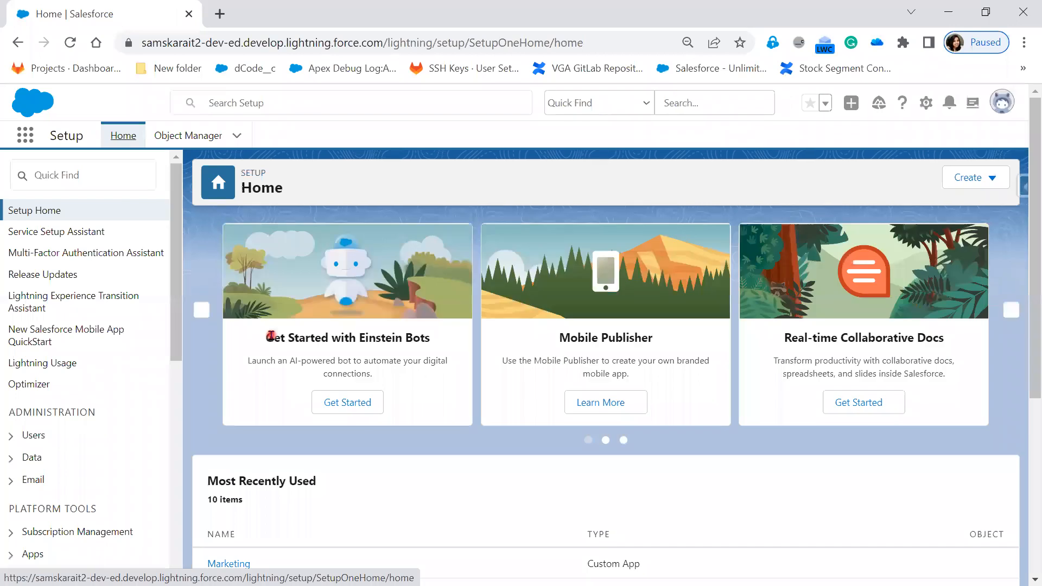
Switch to the Marketing app and show its Contacts list.
click(22, 142)
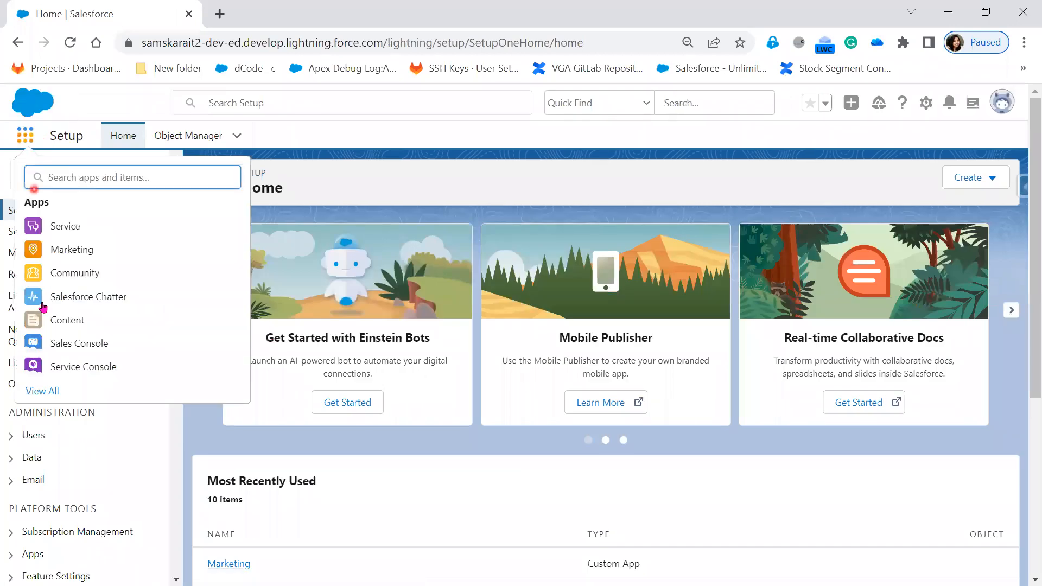
click(50, 392)
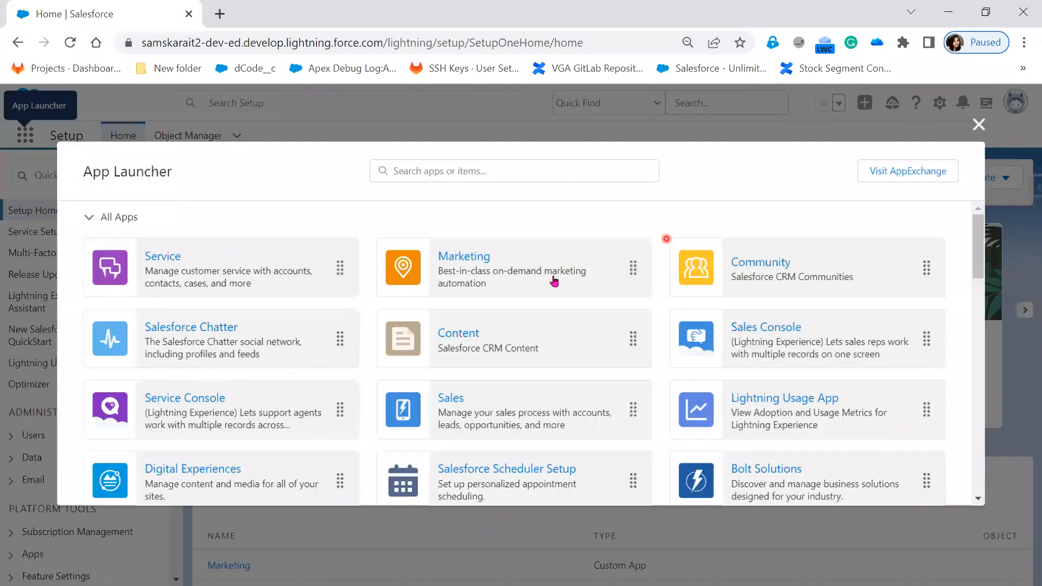
click(554, 280)
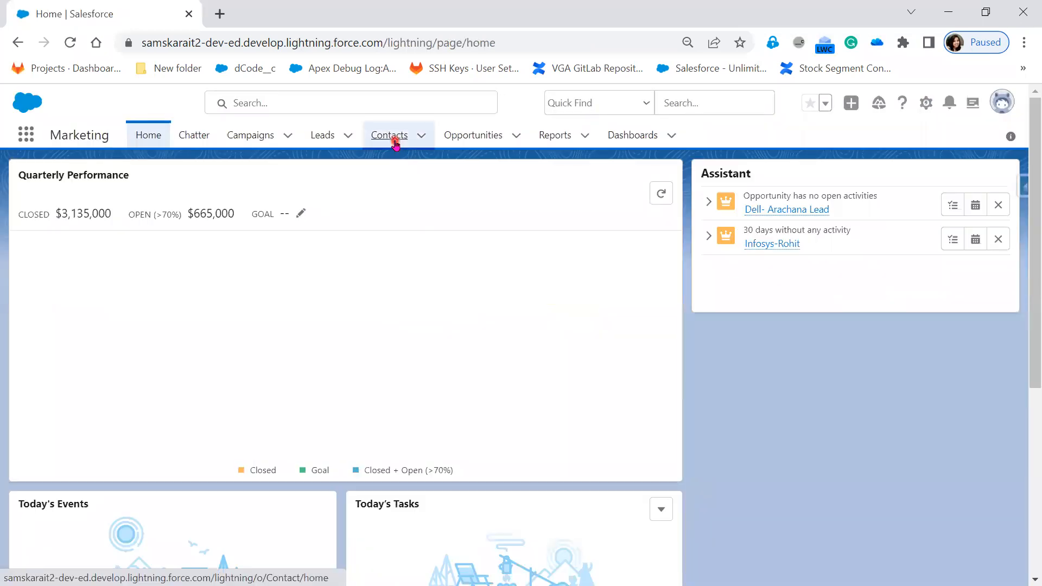
click(390, 136)
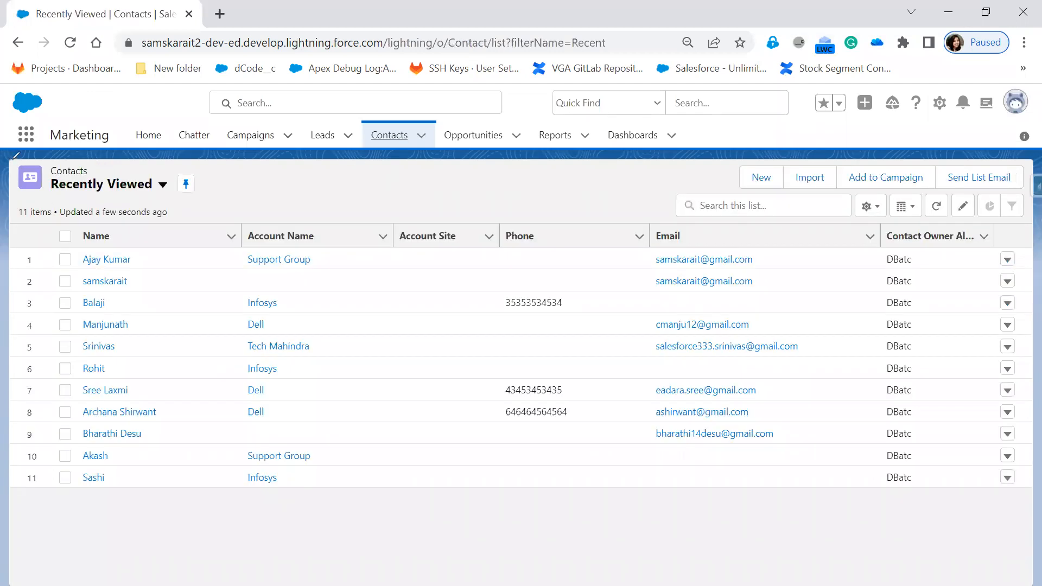
mouse_move(11, 165)
mouse_down()
mouse_move(16, 227)
mouse_move(958, 243)
mouse_move(1033, 205)
mouse_move(1032, 161)
mouse_up()
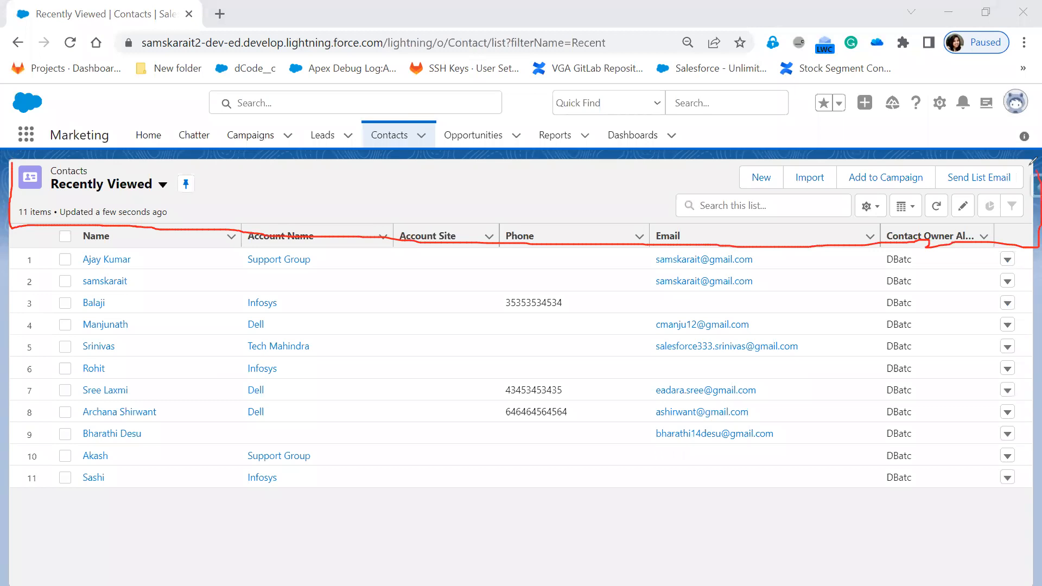
drag(751, 157, 133, 147)
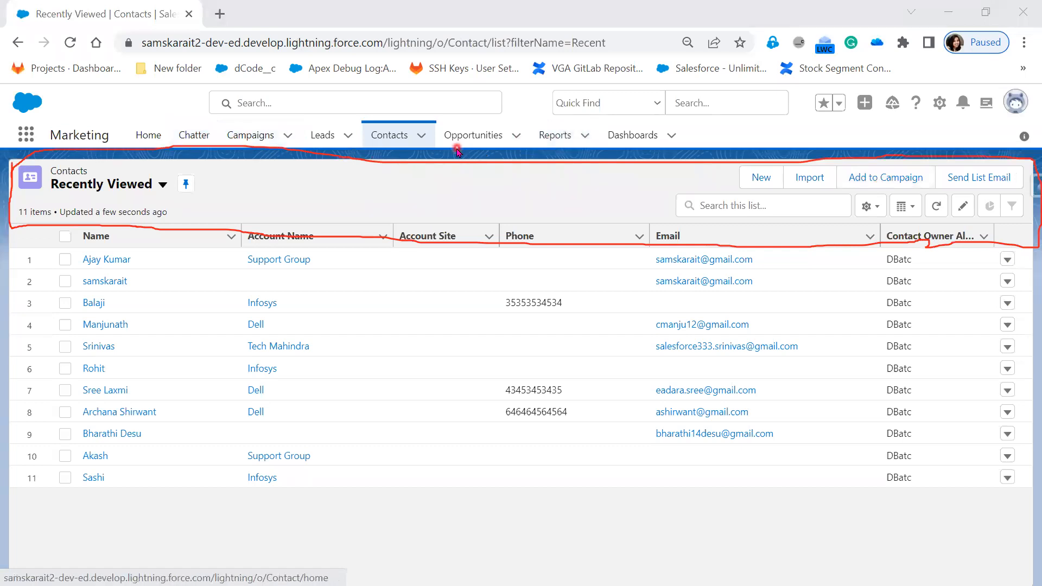
View the Leads list, return to Contacts and check which list view controls are available for Recently Viewed.
click(331, 142)
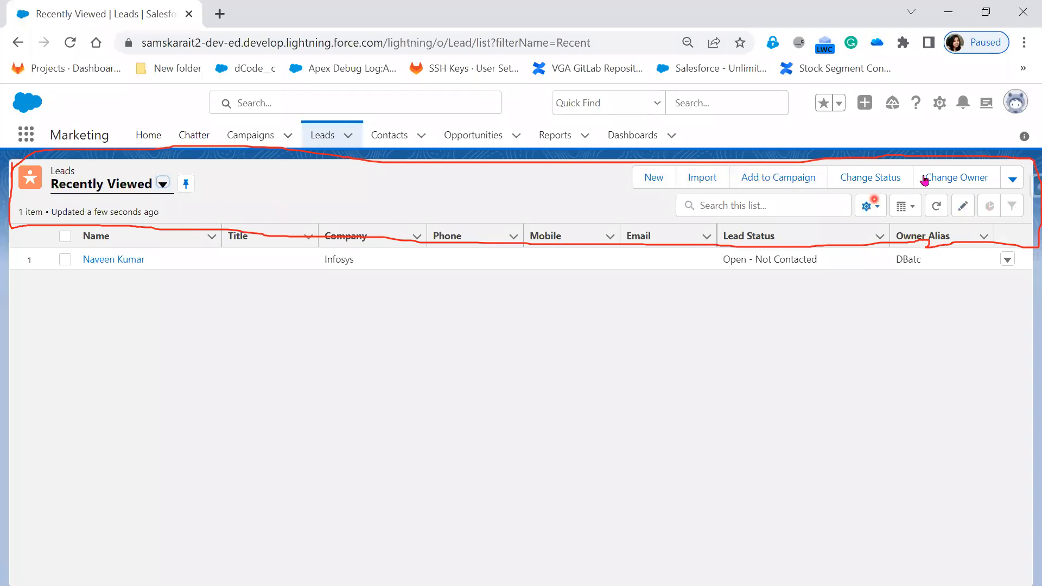
click(406, 139)
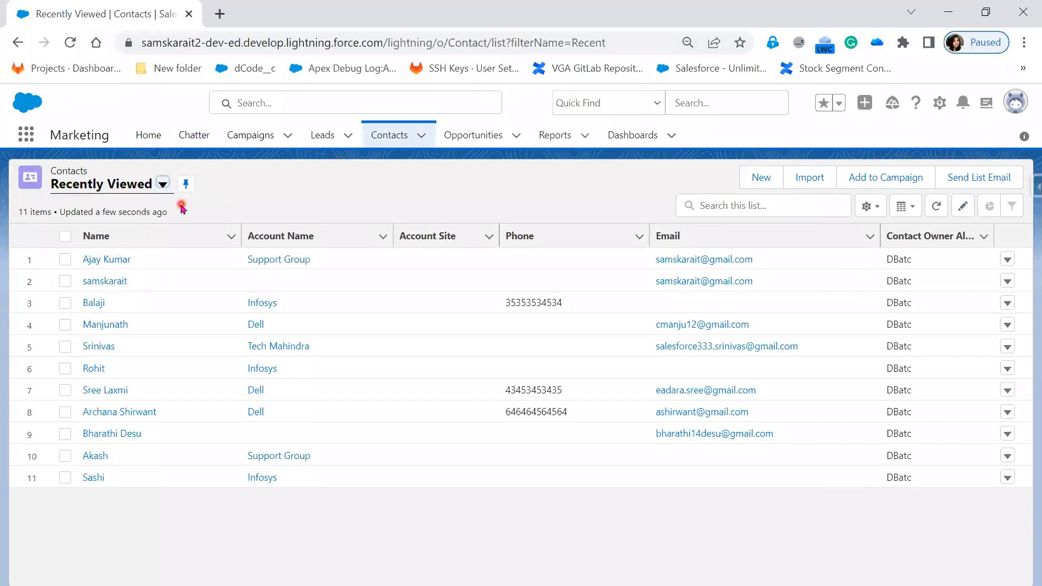
click(880, 210)
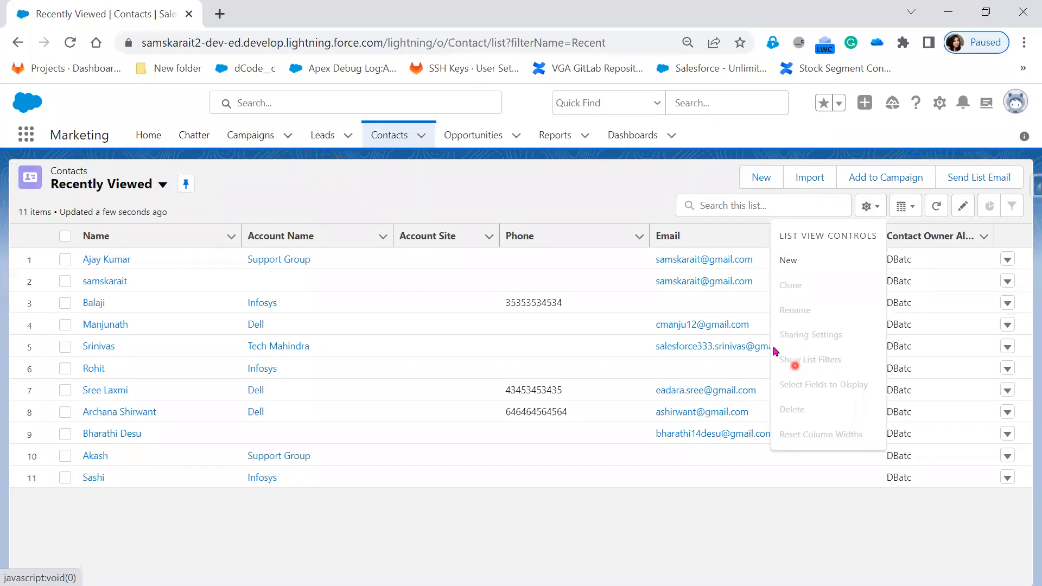
click(270, 189)
click(162, 201)
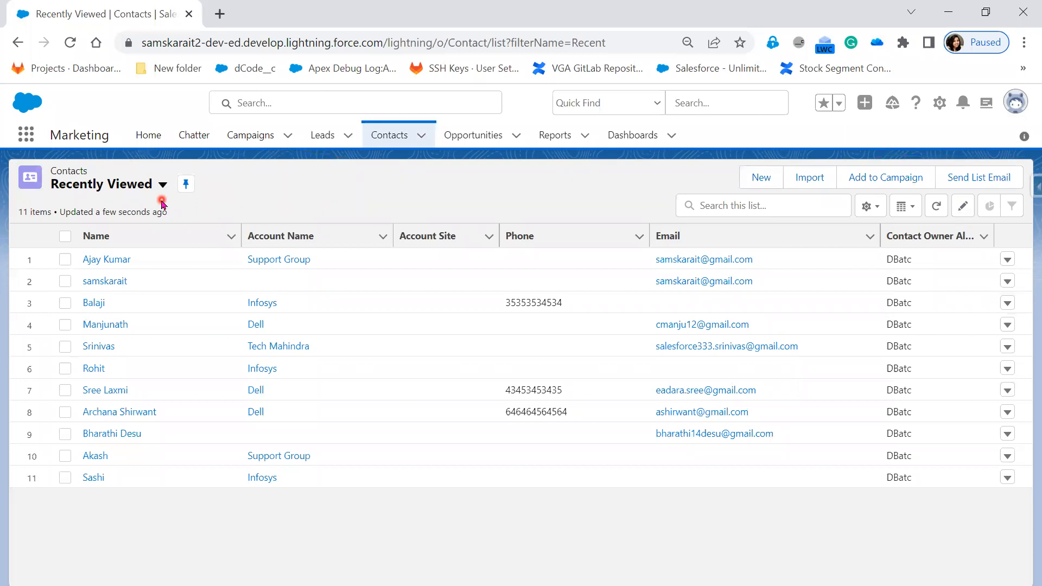
Show the Birthdays This Month contact list view and examine its list view controls.
click(166, 186)
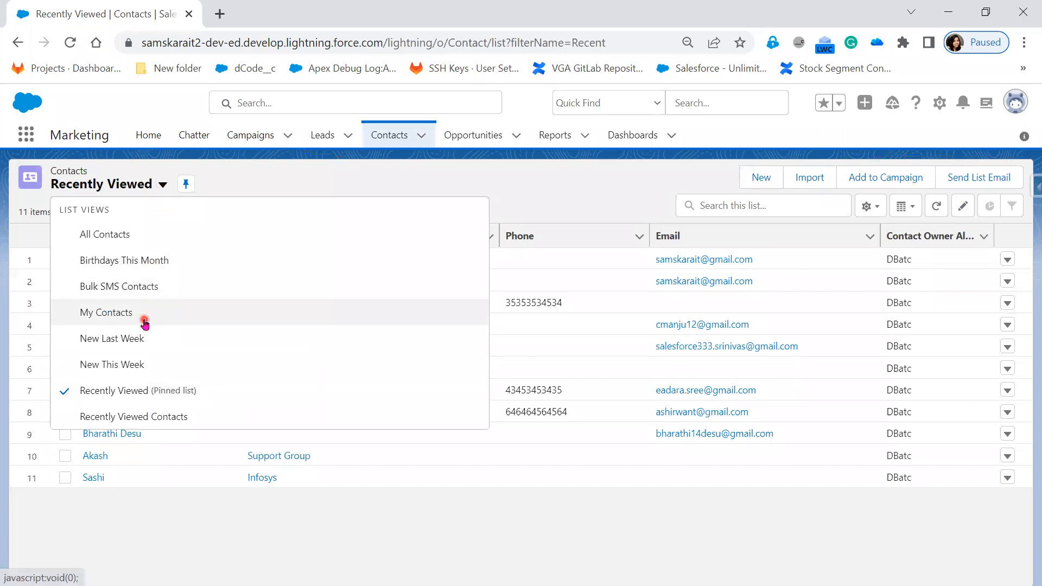
click(132, 262)
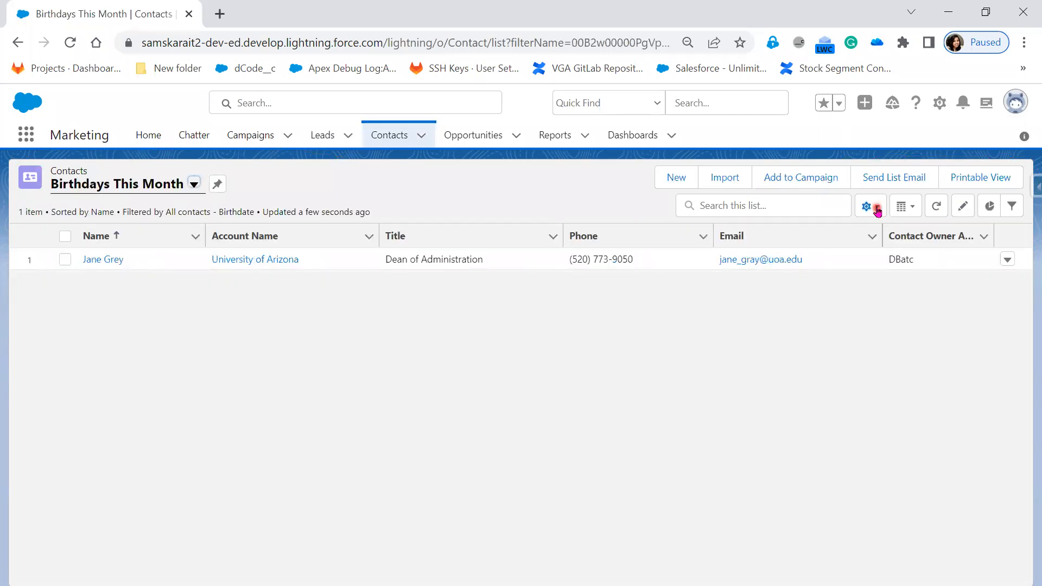
click(871, 207)
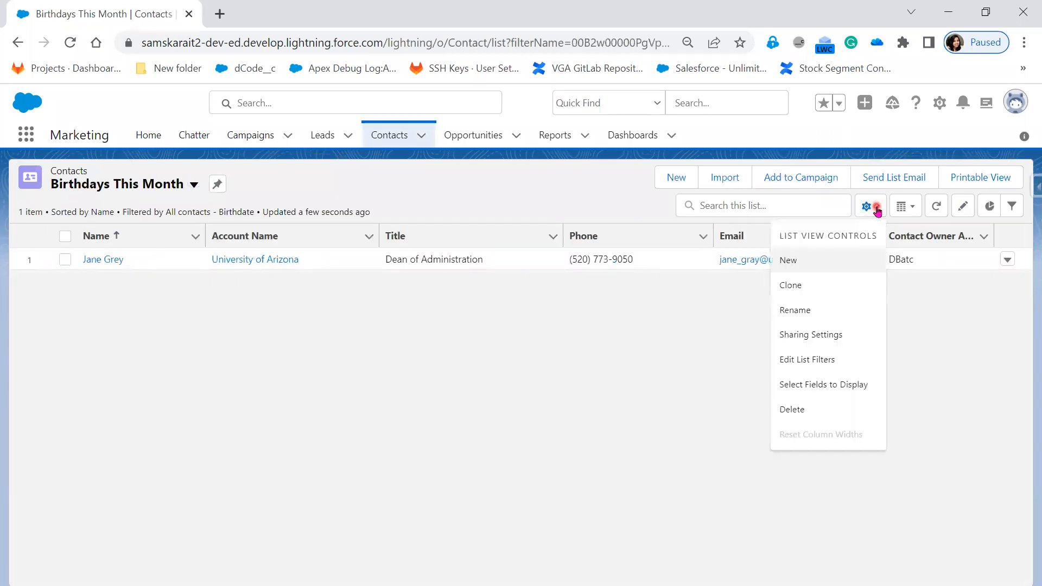
From the All Contacts list, start a new list view named Dell Account with the API name Dell_Account.
click(194, 185)
click(124, 232)
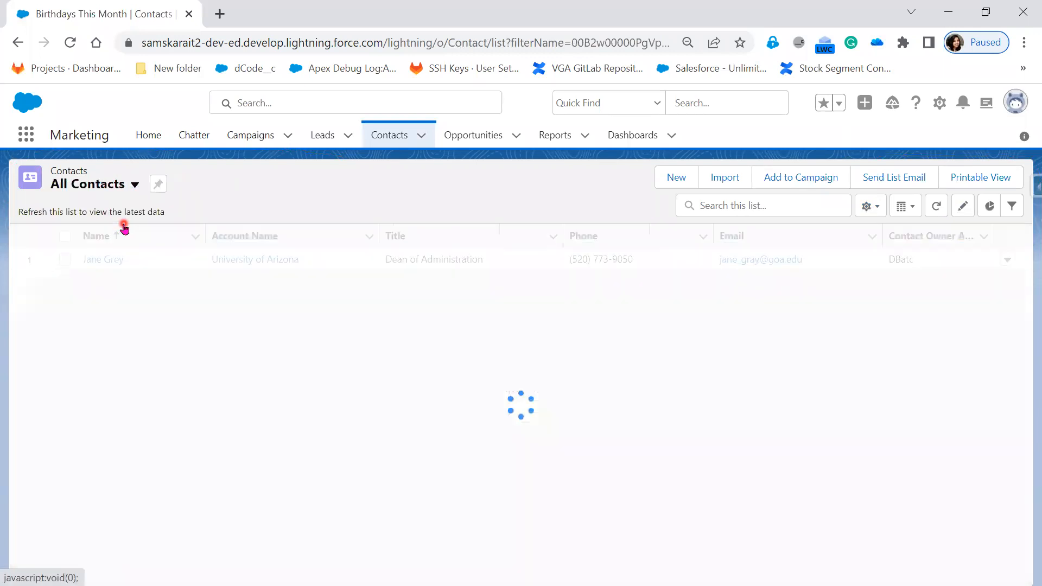
click(874, 207)
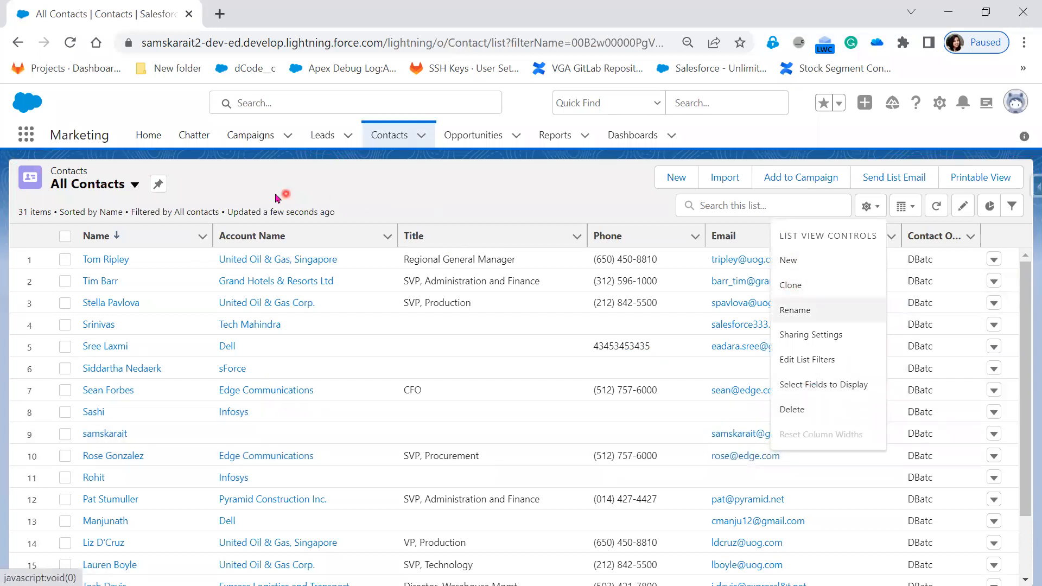
click(789, 261)
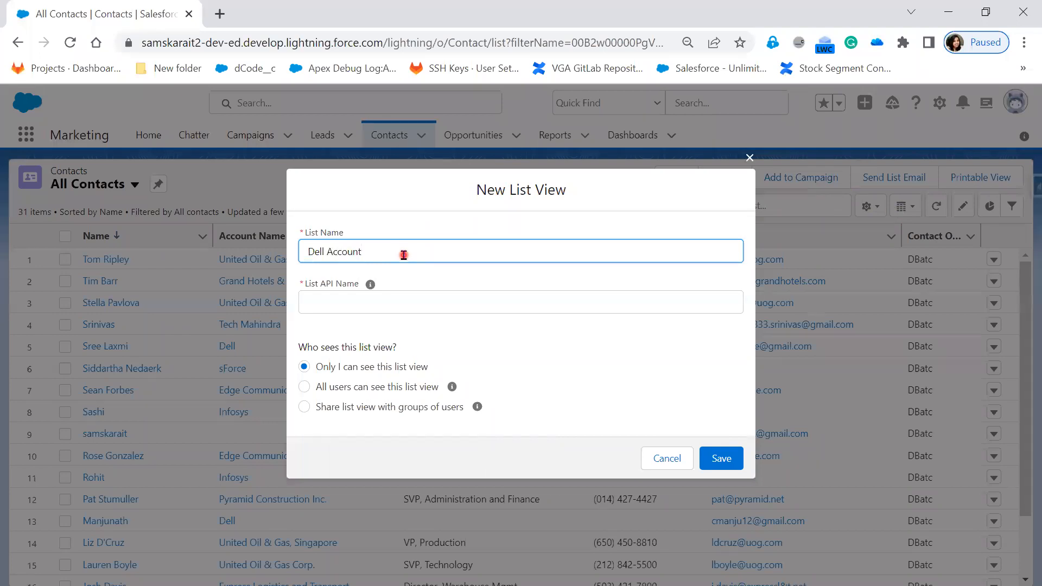
click(354, 300)
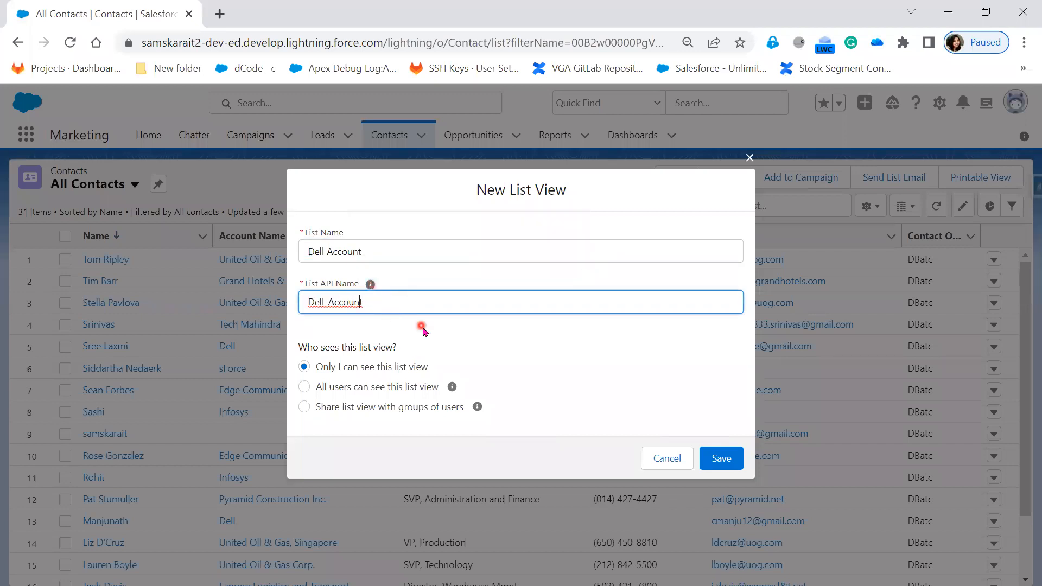
drag(362, 251, 308, 252)
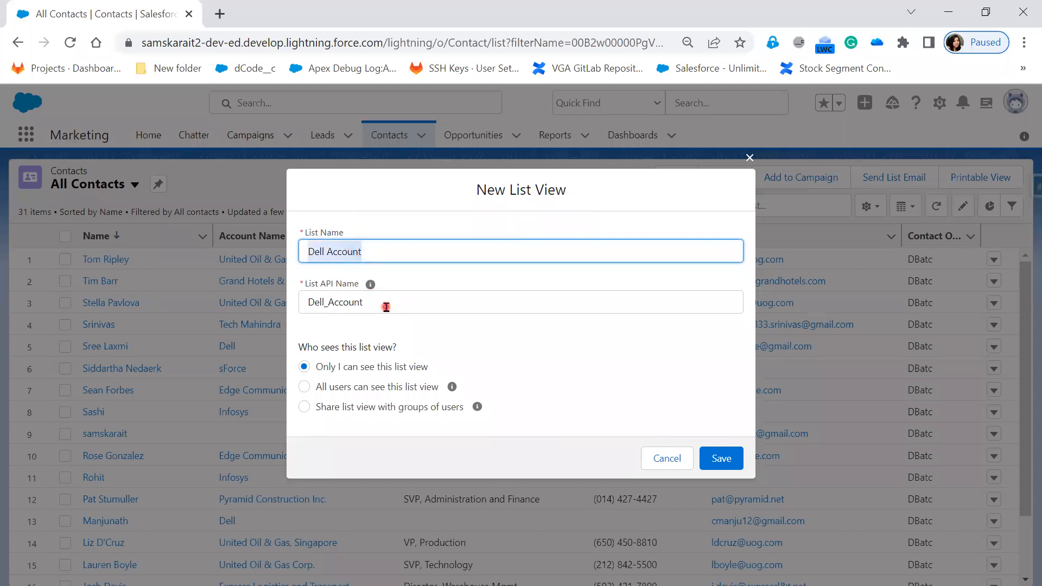
click(329, 251)
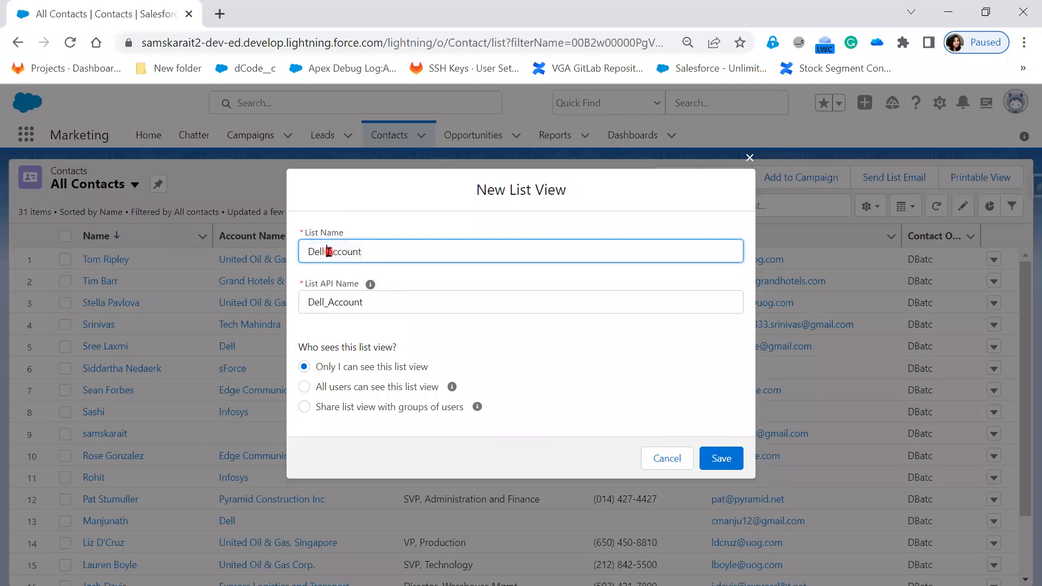
click(325, 304)
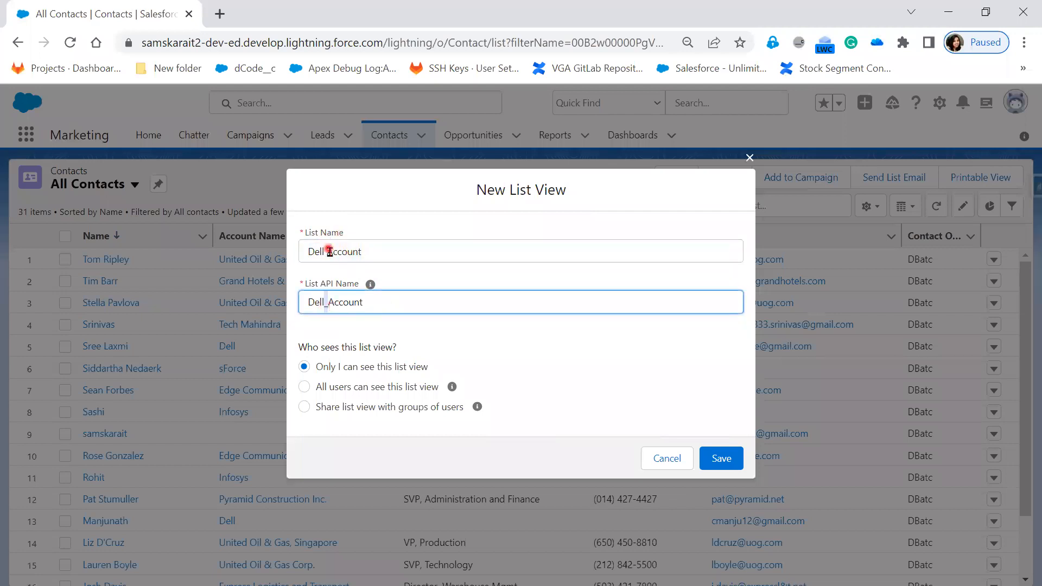
click(71, 343)
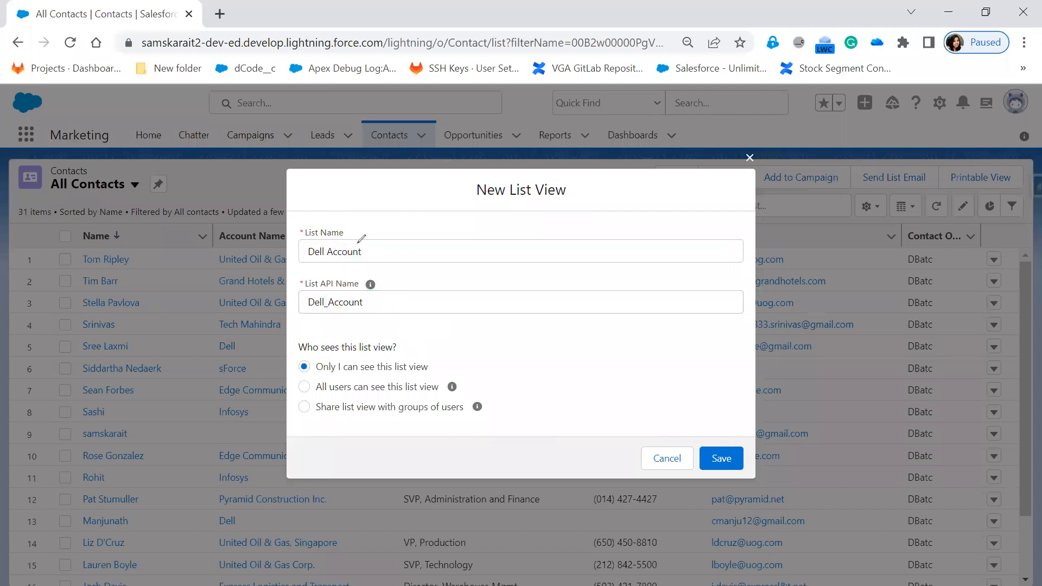
mouse_move(291, 335)
mouse_down()
mouse_move(416, 332)
mouse_move(501, 380)
mouse_move(509, 438)
mouse_up()
drag(433, 440, 305, 444)
drag(292, 409, 295, 340)
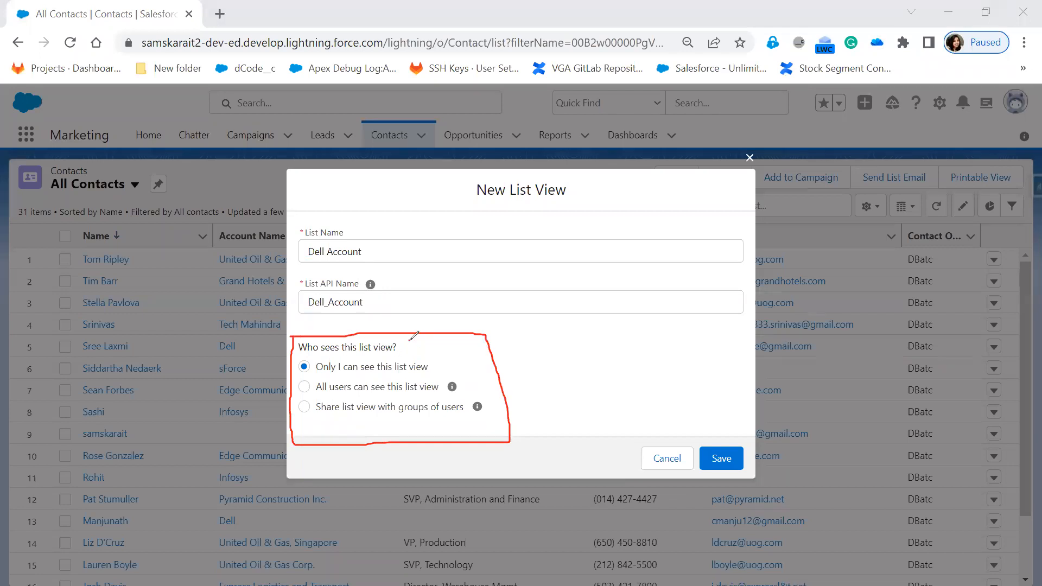
drag(413, 353, 438, 342)
drag(404, 265, 446, 232)
mouse_move(433, 361)
mouse_down()
mouse_move(443, 368)
mouse_move(472, 354)
mouse_move(485, 382)
mouse_move(509, 371)
mouse_up()
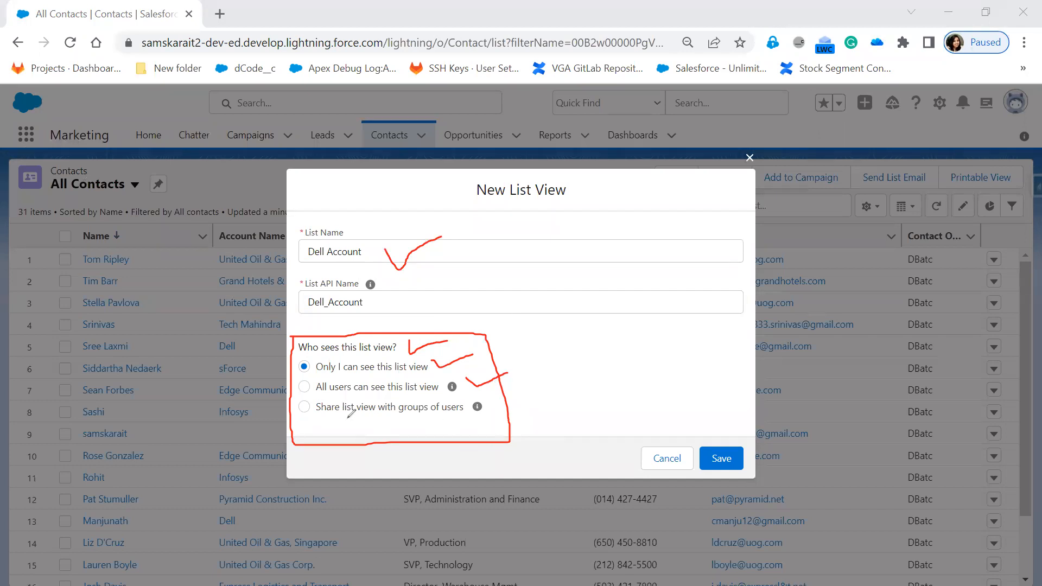
drag(495, 398, 525, 398)
mouse_move(301, 394)
mouse_down()
mouse_move(298, 420)
mouse_move(493, 427)
mouse_move(495, 407)
mouse_move(431, 387)
mouse_move(295, 400)
mouse_move(343, 417)
mouse_up()
mouse_move(485, 402)
mouse_down()
mouse_move(494, 415)
mouse_move(482, 401)
mouse_move(461, 426)
mouse_up()
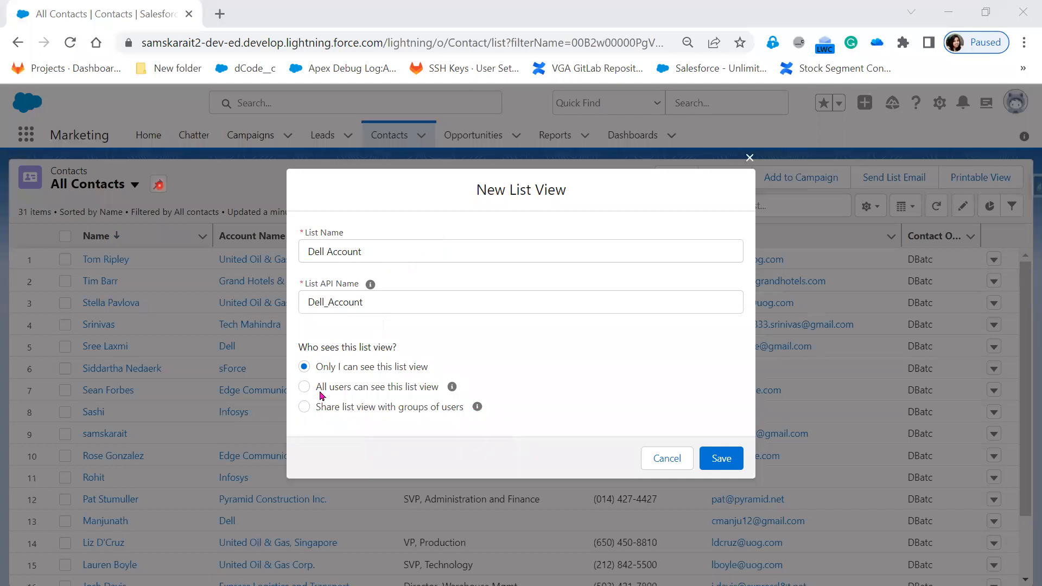
click(310, 406)
click(306, 406)
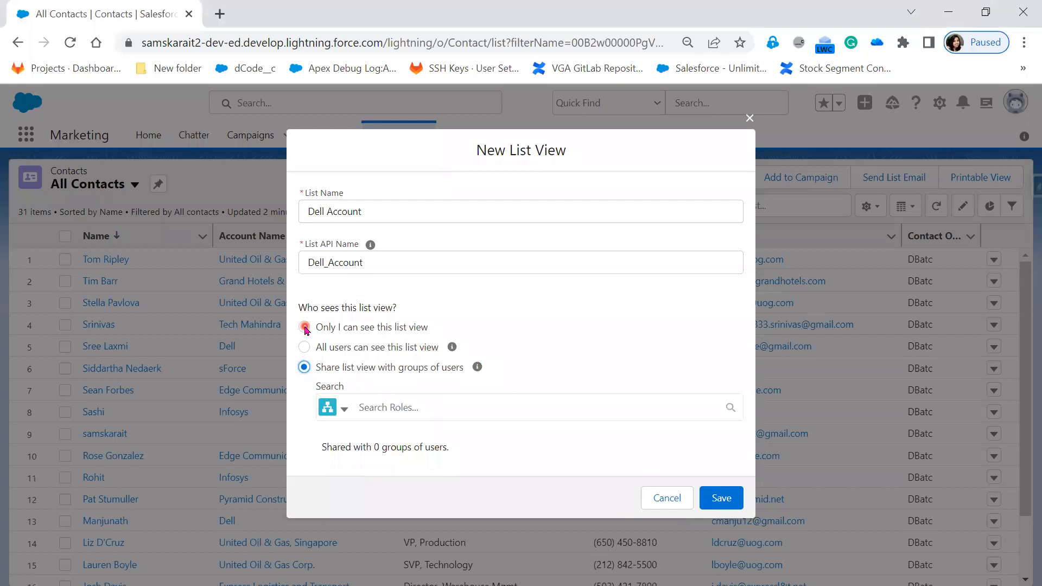
click(305, 328)
Make the new list view visible to all users and save it.
click(312, 388)
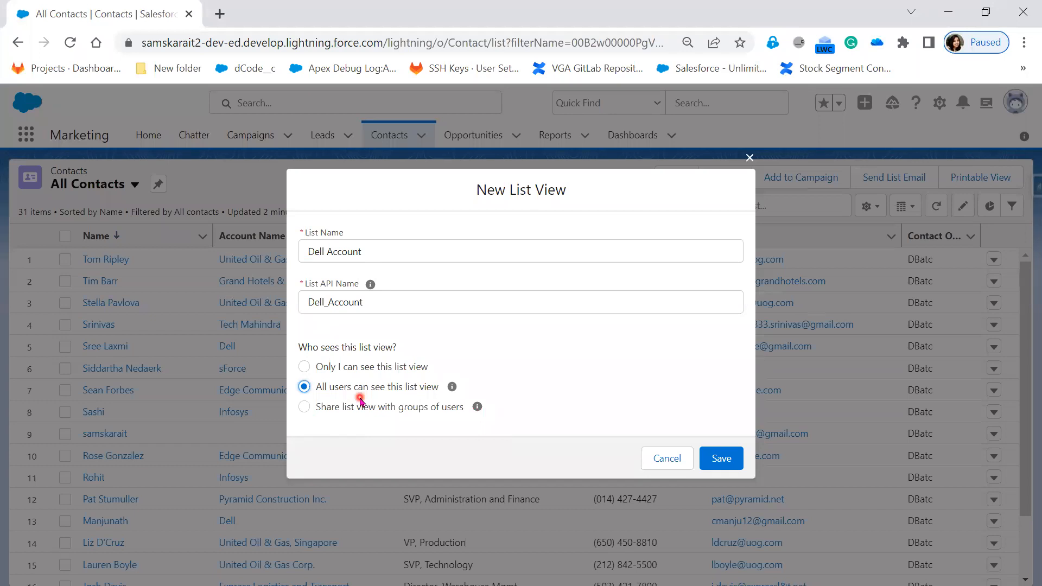
click(729, 460)
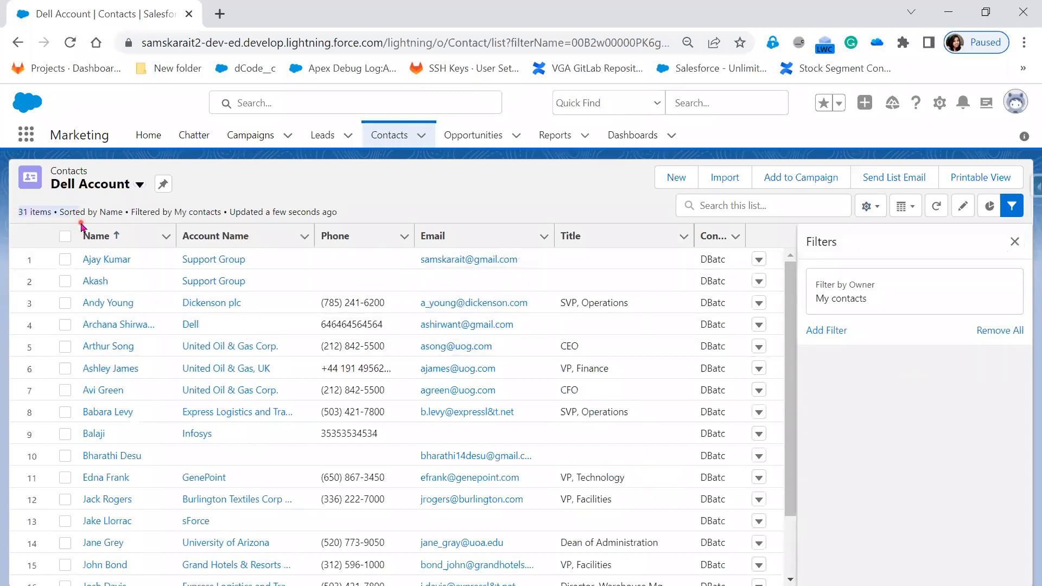
Compare the item counts and owner filters of the All Contacts and Dell Account list views.
click(140, 185)
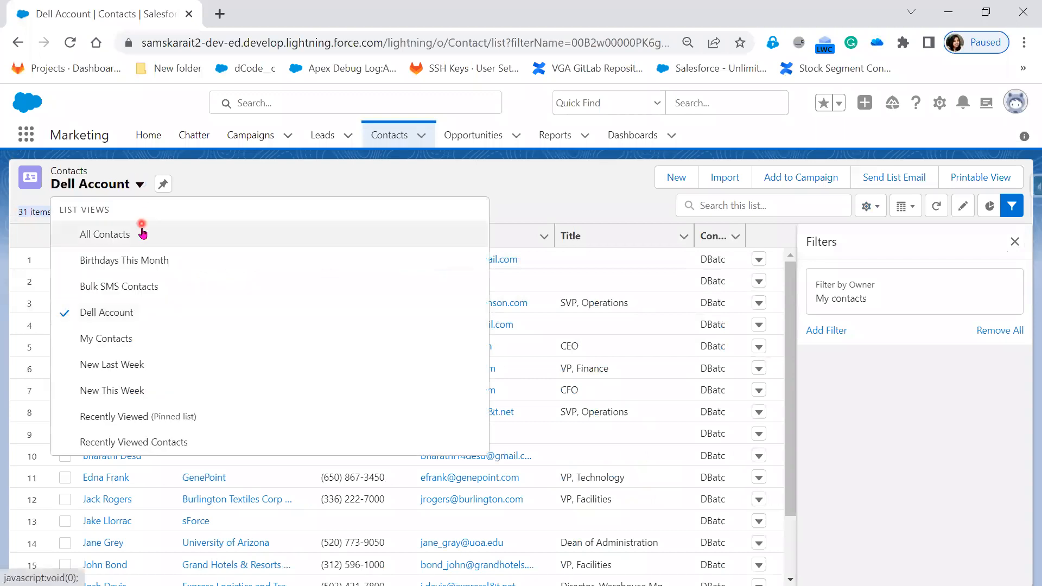
click(142, 235)
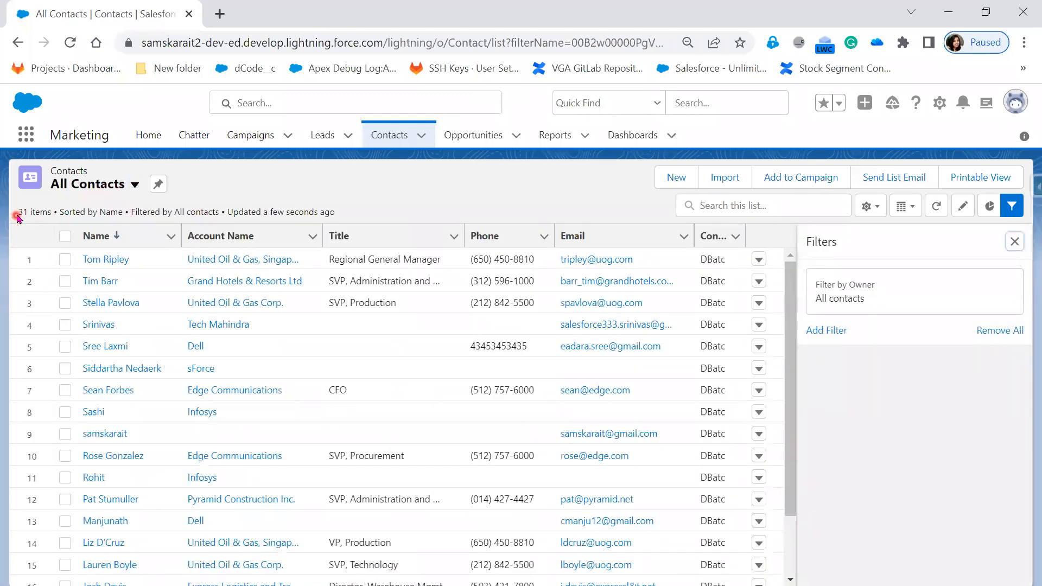
drag(20, 210, 51, 210)
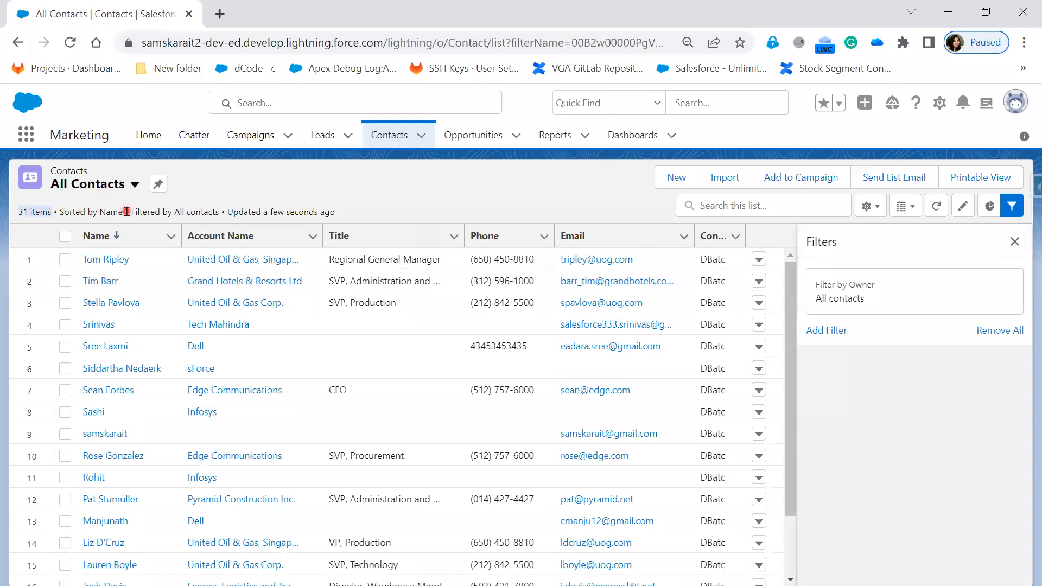
drag(130, 211, 231, 211)
click(228, 211)
click(135, 185)
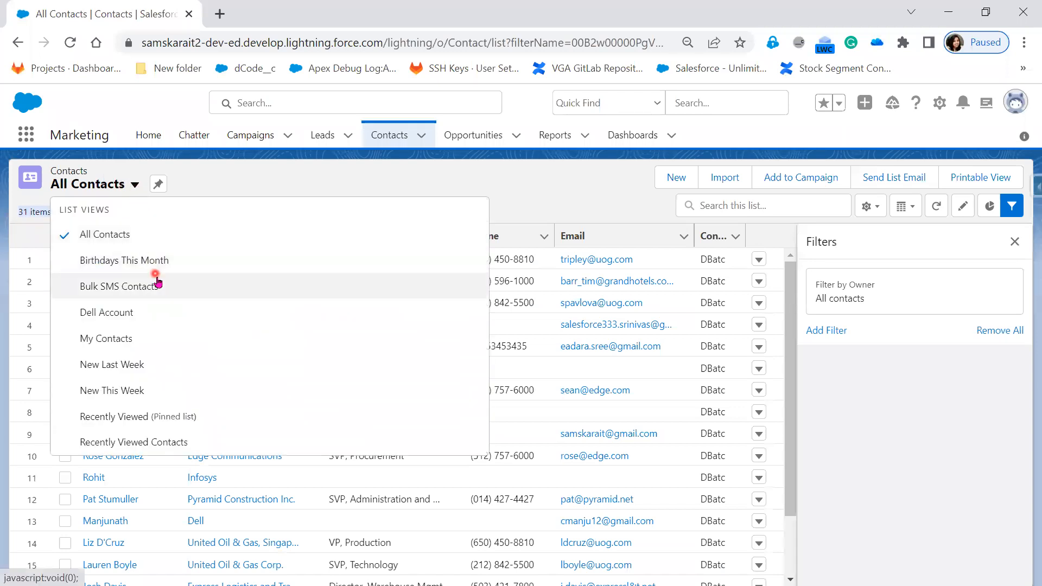
click(161, 313)
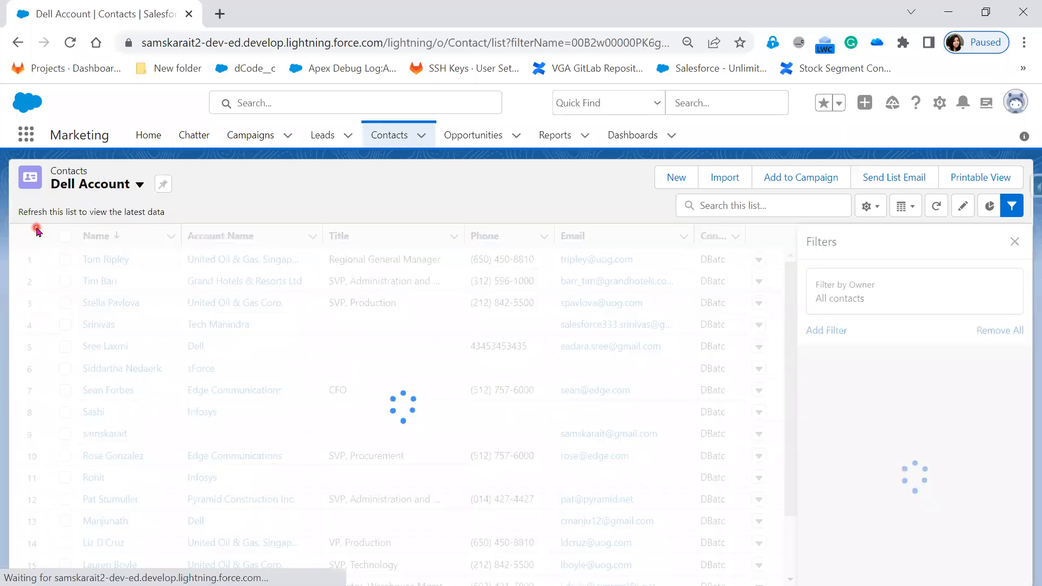
drag(20, 226, 53, 213)
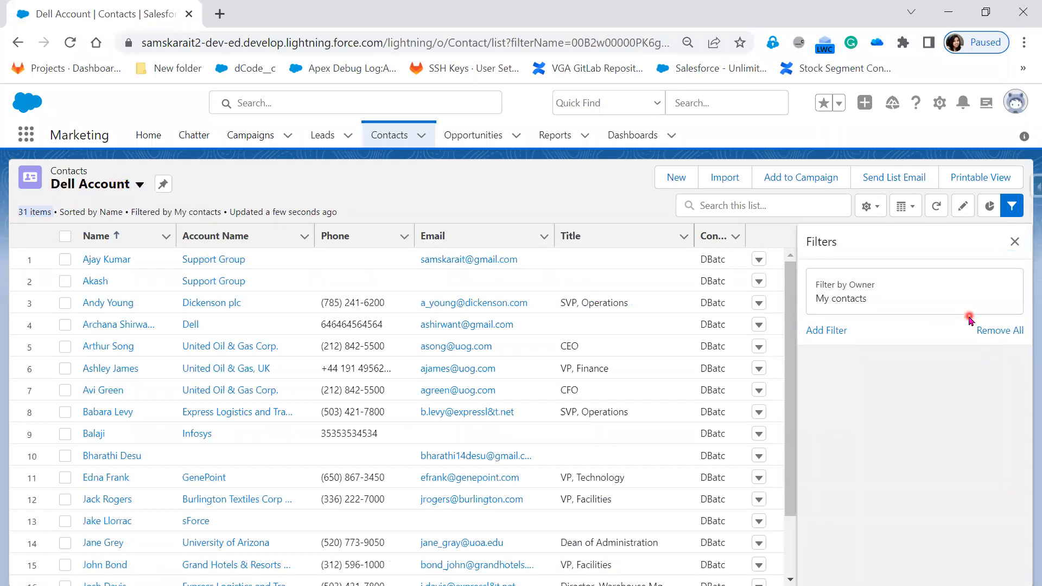
Change the Dell Account list view's owner filter to All contacts.
click(862, 303)
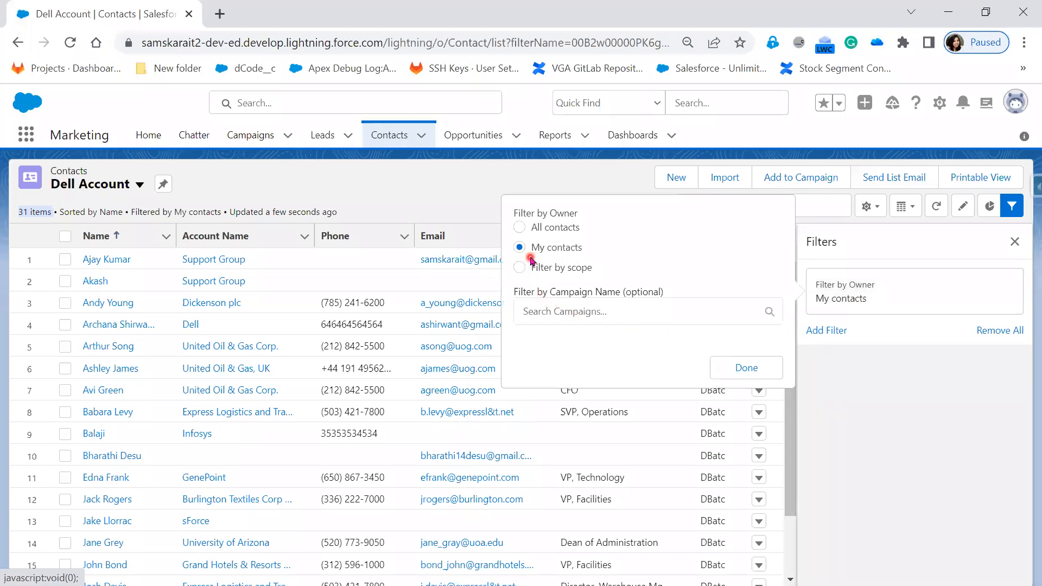
click(519, 227)
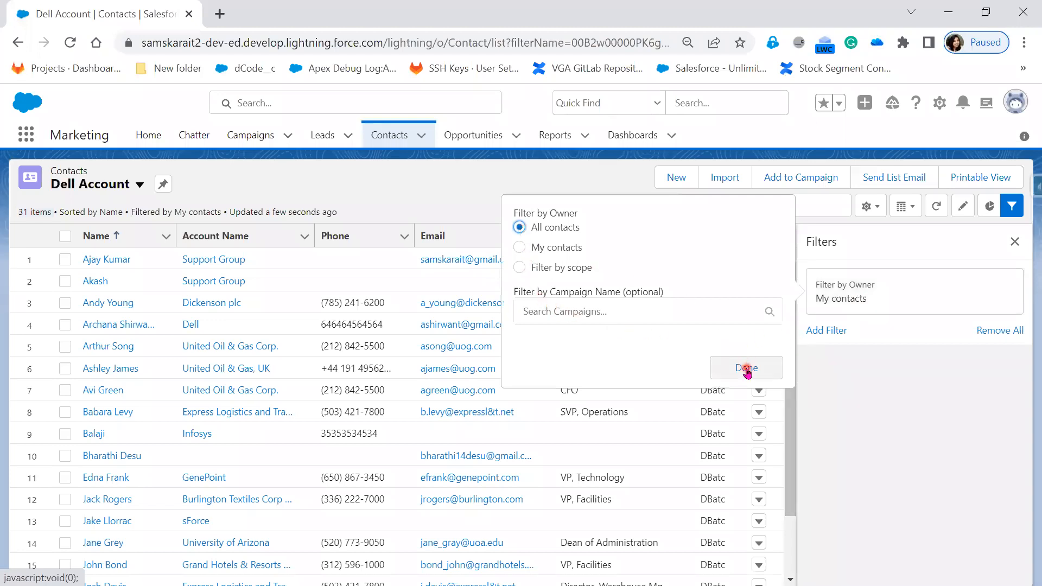
click(746, 365)
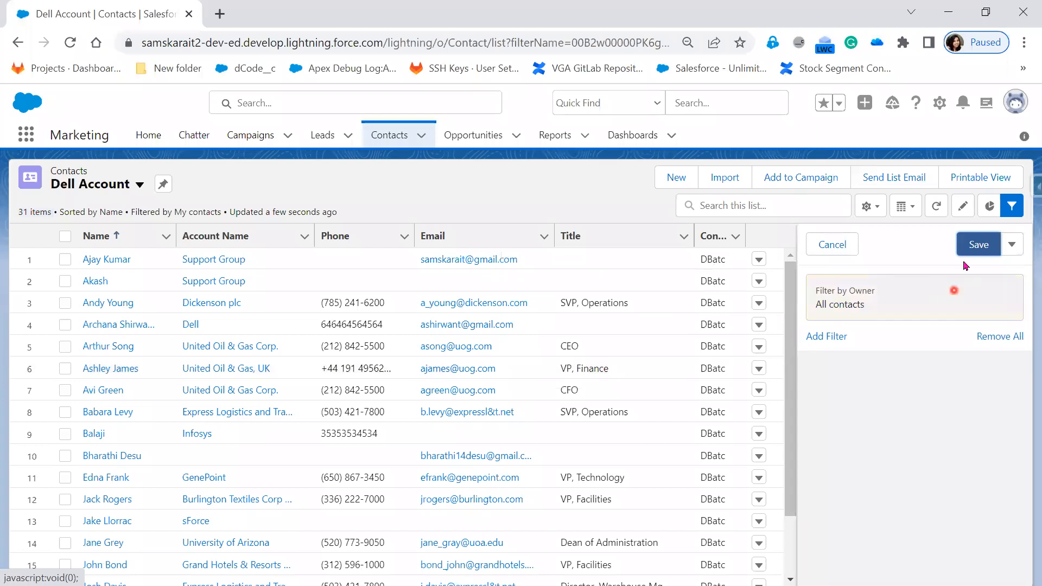
Add a new filter to the Dell Account list view and choose Name as its field.
click(838, 338)
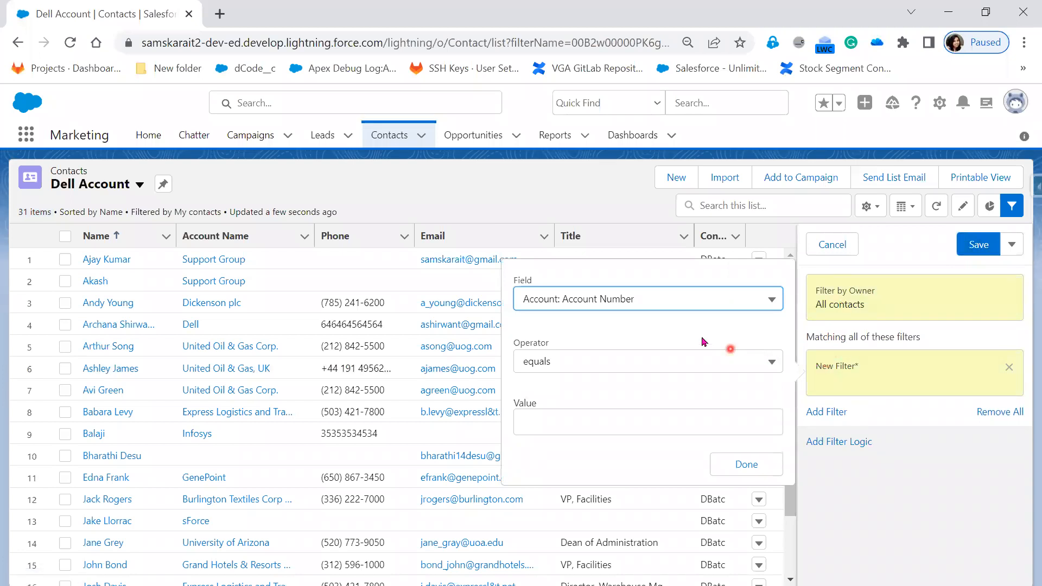
click(682, 310)
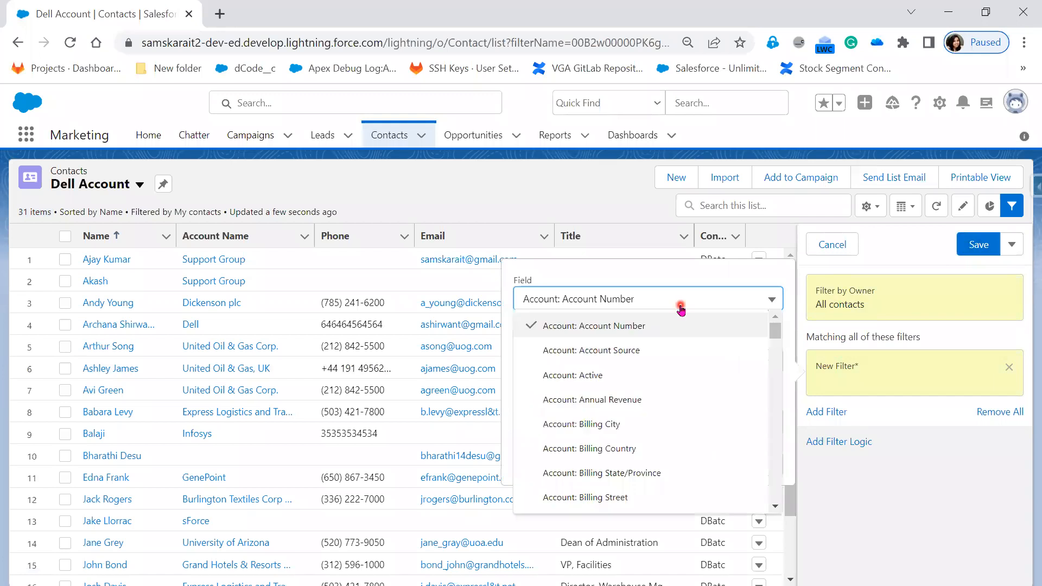
scroll(681, 431, down, 4)
scroll(685, 453, down, 15)
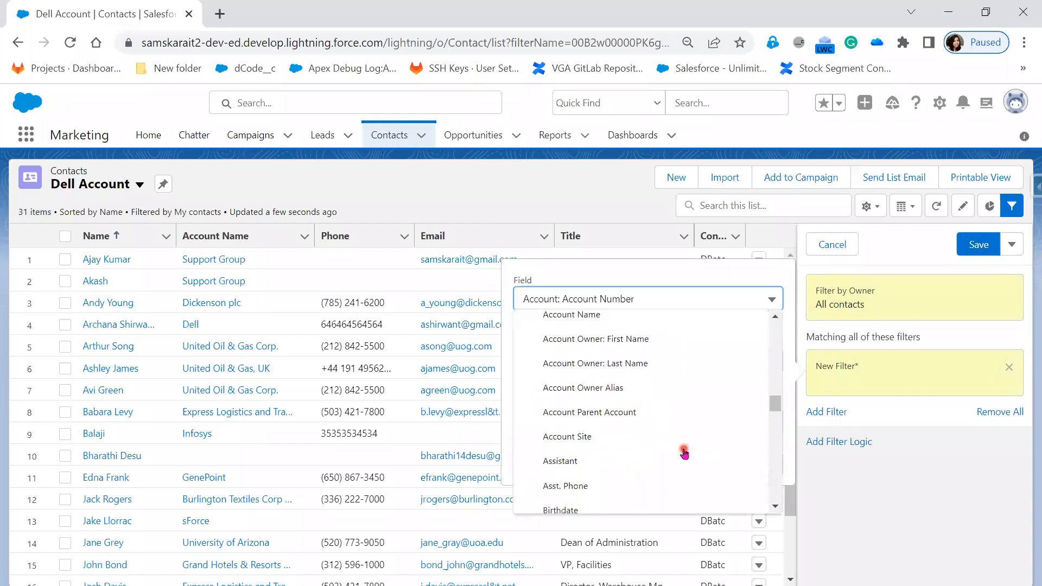
scroll(684, 453, down, 5)
scroll(685, 454, up, 9)
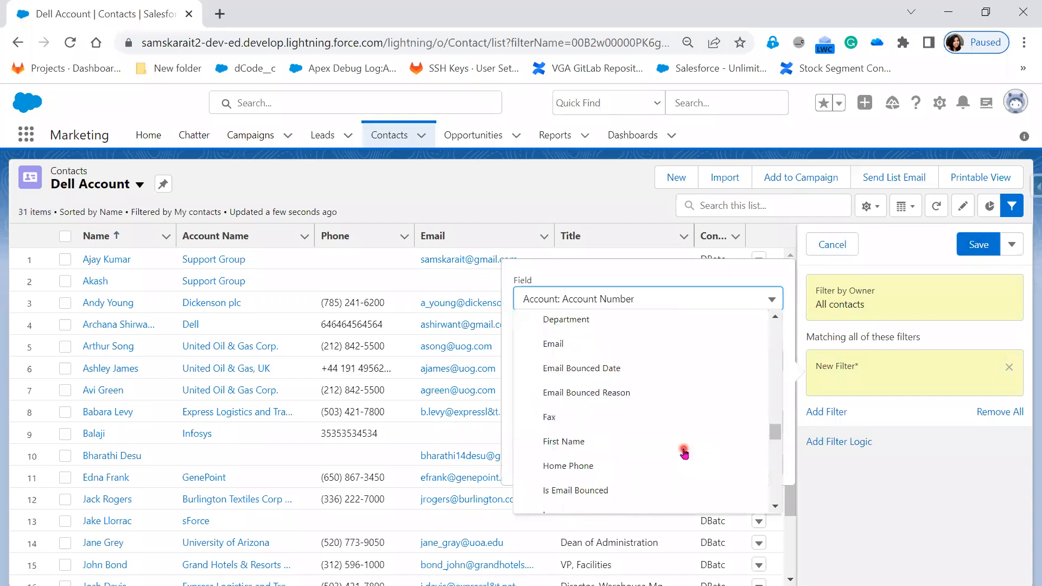
scroll(685, 453, up, 3)
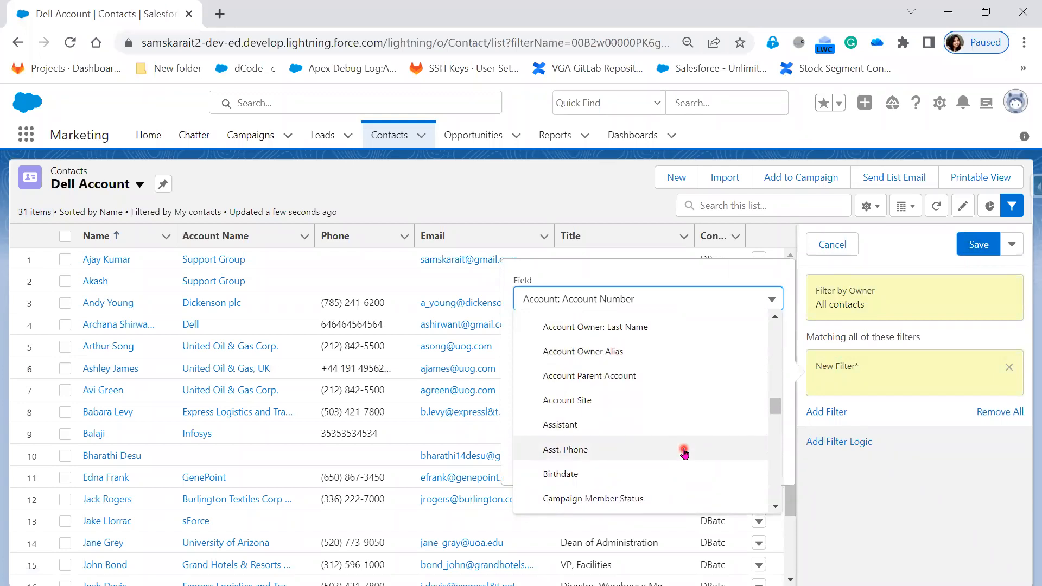
scroll(663, 455, down, 5)
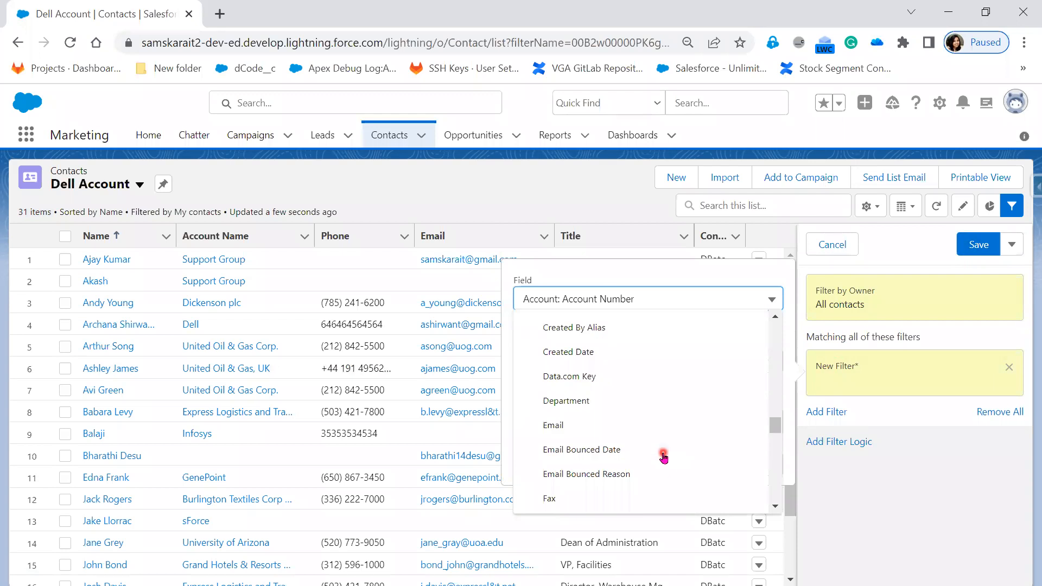
scroll(663, 456, down, 5)
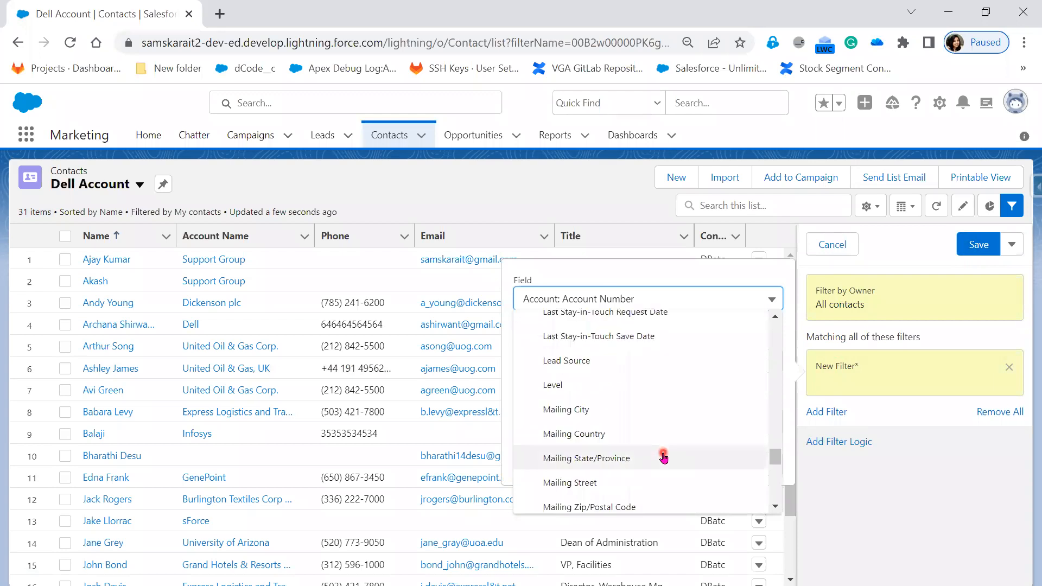
scroll(663, 457, down, 3)
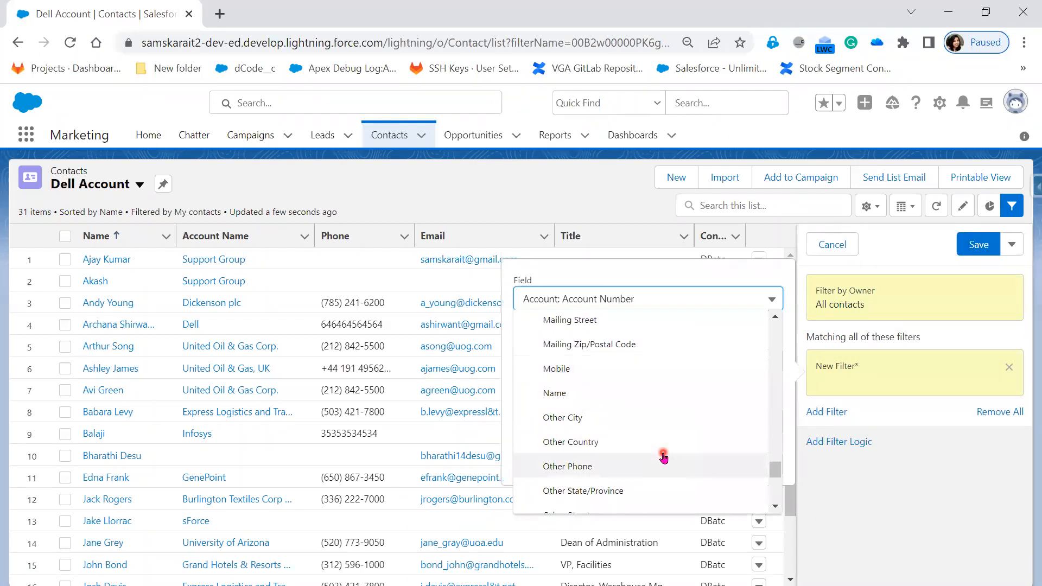
scroll(664, 458, down, 5)
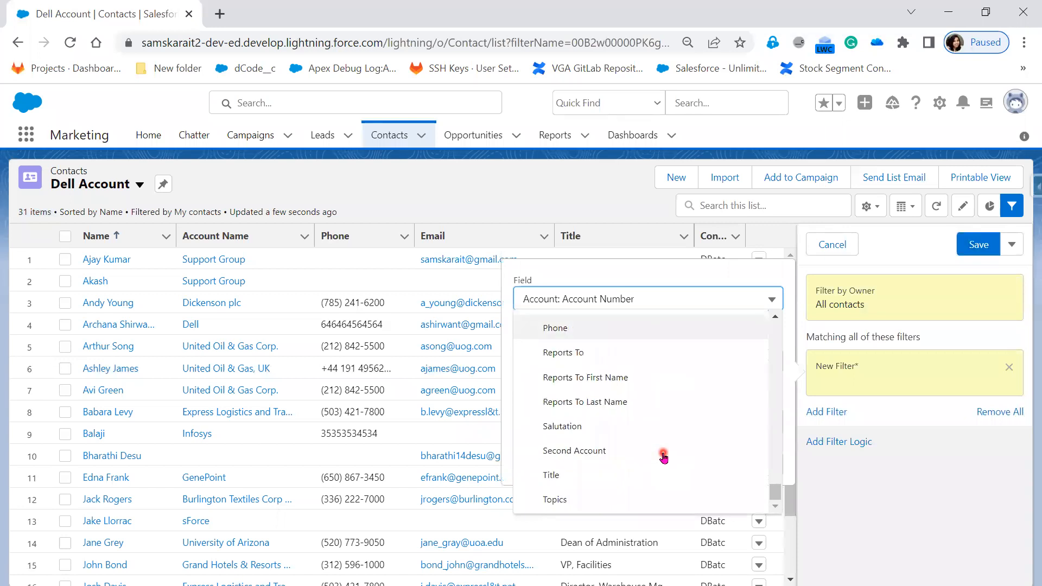
scroll(664, 458, up, 10)
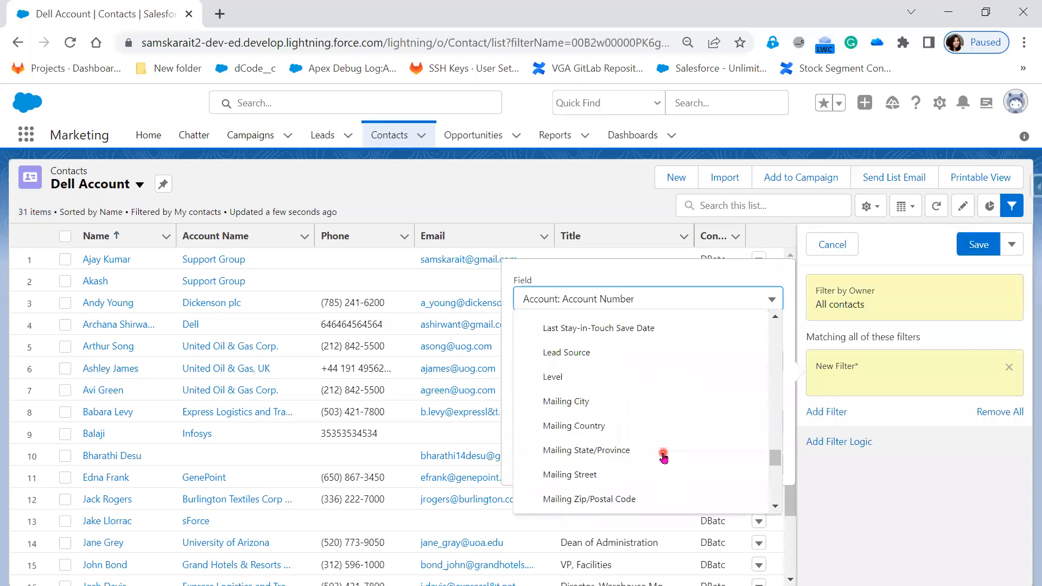
scroll(664, 458, up, 8)
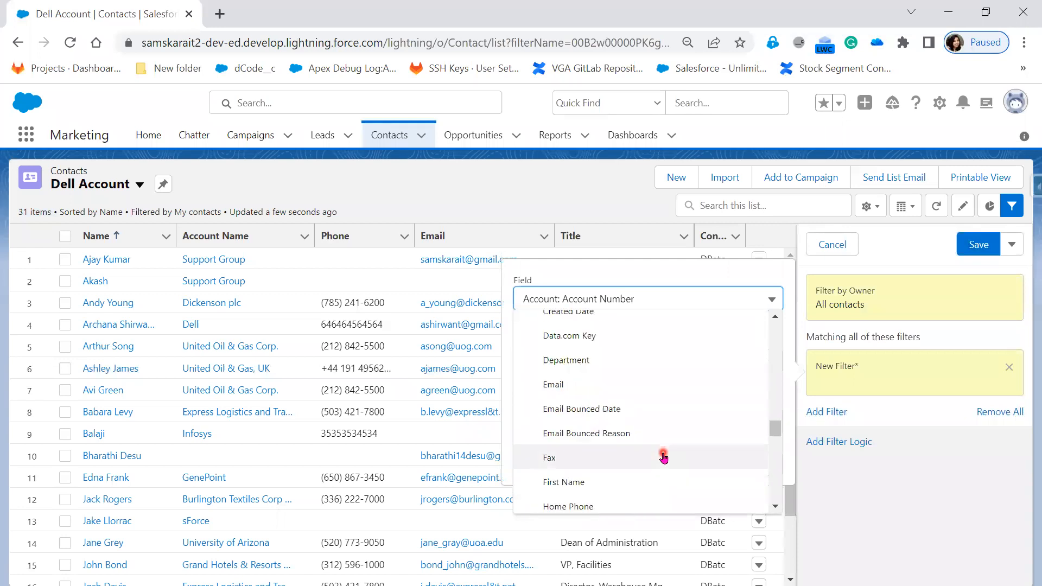
scroll(664, 458, down, 10)
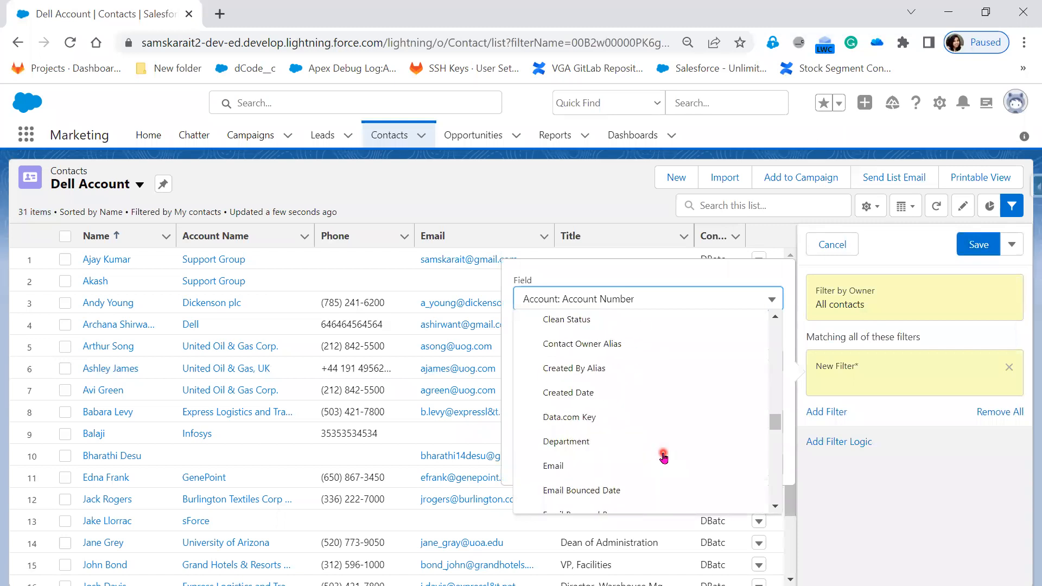
scroll(663, 457, down, 3)
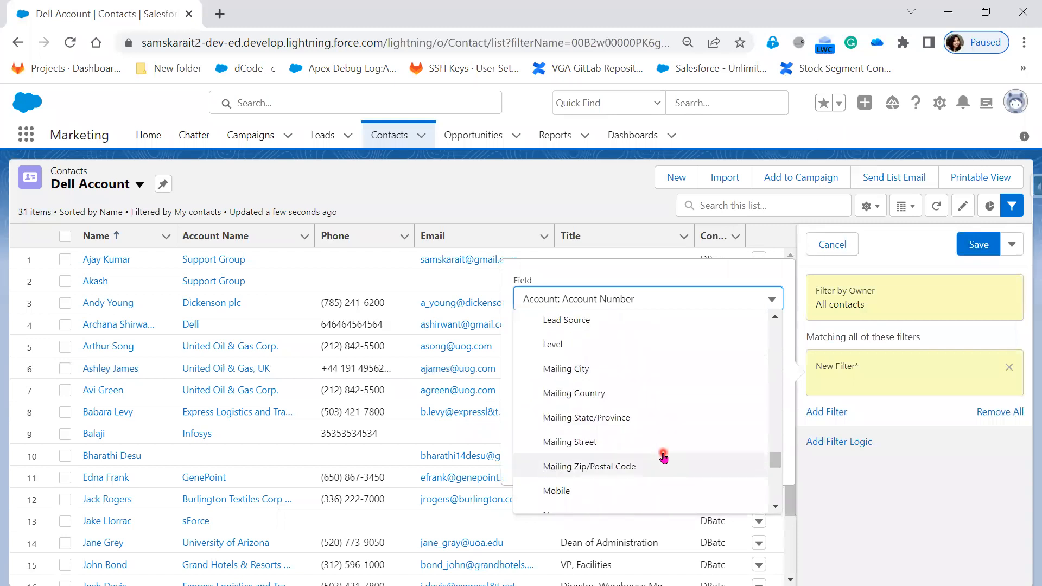
click(550, 435)
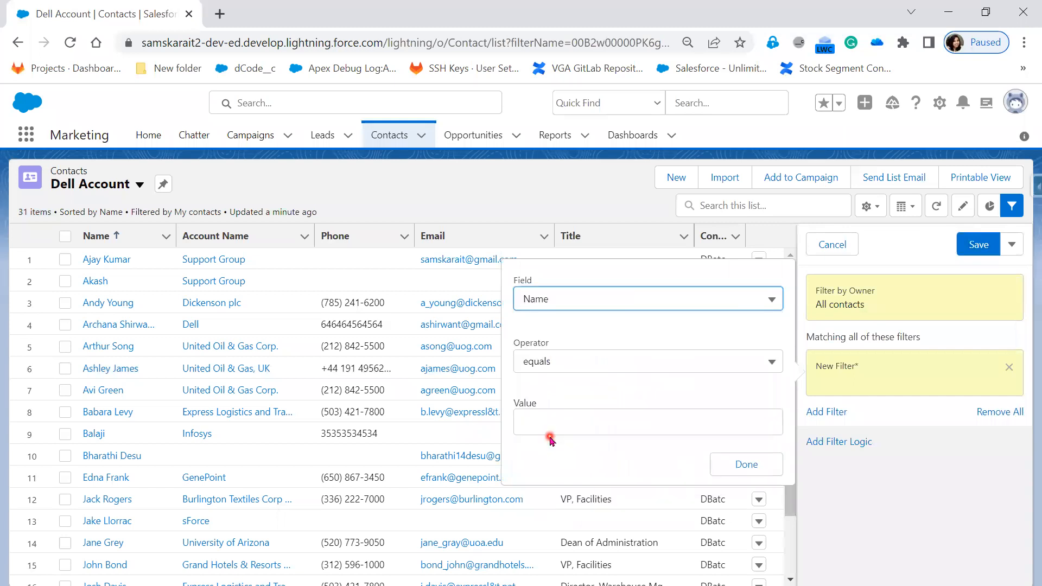
Set the Name filter to contains with the value Dell, and save the list view's filters.
click(551, 419)
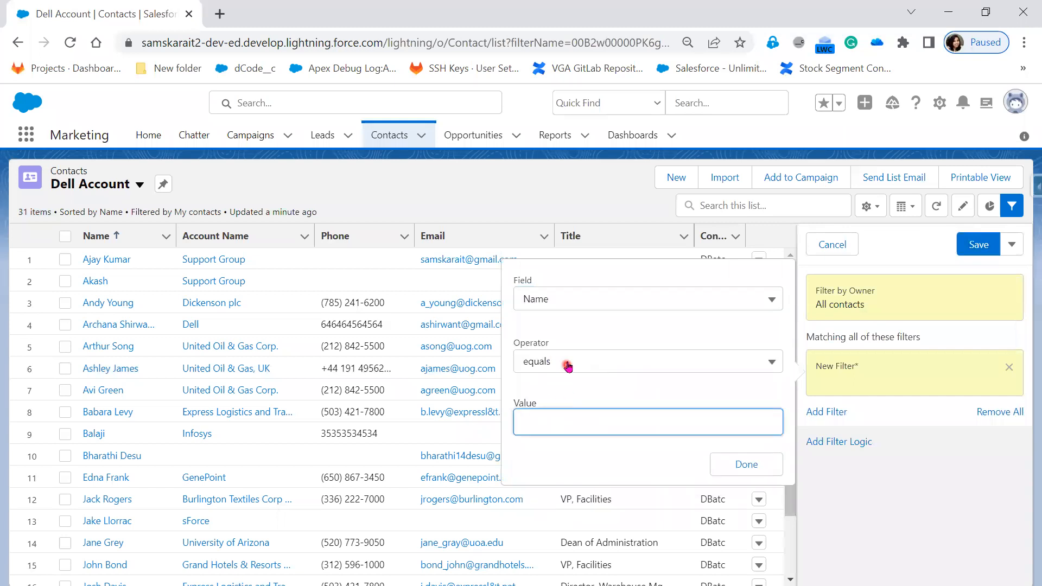
click(567, 362)
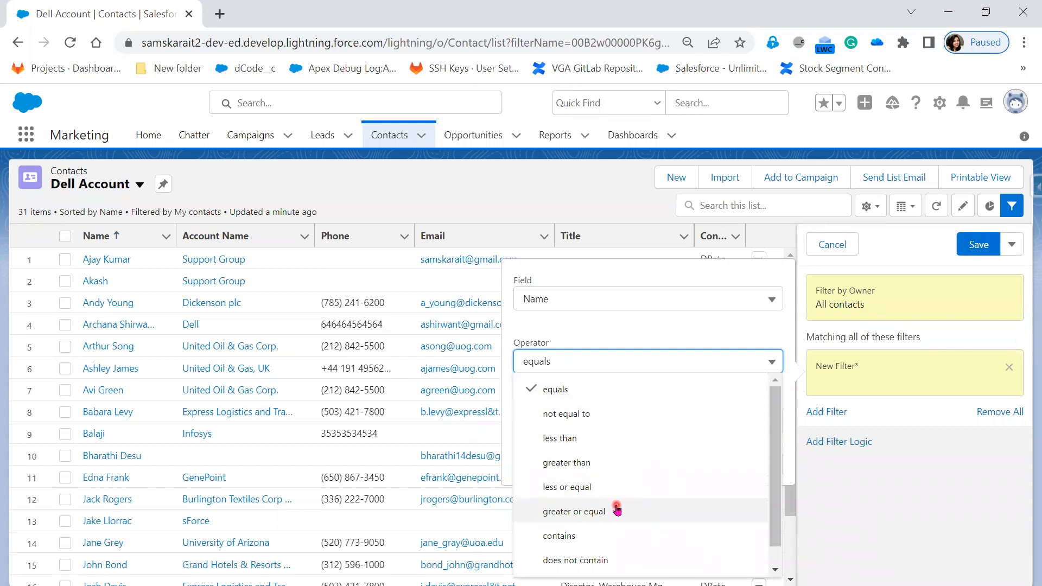
scroll(616, 509, down, 1)
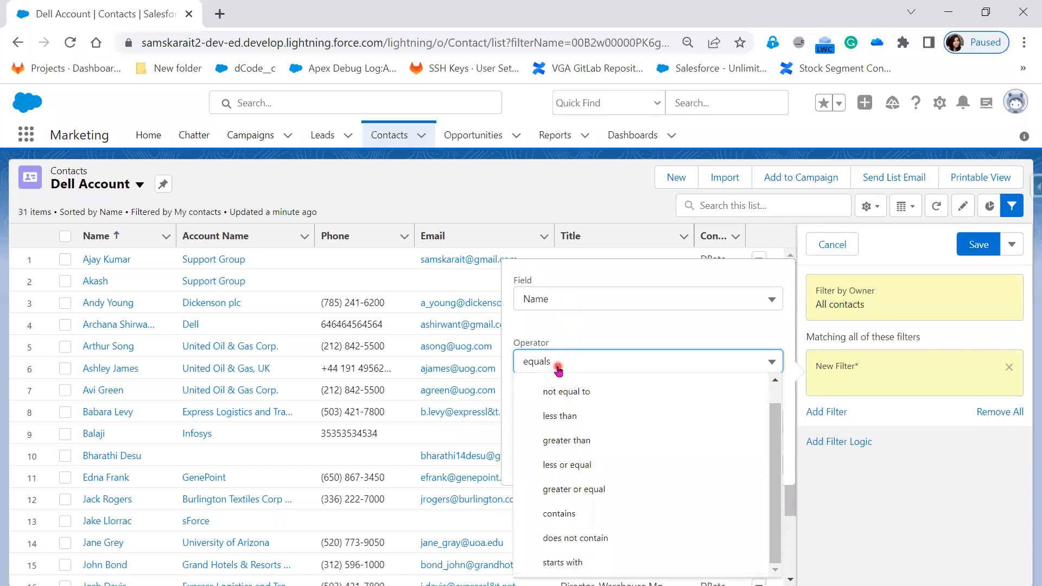
click(624, 517)
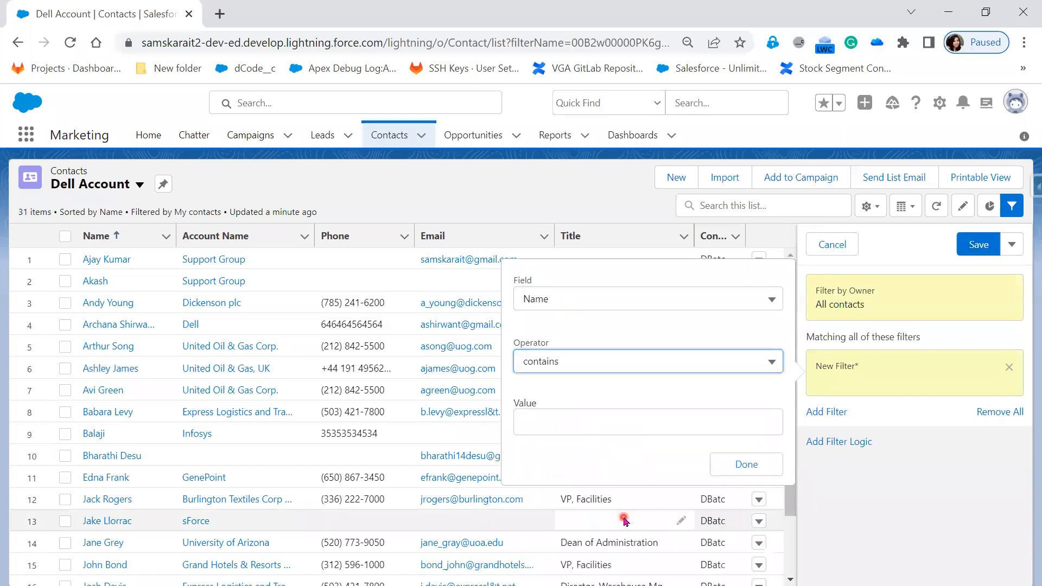
click(570, 427)
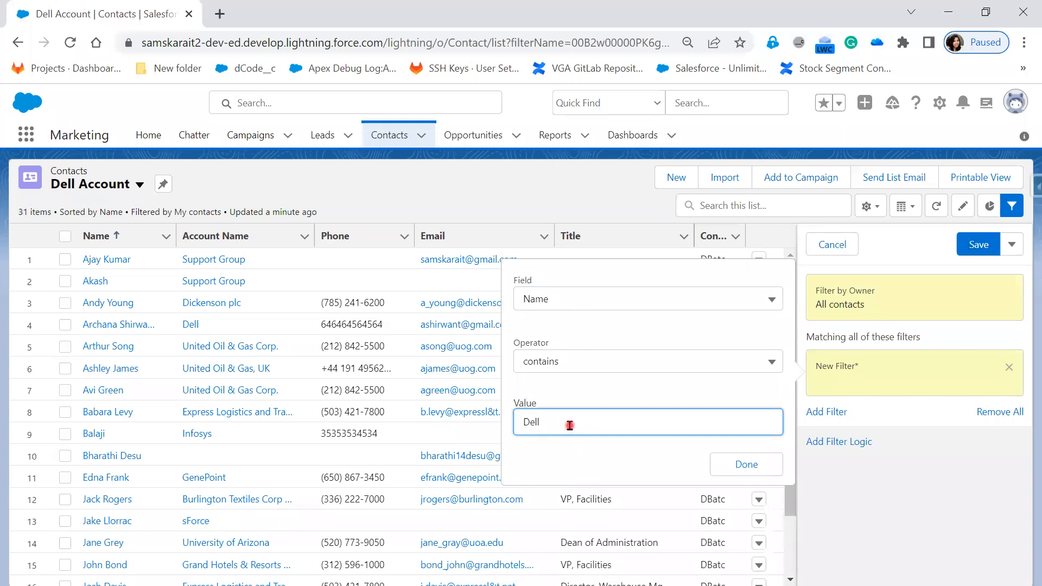
click(746, 465)
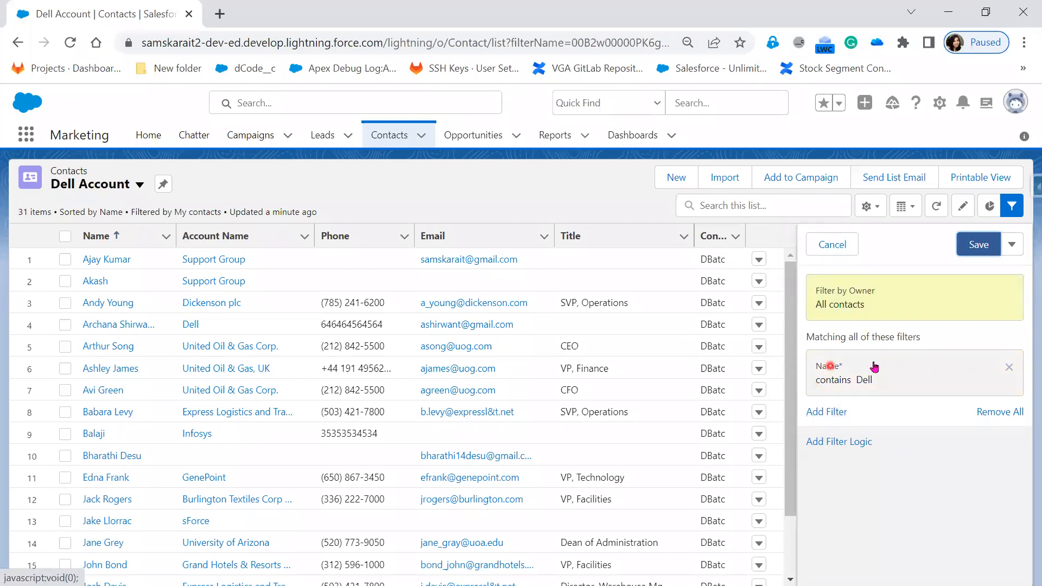
click(972, 251)
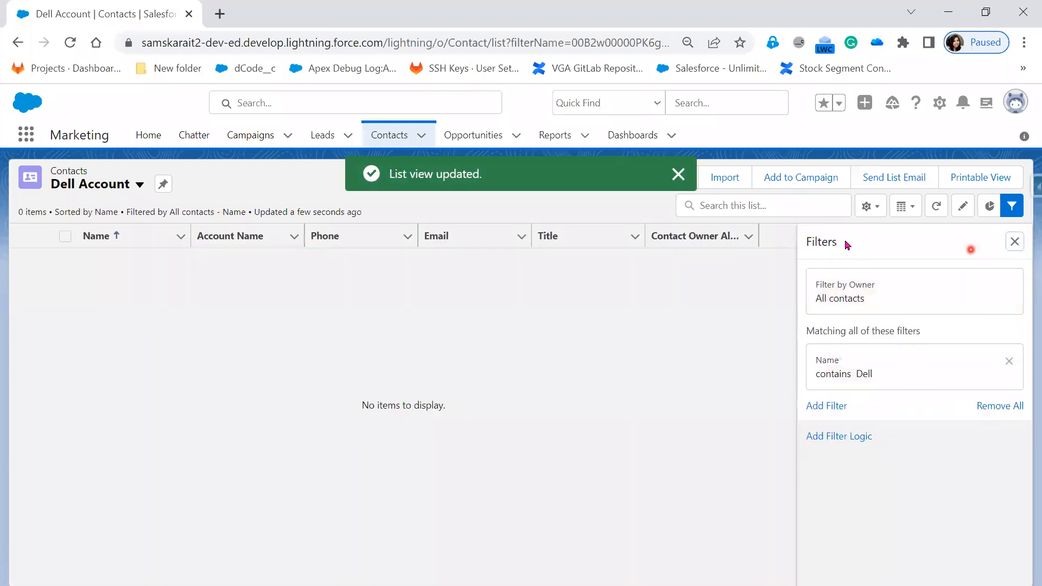
Reopen the saved Name filter and change its field to Account Name.
click(878, 382)
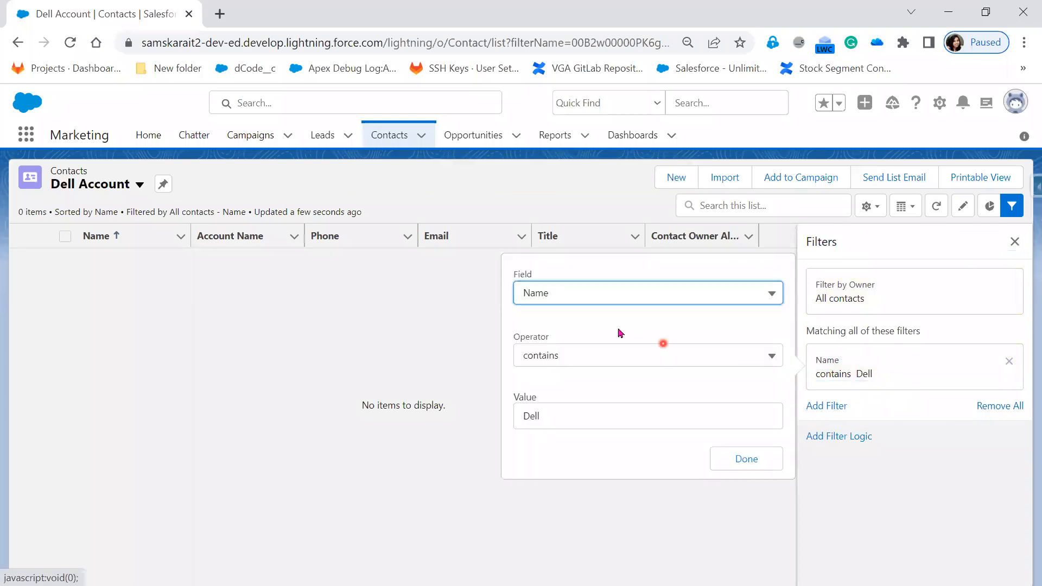
click(607, 298)
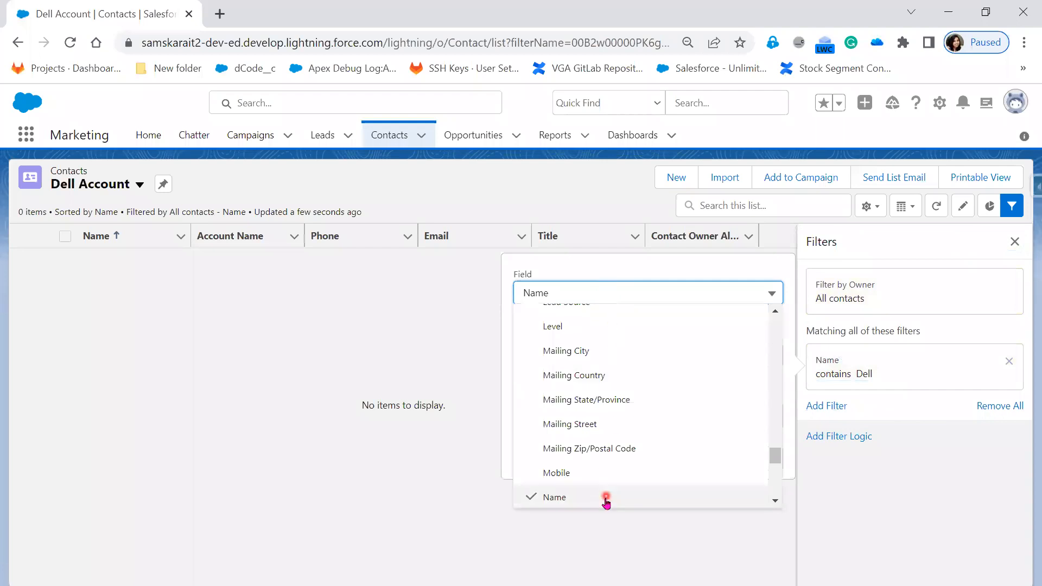
drag(776, 455, 766, 323)
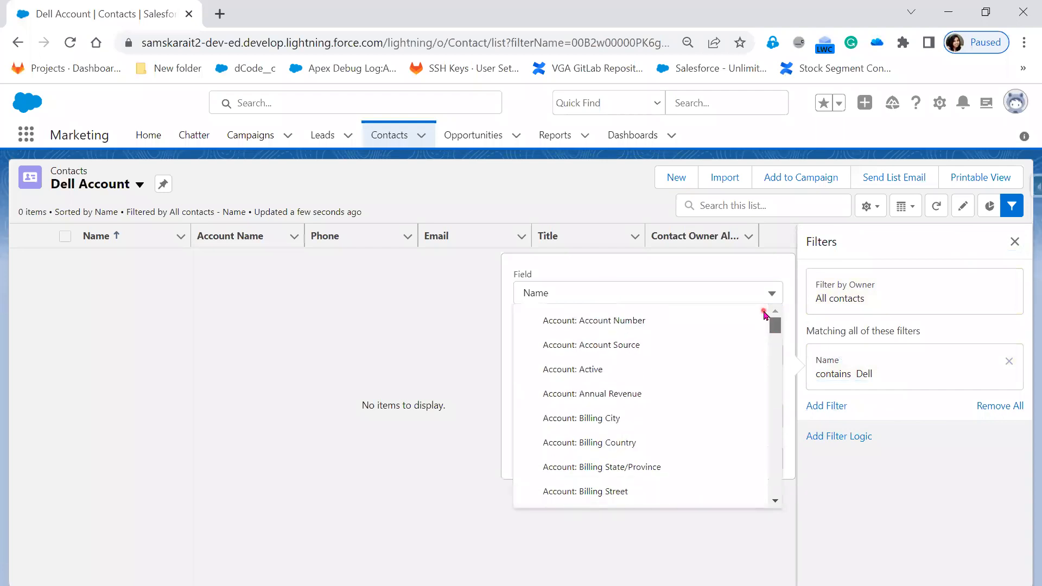
drag(770, 337, 770, 369)
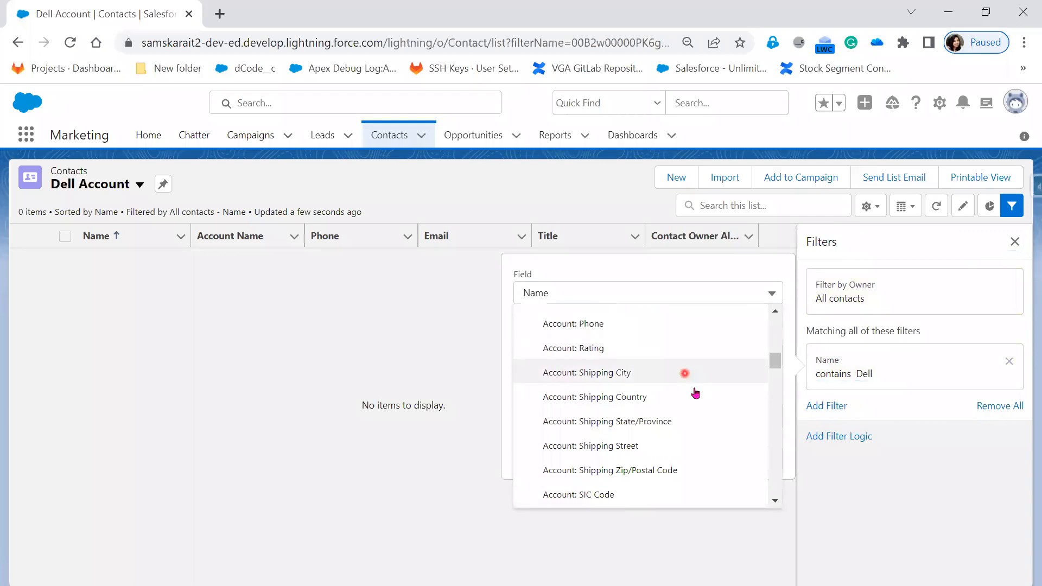
scroll(682, 484, down, 2)
scroll(681, 485, down, 4)
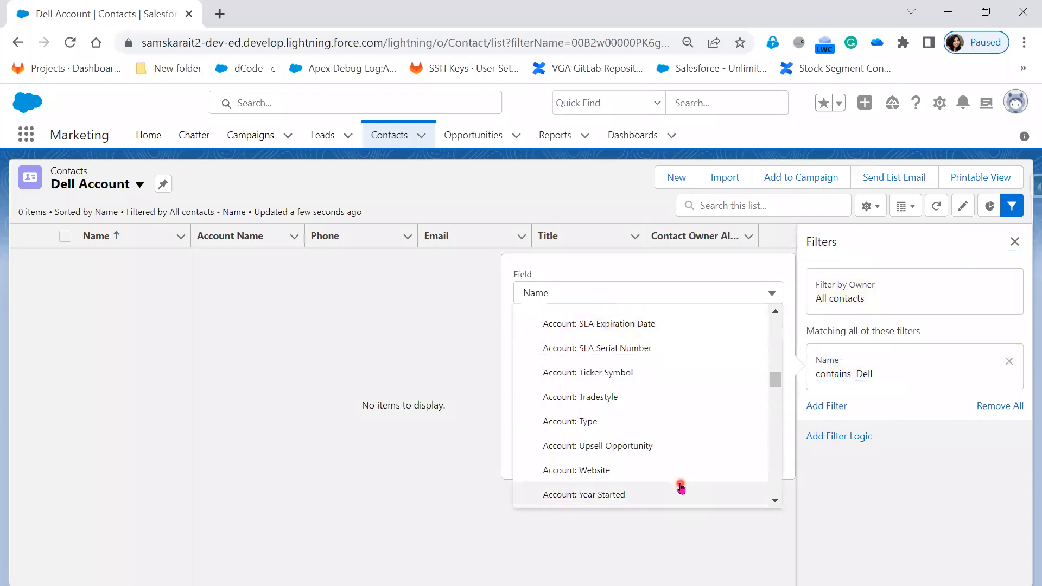
click(652, 466)
Set the Account Name filter to contains with the value Dell, and save the list view.
click(563, 416)
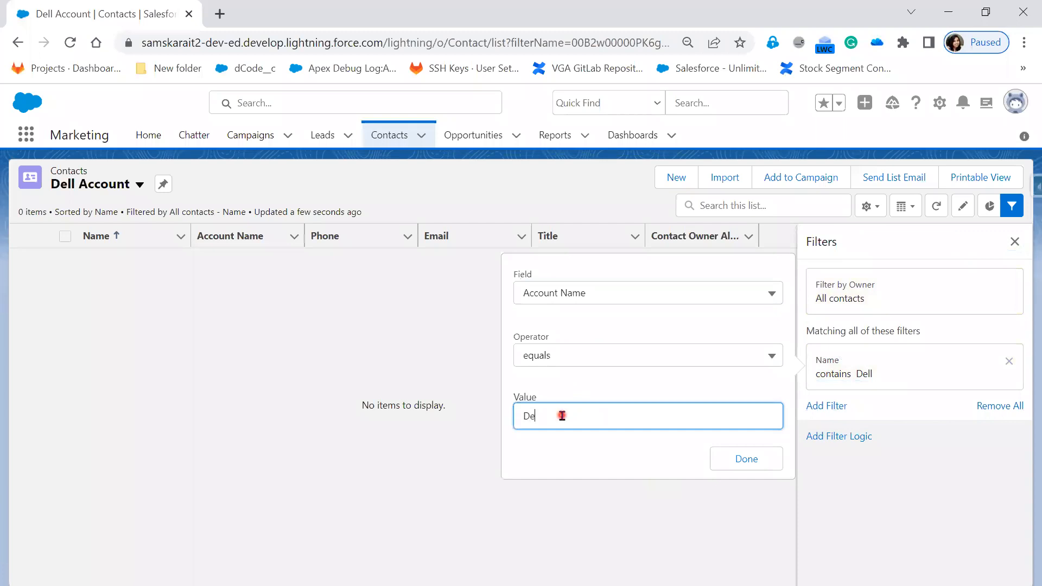
click(617, 359)
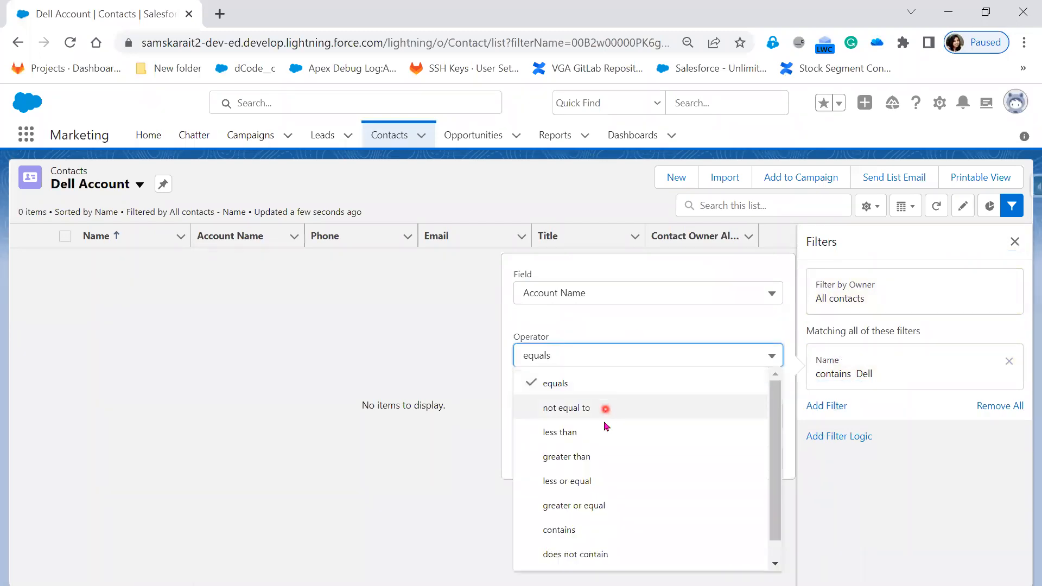
click(595, 530)
click(766, 466)
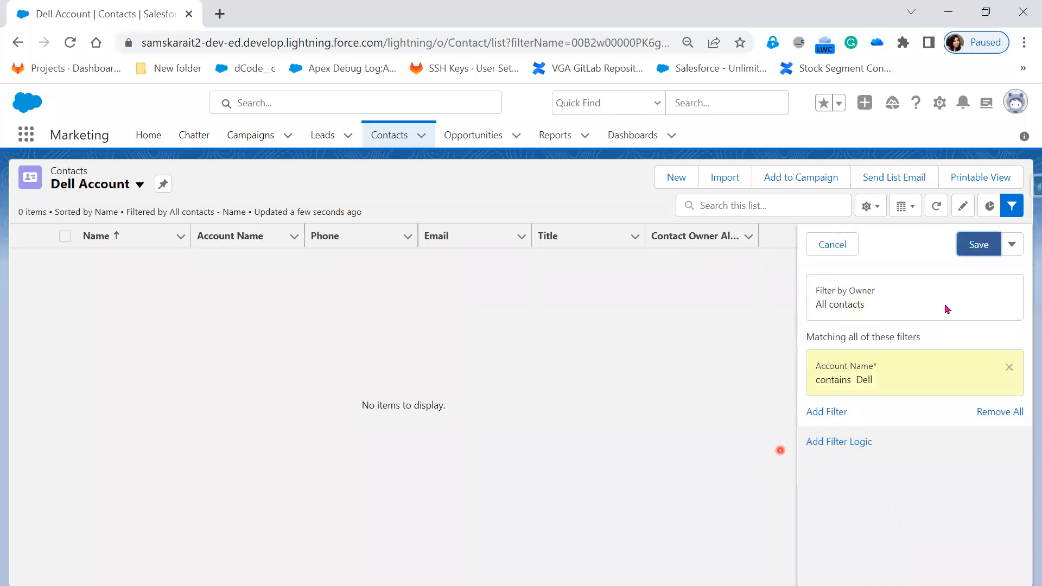
click(983, 245)
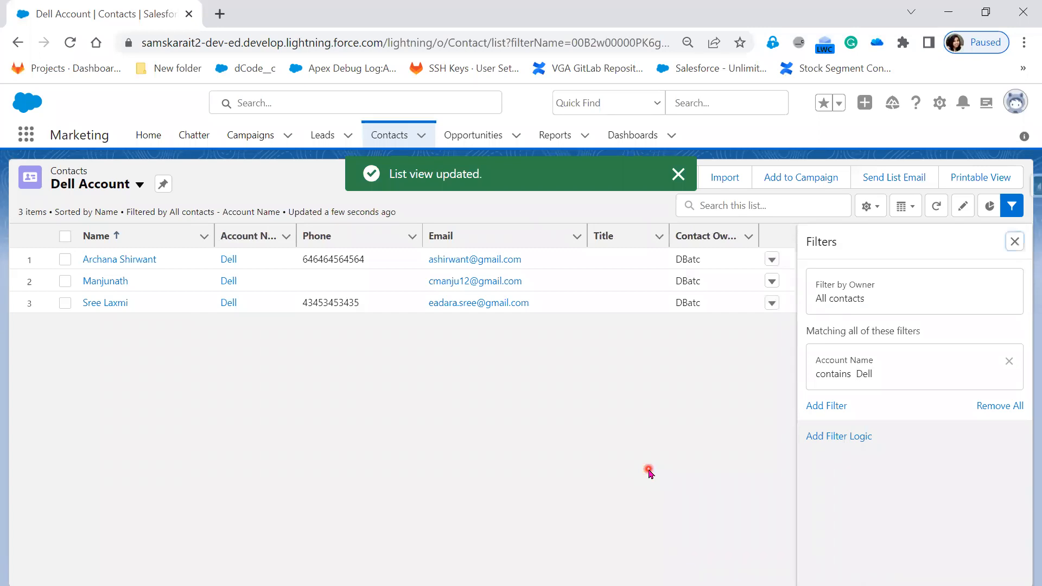
Switch to the All Contacts list view to compare it with the filtered Dell Account list.
click(141, 185)
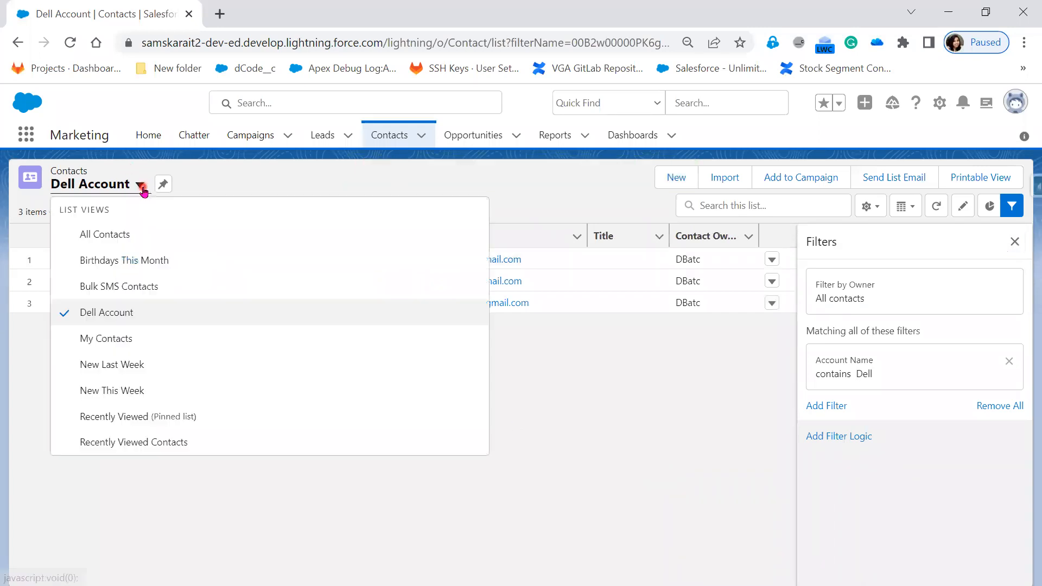
click(132, 234)
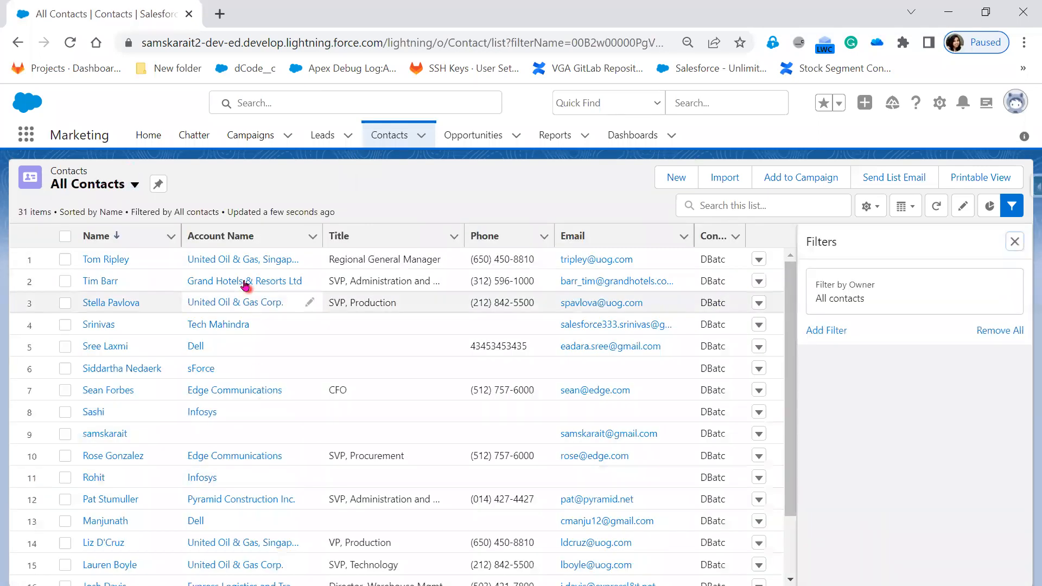
Sort the All Contacts list by Account Name to review its accounts, and return to the Dell Account list view.
click(228, 236)
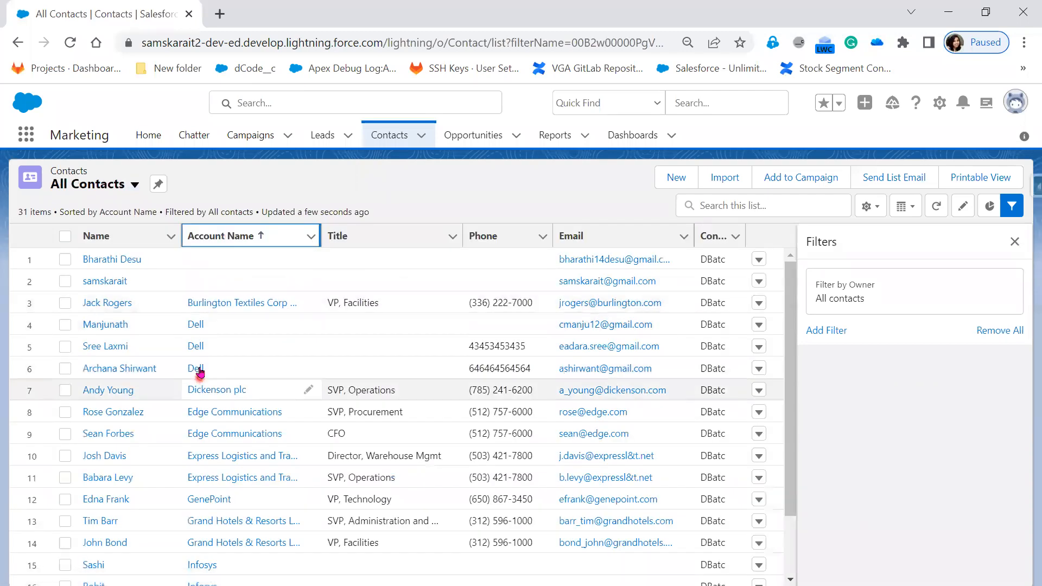
scroll(241, 519, down, 2)
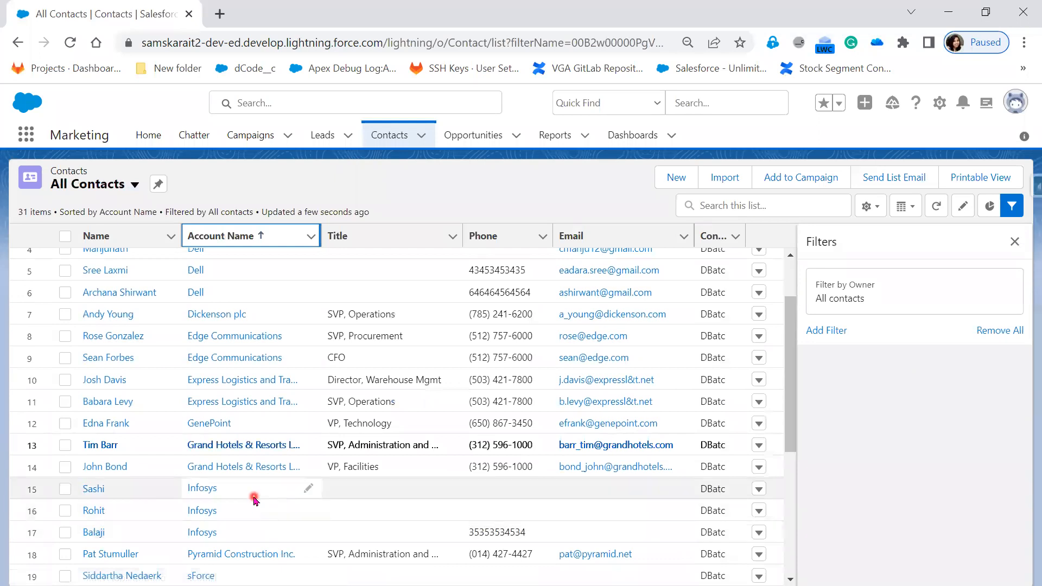
click(122, 186)
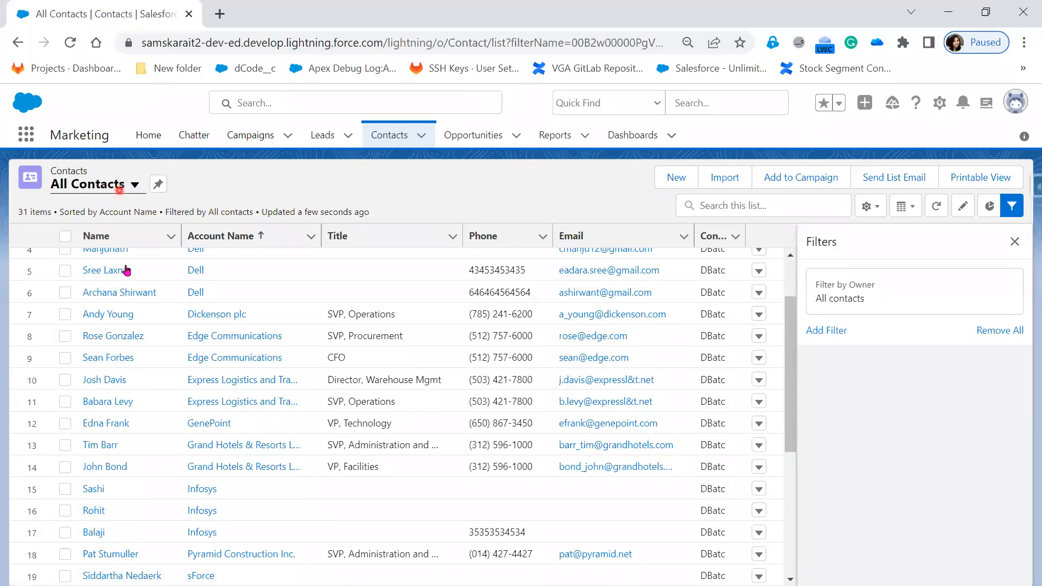
click(128, 316)
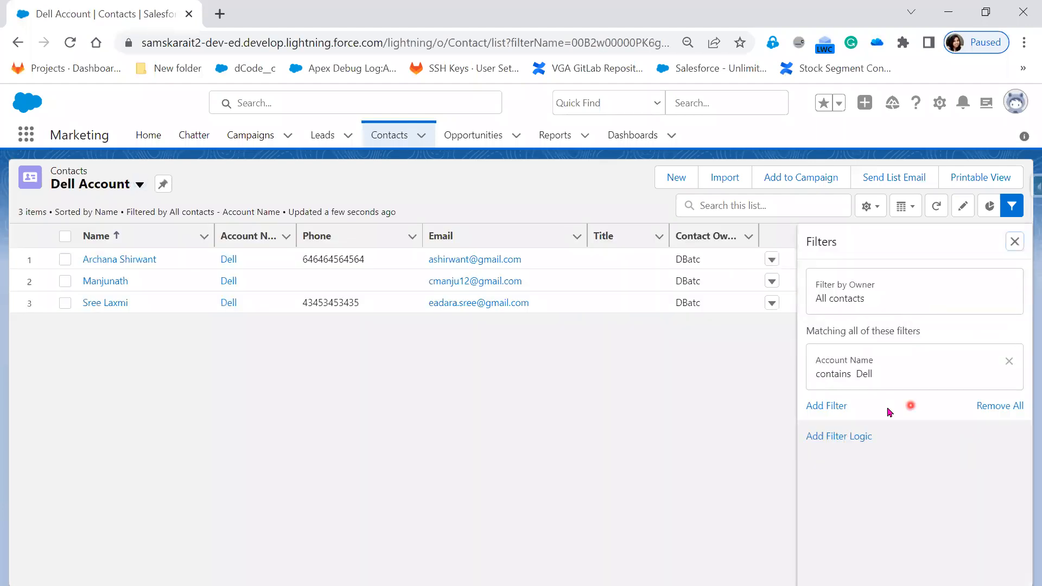
Add a second filter for Account Name equals Infosys to the Dell Account list view, and save it.
click(840, 407)
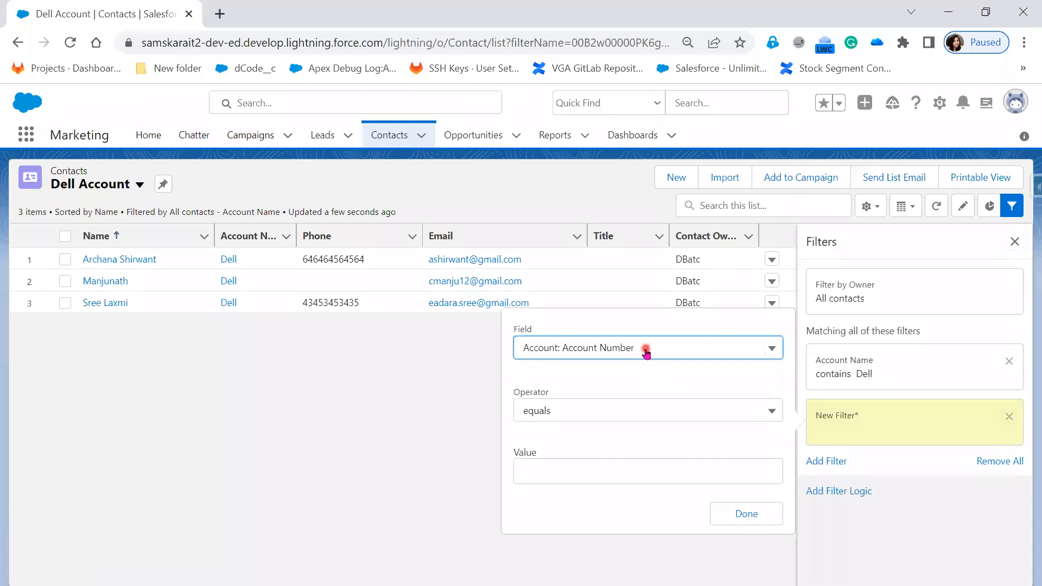
click(646, 353)
scroll(674, 500, down, 5)
scroll(682, 526, down, 3)
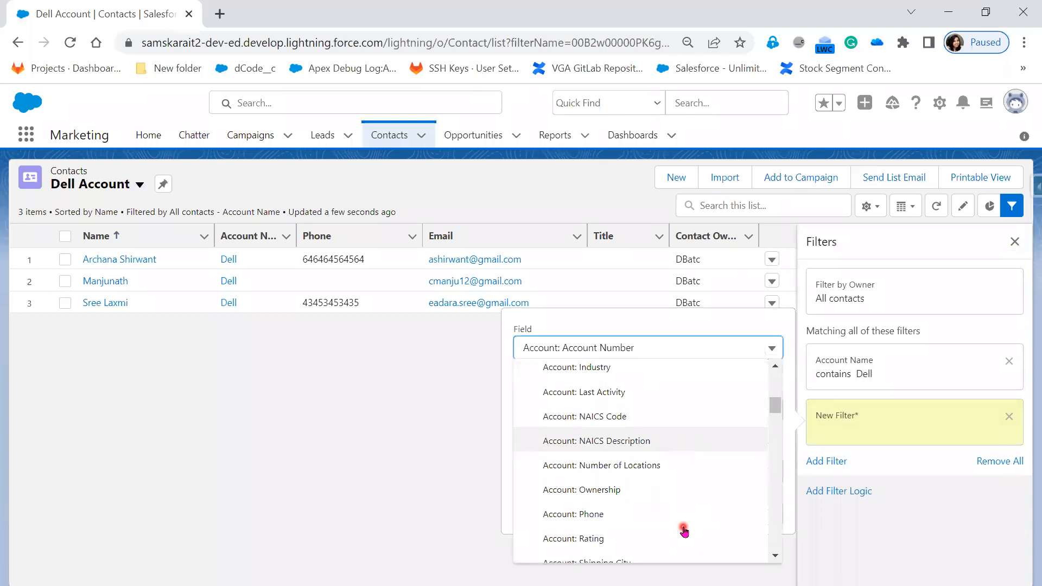
scroll(682, 527, down, 5)
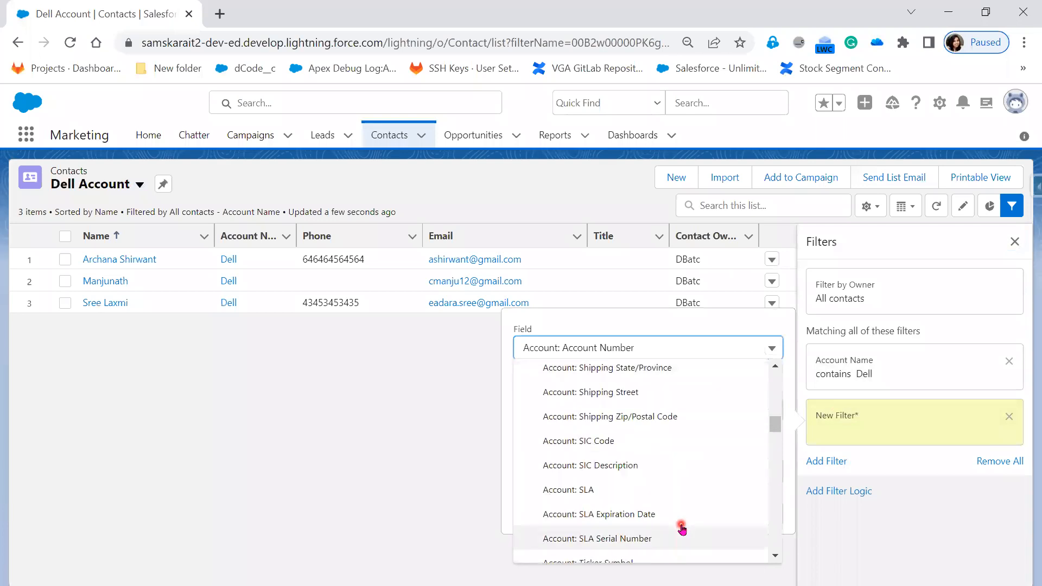
scroll(682, 528, down, 5)
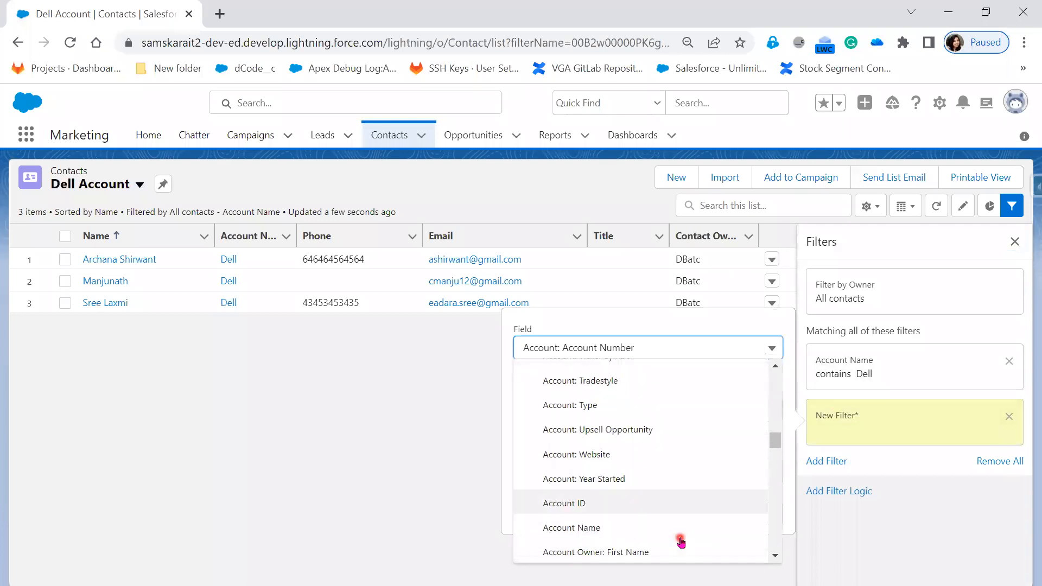
click(664, 491)
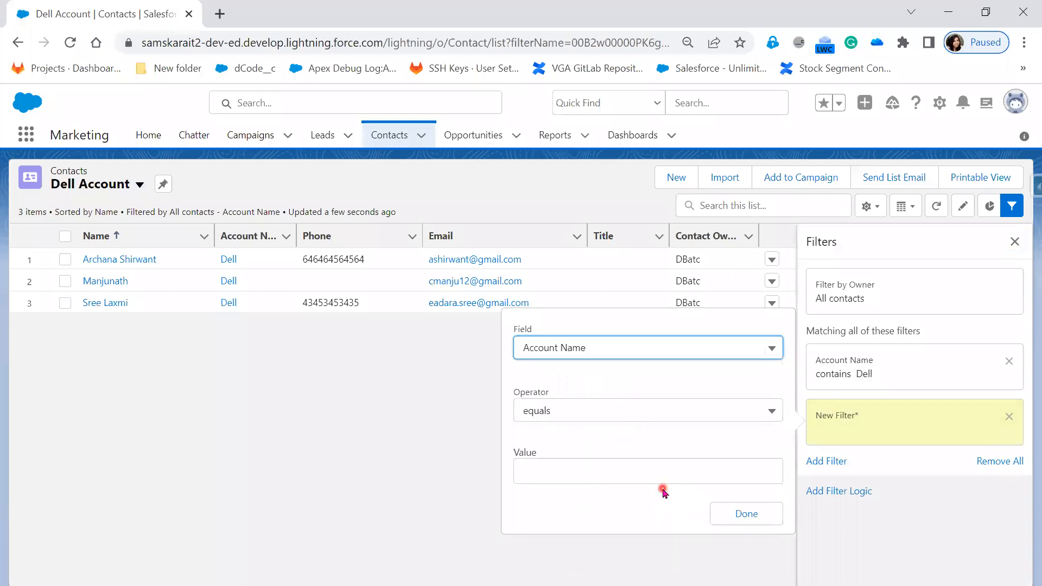
click(639, 470)
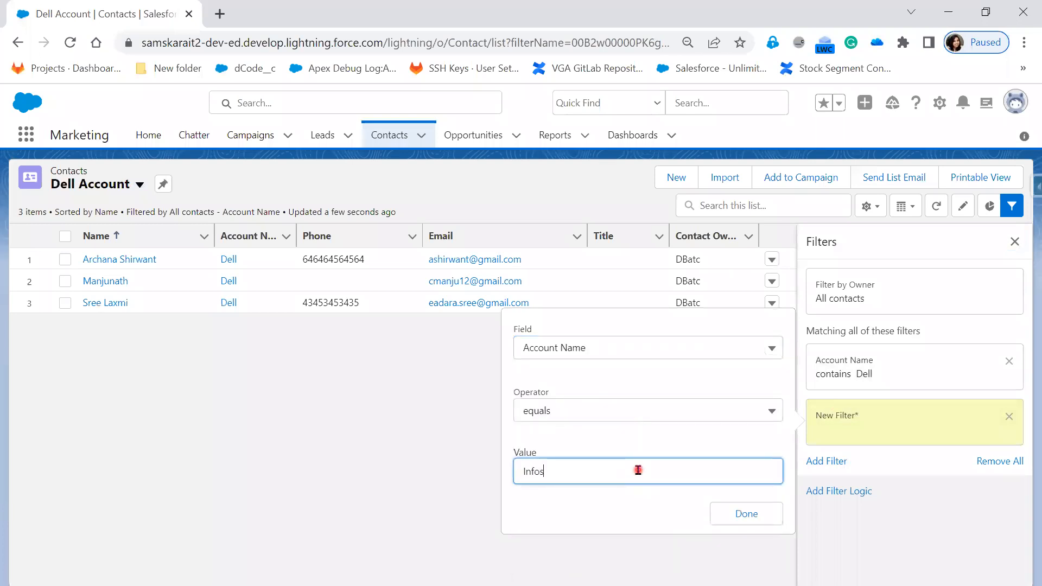
click(759, 516)
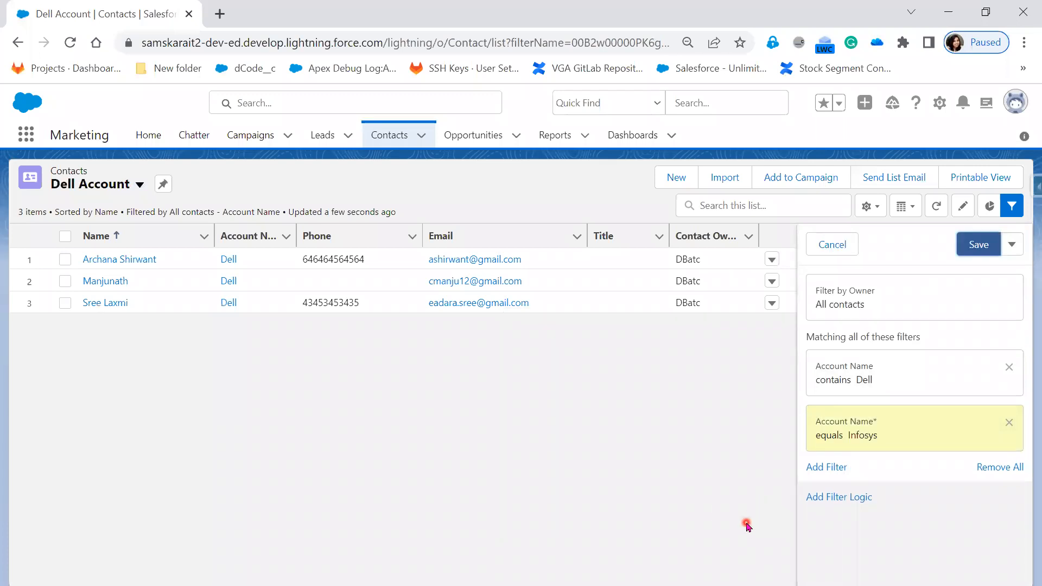
click(980, 245)
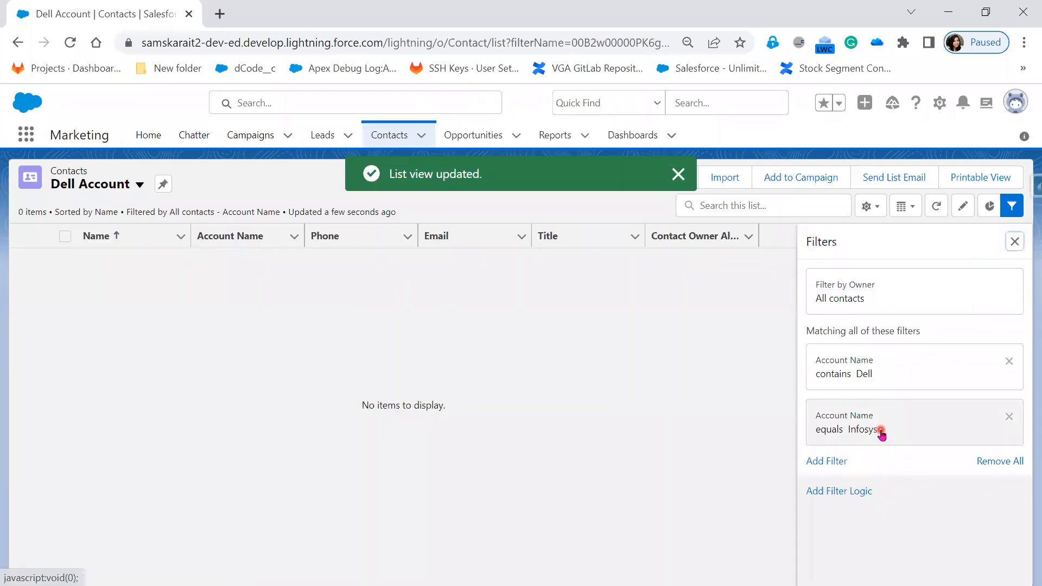
Change the operator of the Infosys account filter to contains, and save the list view.
click(880, 431)
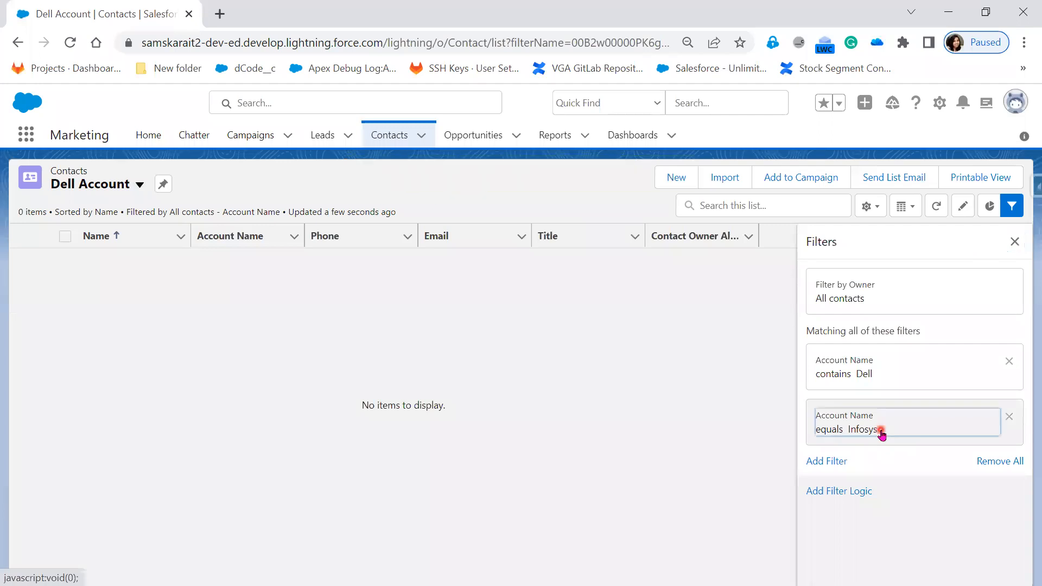
click(577, 418)
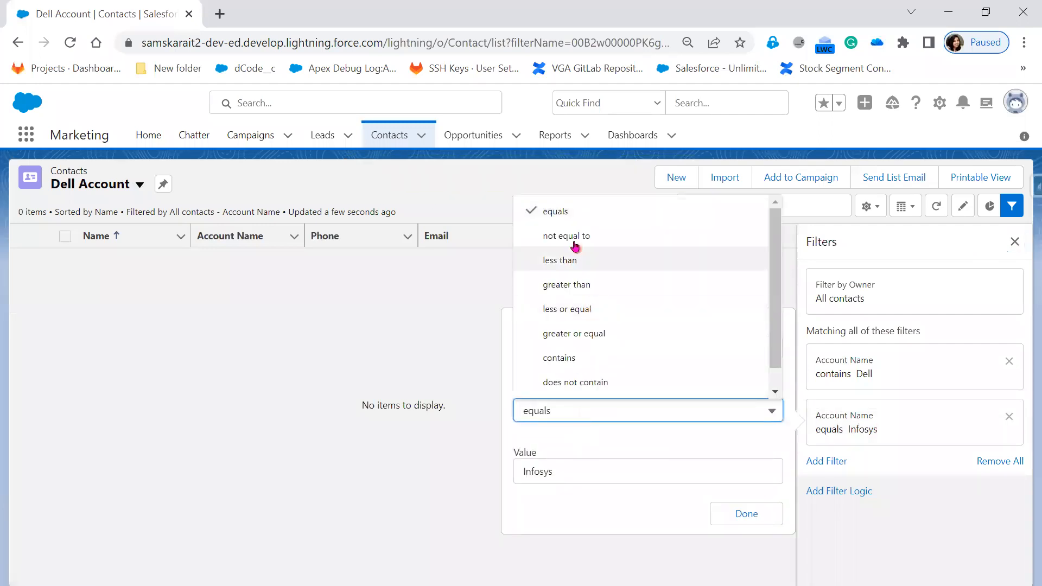
click(607, 365)
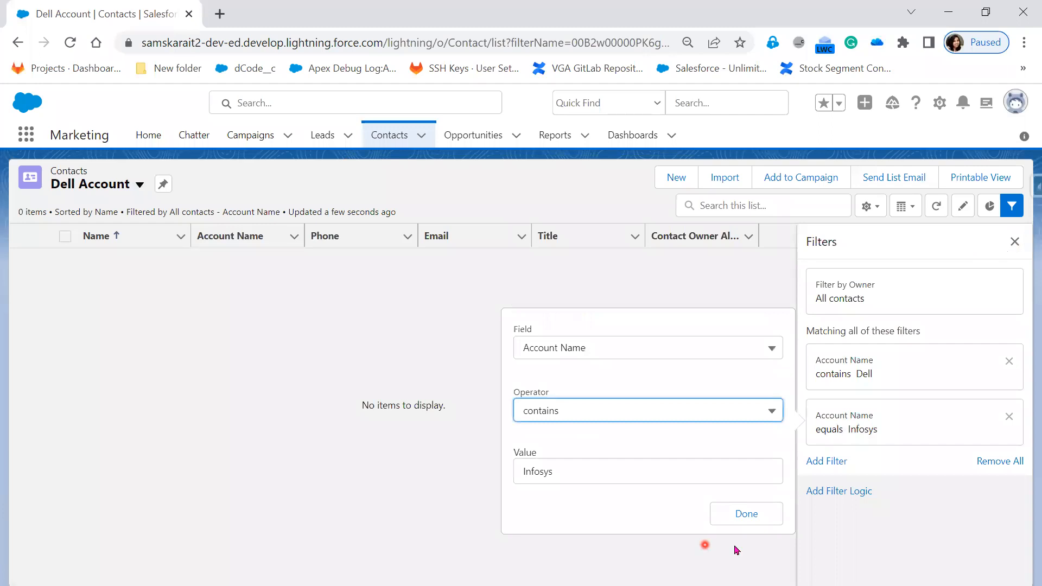
click(748, 514)
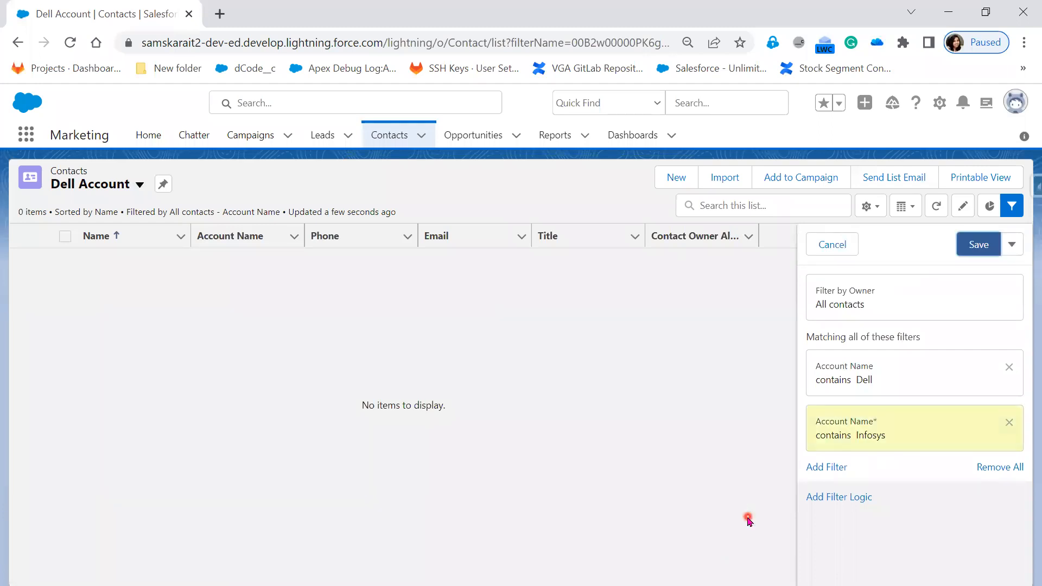
click(977, 244)
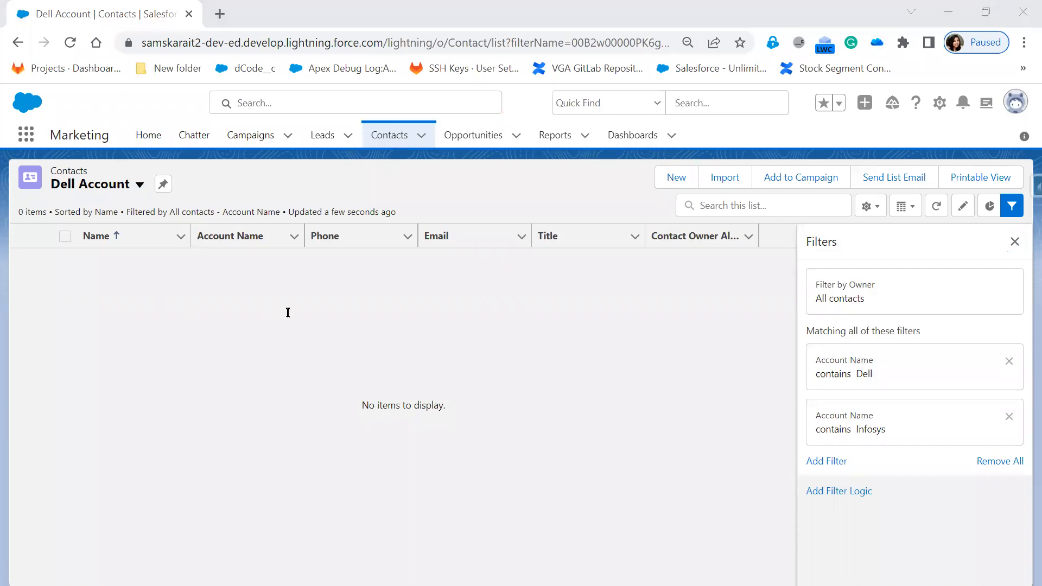
Write an on-screen annotation over the empty list reading "Account Name =Dell & Account Name=Infosys".
click(280, 298)
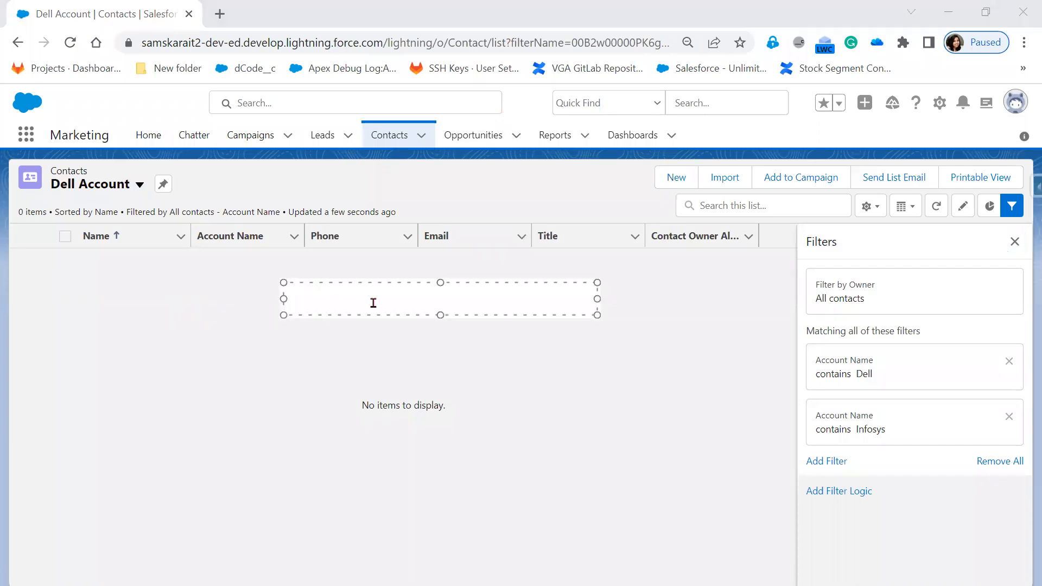
text(Account Nam)
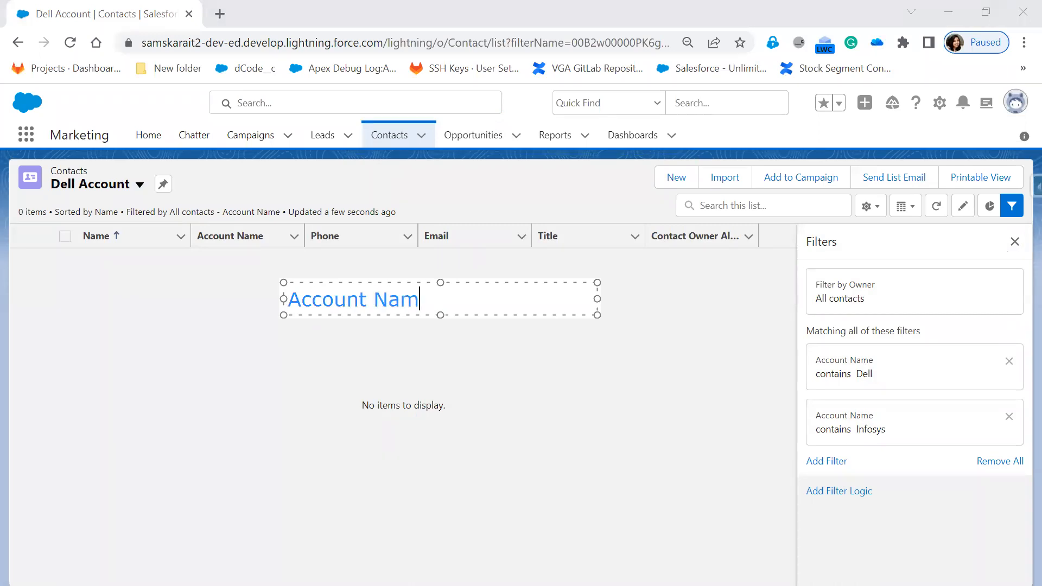
text(e =Dell)
key(Return)
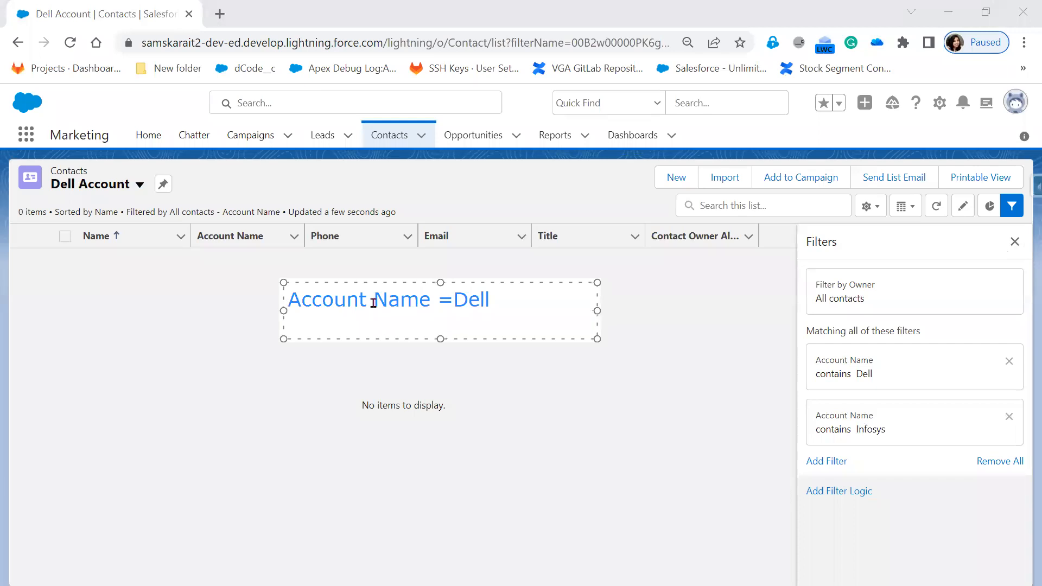
text(&)
key(Return)
text(Account Name)
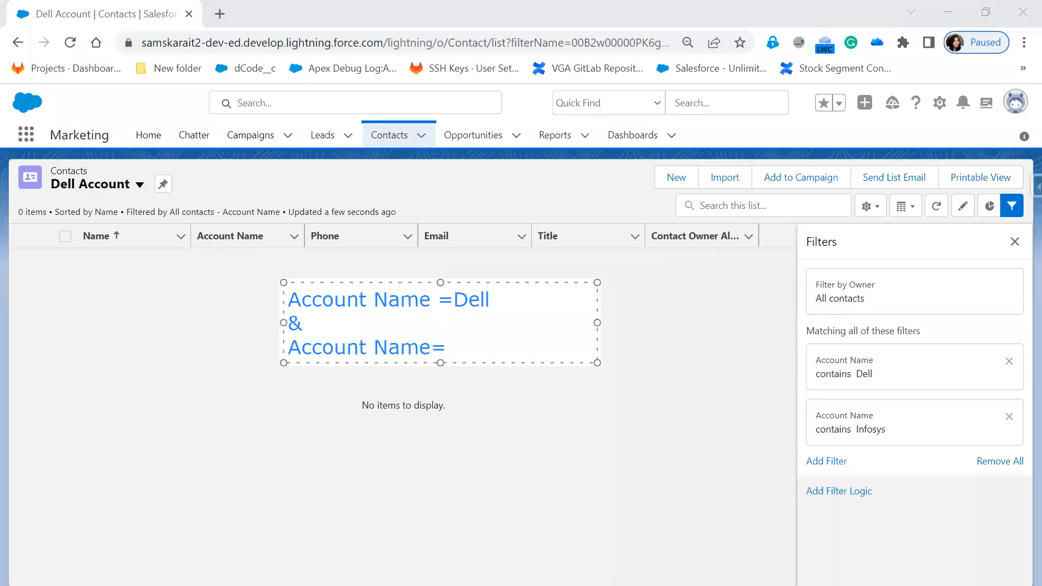
text(=Infosys)
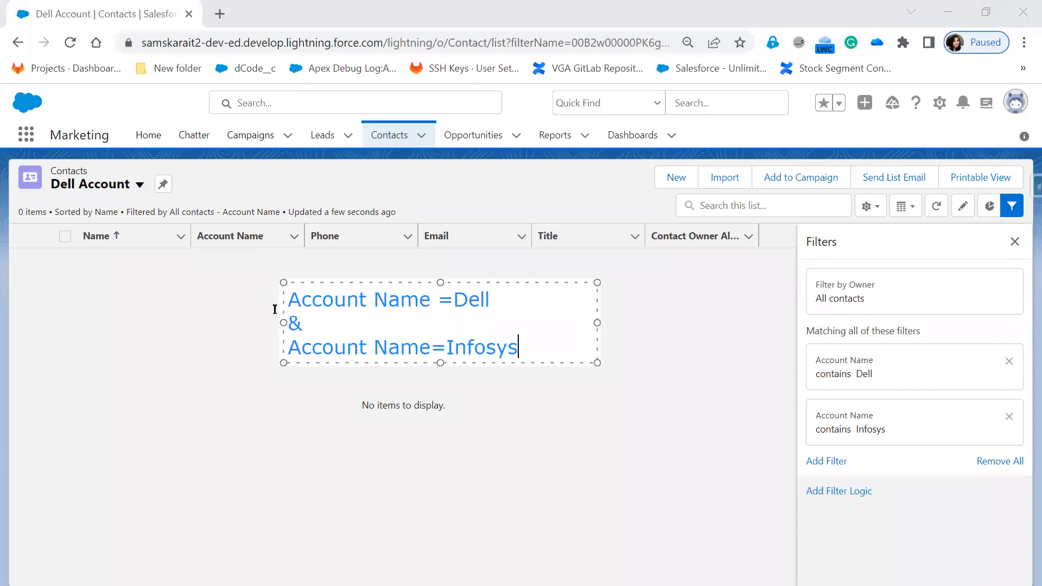
mouse_move(550, 348)
mouse_down()
mouse_move(293, 346)
mouse_move(259, 299)
mouse_up()
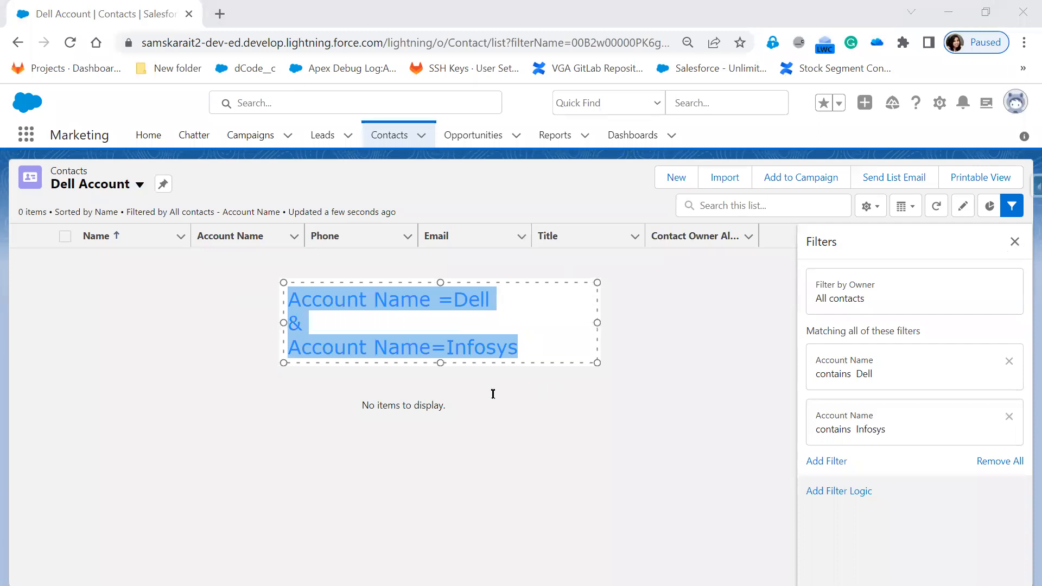
click(531, 342)
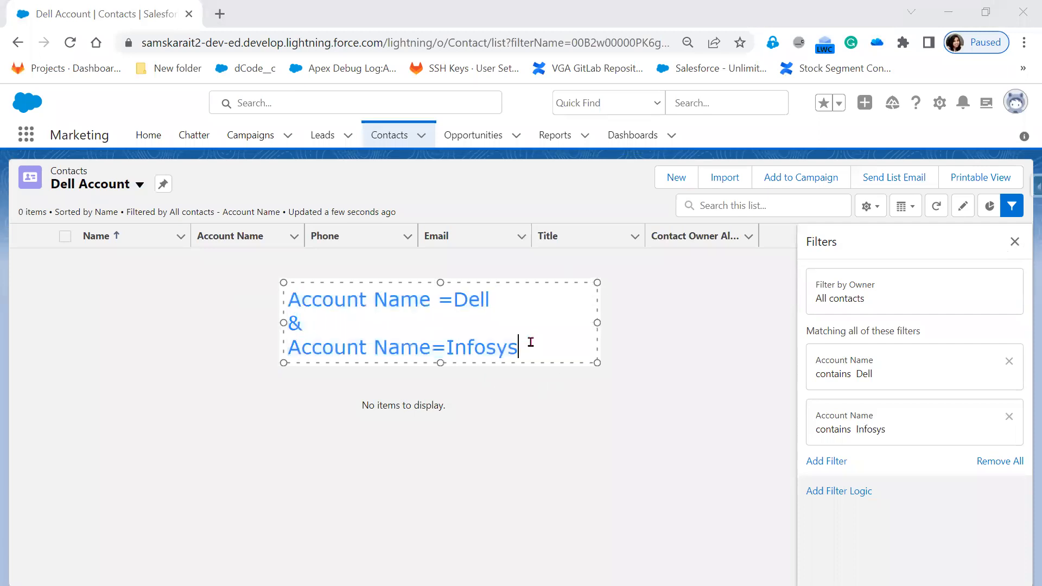
click(678, 391)
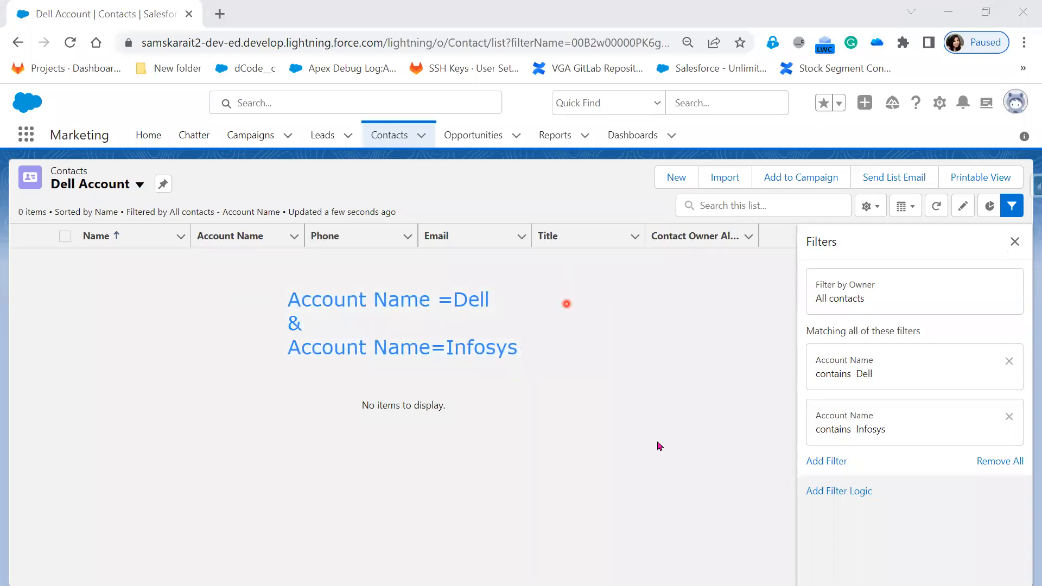
Add the filter logic 1 OR 2, save the list view, and sort its contacts by Account Name.
click(844, 492)
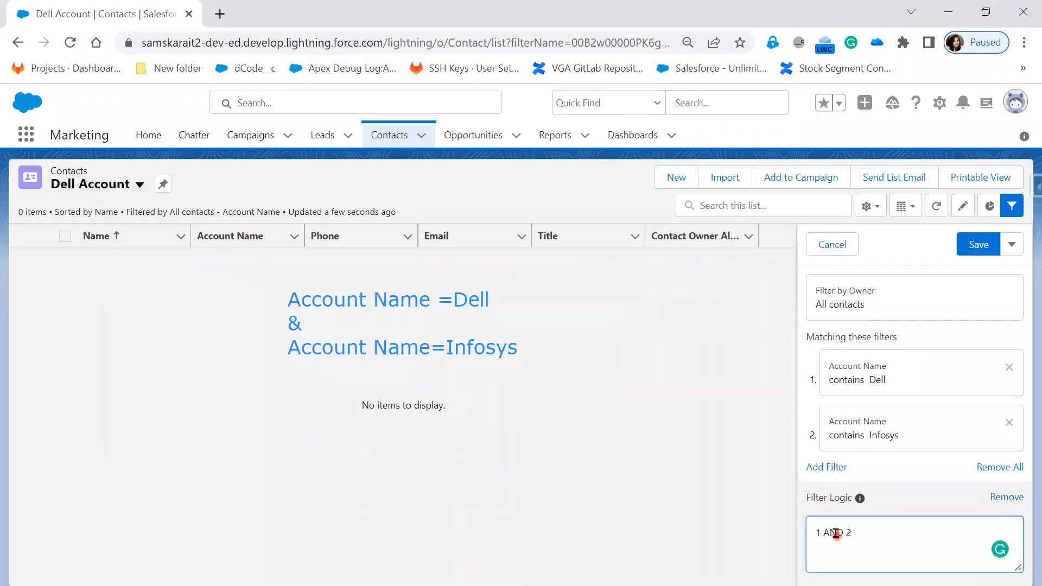
double_click(836, 534)
text(OR)
click(980, 243)
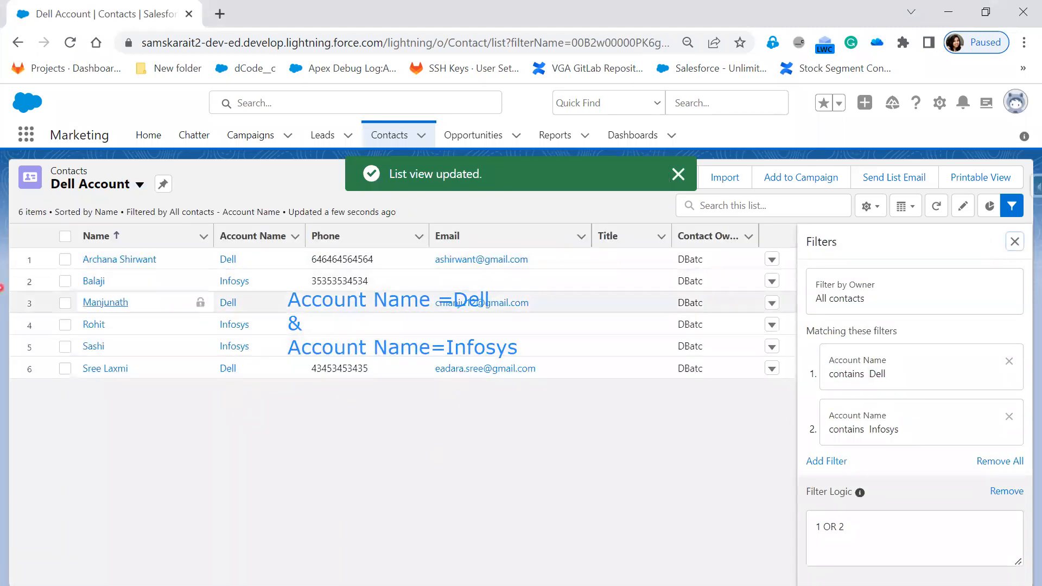
click(239, 234)
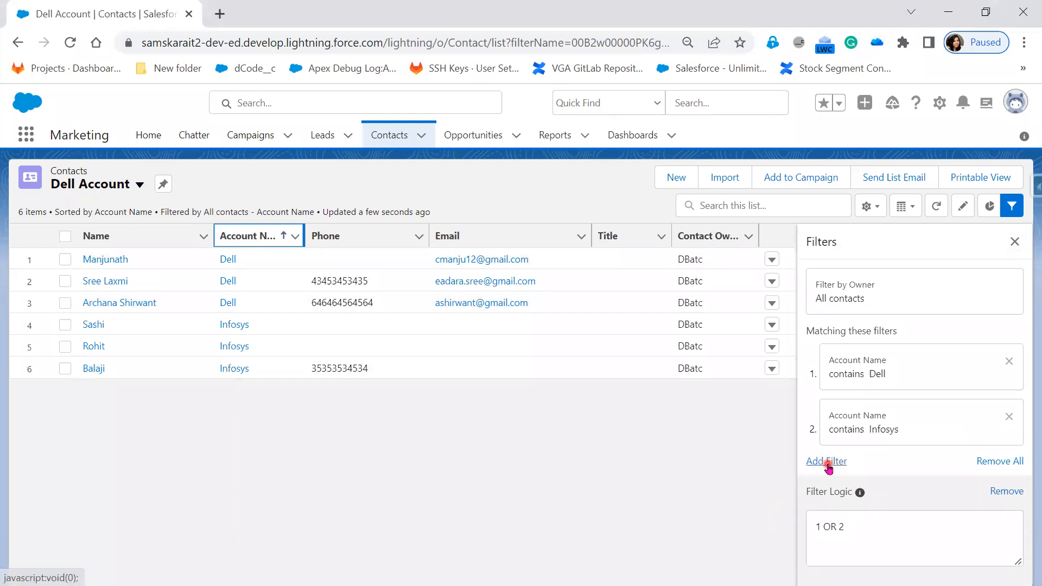
mouse_move(859, 495)
click(841, 370)
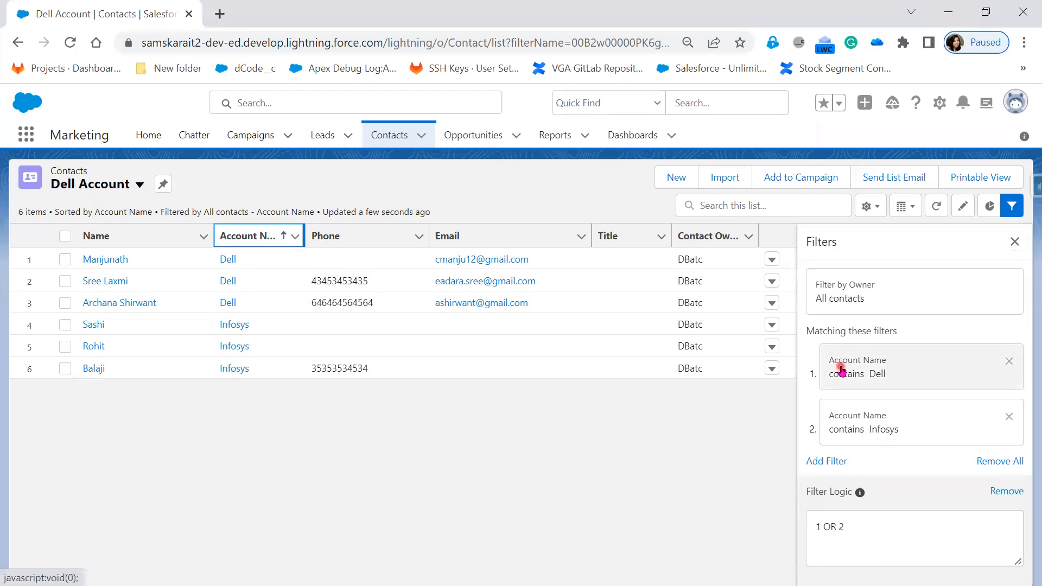
click(854, 424)
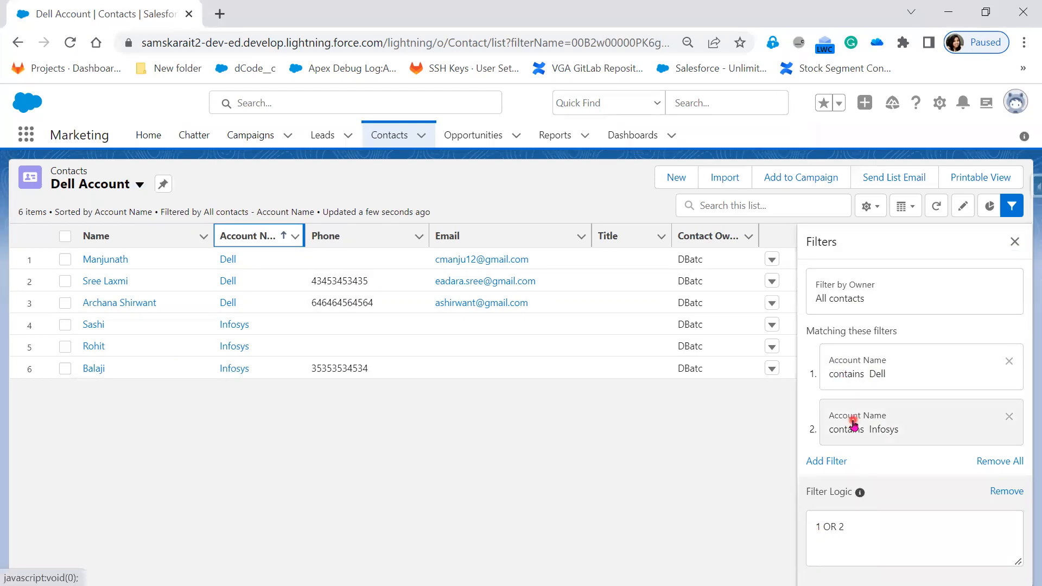
click(836, 552)
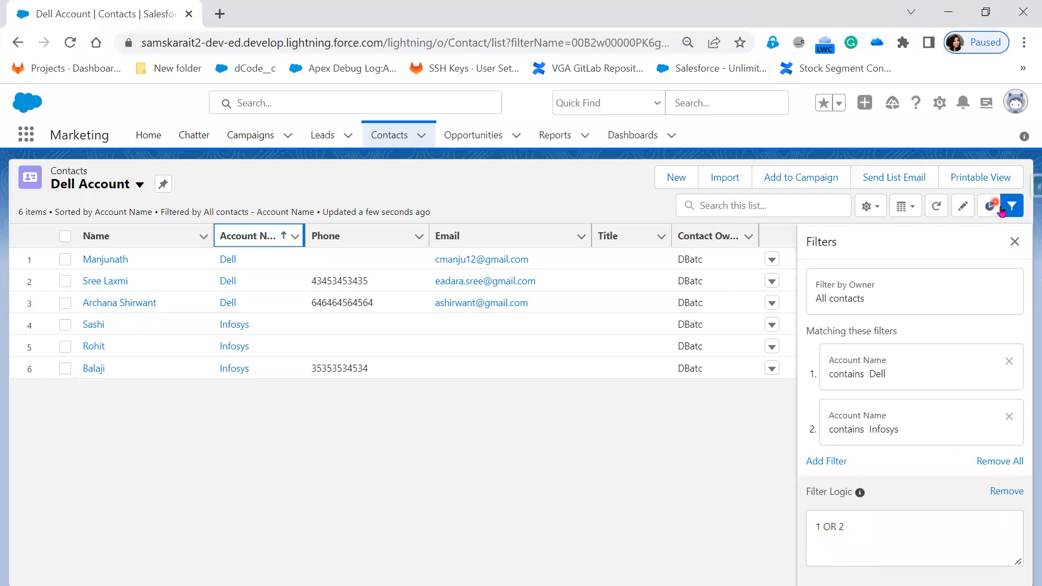
Hide the filters of the Dell Account list view.
click(1016, 243)
click(1025, 205)
click(1015, 241)
click(1015, 247)
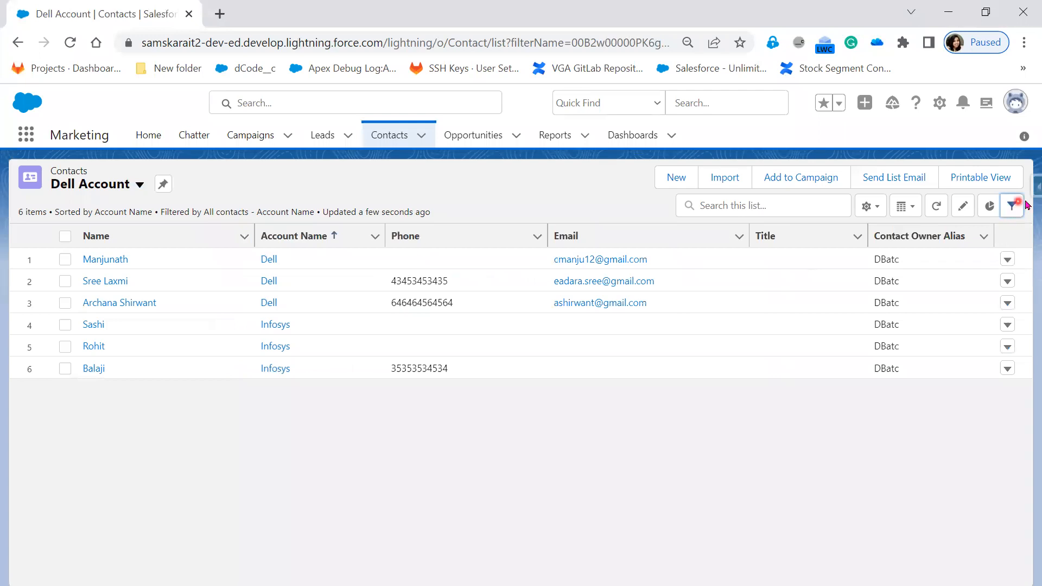
Open the Clone List View dialog for the Dell Account list, and close it without saving.
click(871, 206)
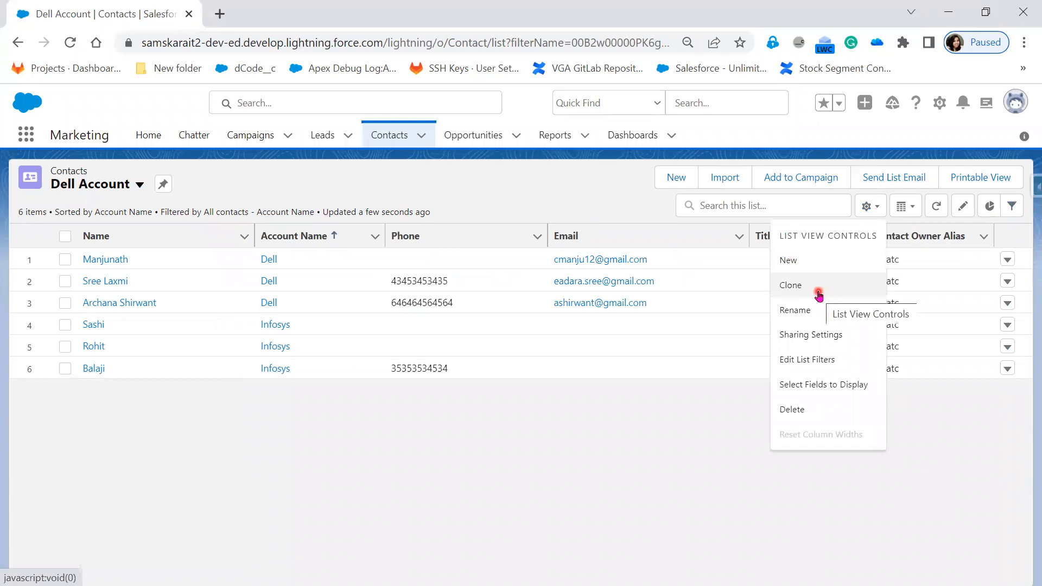
click(817, 293)
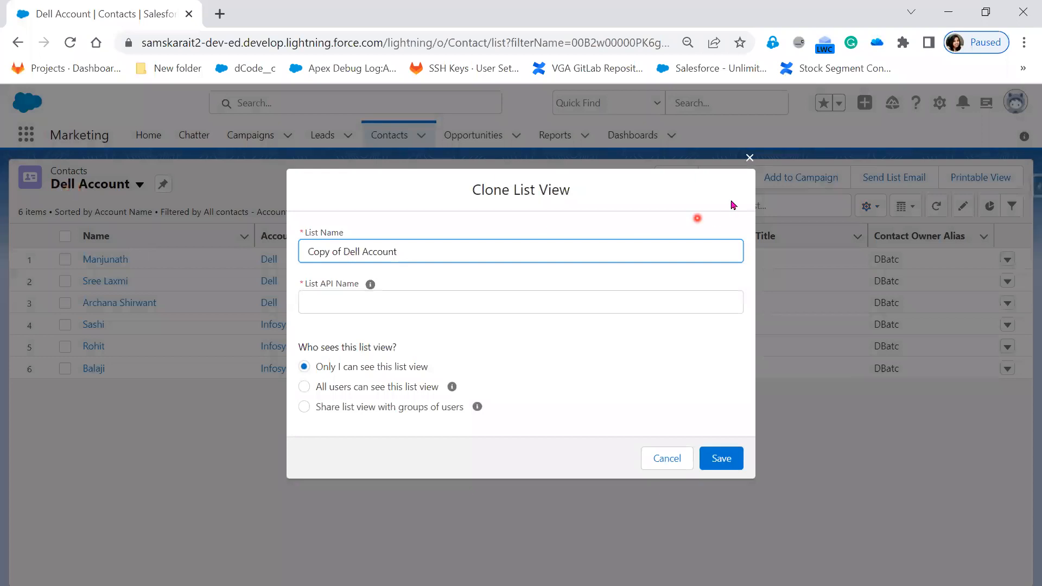
click(751, 158)
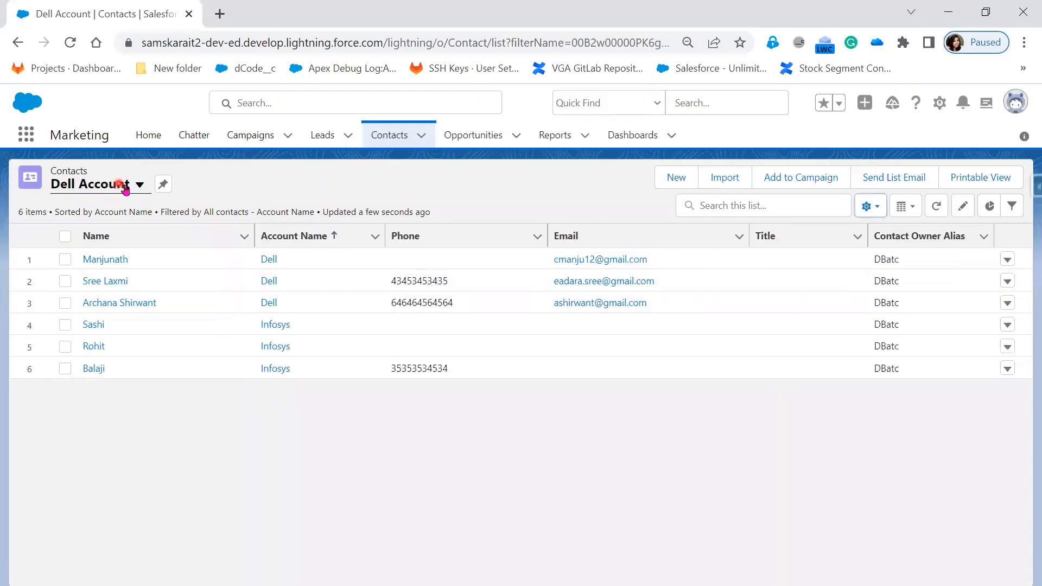
Switch to the All Contacts list view, clear the name in its Clone List View dialog, and close the dialog without saving.
click(140, 185)
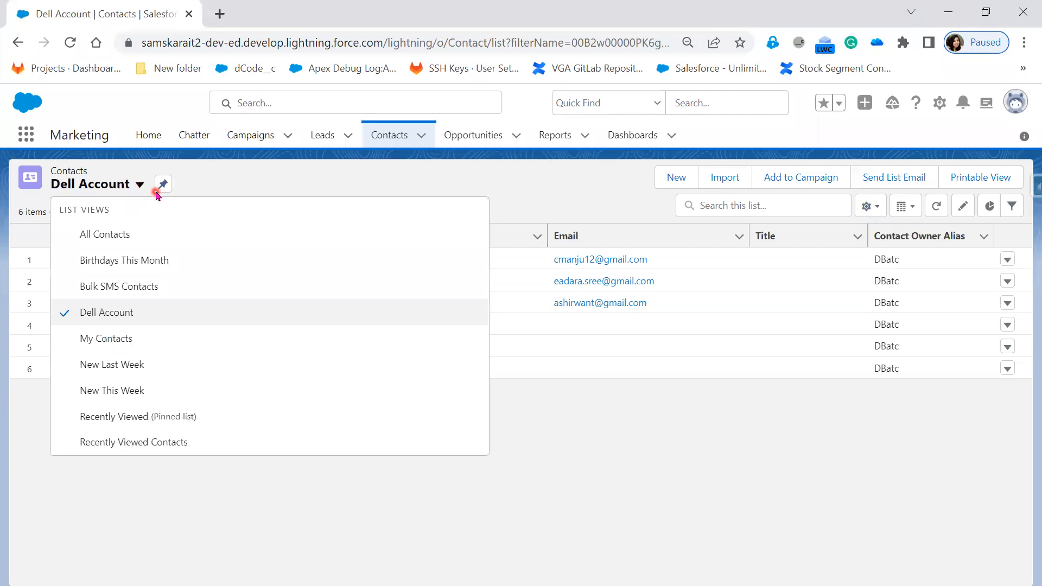
click(145, 234)
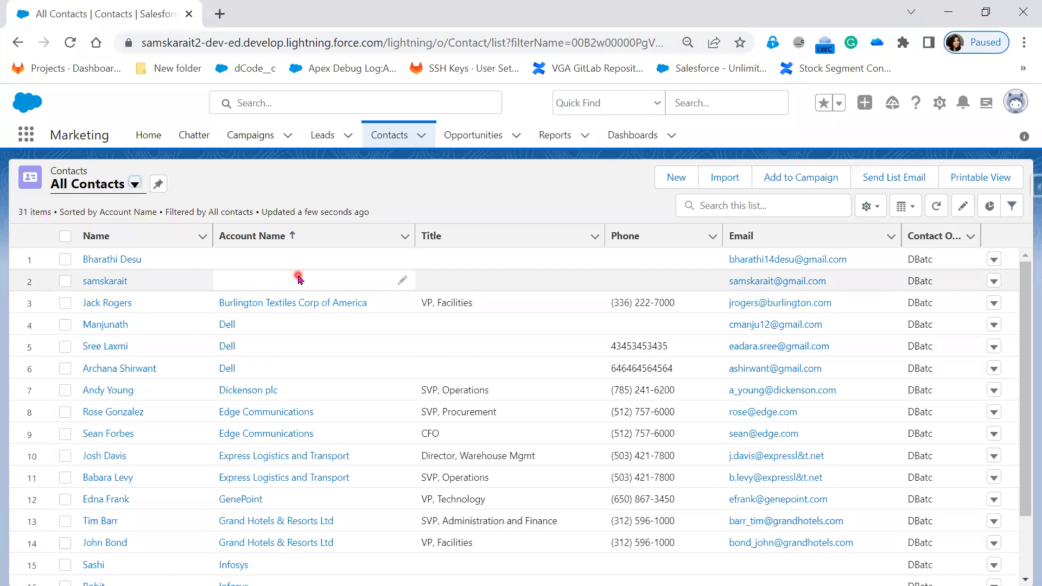
click(871, 207)
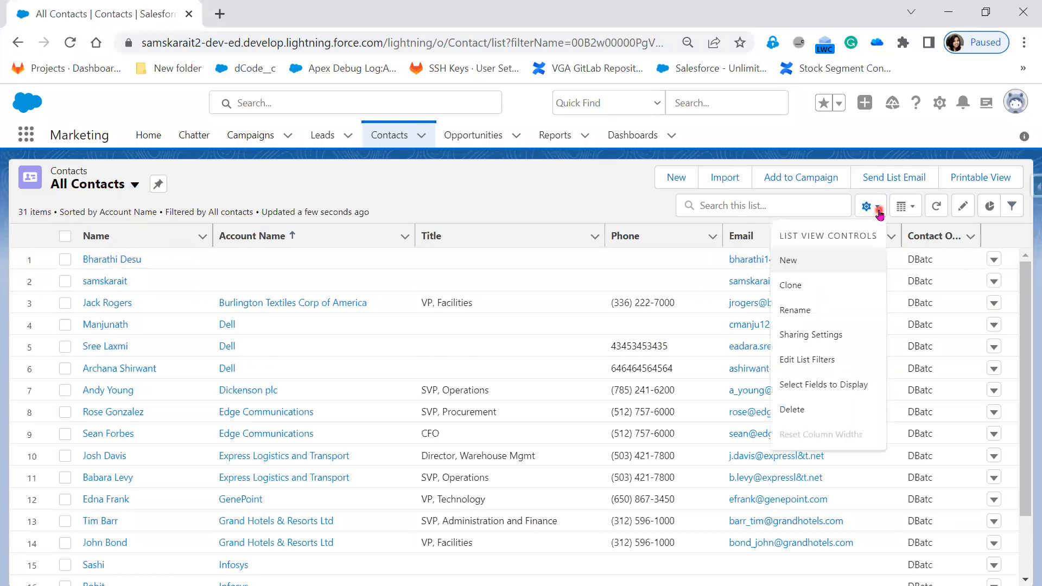
click(109, 189)
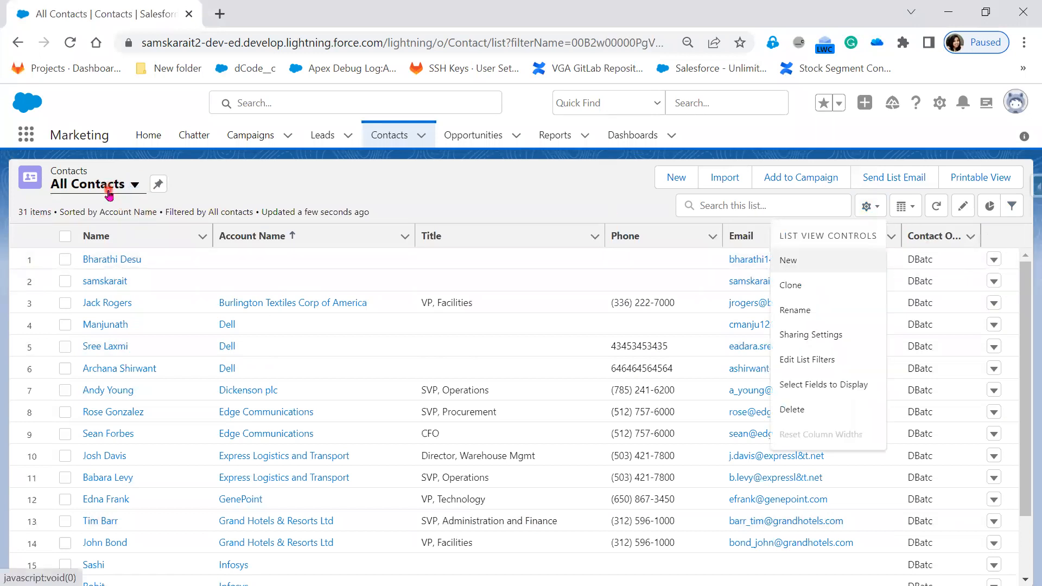
click(801, 290)
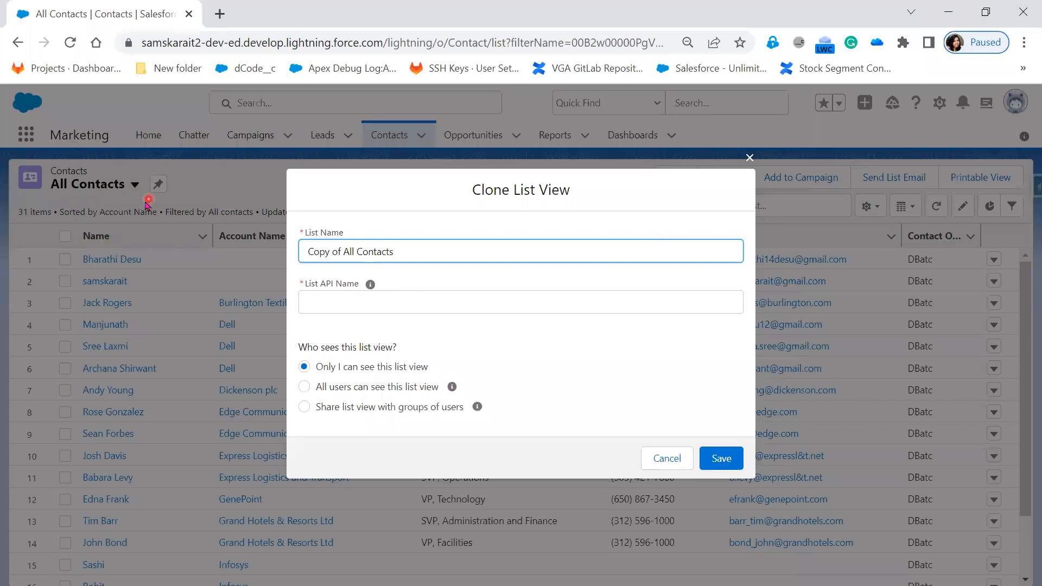
drag(409, 254, 199, 252)
key(BackSpace)
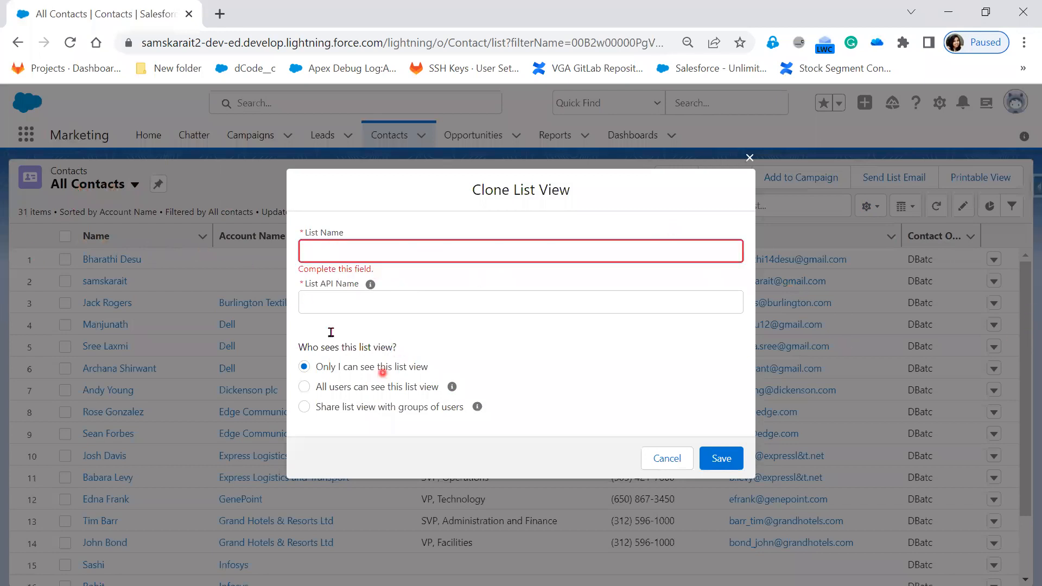
click(750, 158)
Return to the Dell Account list view and rename it "Dell and Infosys Account".
click(135, 186)
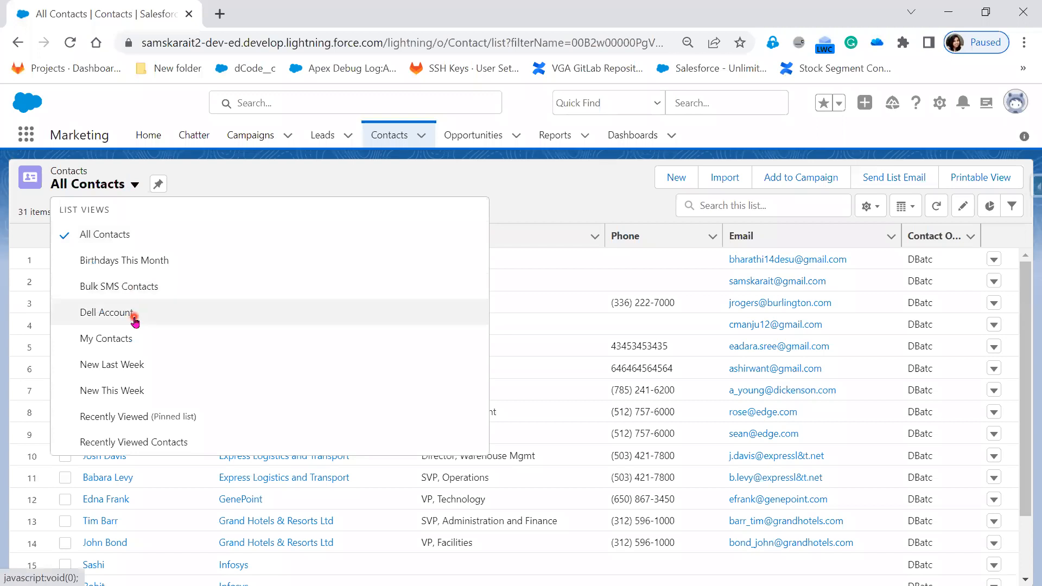
click(132, 318)
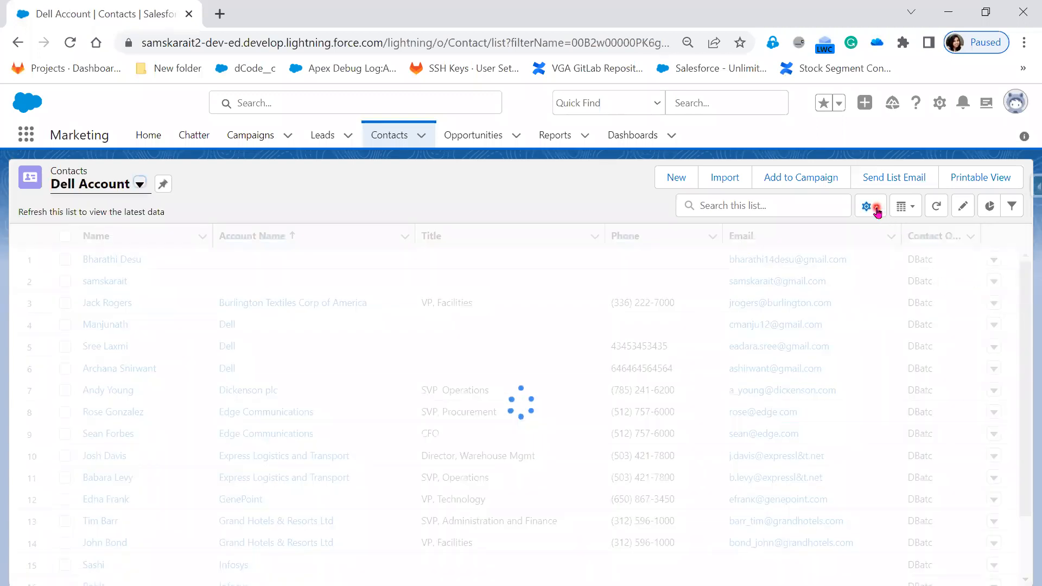
click(871, 206)
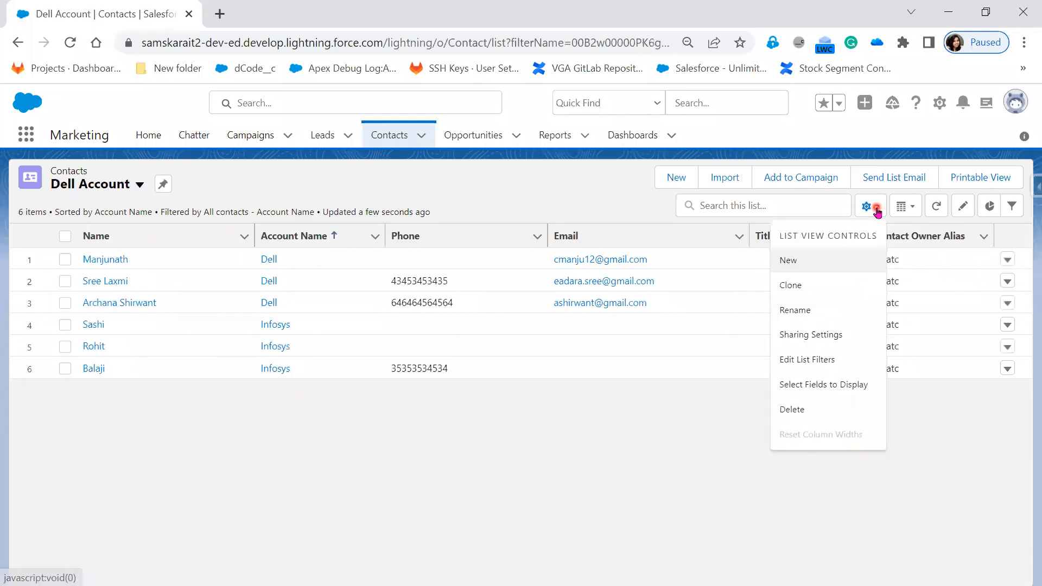
click(813, 313)
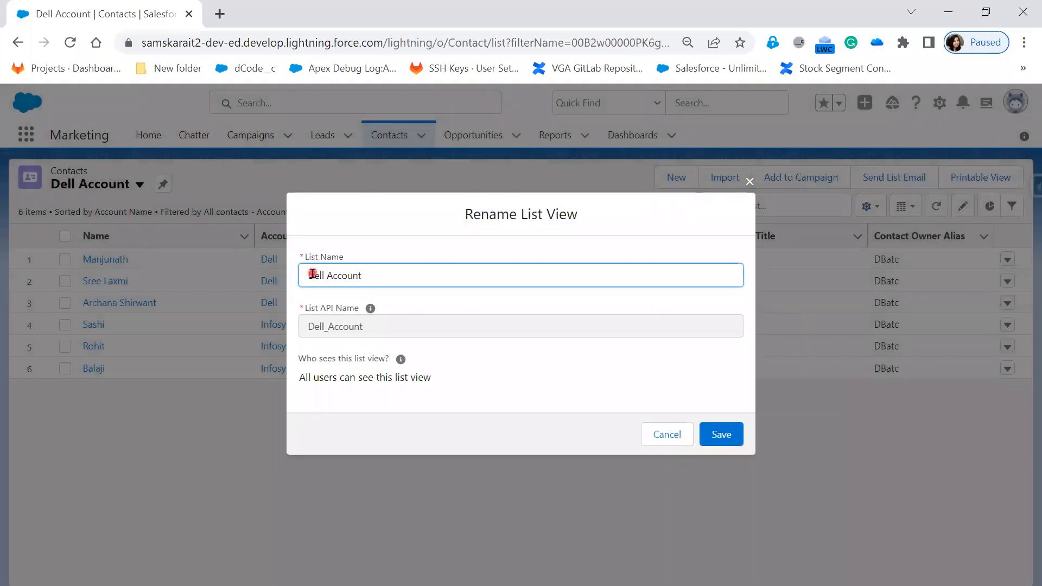
click(569, 311)
double_click(337, 275)
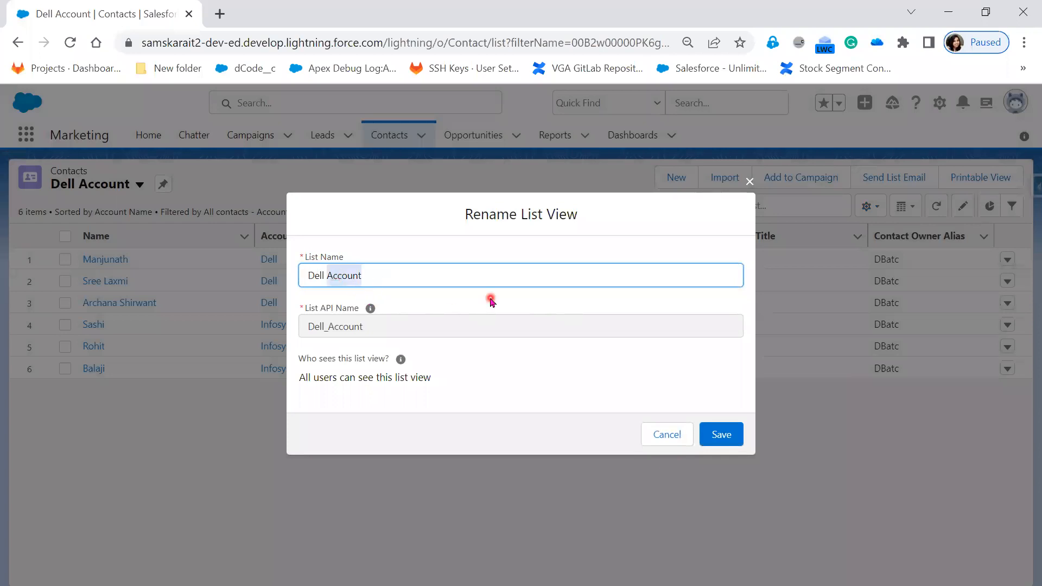
key(Left)
text(and Infosys)
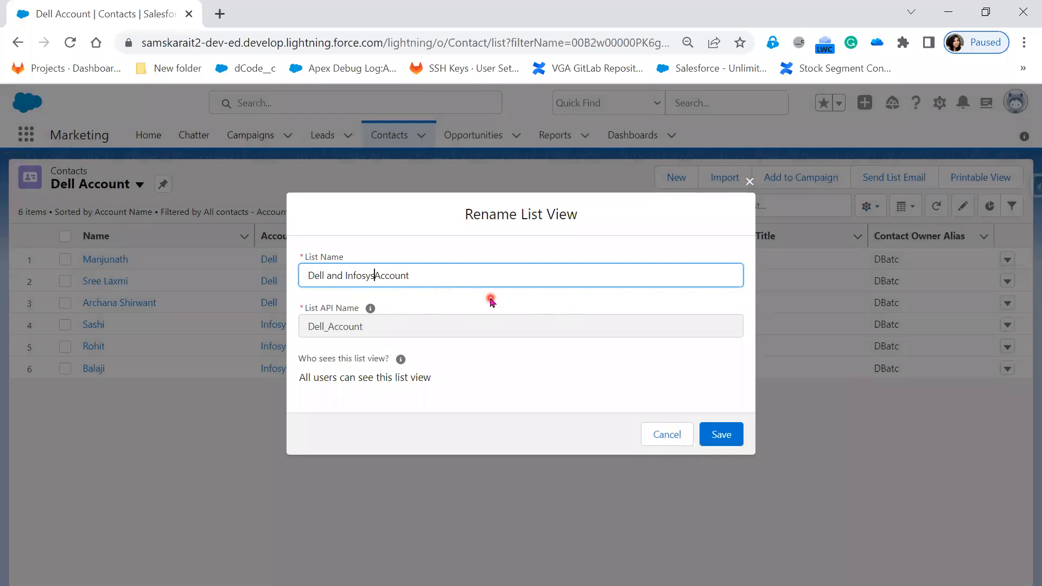
click(727, 439)
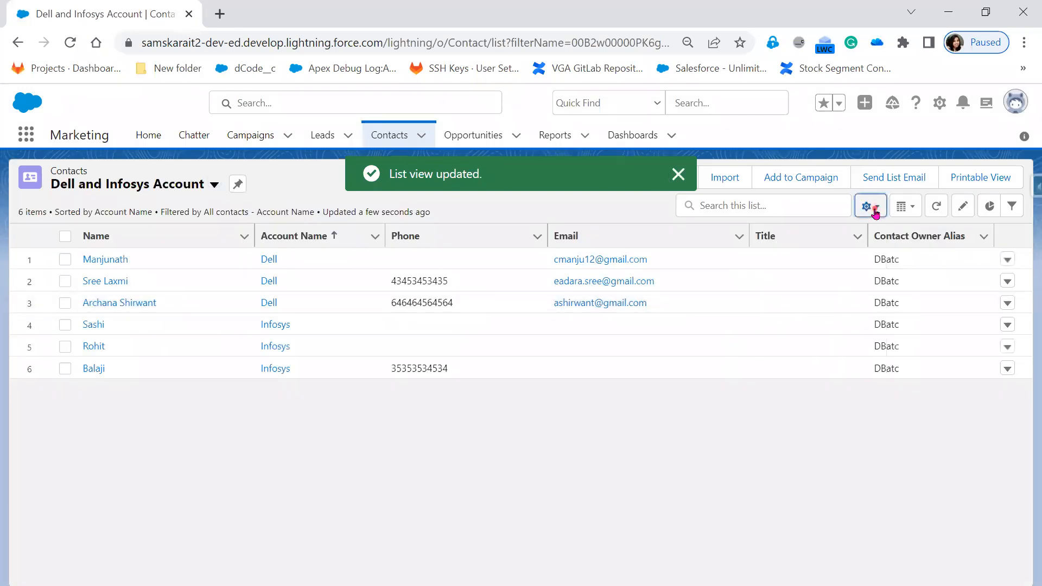
Reopen the Rename List View dialog to examine the list name, API name and visibility, and cancel it.
click(872, 207)
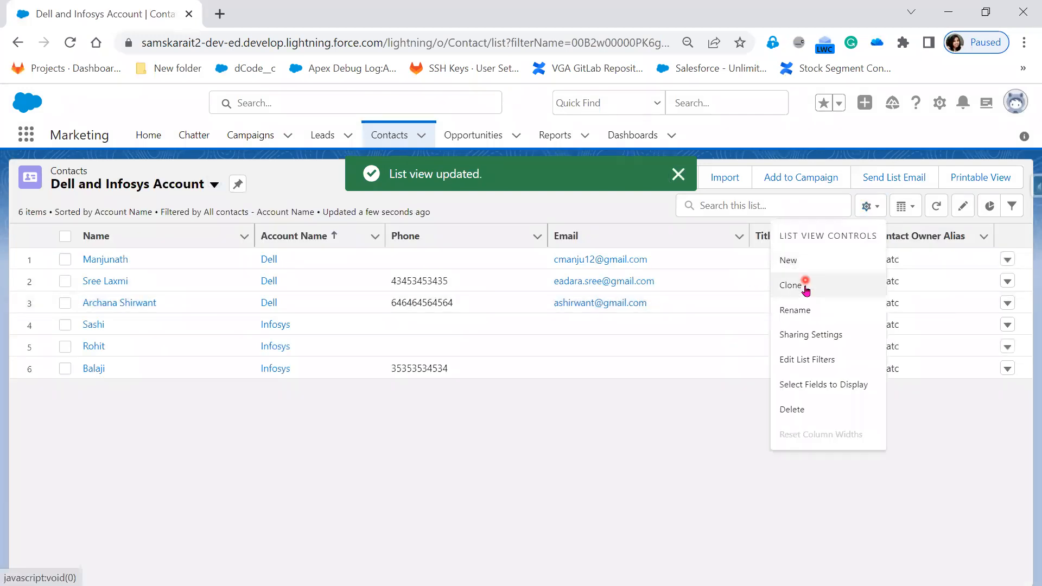
click(804, 311)
drag(379, 329, 278, 329)
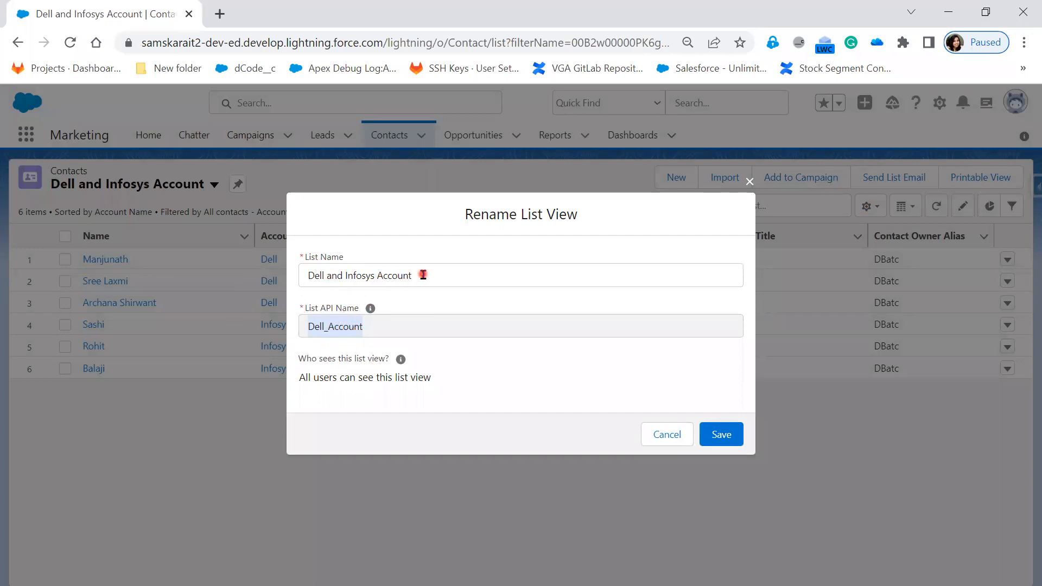
drag(419, 276, 277, 283)
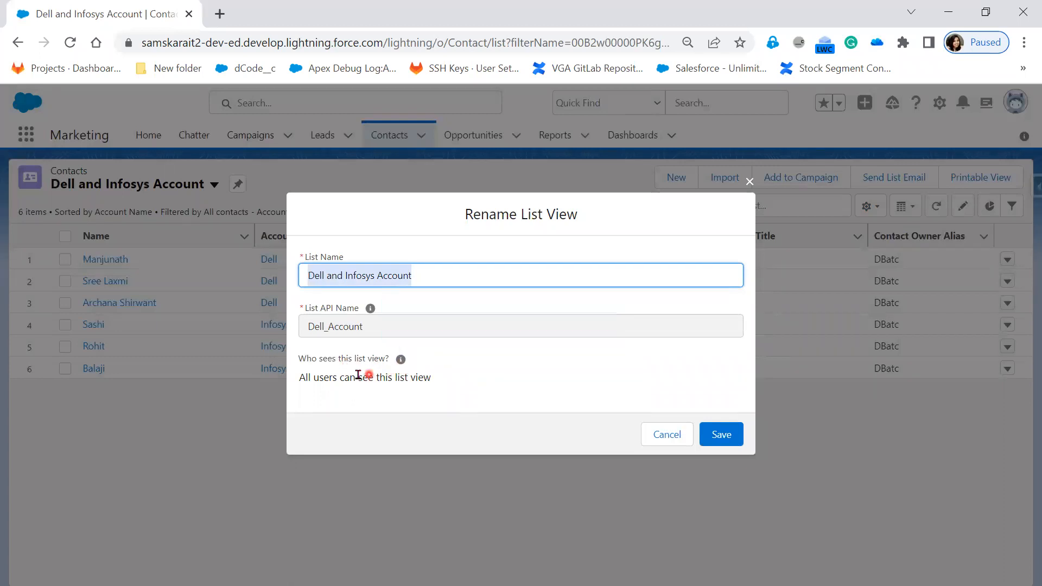
mouse_move(399, 360)
click(674, 440)
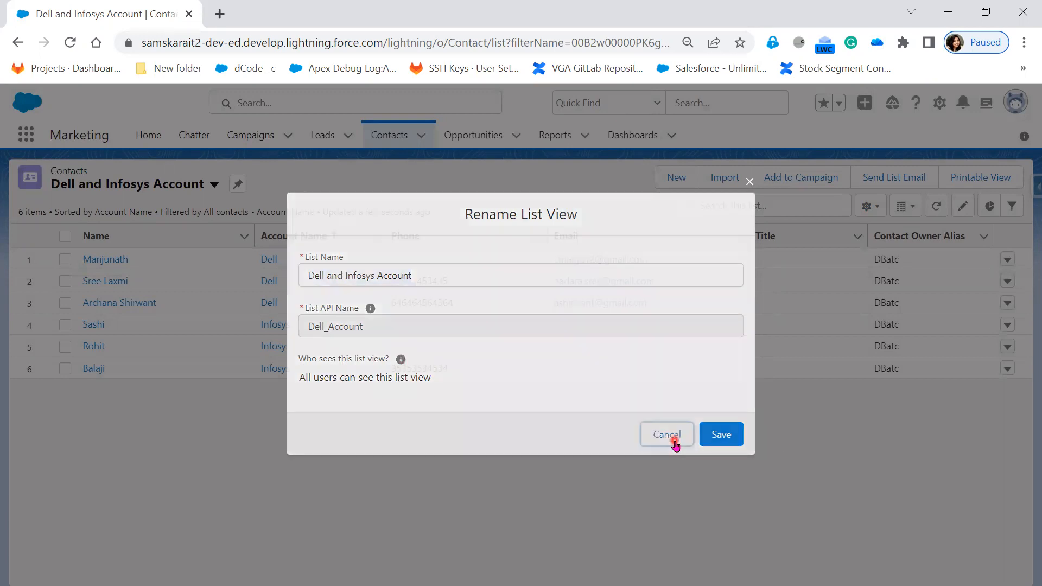
Open the list filters of the Dell and Infosys Account view for review, and hide them again.
click(859, 206)
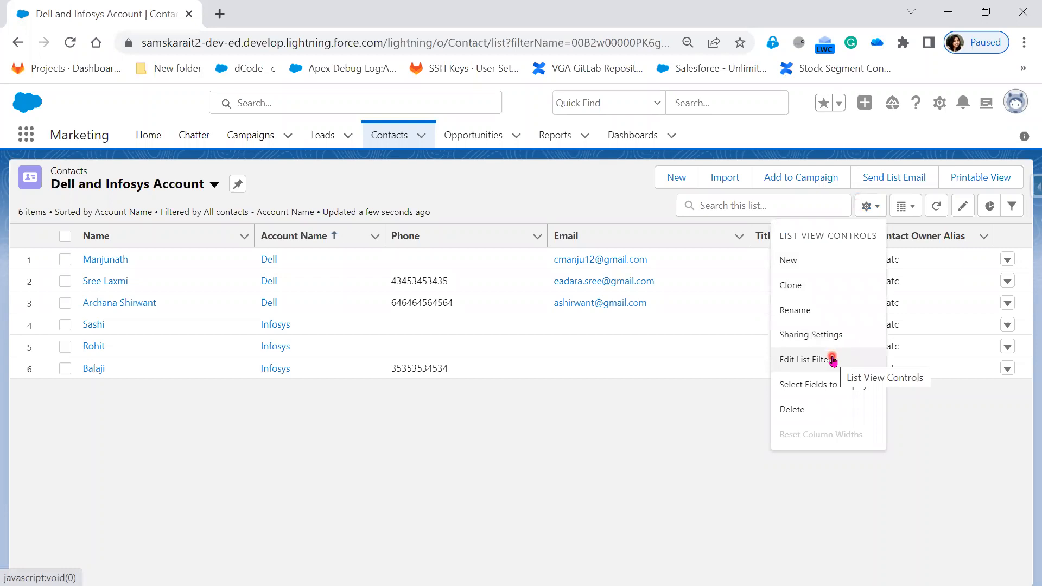
click(833, 360)
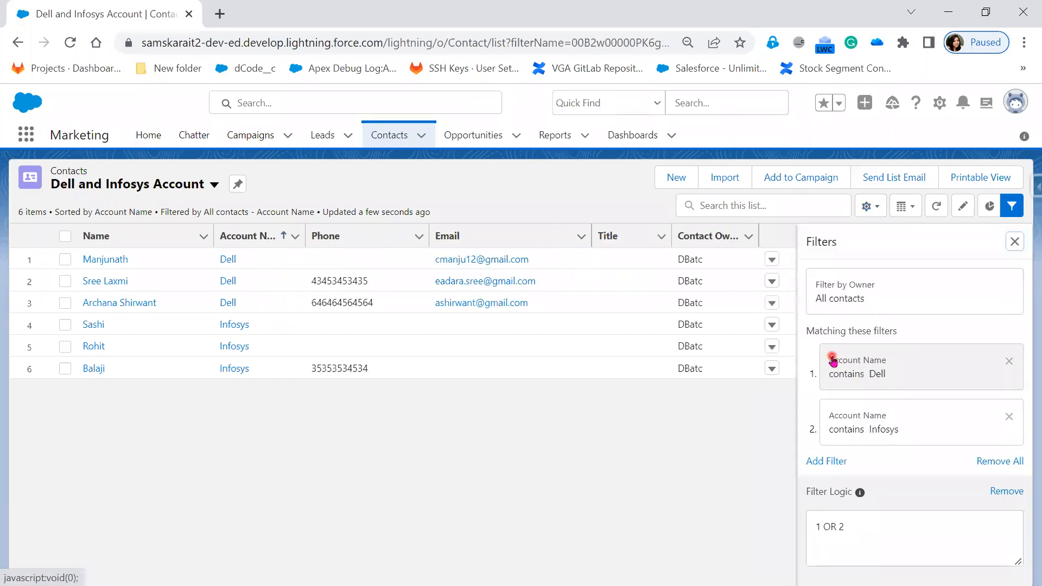
click(865, 206)
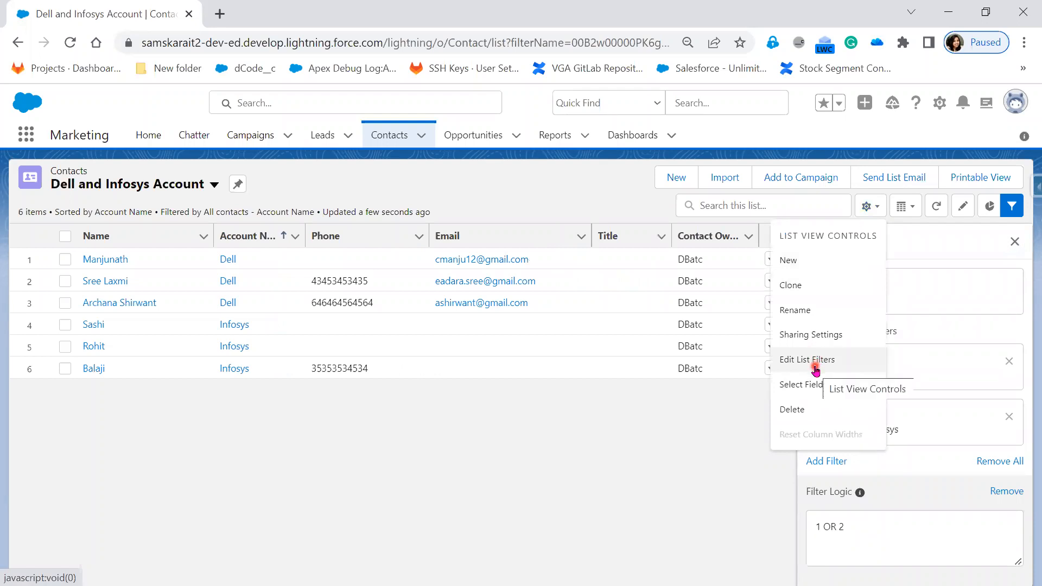
click(1019, 212)
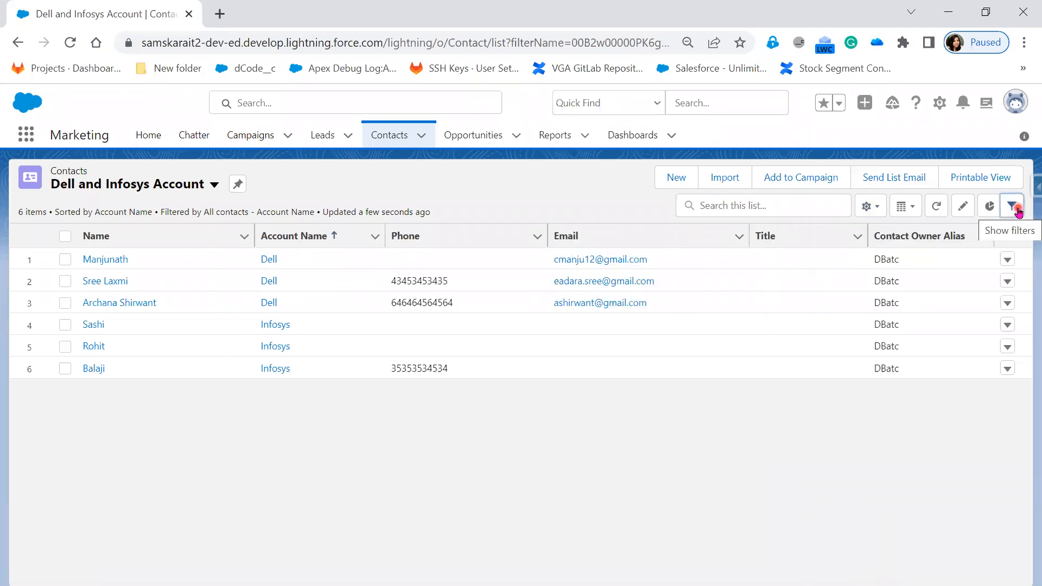
Add the Department field to the visible fields of the Dell and Infosys Account list view.
click(905, 206)
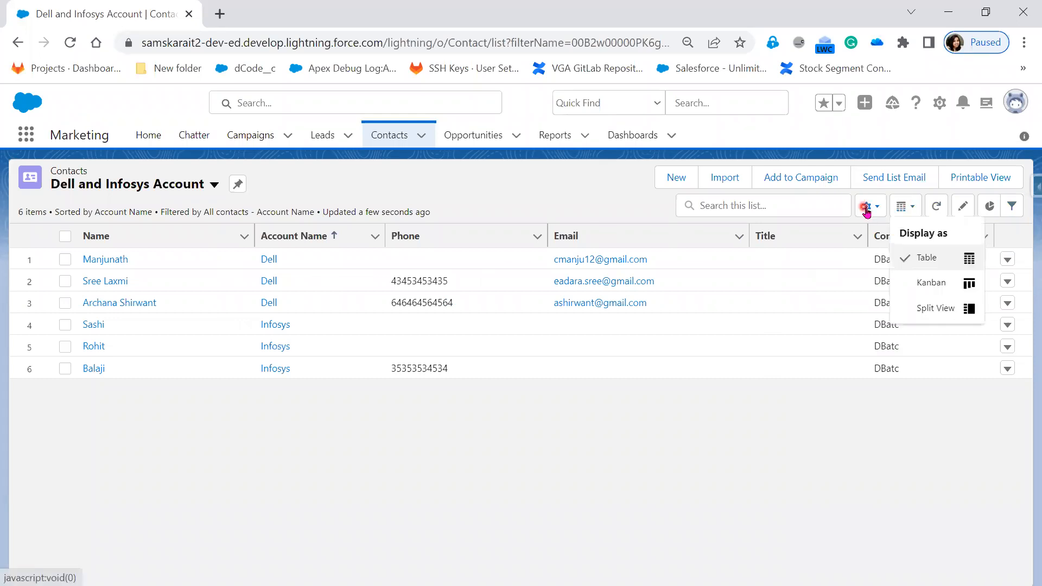
click(867, 208)
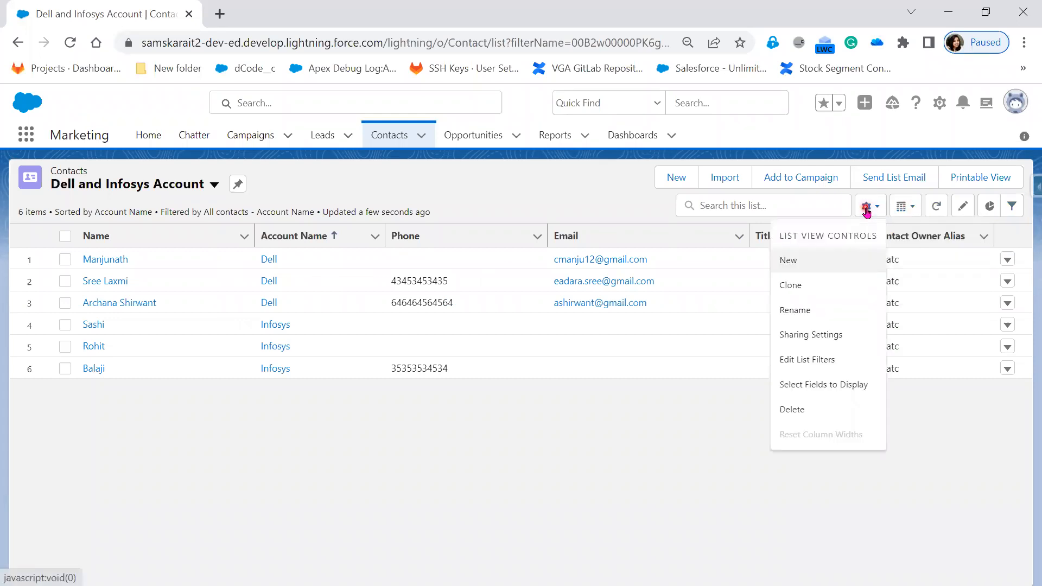
click(825, 386)
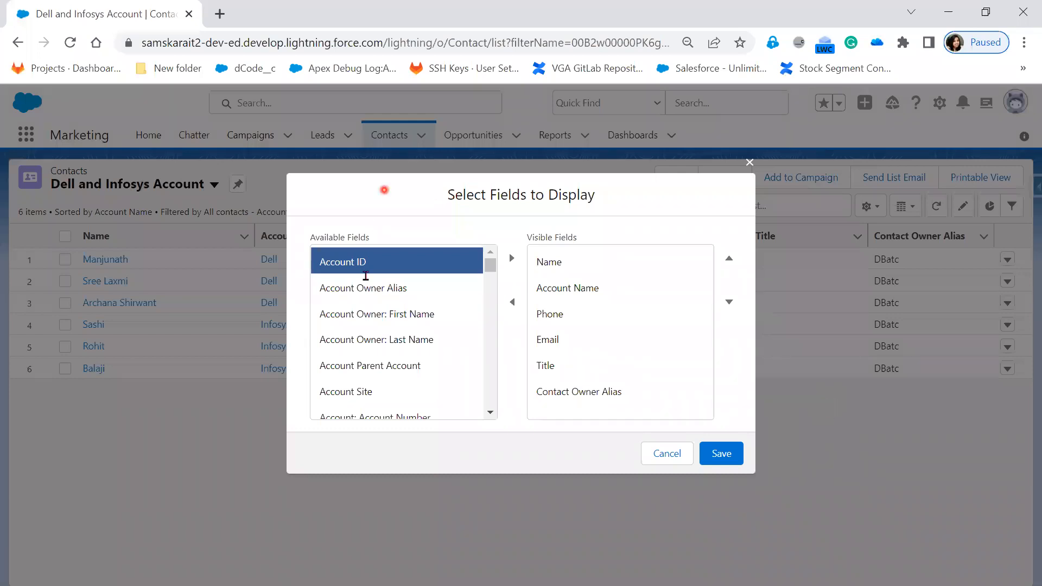
scroll(408, 396, down, 4)
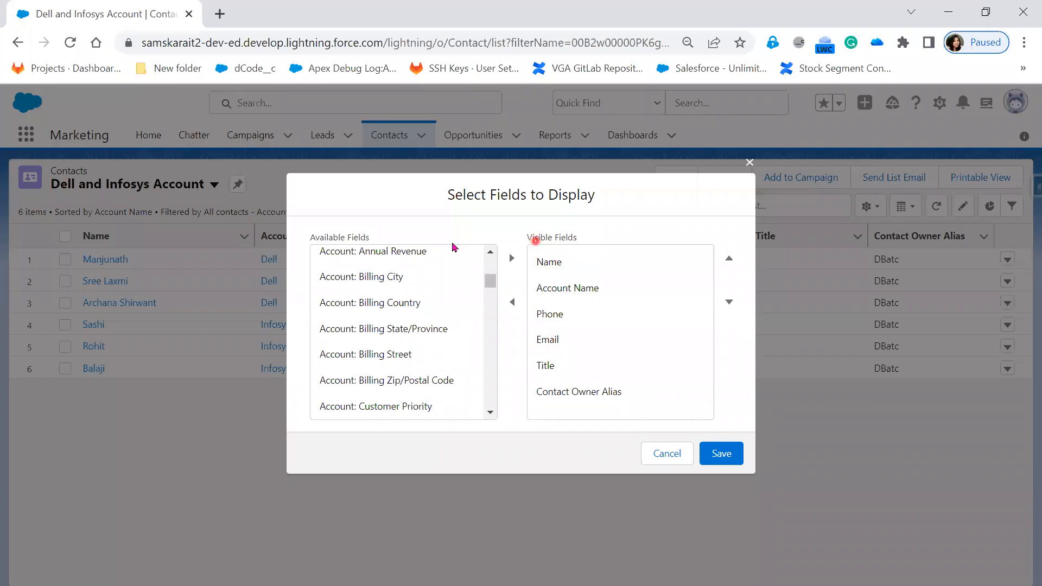
triple_click(303, 242)
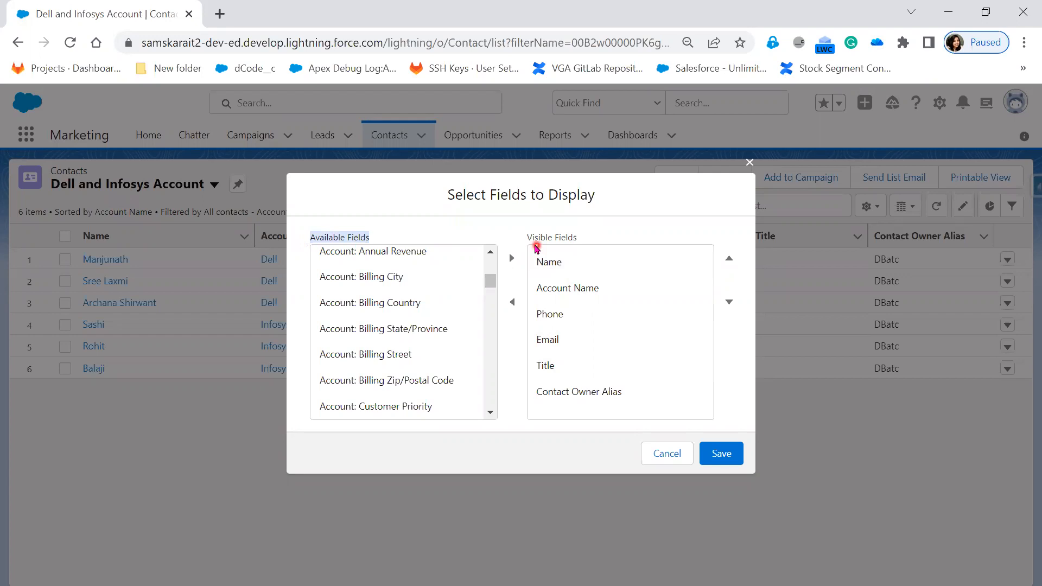
drag(523, 240, 577, 234)
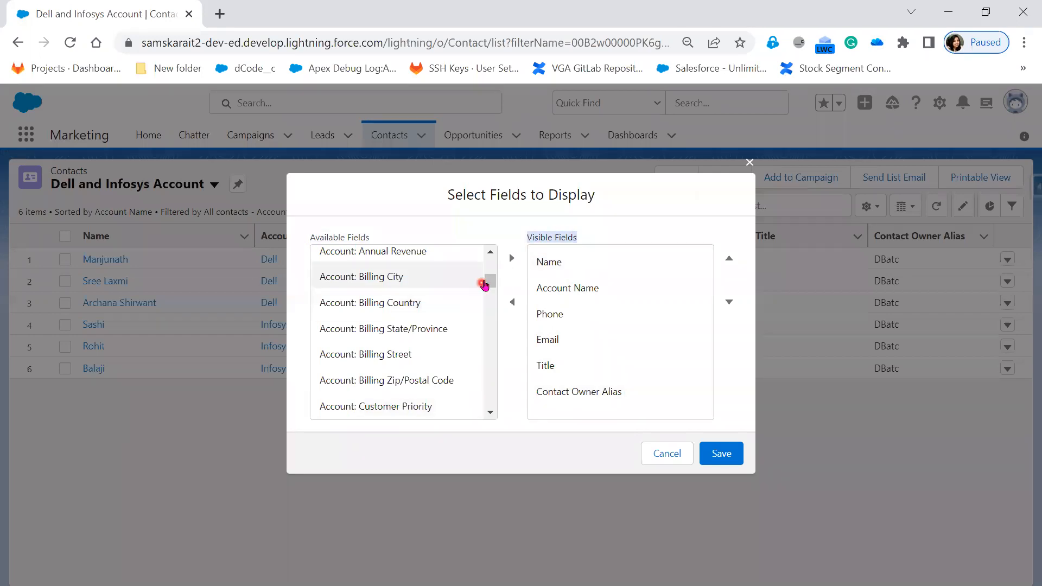
drag(488, 282, 490, 348)
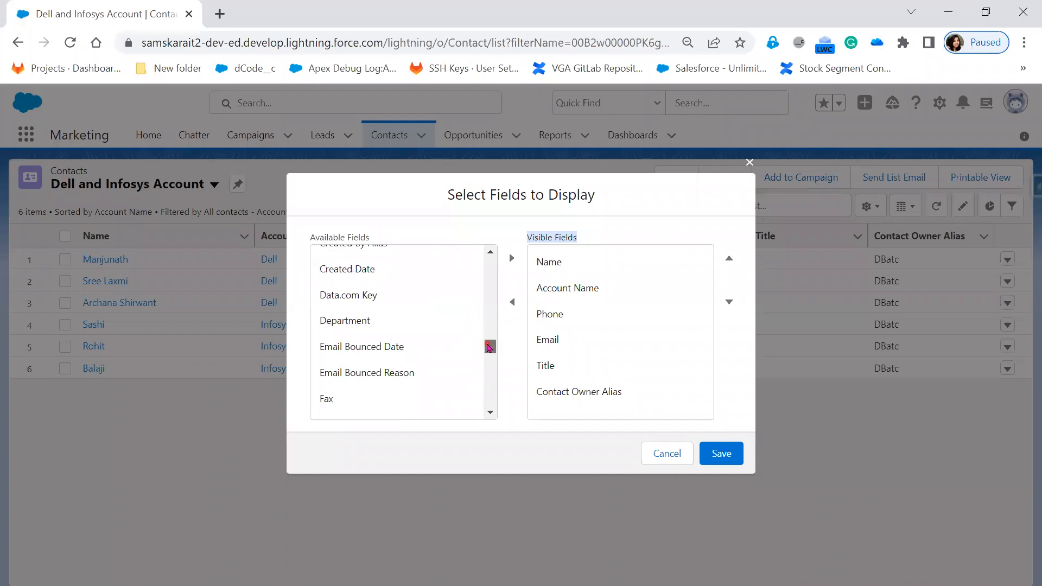
click(380, 322)
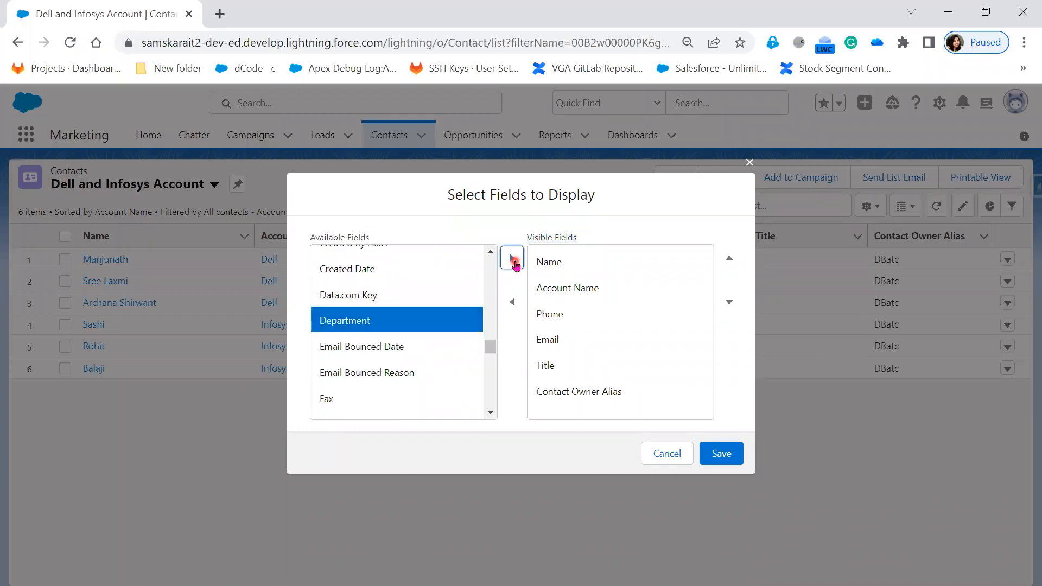
click(511, 259)
Move the Department field up in the visible fields to sit directly after Account Name.
click(597, 418)
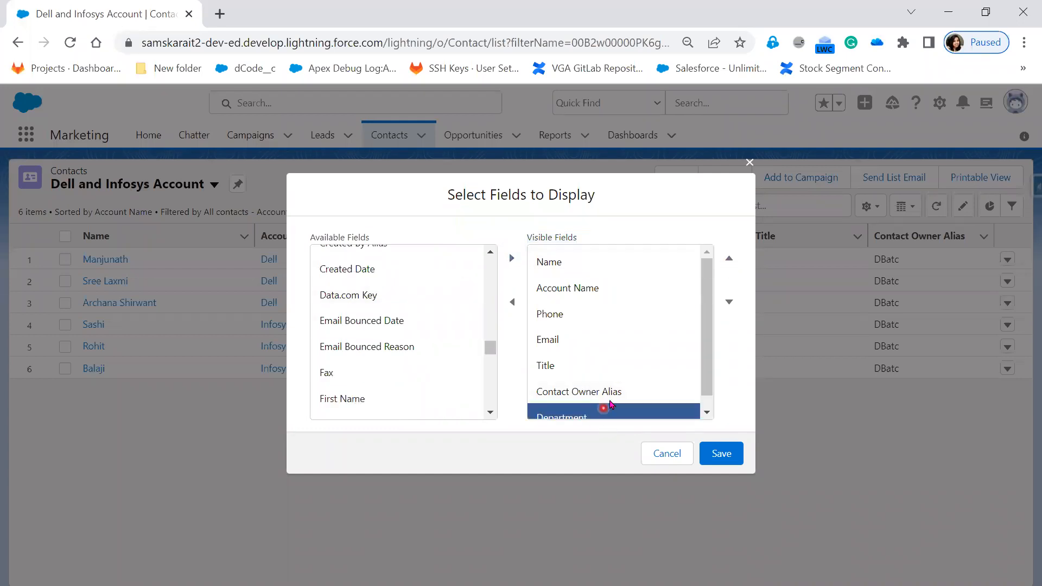
click(729, 262)
click(730, 261)
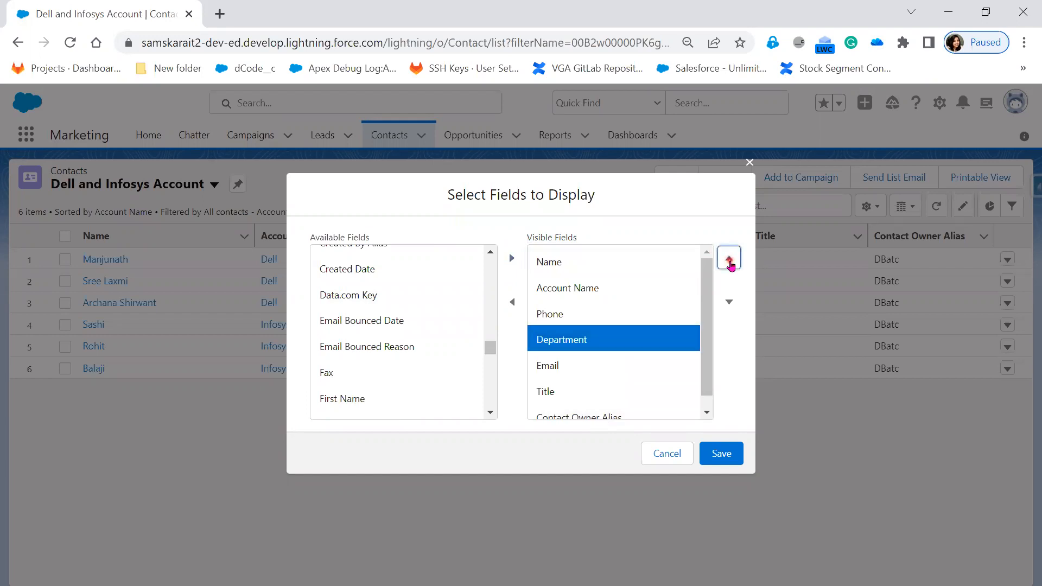
click(730, 262)
Add the Mailing Zip/Postal Code field to the visible fields of the Dell and Infosys Account list view.
scroll(408, 393, down, 3)
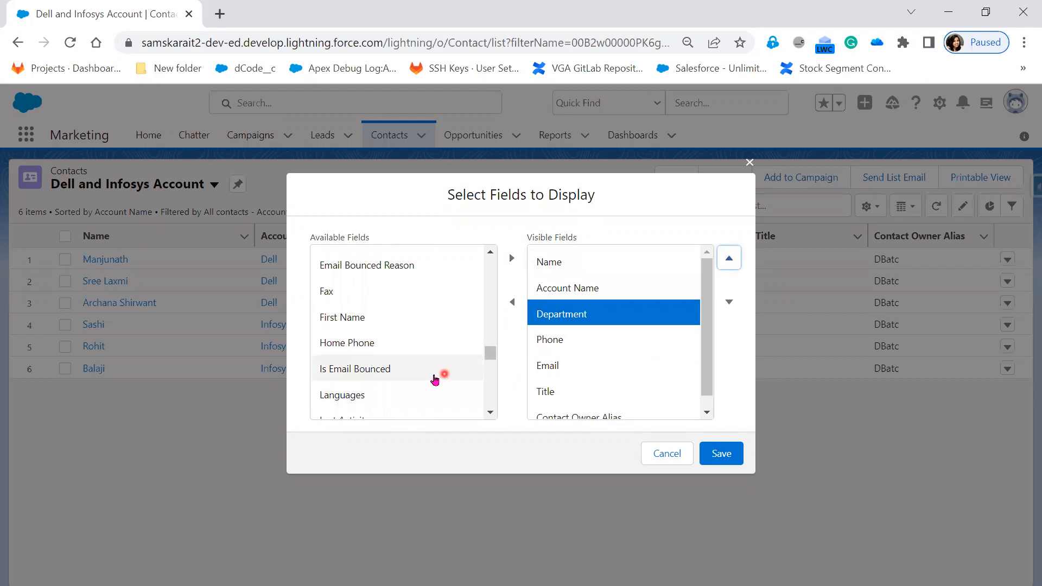
scroll(401, 358, down, 3)
scroll(400, 401, down, 3)
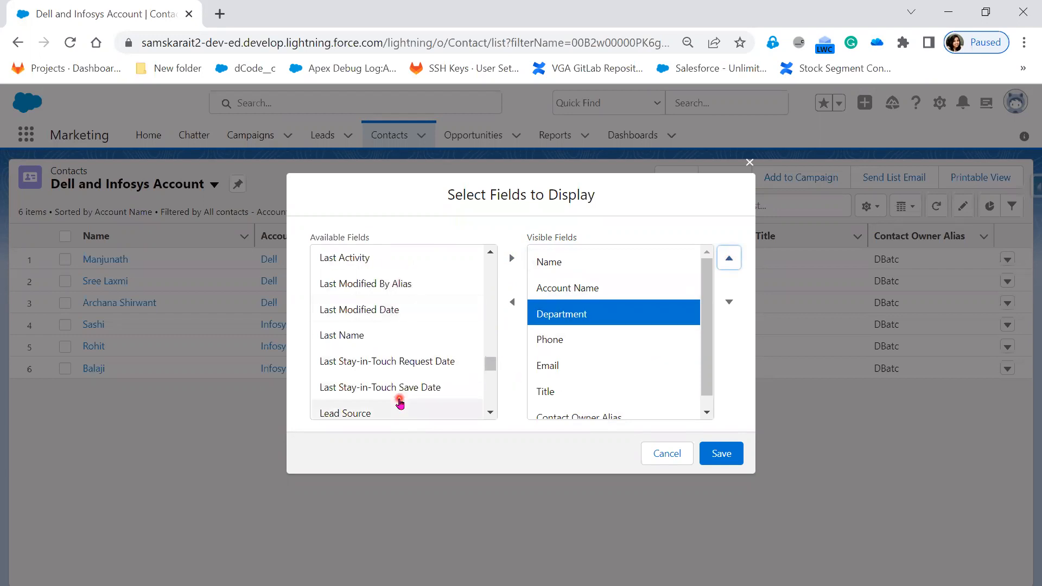
scroll(400, 402, down, 3)
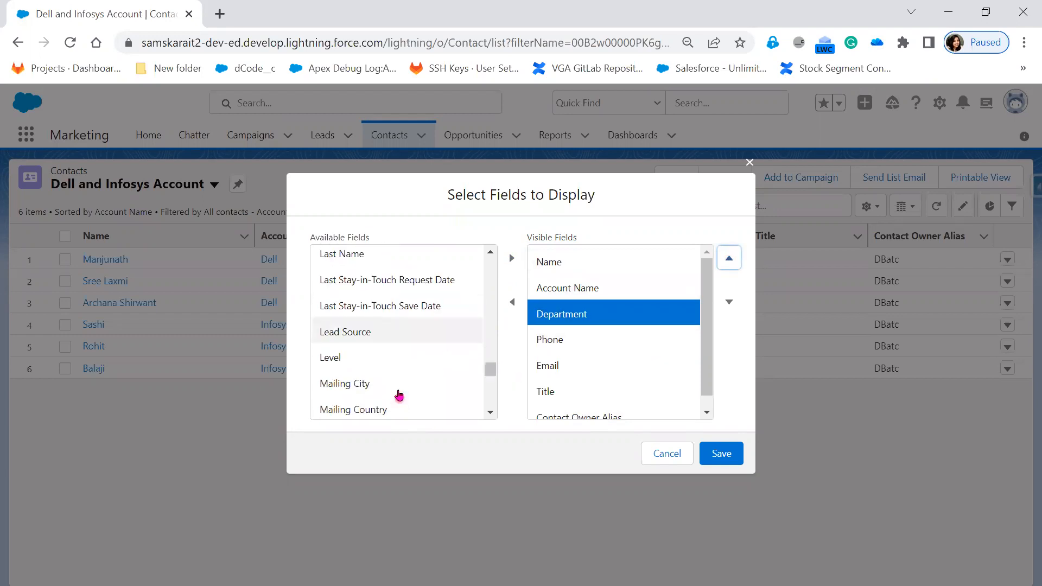
click(384, 333)
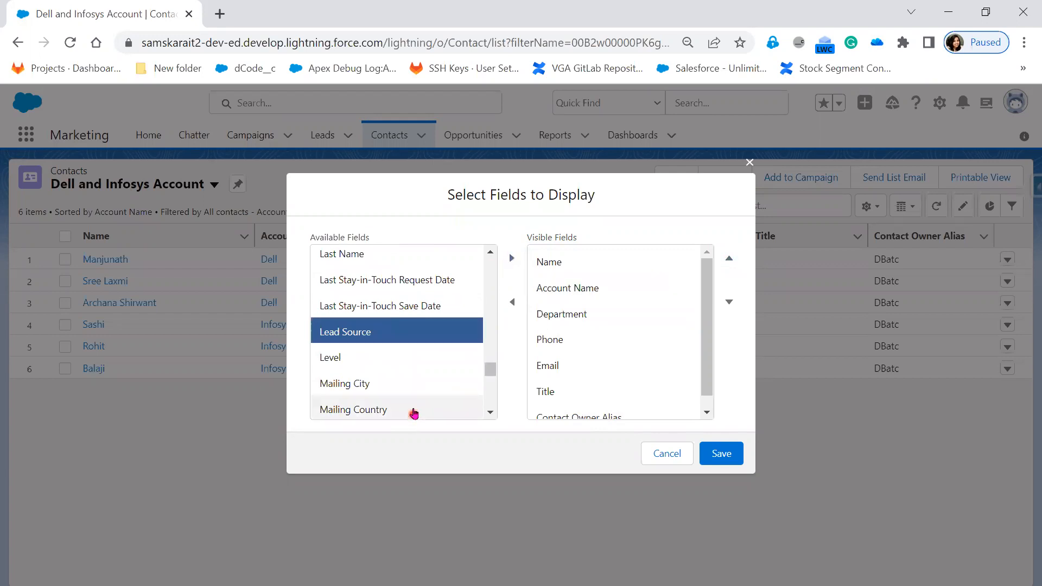
scroll(412, 412, down, 3)
scroll(426, 391, down, 3)
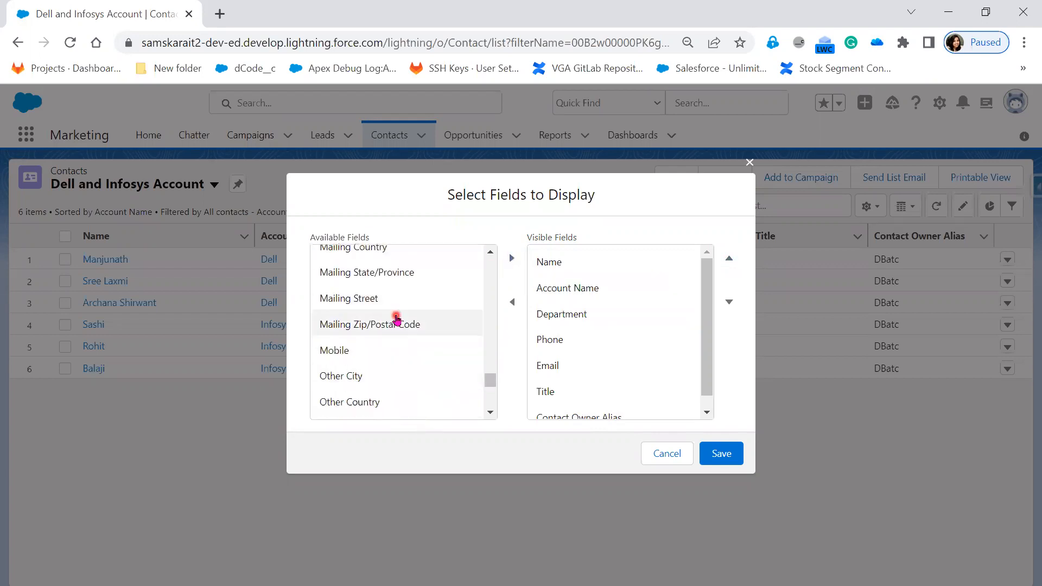
click(396, 324)
click(514, 259)
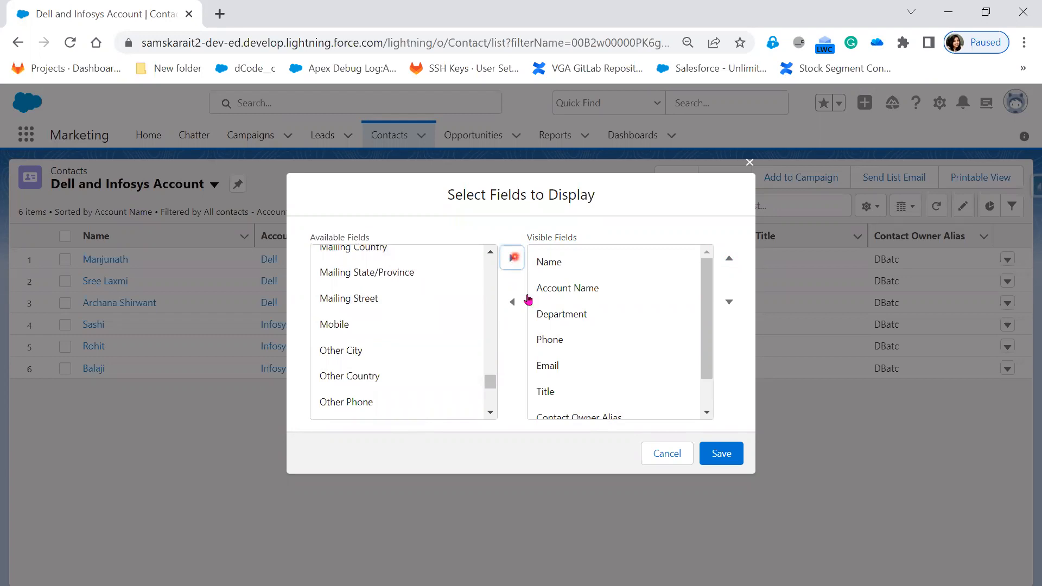
Move Mailing Zip/Postal Code up in the visible fields to sit directly after Email, and save the field selection.
scroll(633, 391, down, 1)
click(624, 406)
click(737, 261)
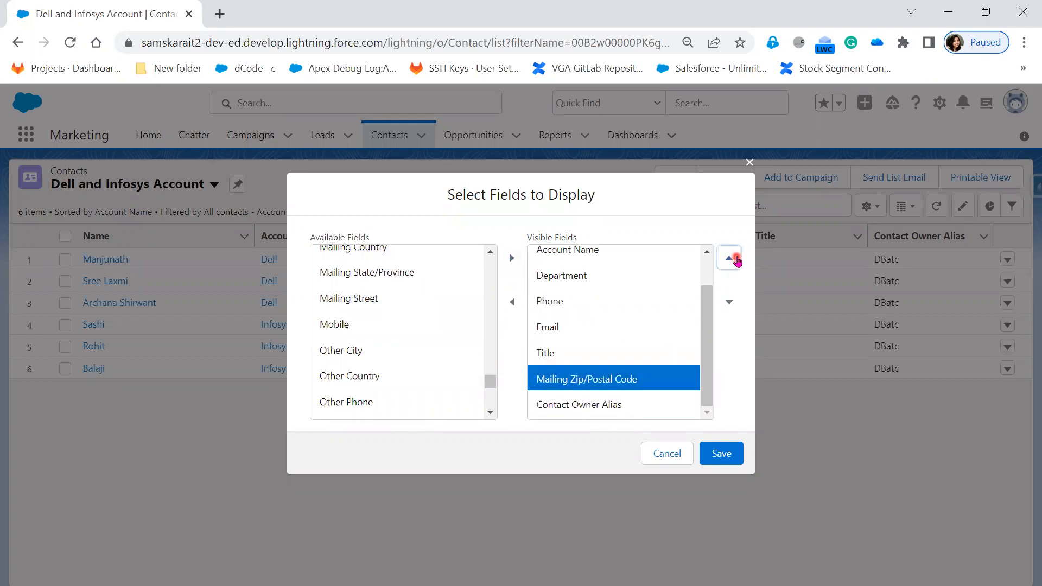
click(736, 261)
click(721, 454)
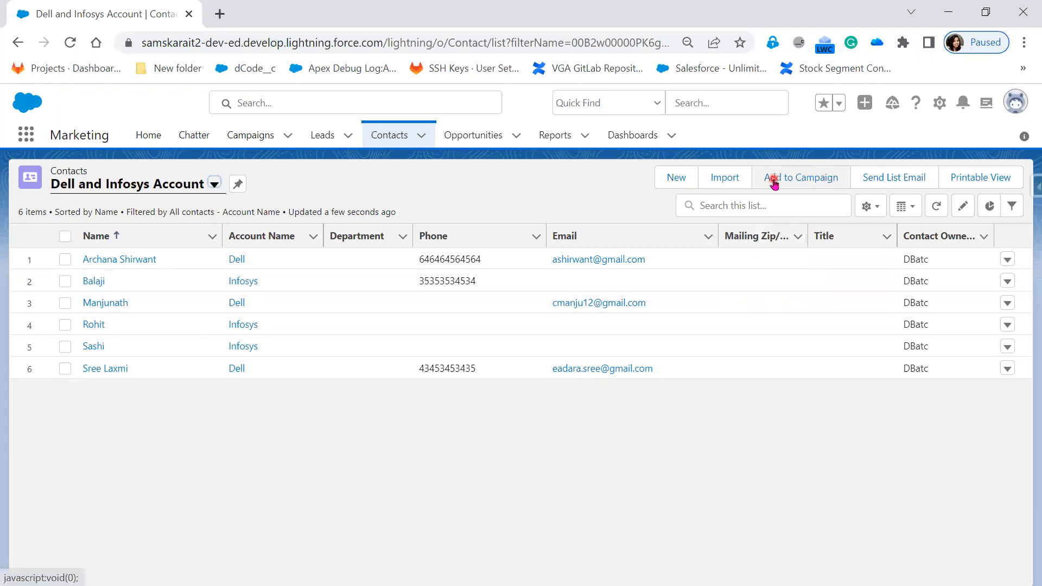
Reopen the Select Fields to Display dialog to review the available and visible fields, and save it.
click(880, 212)
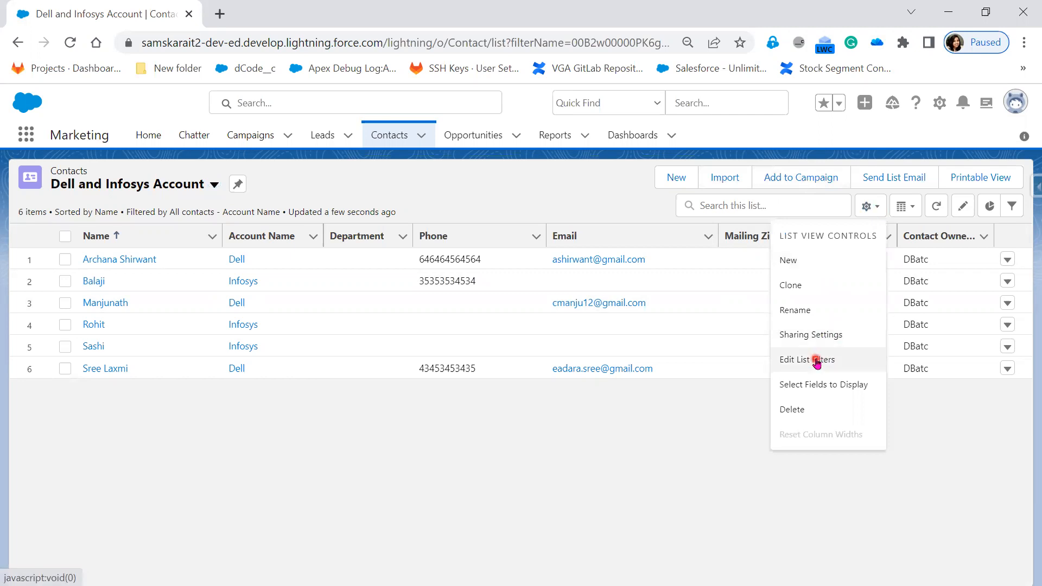
click(813, 385)
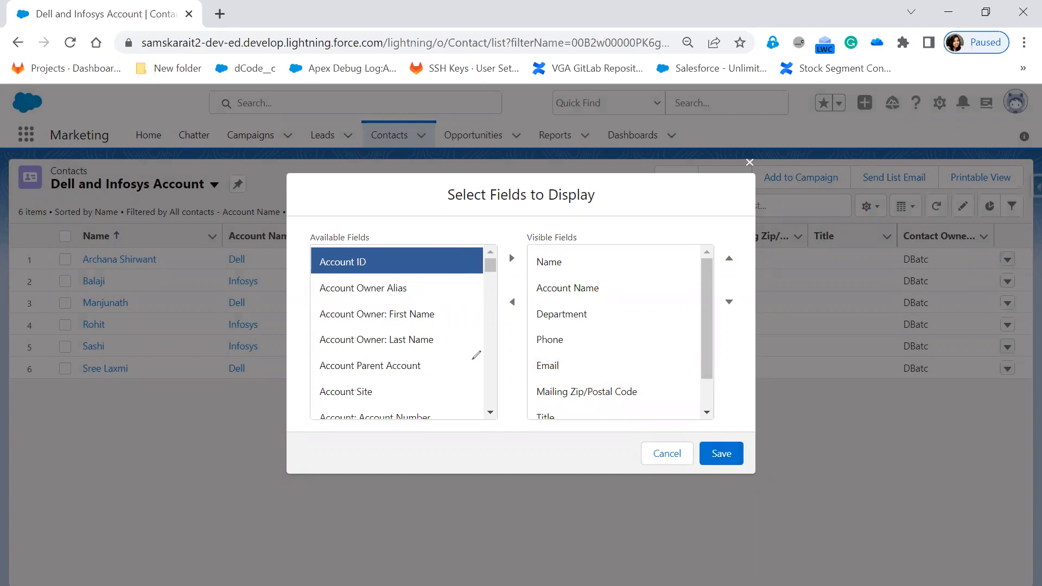
click(701, 427)
drag(738, 433, 766, 408)
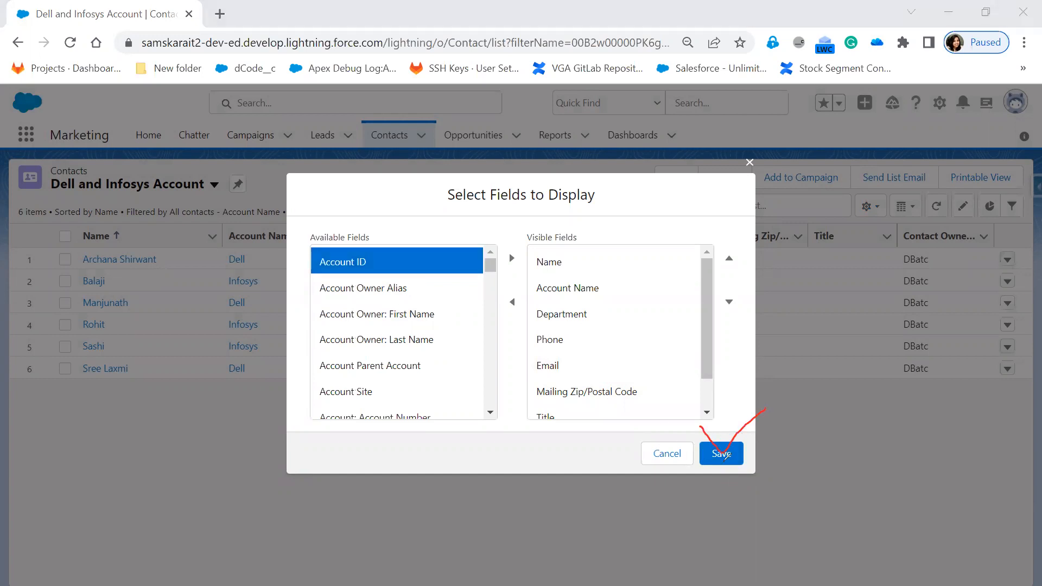
drag(734, 455, 836, 432)
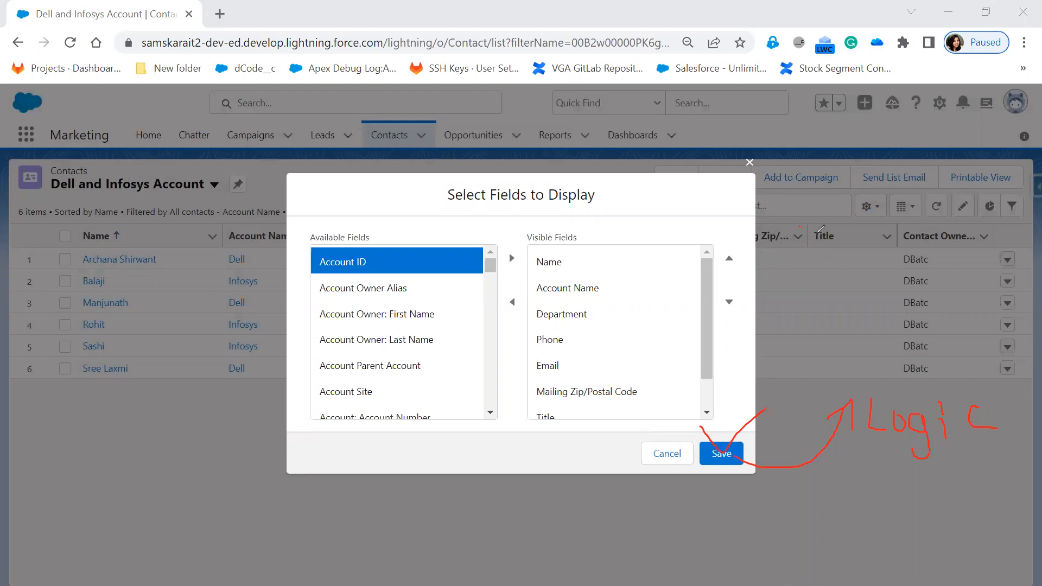
drag(893, 223, 891, 228)
mouse_move(865, 394)
mouse_down()
mouse_move(868, 456)
mouse_move(1019, 432)
mouse_move(879, 390)
mouse_up()
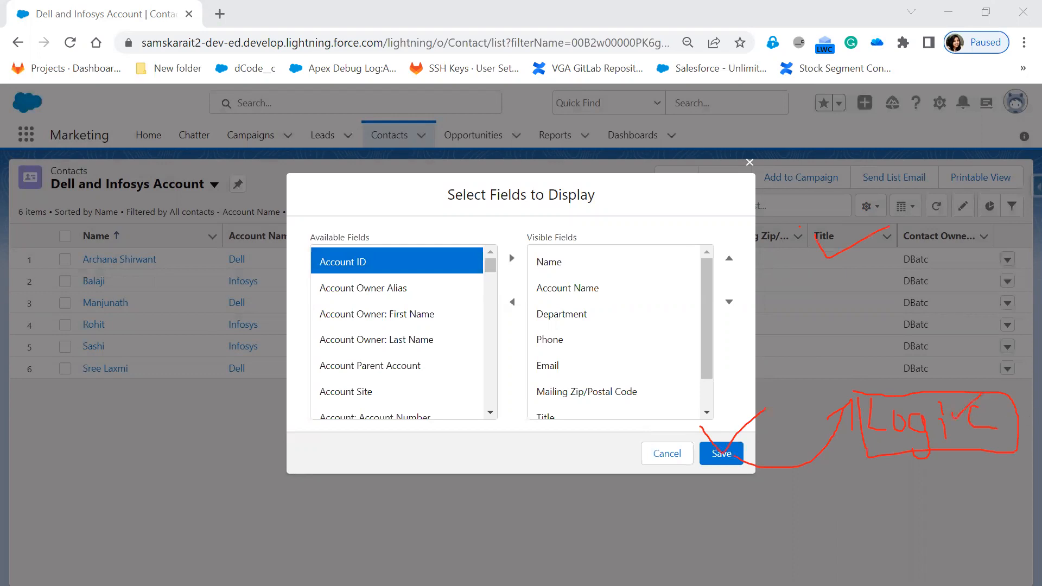
key(e)
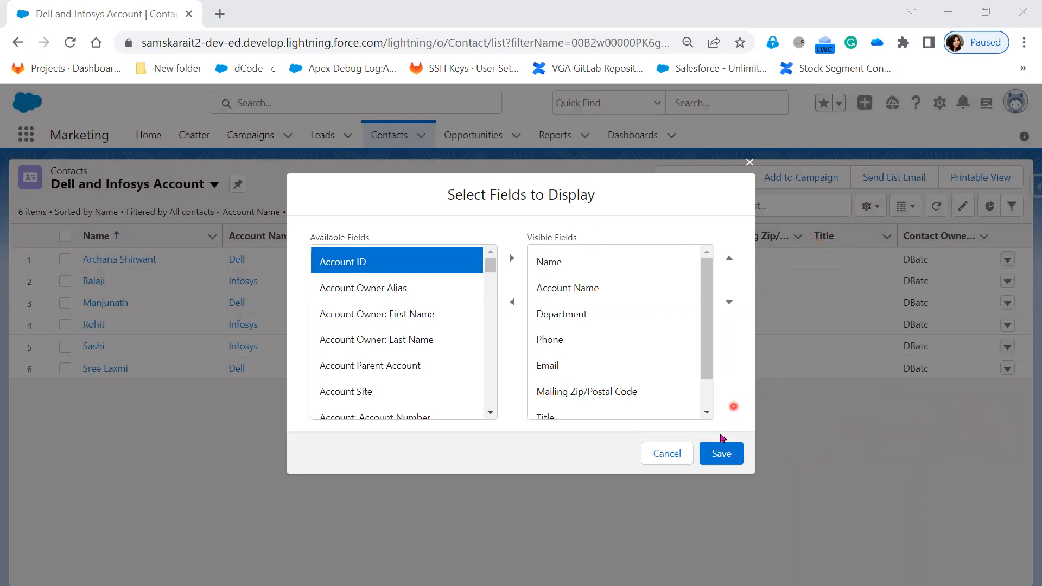
click(719, 455)
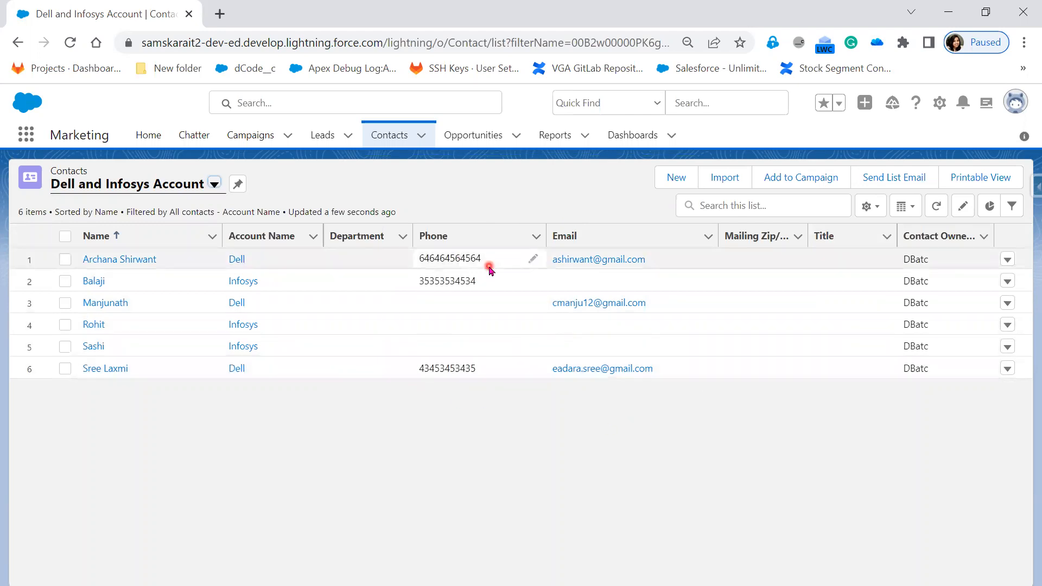
Examine the list summary line for the item count, sort order, applied filters and last update time.
drag(18, 214, 52, 237)
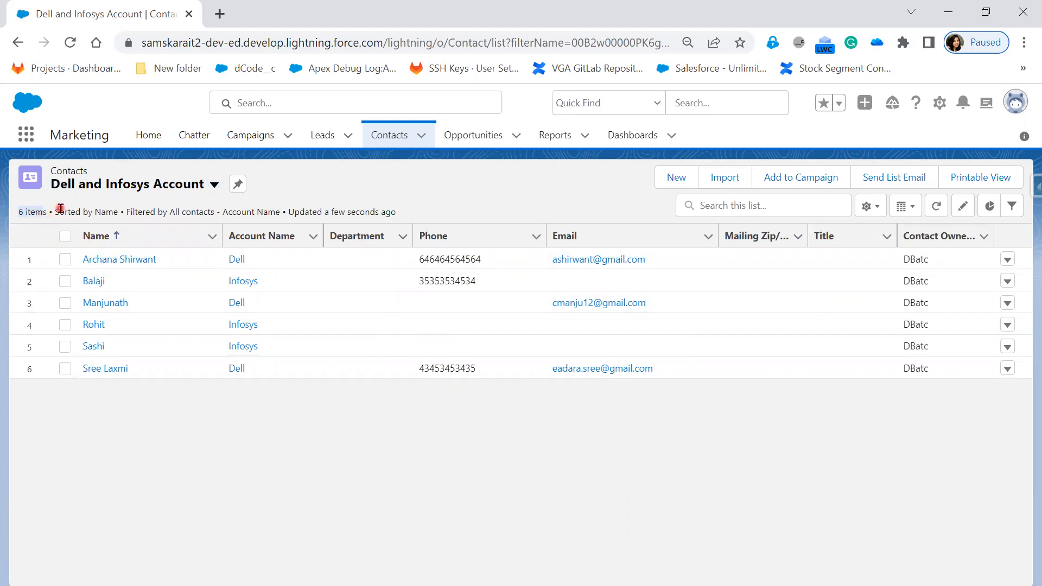
drag(56, 211, 276, 211)
click(123, 211)
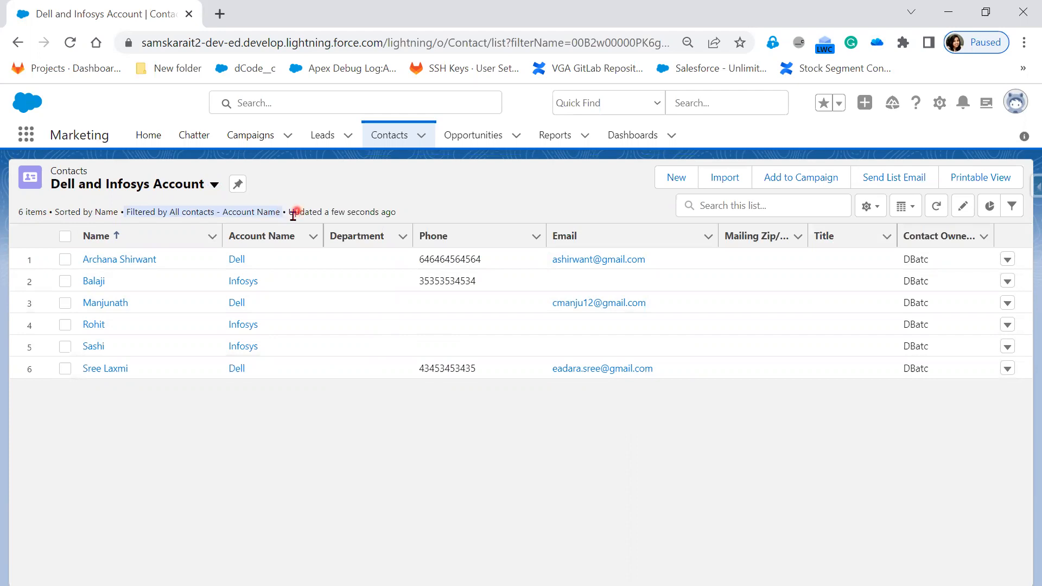
drag(288, 212, 414, 215)
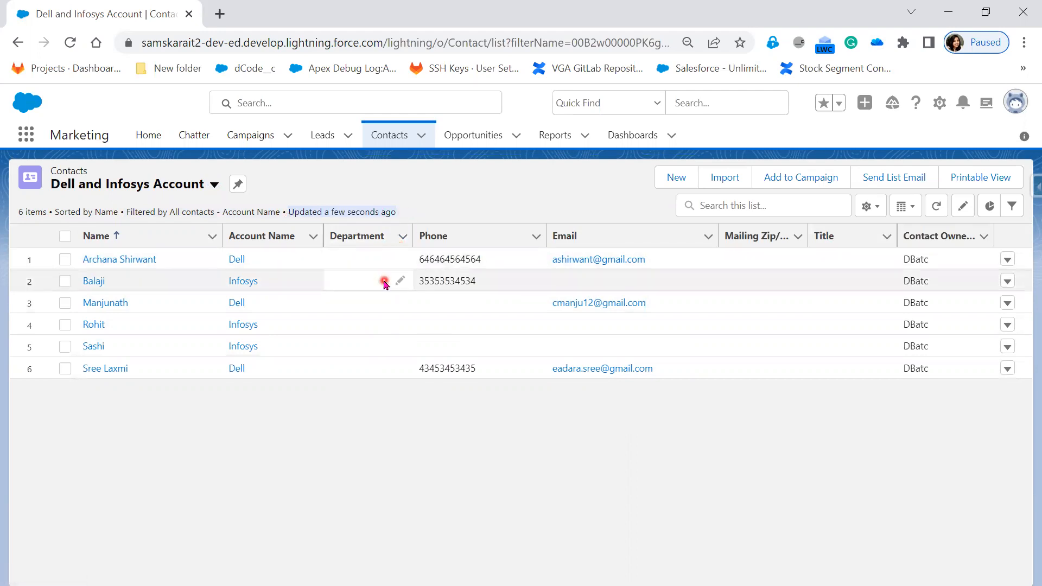
Narrow the Email, Phone, Department, Mailing Zip/Postal Code and Title columns, and widen the Contact Owner Alias column.
click(881, 216)
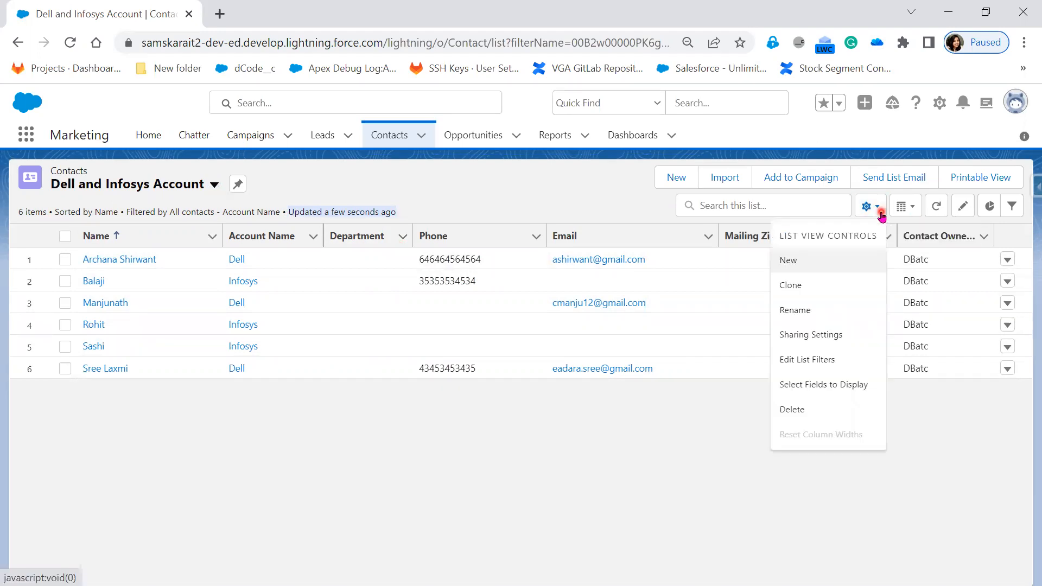
click(653, 399)
drag(717, 232, 659, 232)
drag(546, 234, 487, 234)
drag(411, 235, 370, 234)
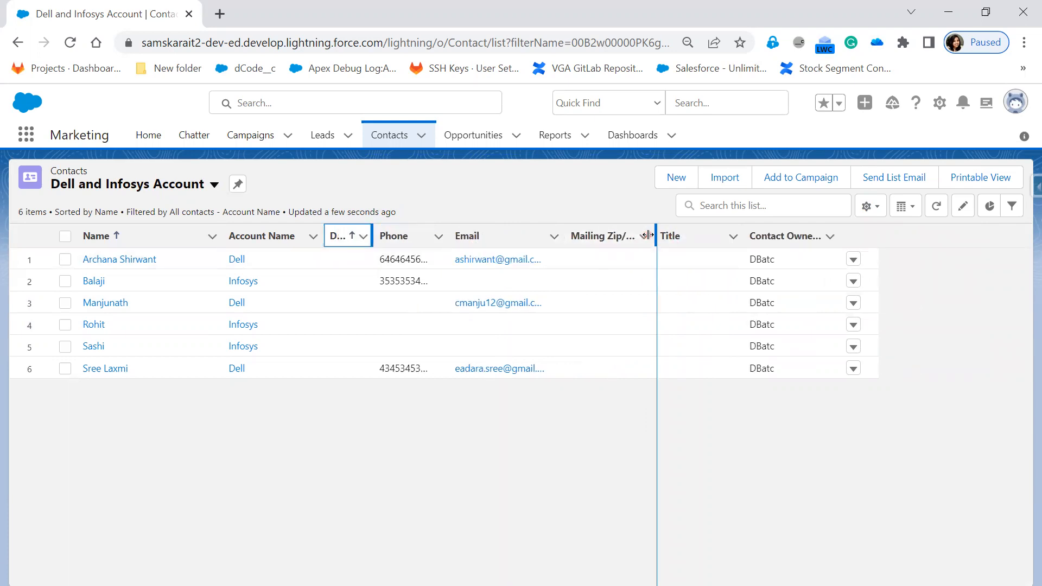
drag(648, 235, 613, 235)
drag(703, 232, 660, 236)
drag(808, 241, 826, 242)
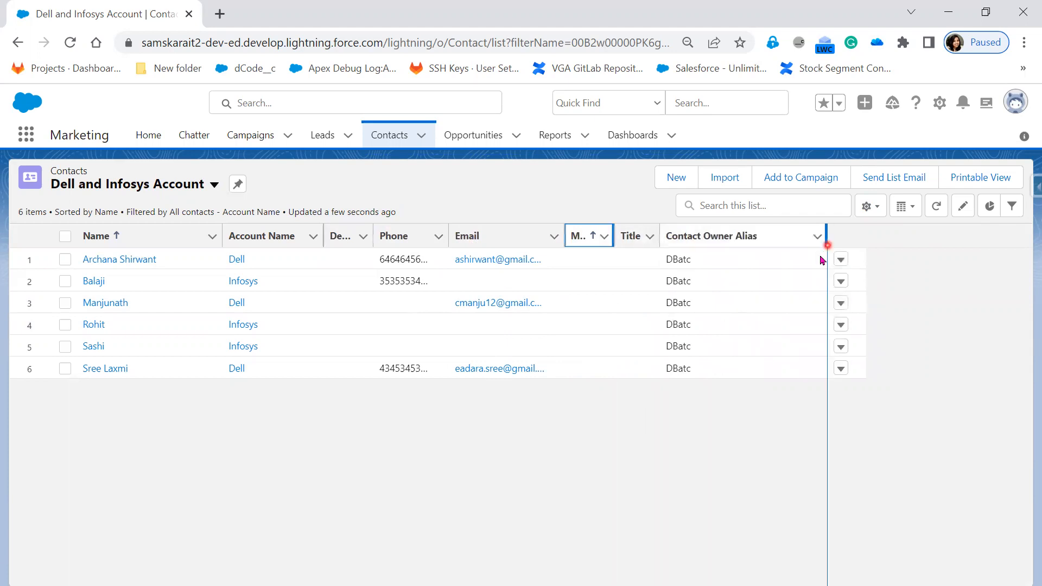
Narrow the Account Name and Name columns and widen the Phone column.
drag(325, 233, 269, 235)
drag(393, 228, 460, 232)
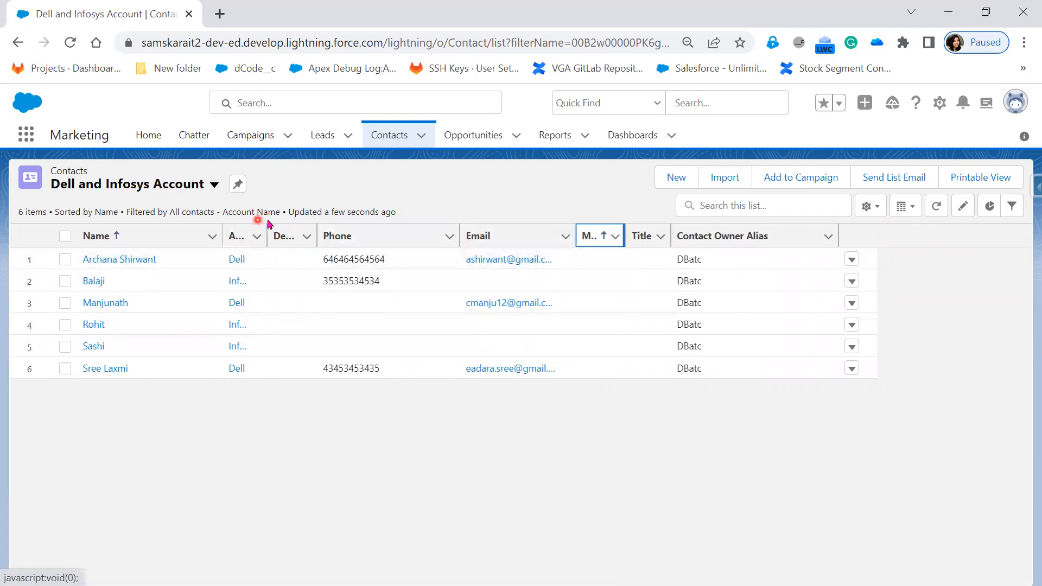
drag(267, 233, 286, 234)
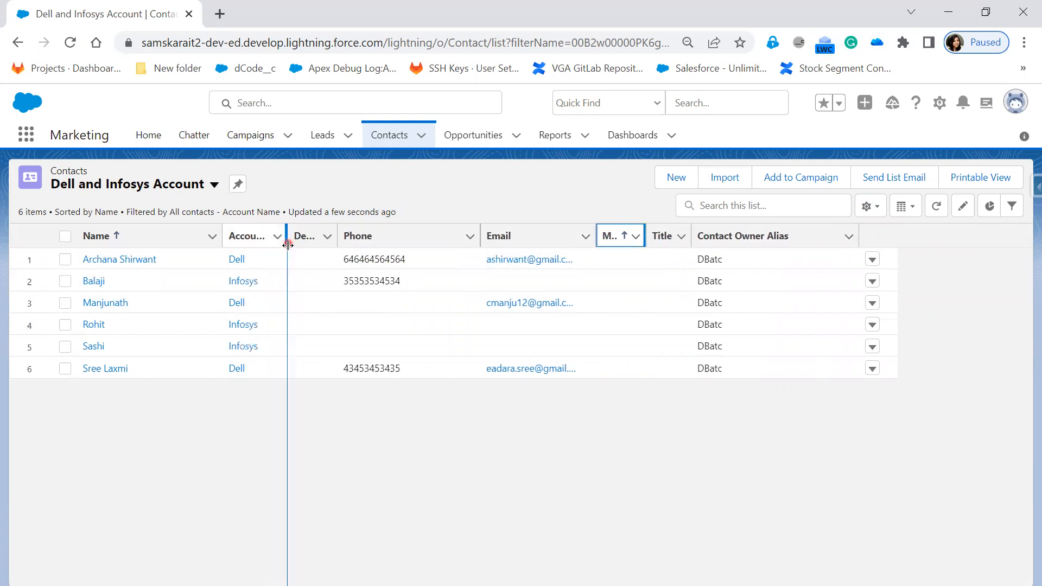
drag(221, 236, 154, 235)
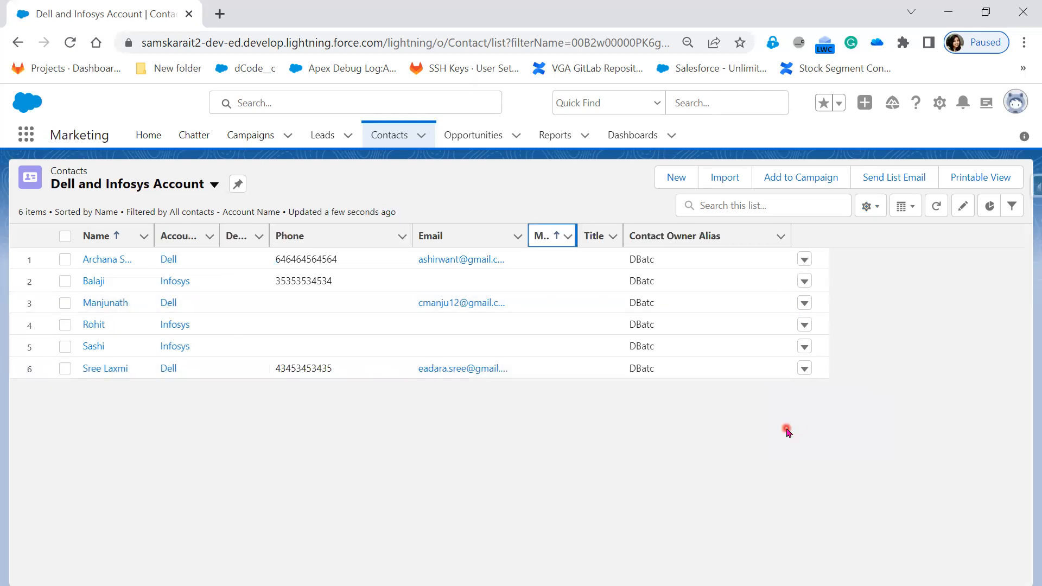
Reset the column widths of the list view, and check the Reset Column Widths option again.
click(871, 206)
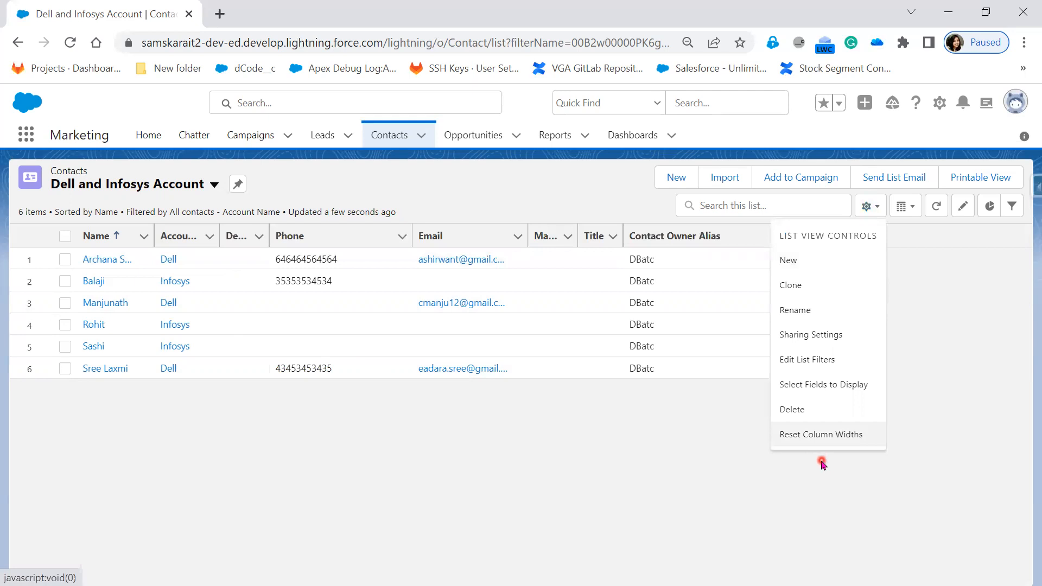
click(810, 436)
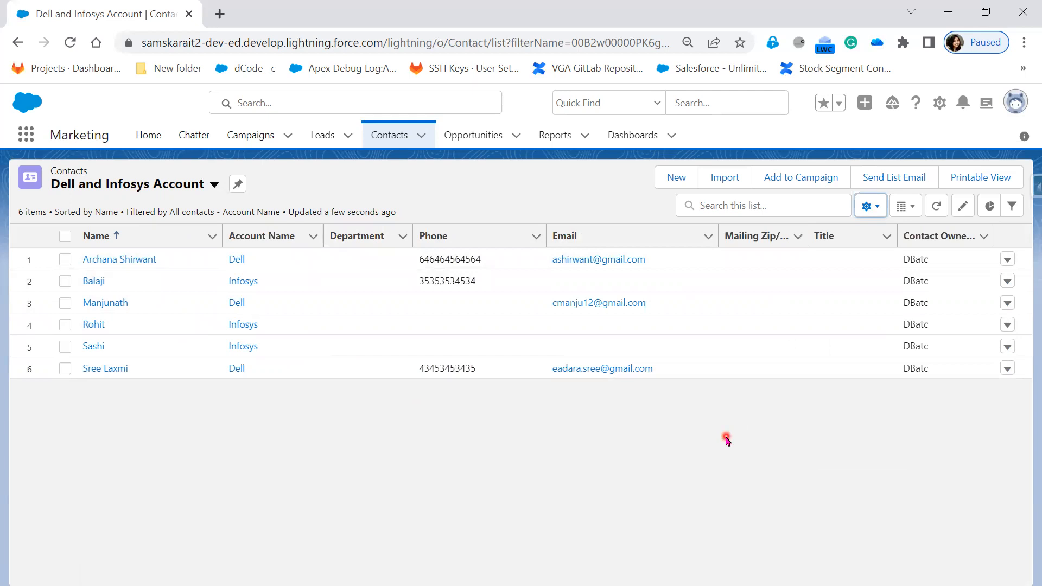
click(869, 207)
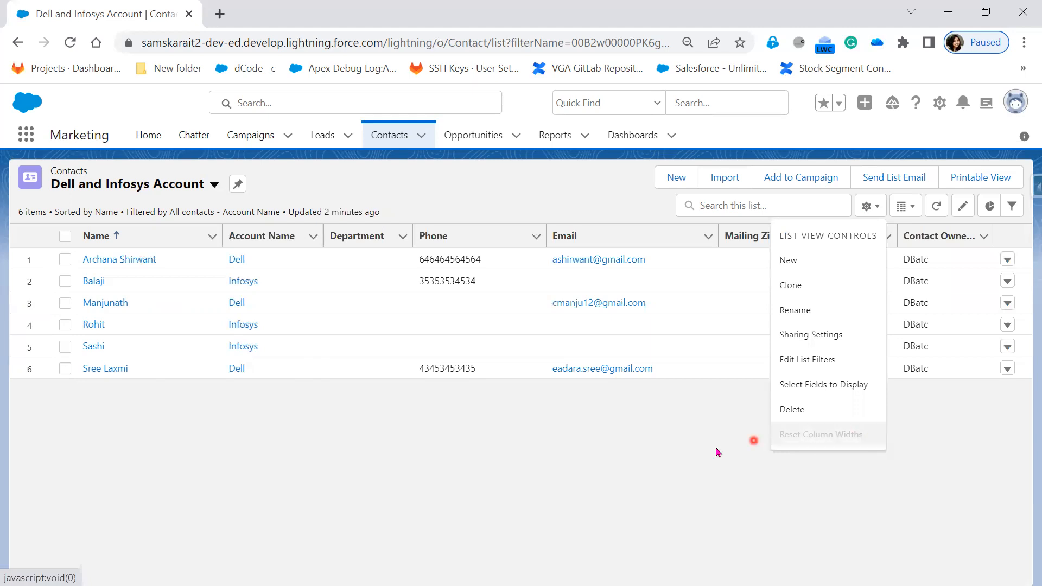
click(657, 450)
Narrow only the Email column, and restore the default column widths.
drag(720, 233, 612, 233)
click(882, 212)
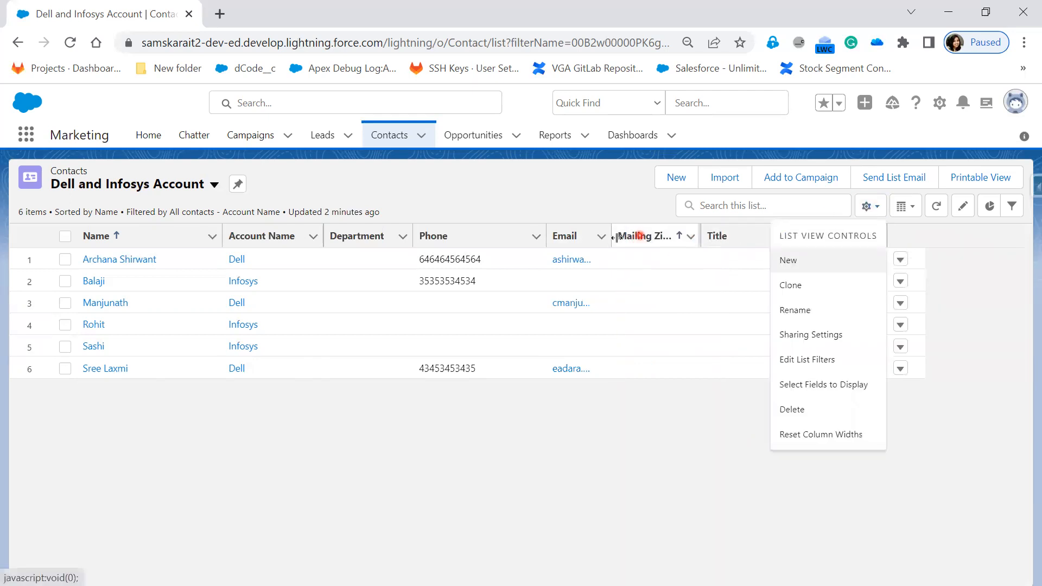
click(830, 435)
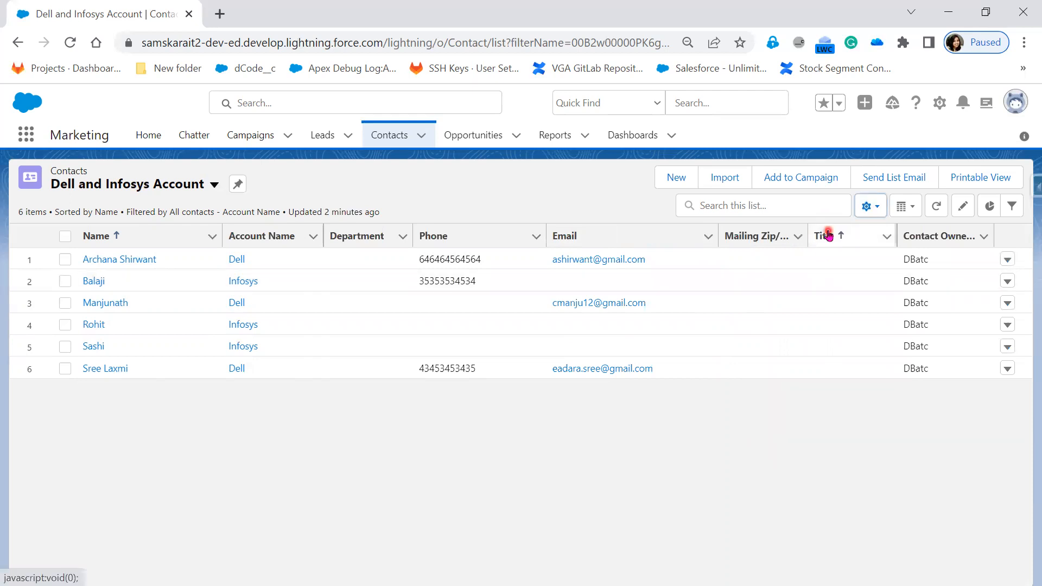
Display the Dell and Infosys Account list as Kanban, trying the other grouping fields and saving it grouped by Level.
click(916, 213)
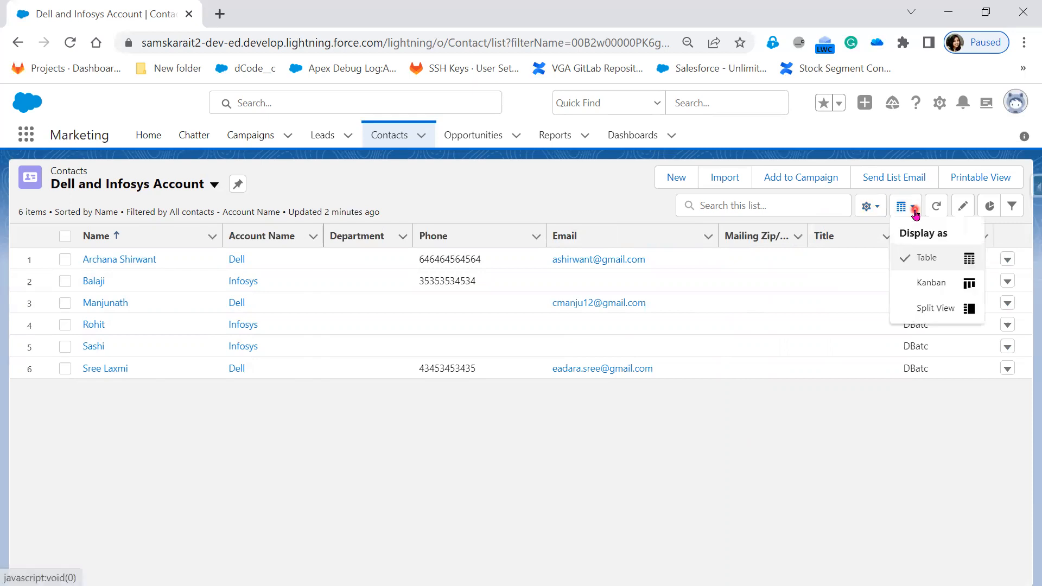
click(941, 293)
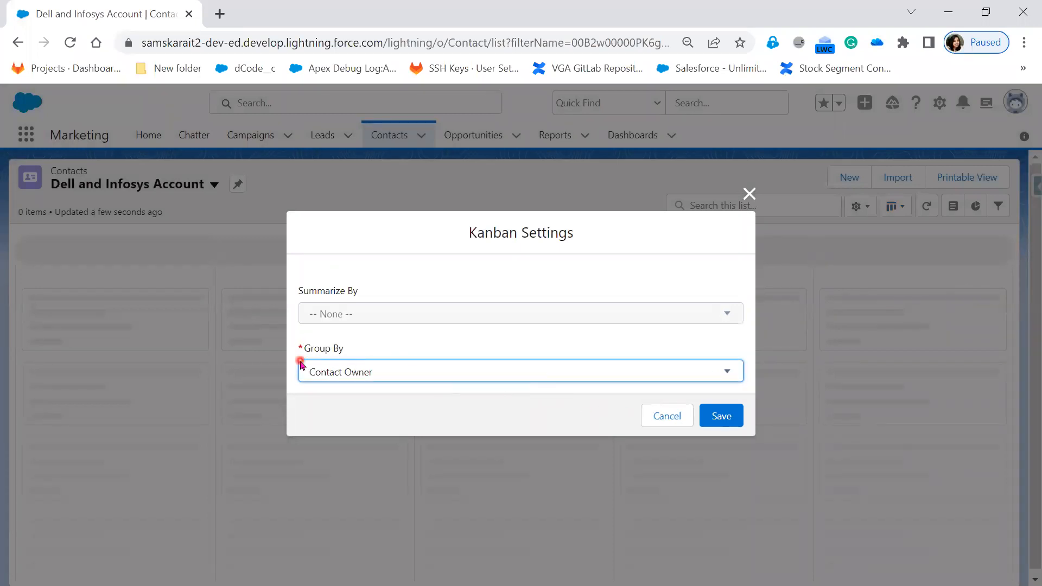
click(403, 379)
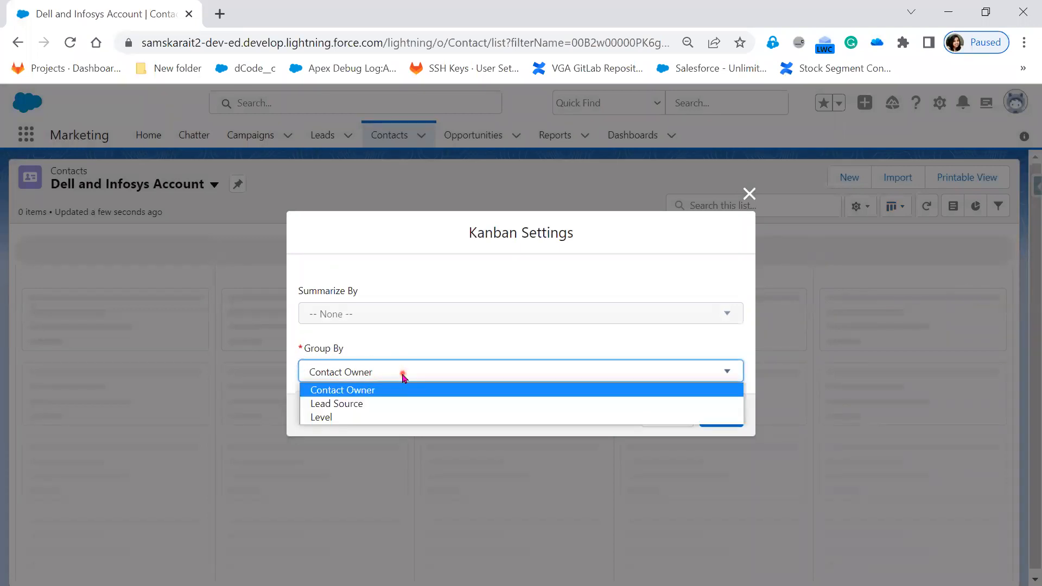
click(393, 405)
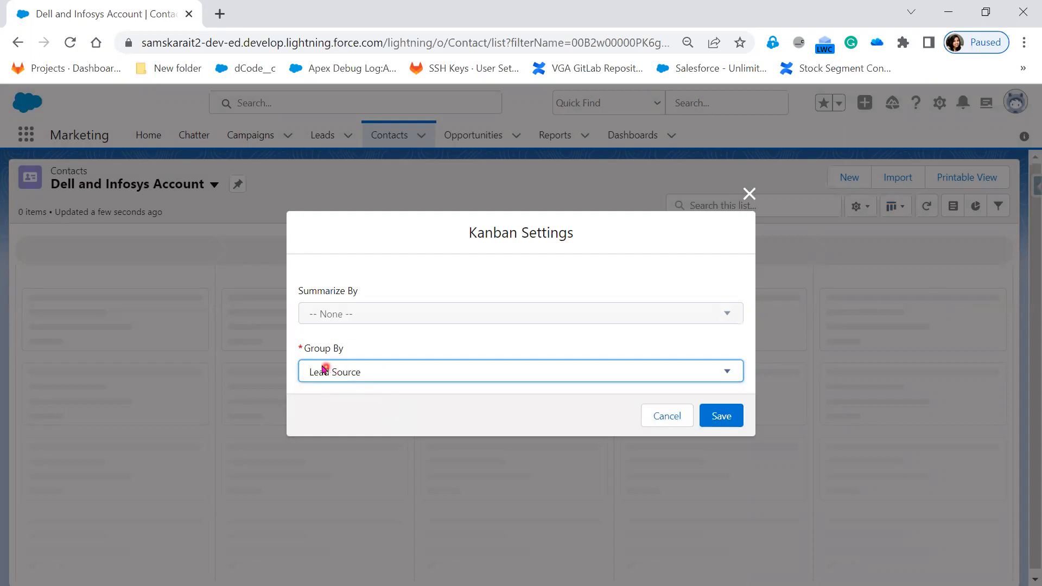
click(380, 371)
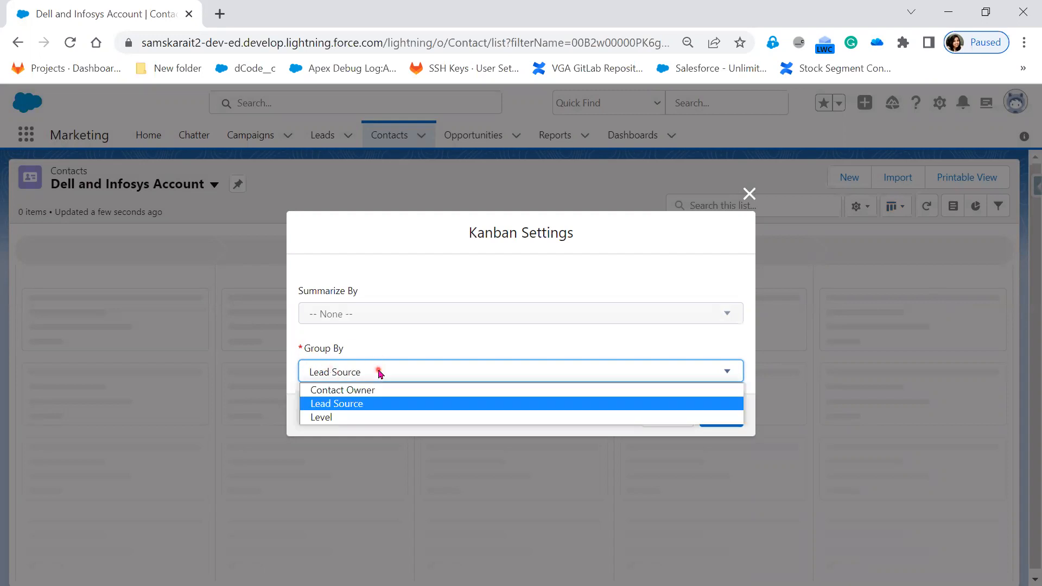
click(369, 417)
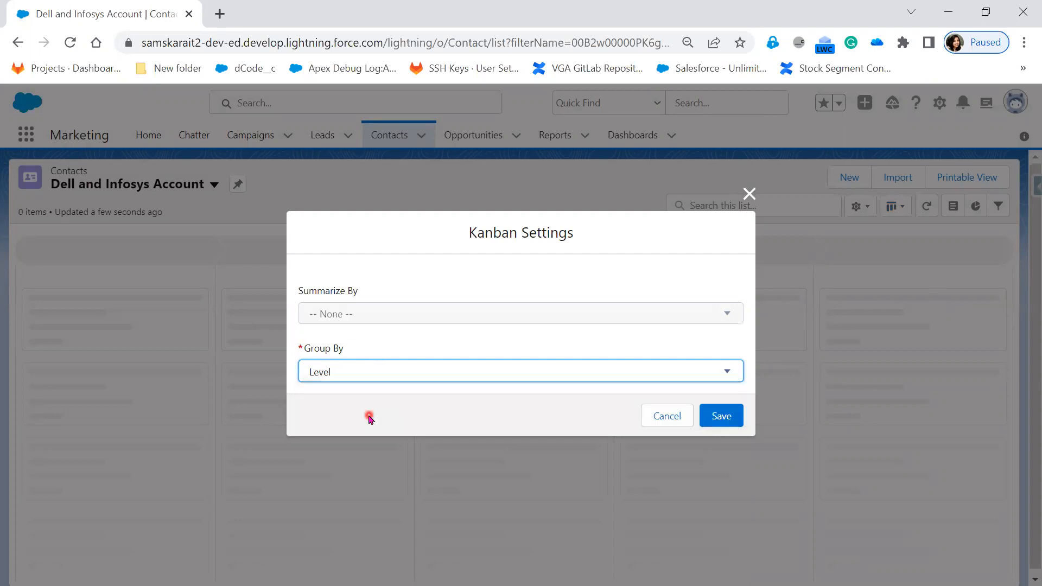
click(338, 373)
click(339, 395)
click(352, 374)
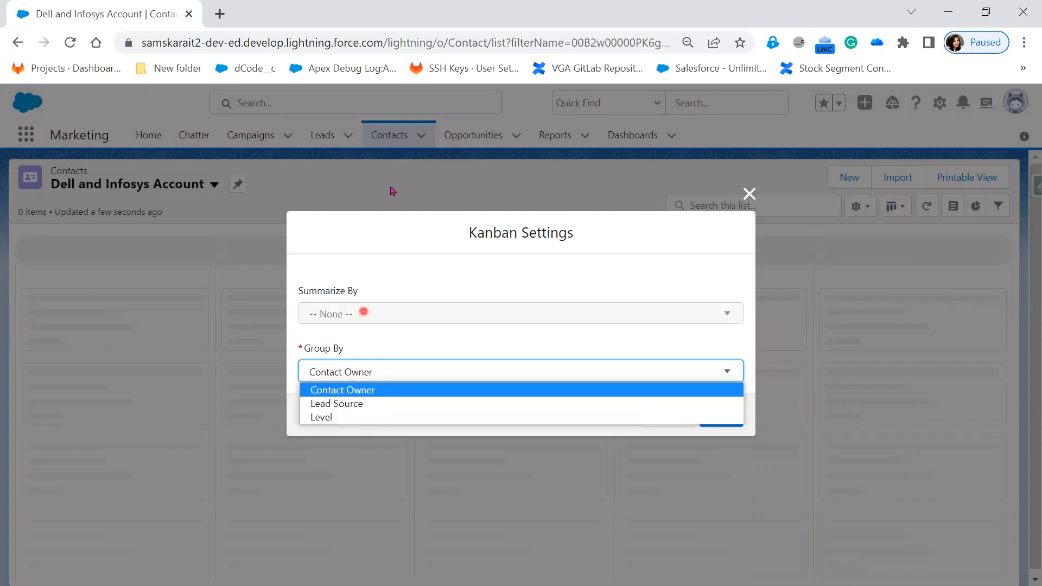
click(352, 418)
click(731, 422)
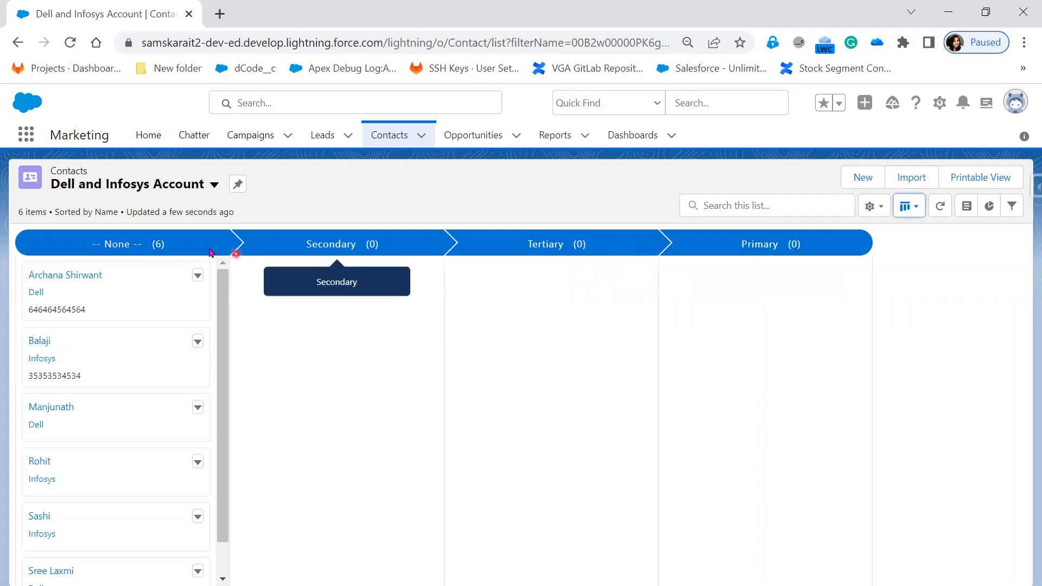
Switch the contact list to Split View and open the first three contacts' records in turn.
click(909, 206)
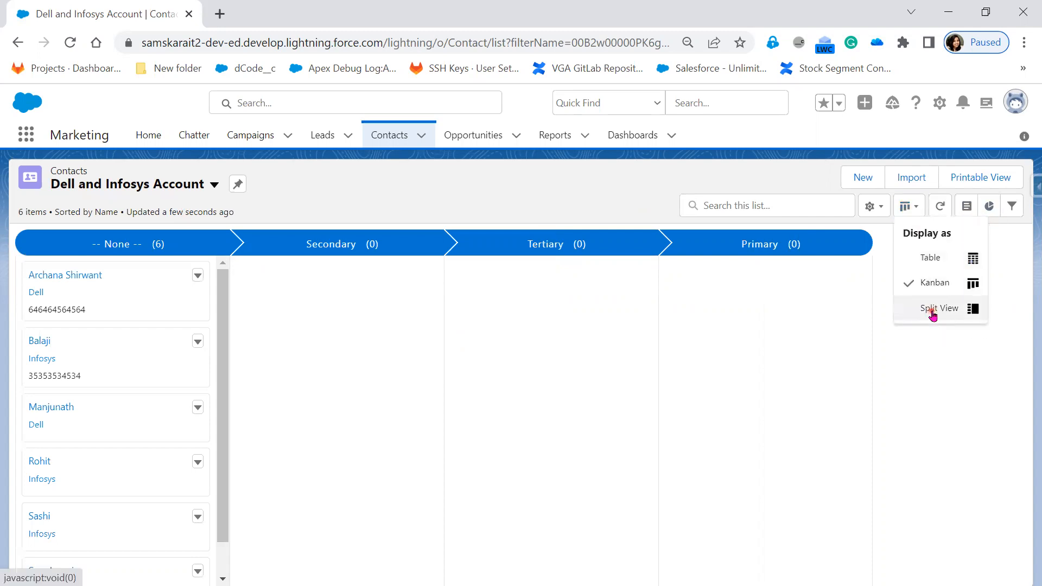
click(932, 311)
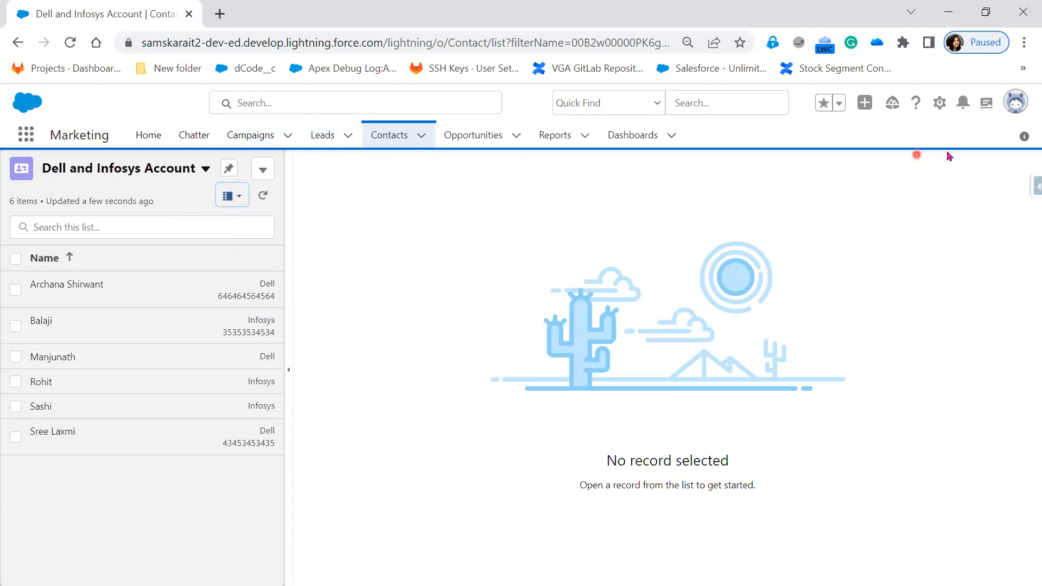
click(71, 304)
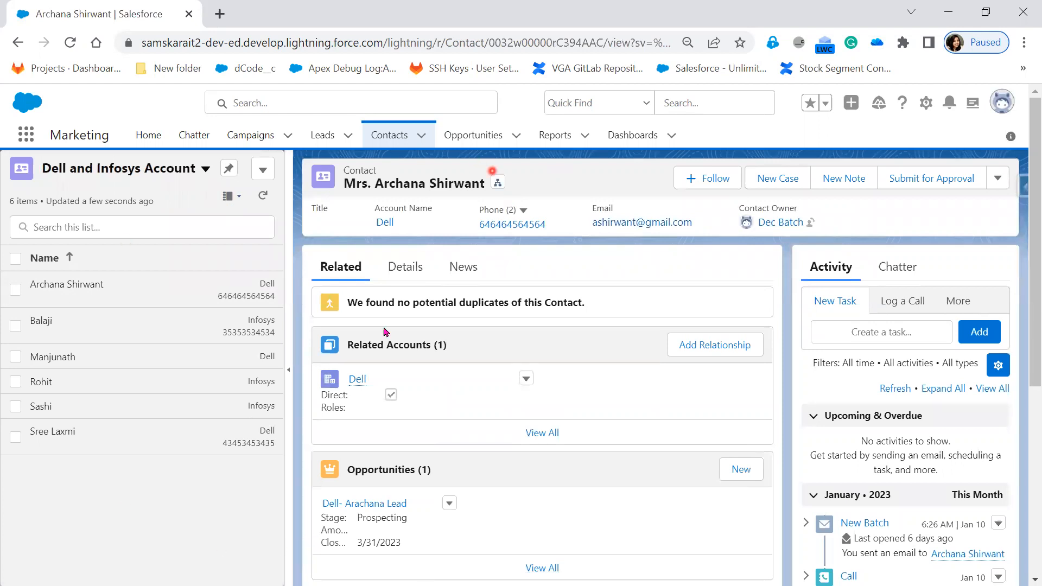
click(248, 315)
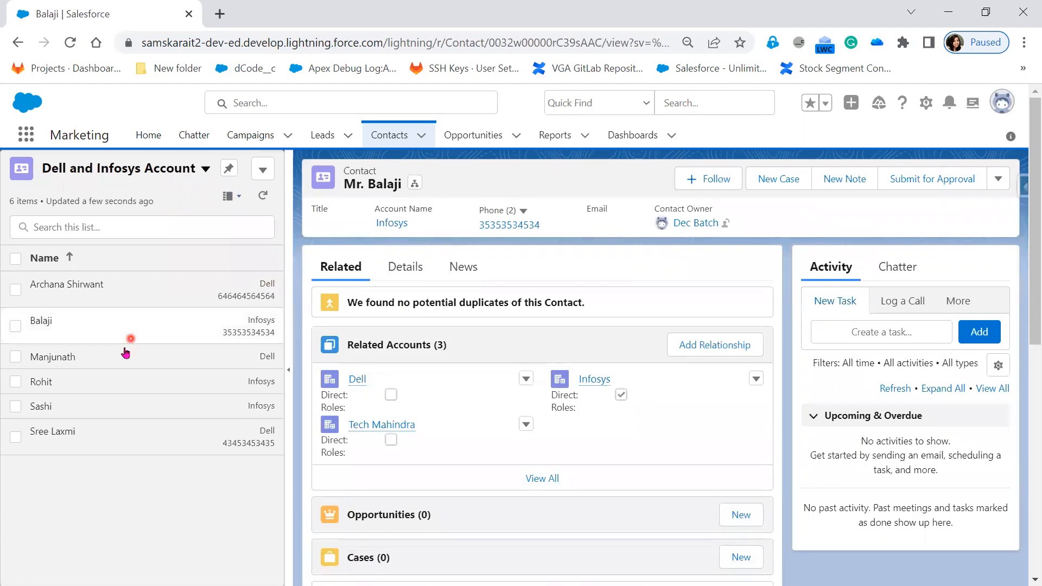
click(115, 361)
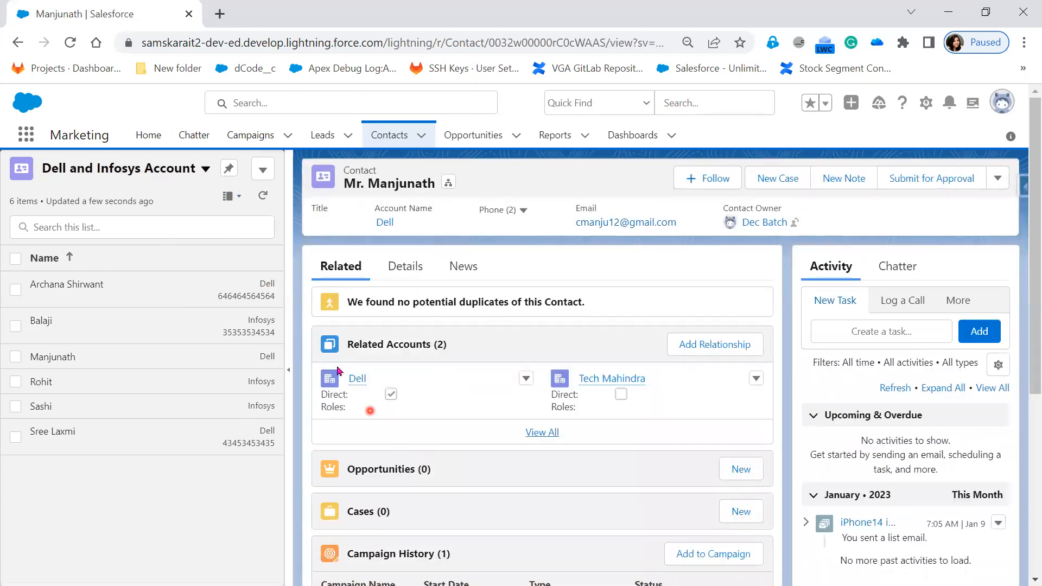
Switch the list to Table display, open the first contact's record, and return to the list.
click(230, 200)
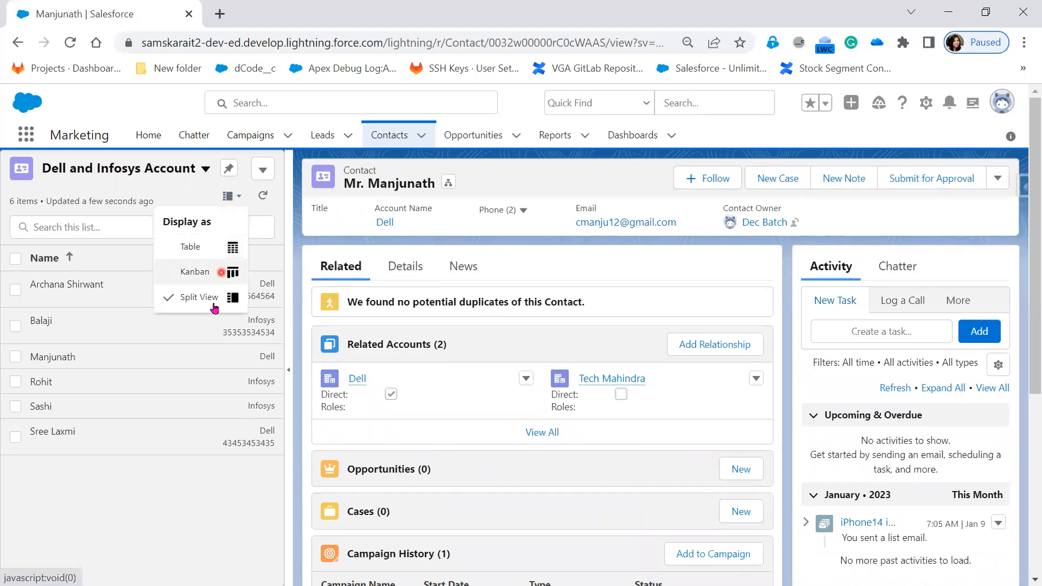
click(191, 249)
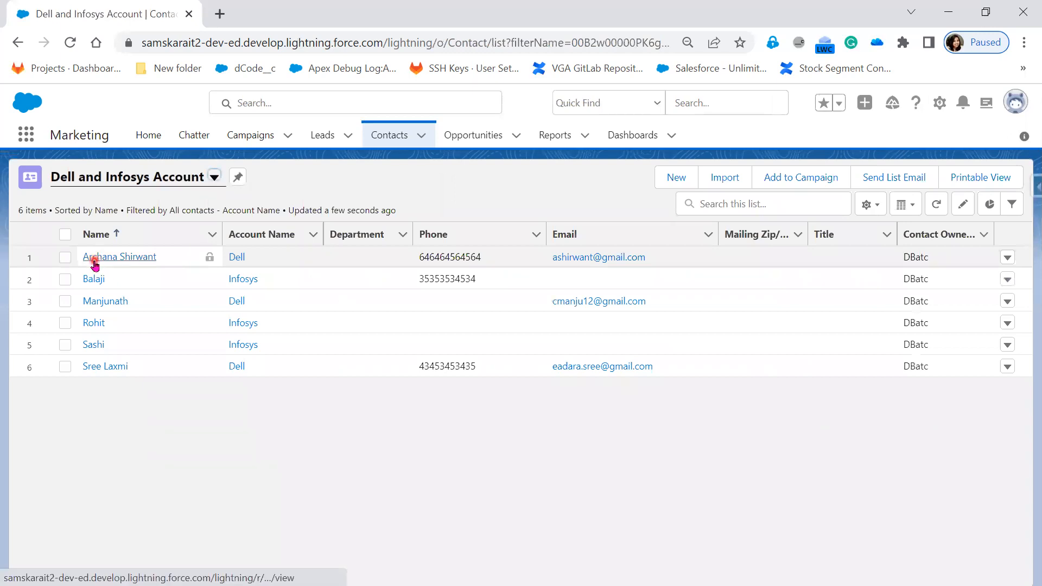
click(94, 260)
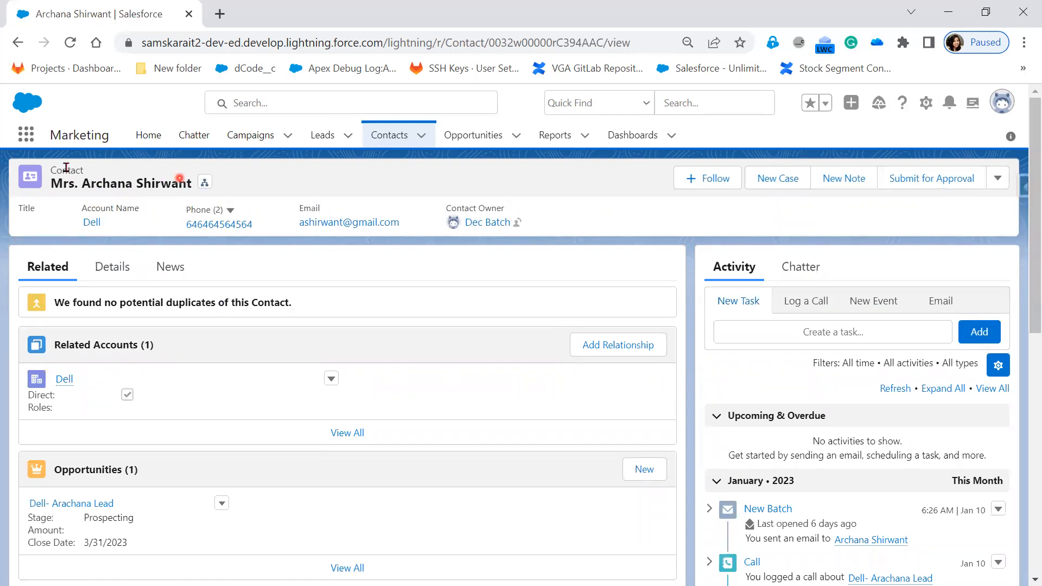
click(18, 42)
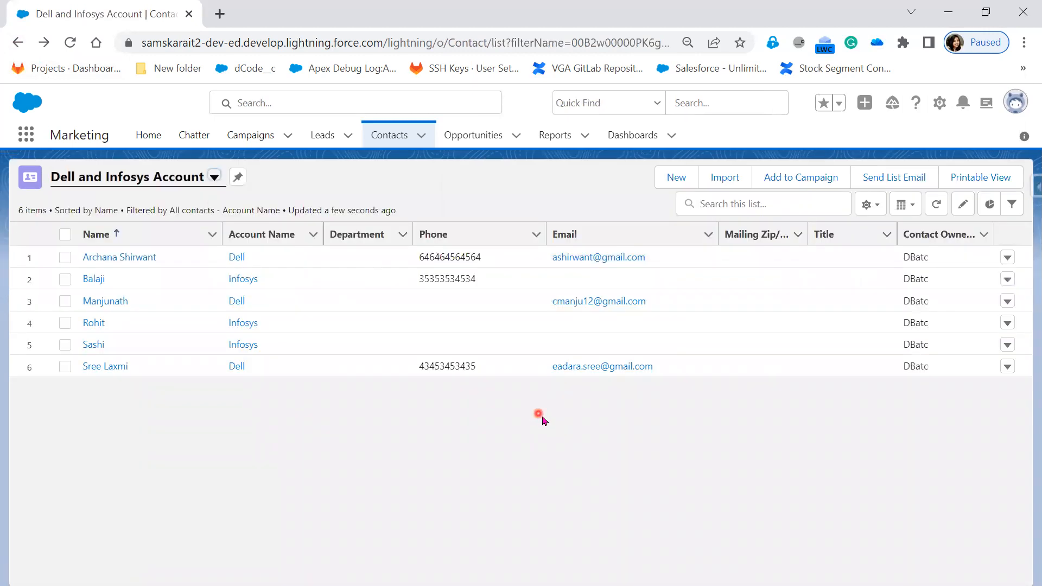
Display the list in Split View and view the sixth, fifth and fourth contacts, including the fifth contact's details.
click(902, 205)
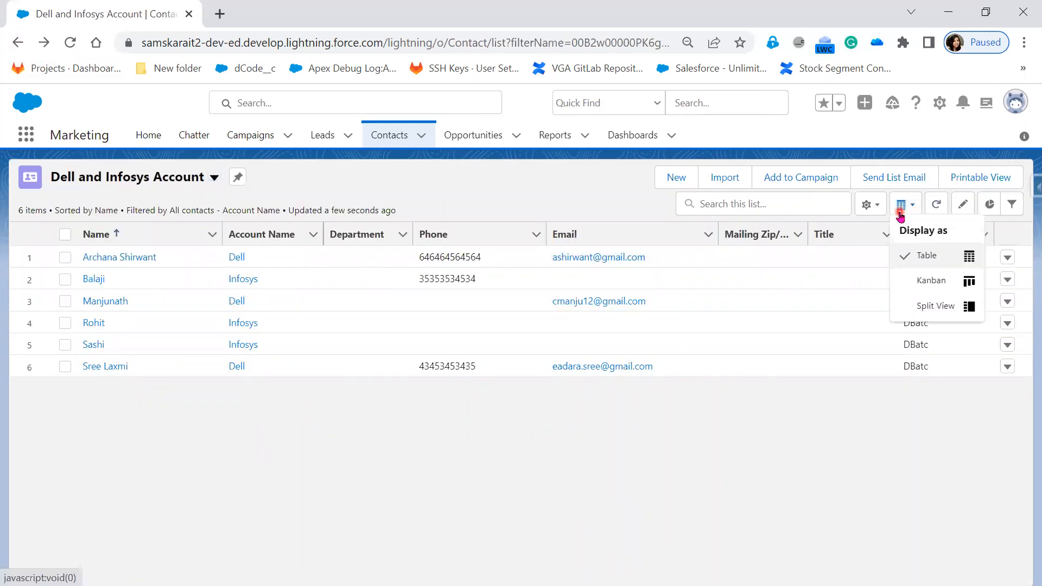
click(951, 314)
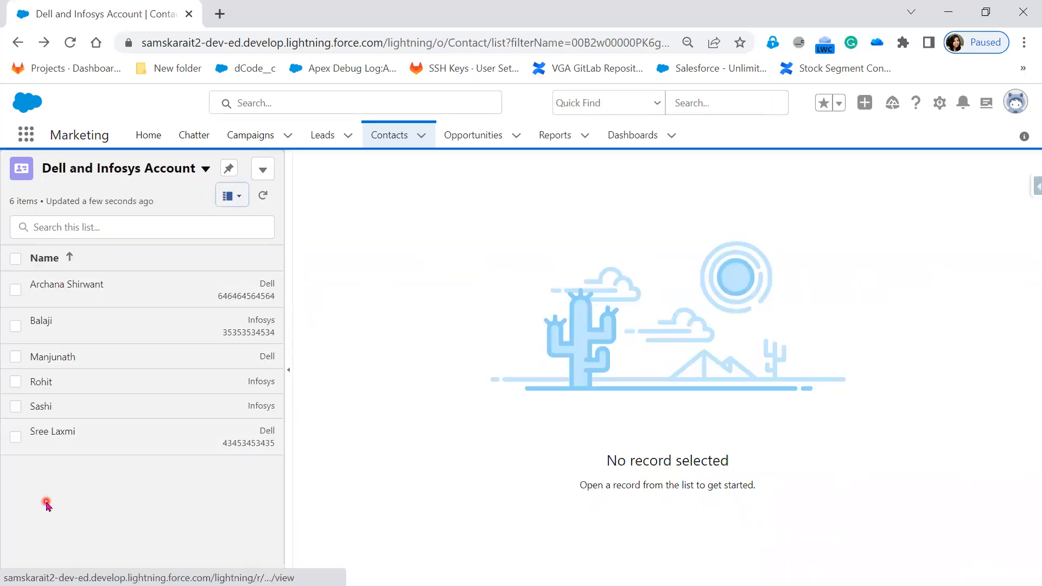
click(39, 432)
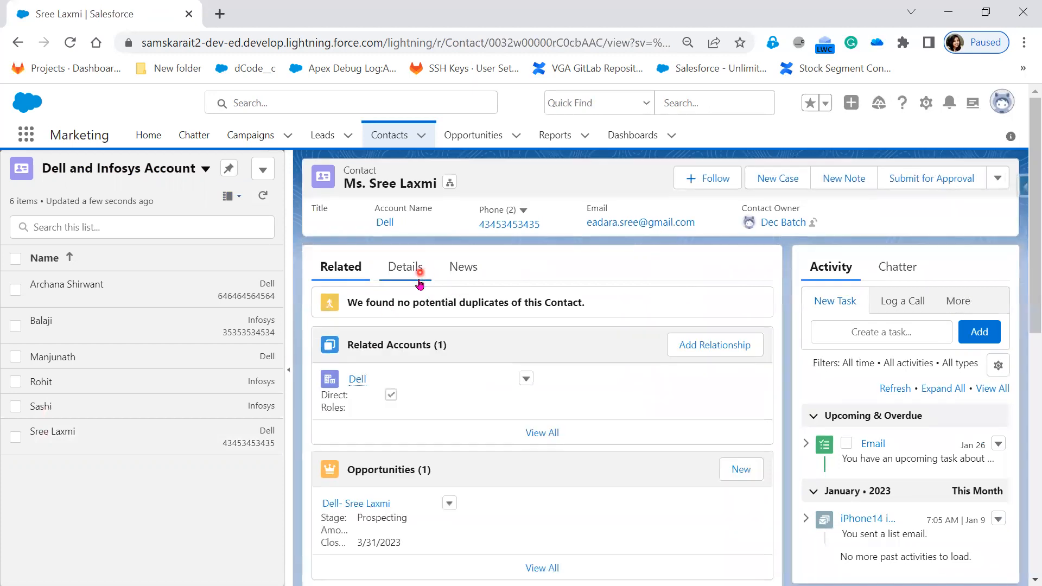
click(72, 403)
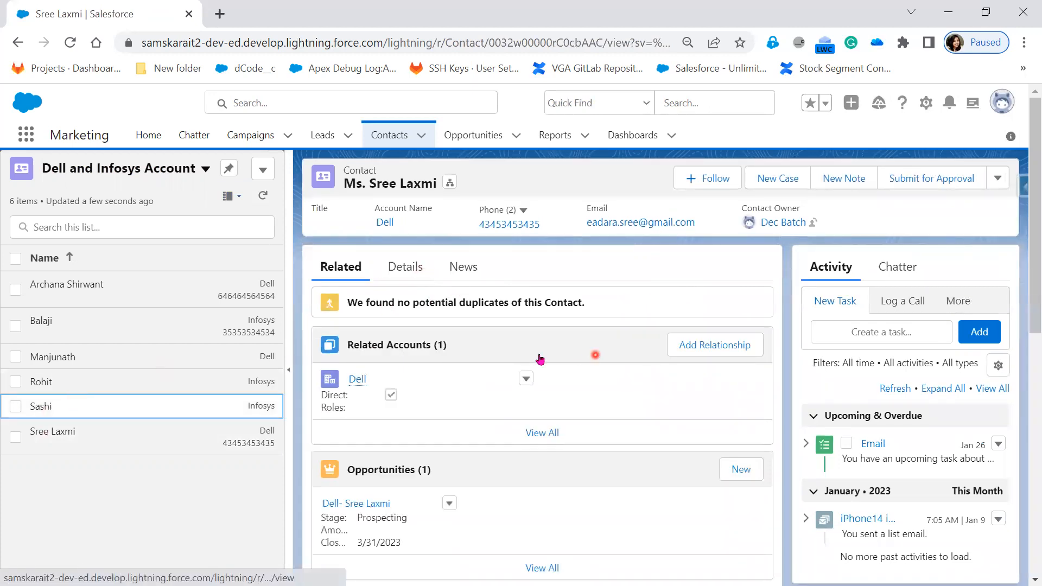
click(417, 271)
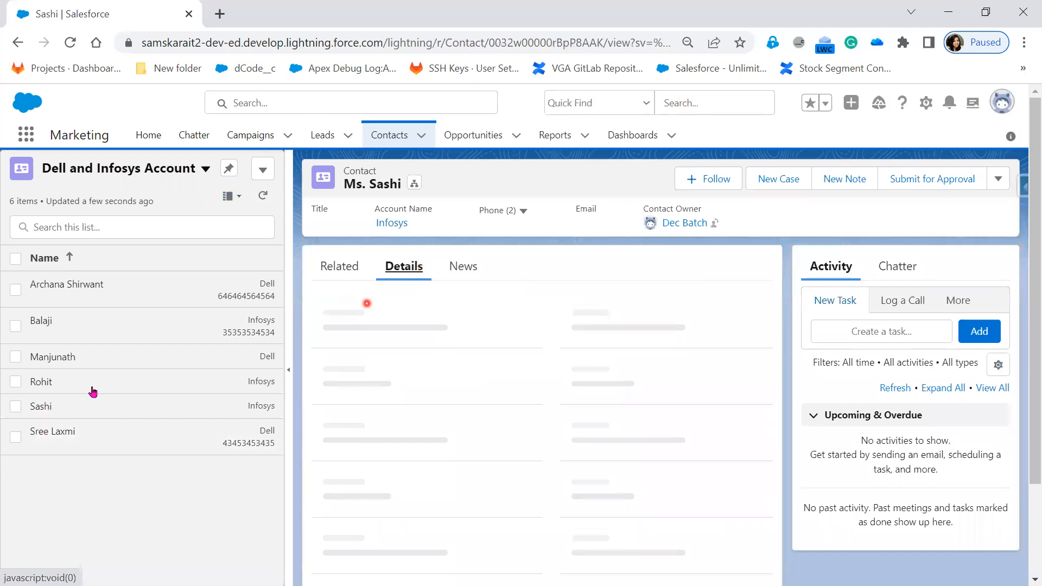
click(51, 378)
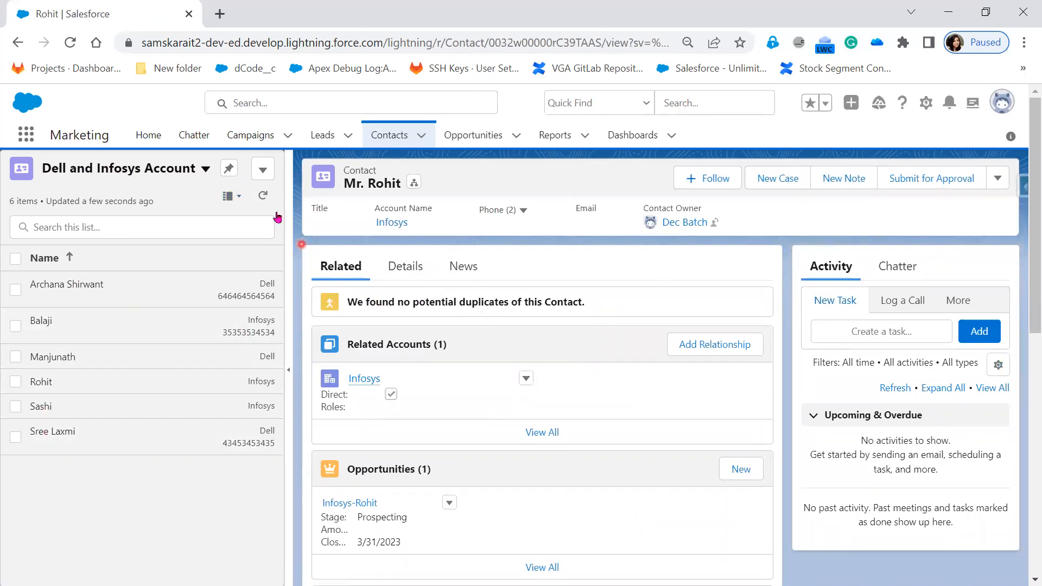
Return the contact list to Table display and refresh the list data several times.
click(230, 196)
click(200, 256)
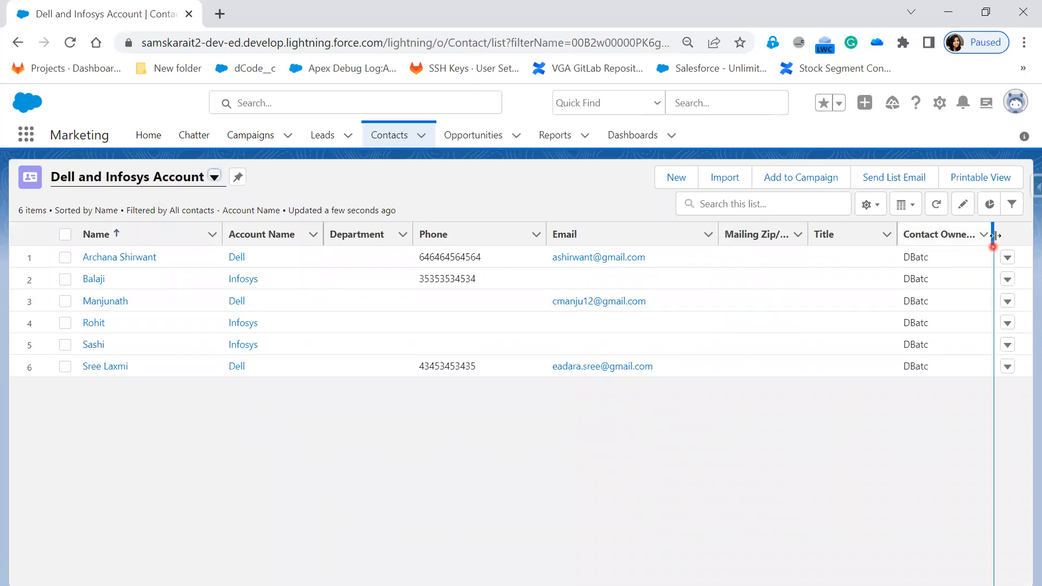
click(937, 206)
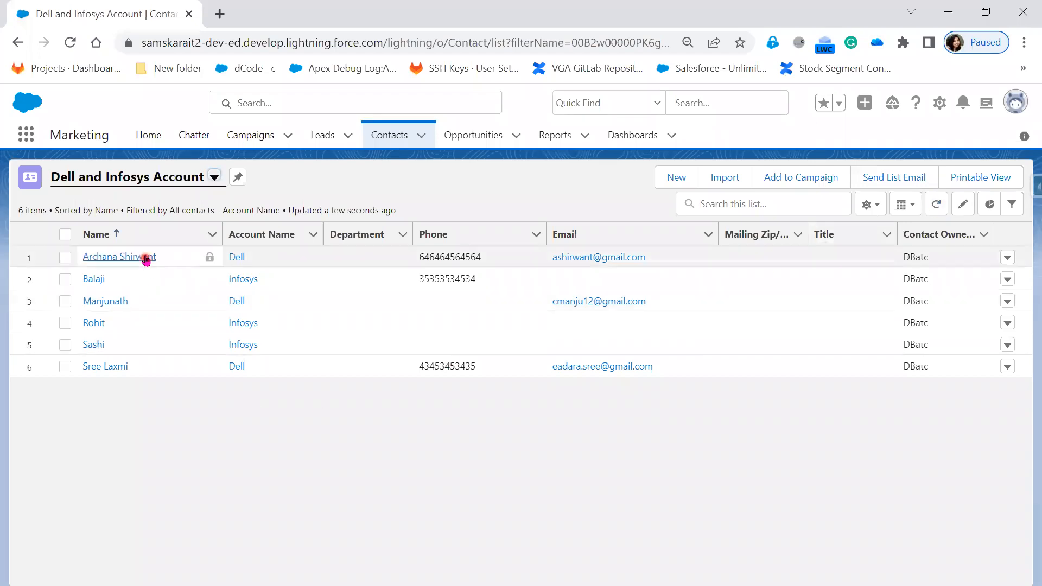
click(936, 210)
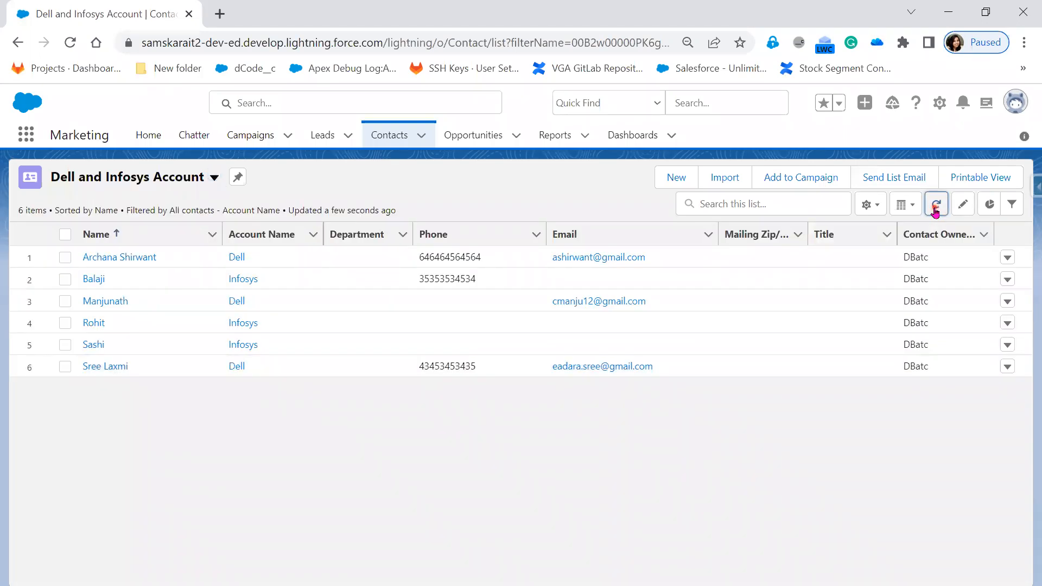
click(934, 207)
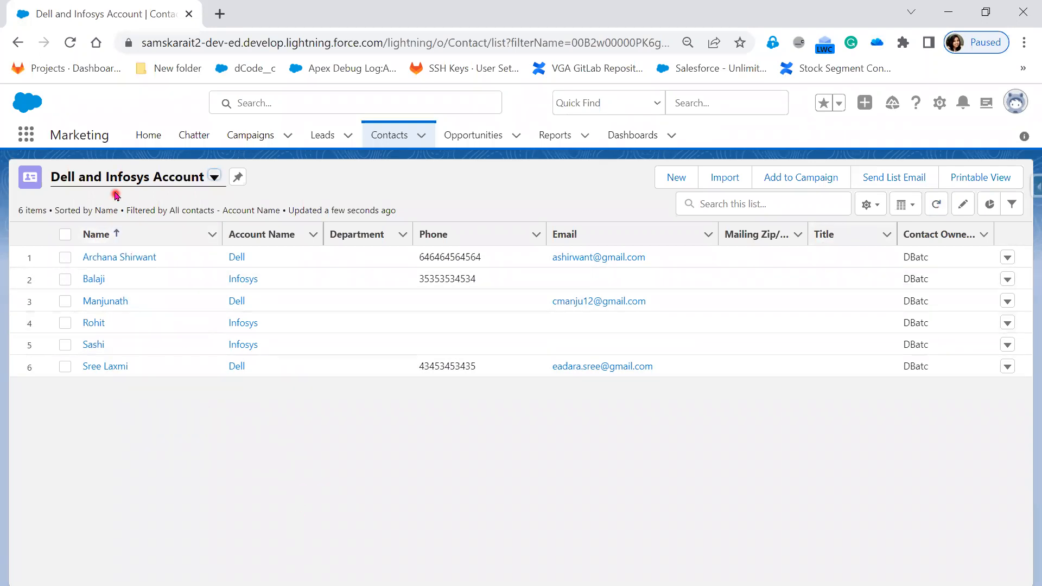
Reload the browser page, and repeatedly refresh only the contact list.
click(66, 46)
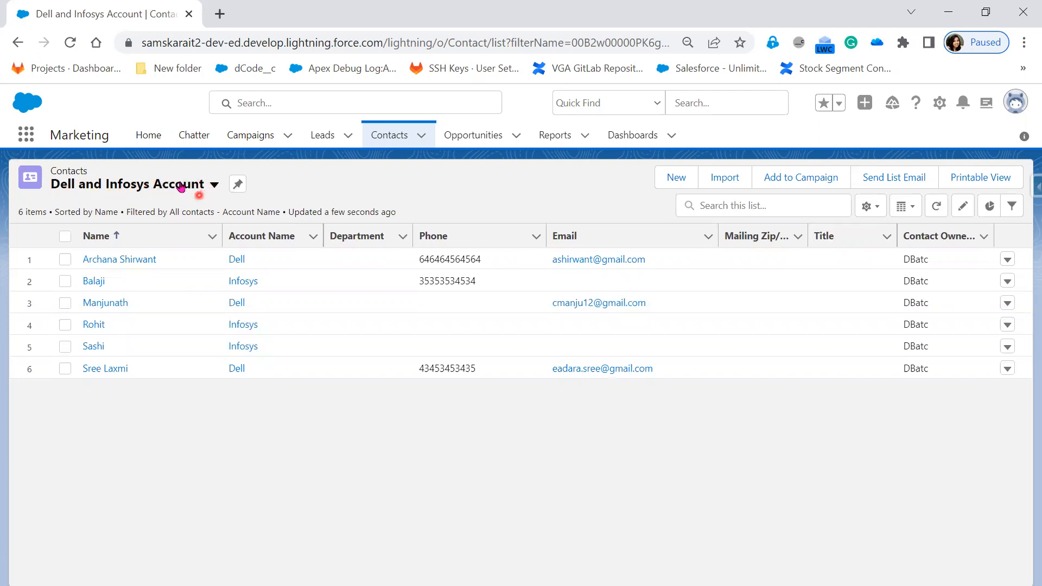
click(938, 207)
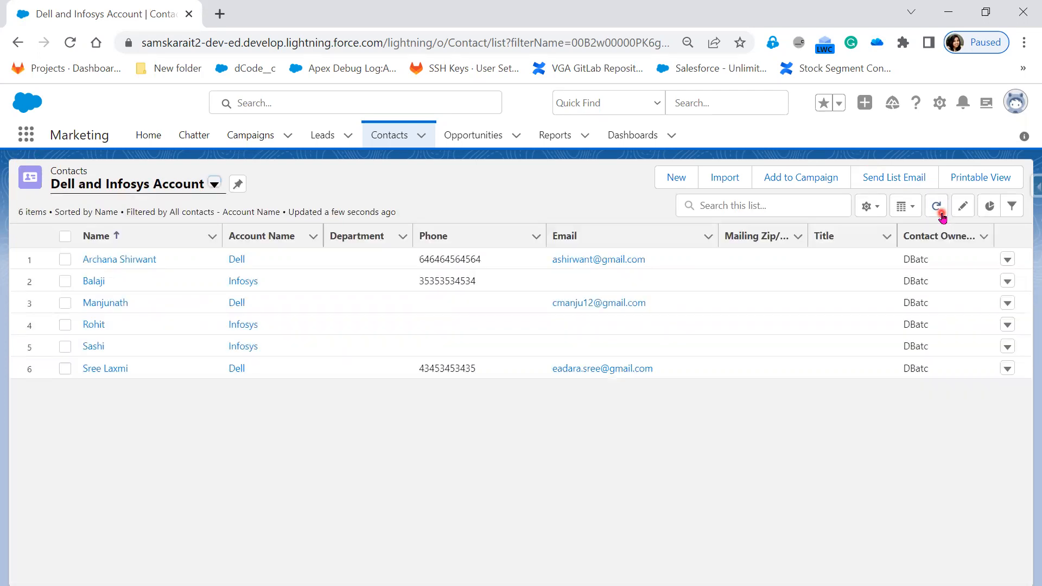
click(938, 211)
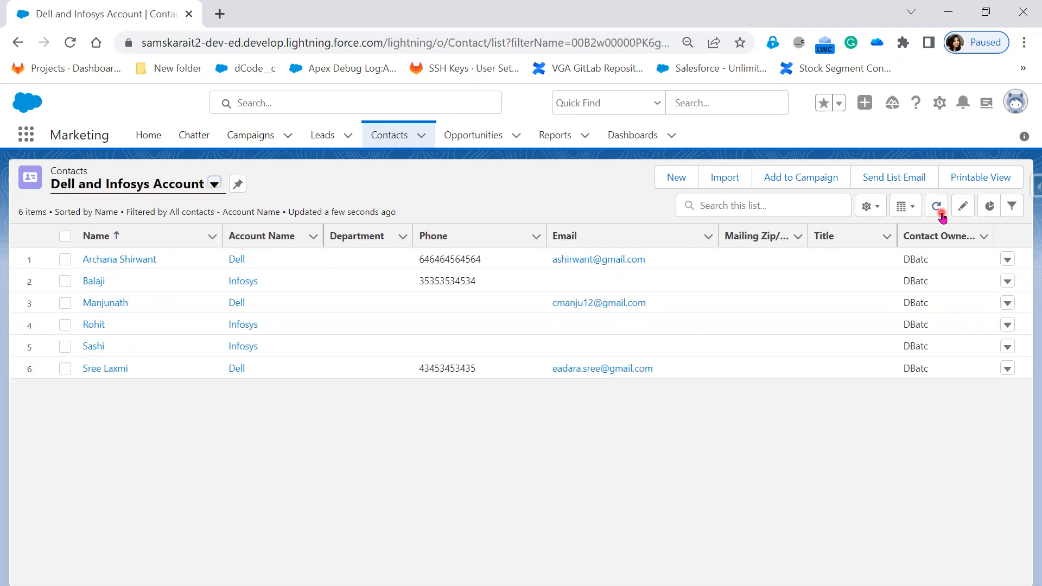
click(942, 215)
click(942, 215)
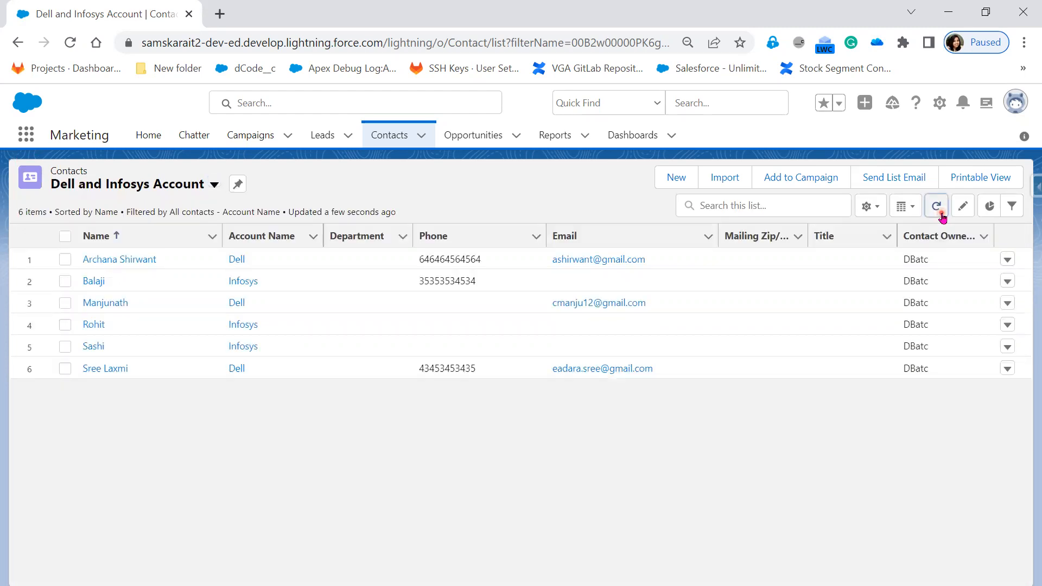
click(942, 215)
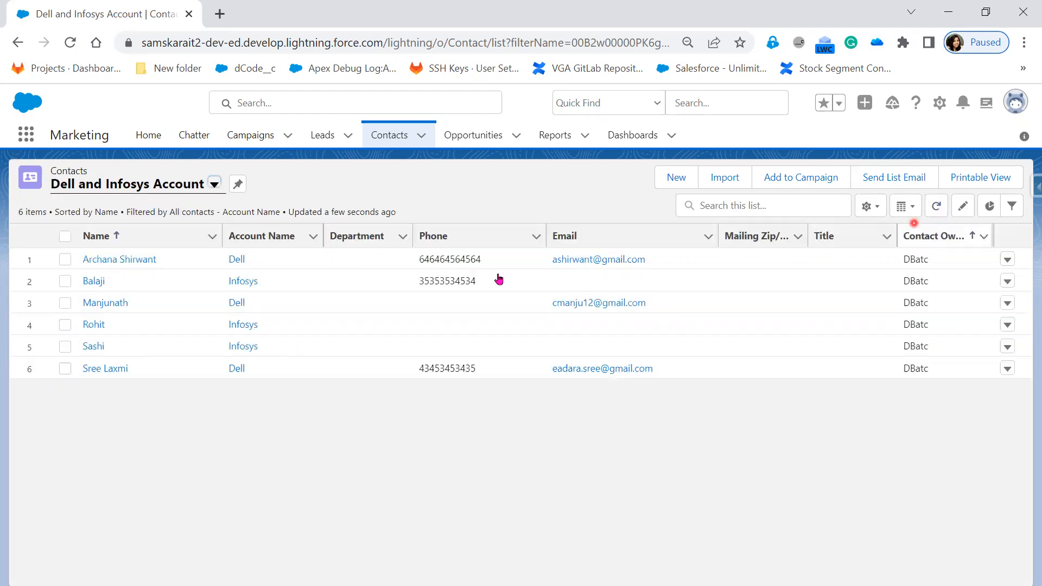
click(937, 206)
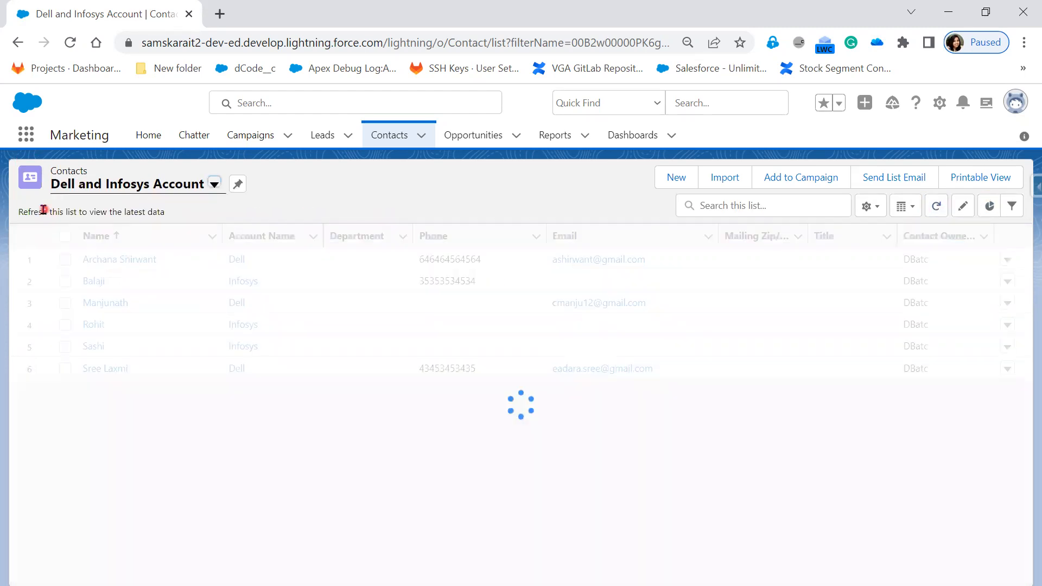
click(935, 207)
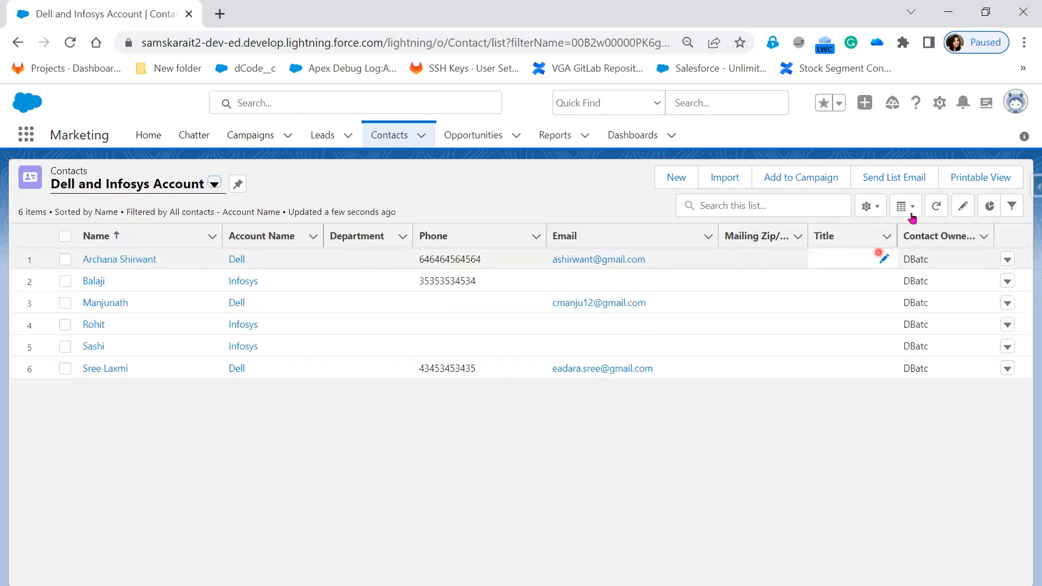
click(938, 210)
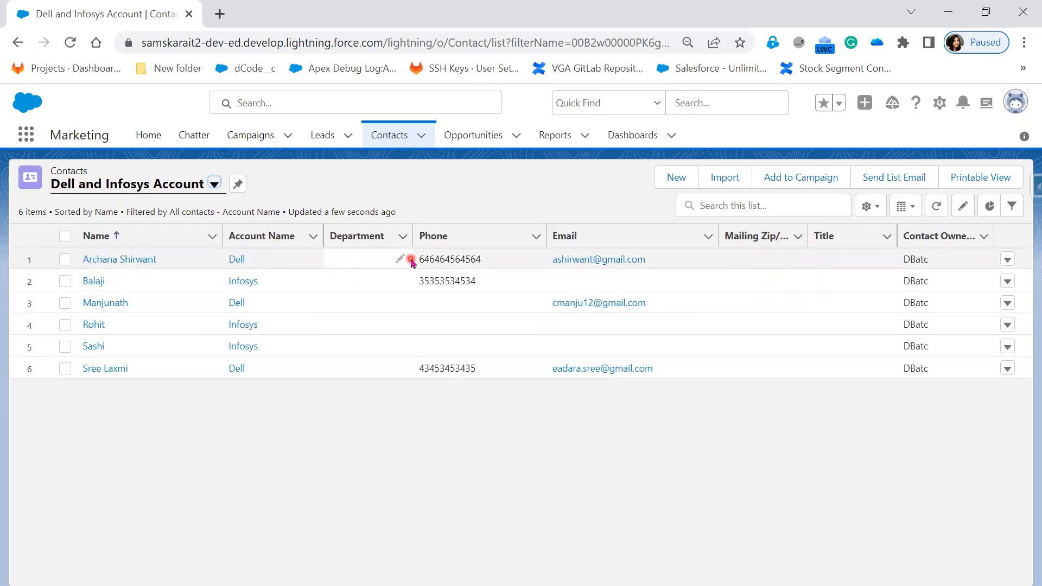
Open the first contact's Department and Account Name cells for inline editing, and leave both without changes.
click(398, 261)
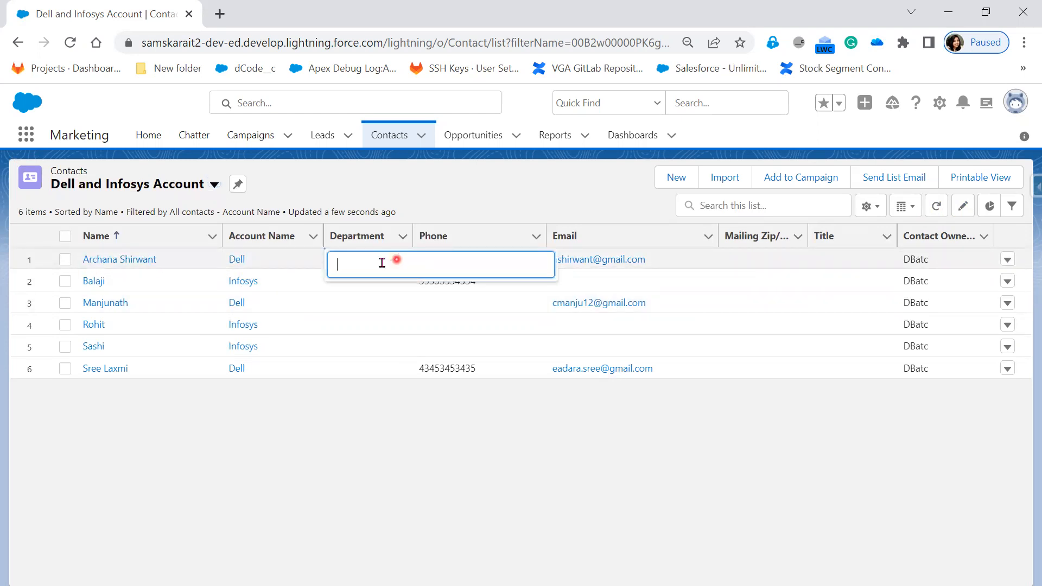
click(377, 442)
click(264, 257)
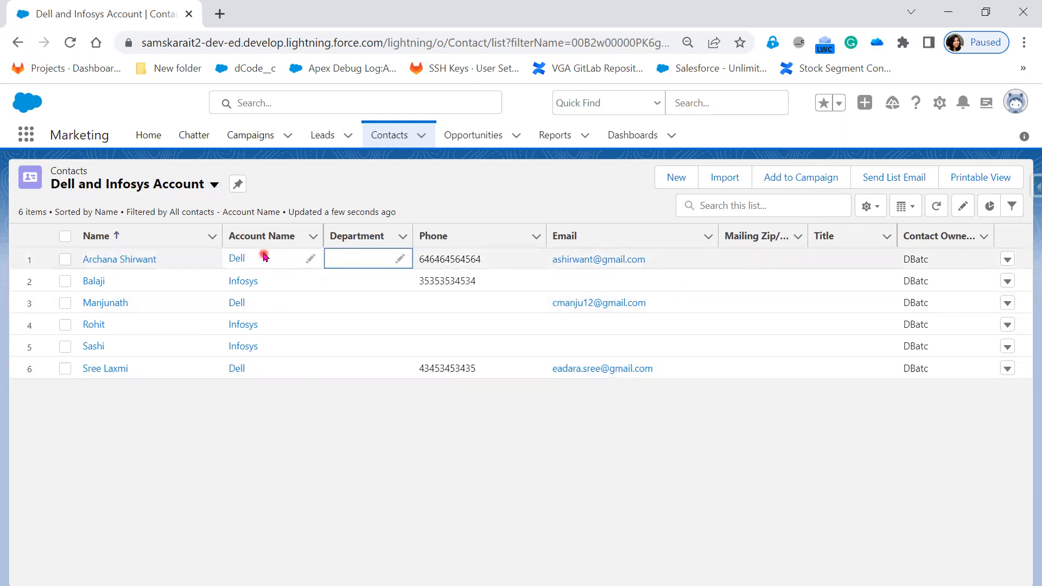
click(265, 256)
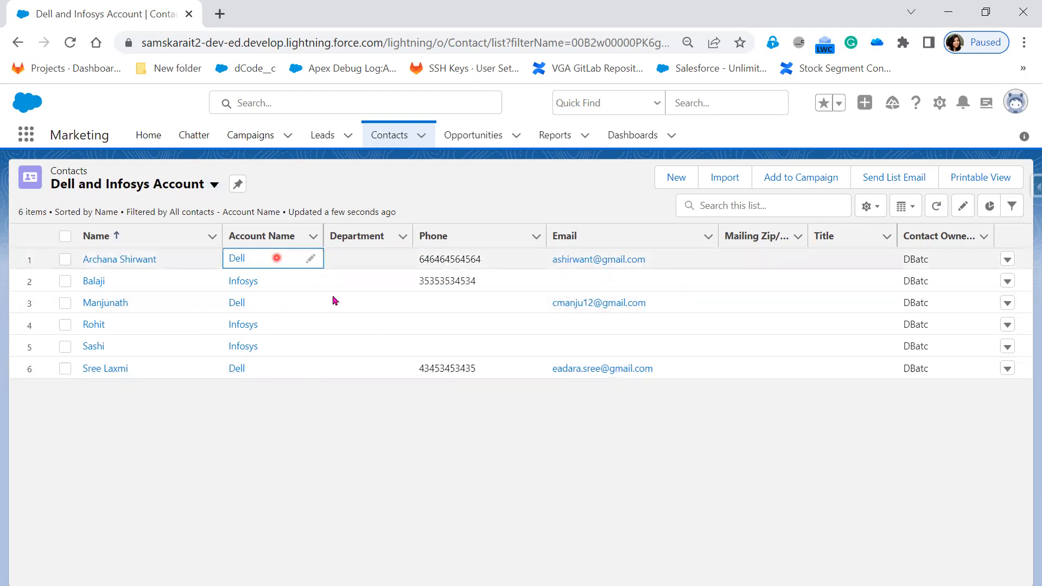
click(384, 555)
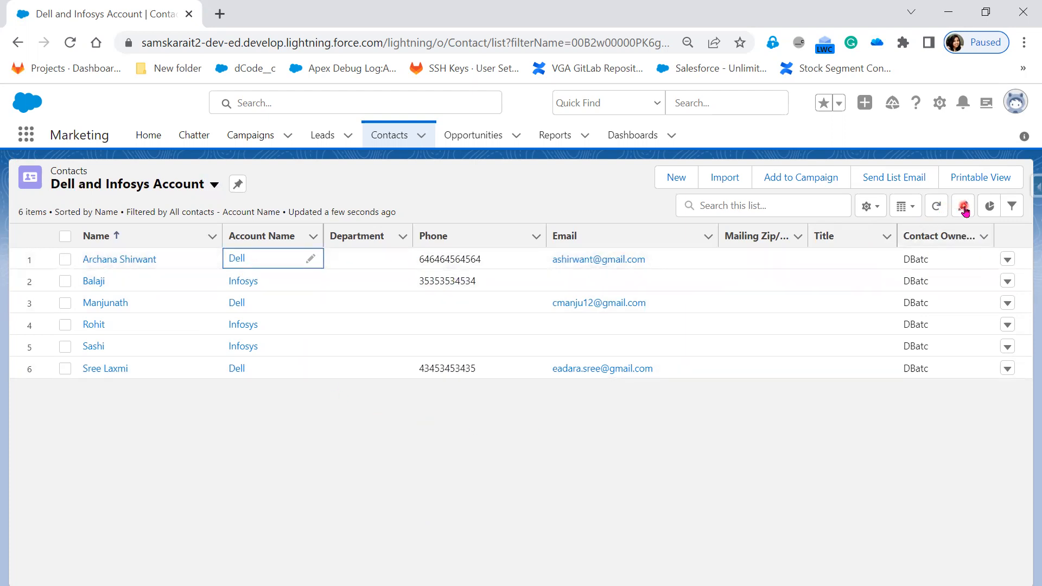
click(312, 263)
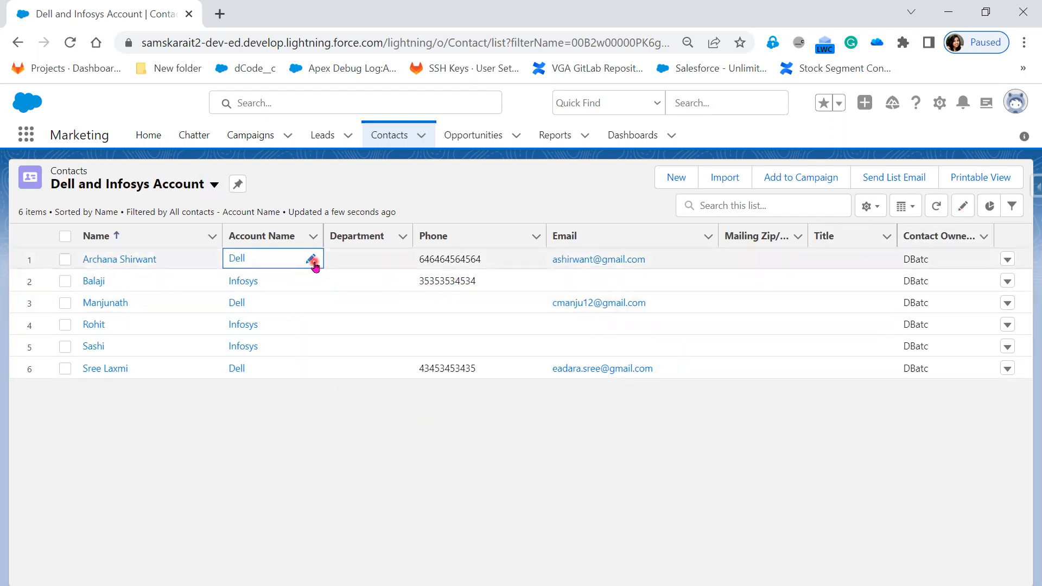
click(961, 210)
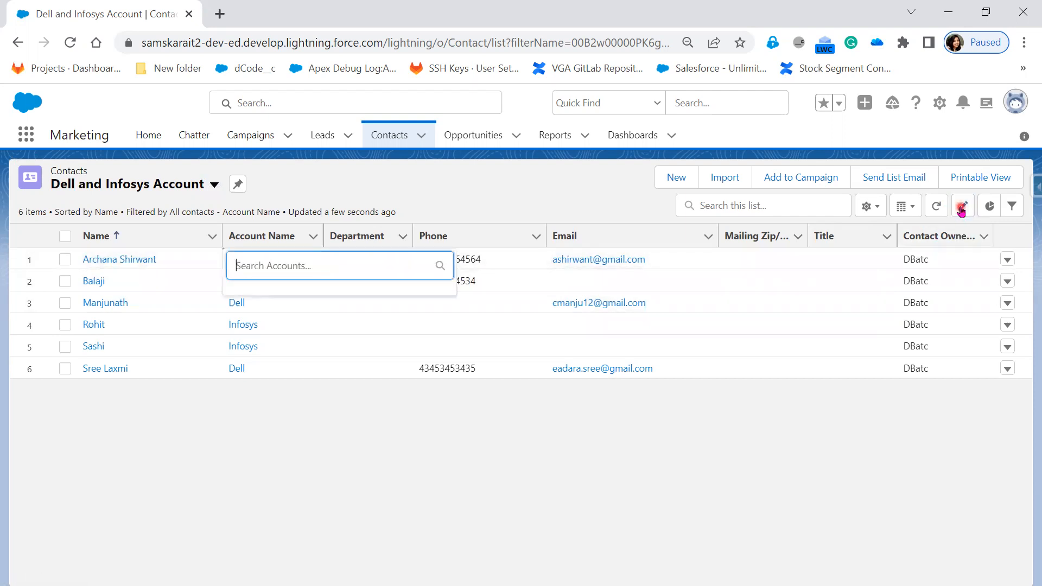
click(272, 270)
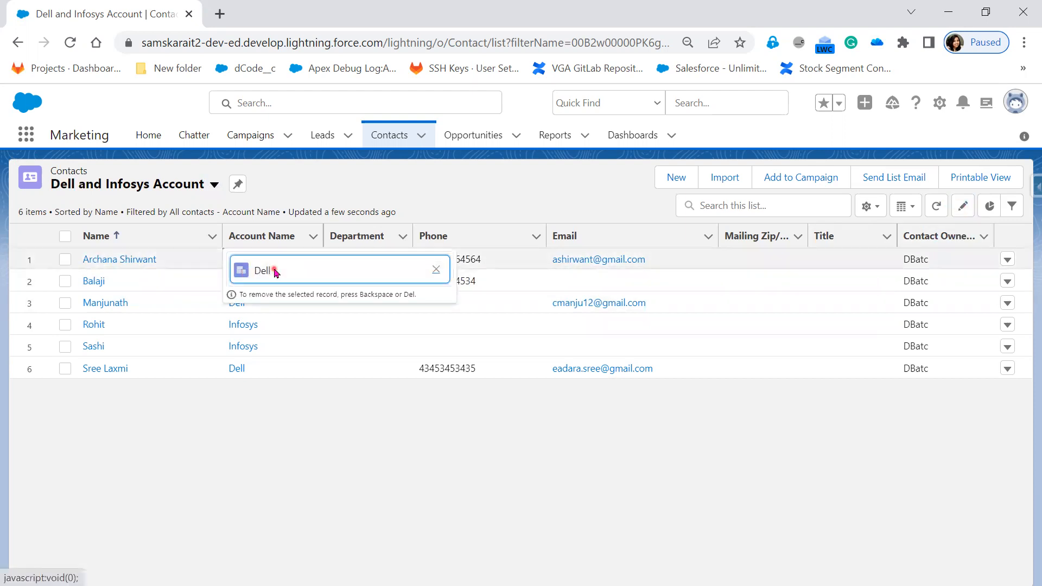
click(395, 516)
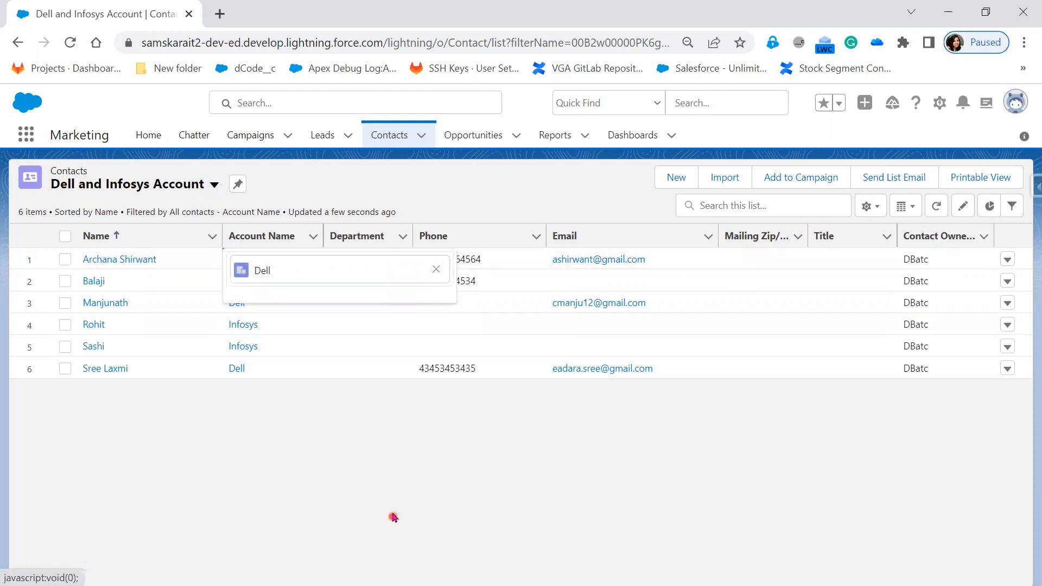
Remove the last three digits from the second contact's phone number in the list and save the change.
click(463, 280)
click(965, 209)
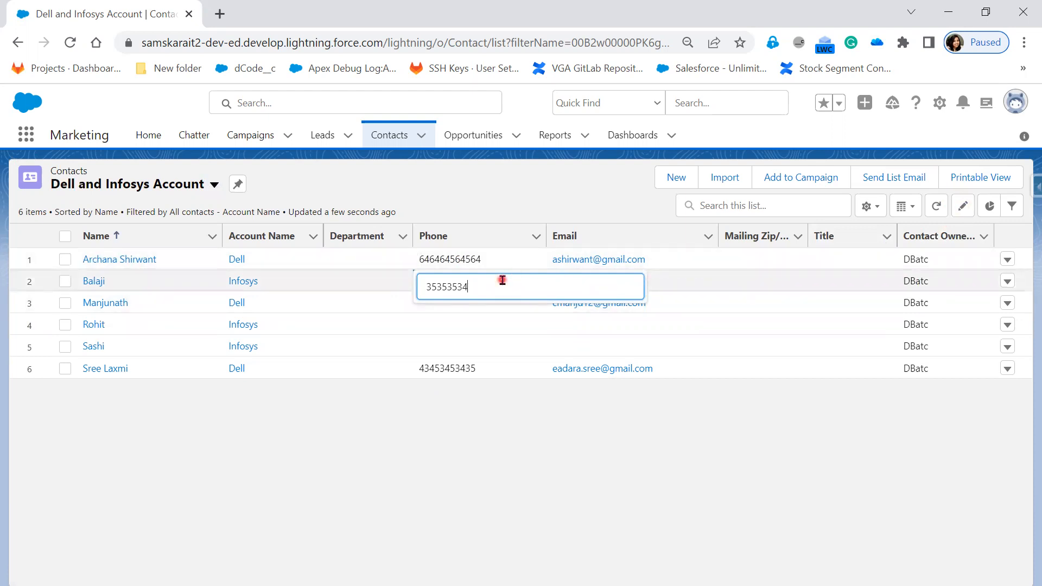
key(Return)
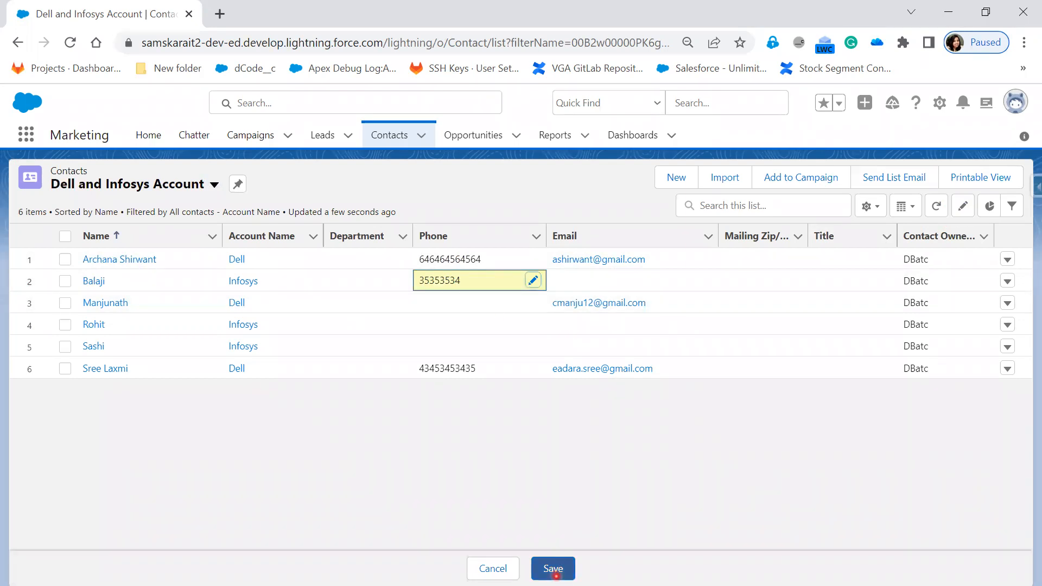
click(555, 570)
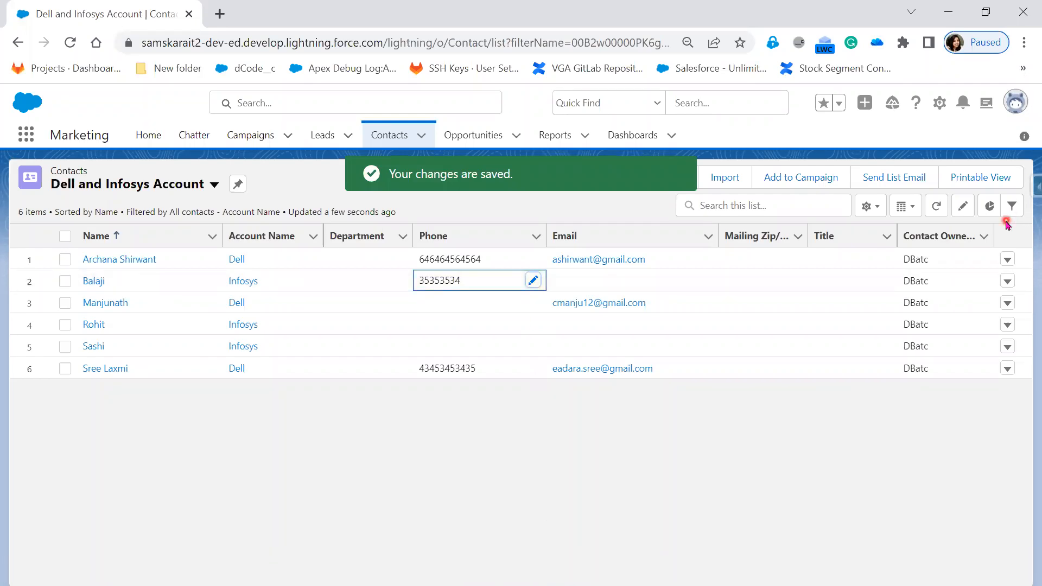
Show the list's charts and review the available chart choices and the Contacts By Account breakdown.
click(992, 214)
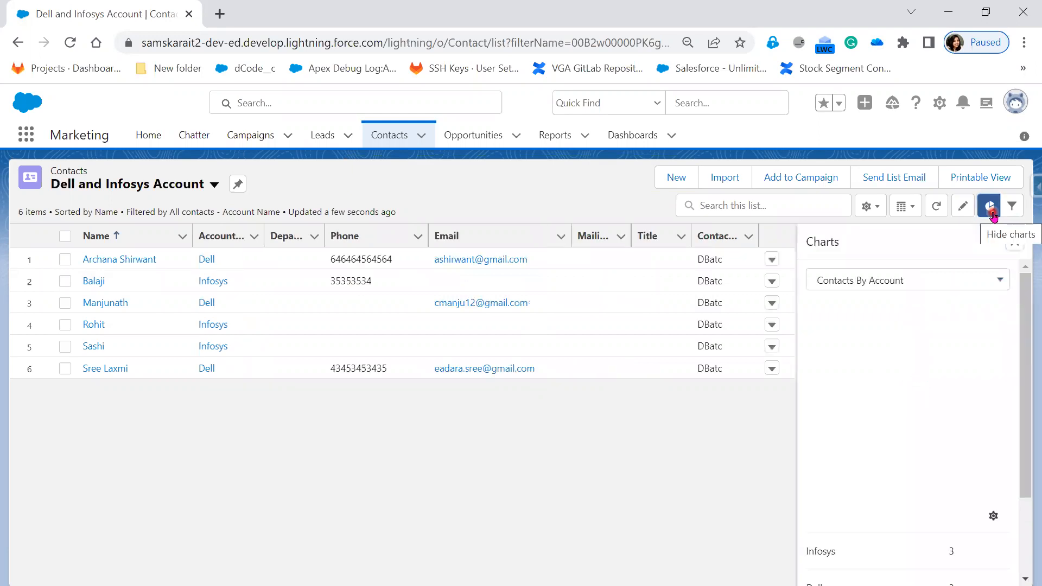
click(920, 282)
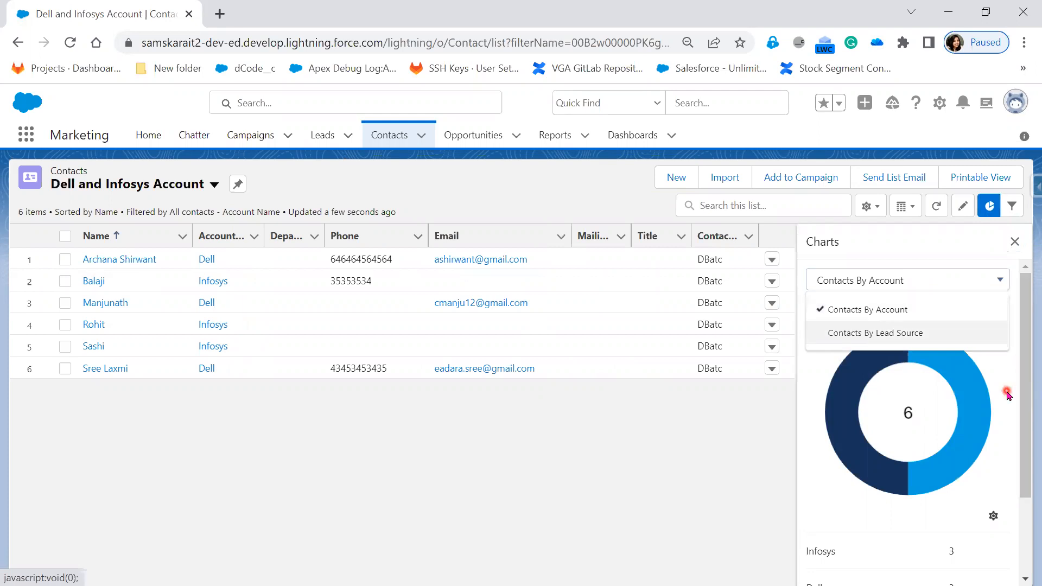
click(901, 282)
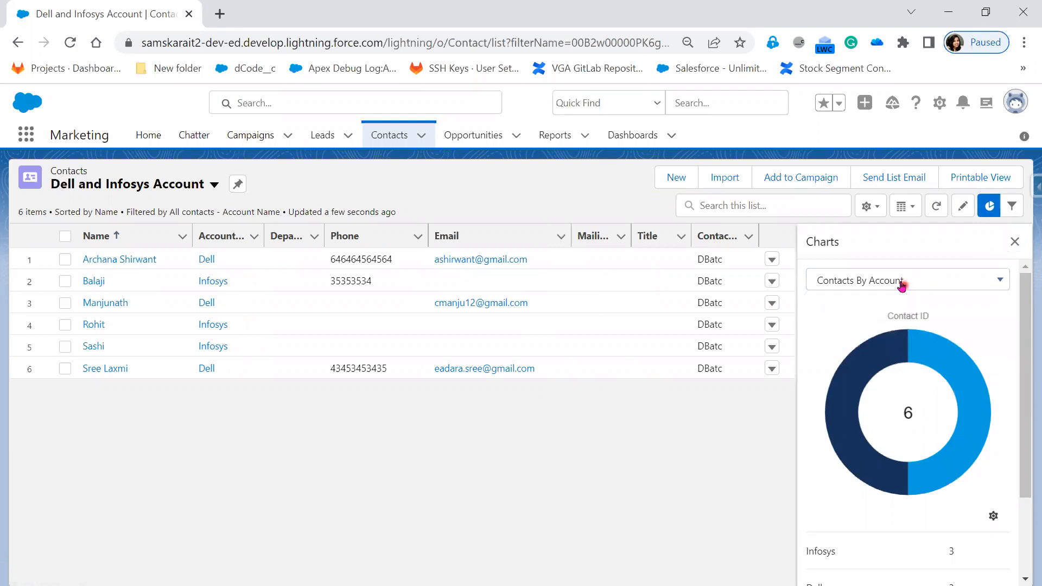
click(902, 284)
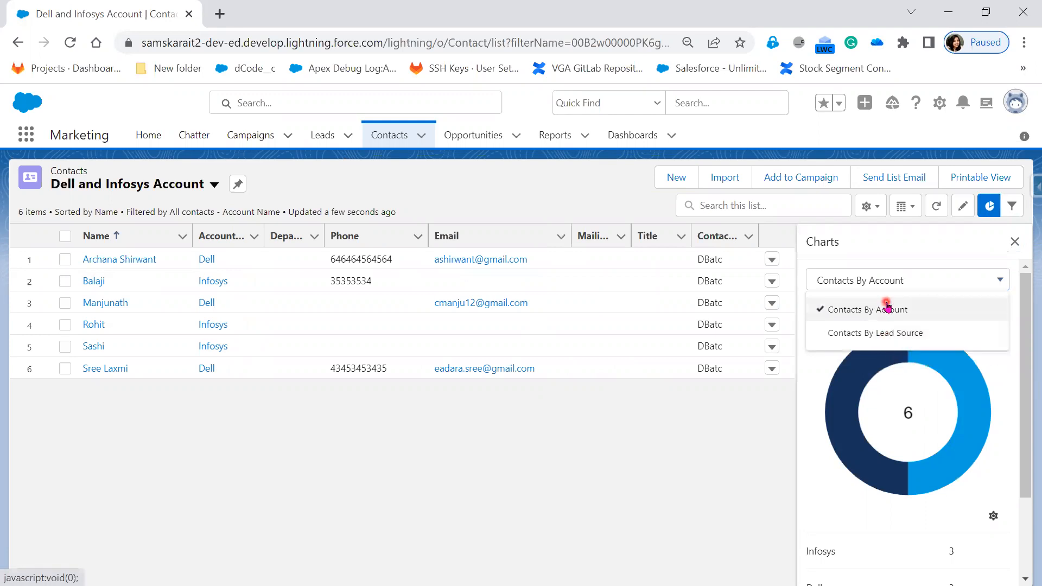
click(1002, 397)
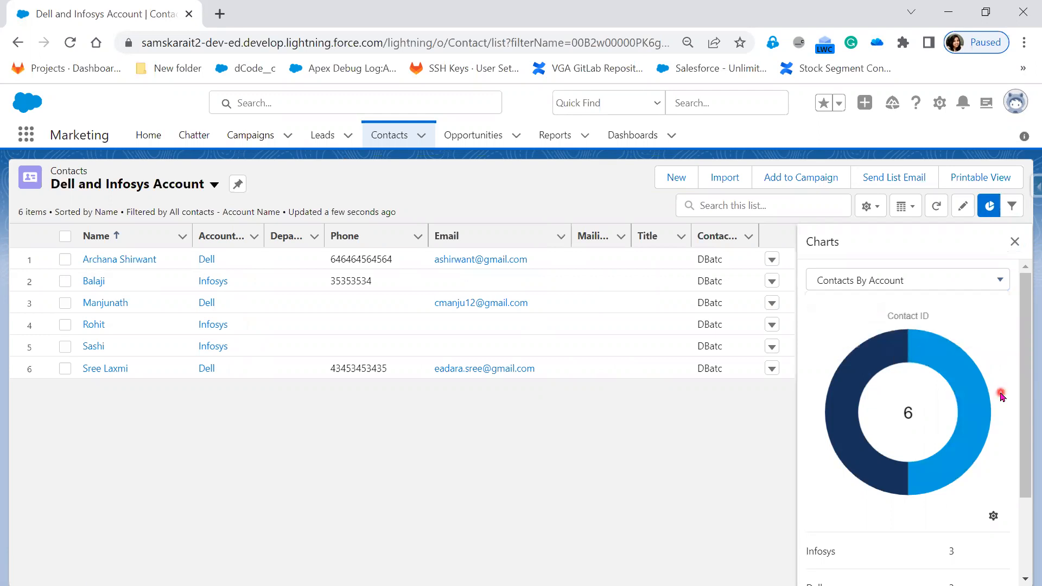
scroll(996, 391, down, 2)
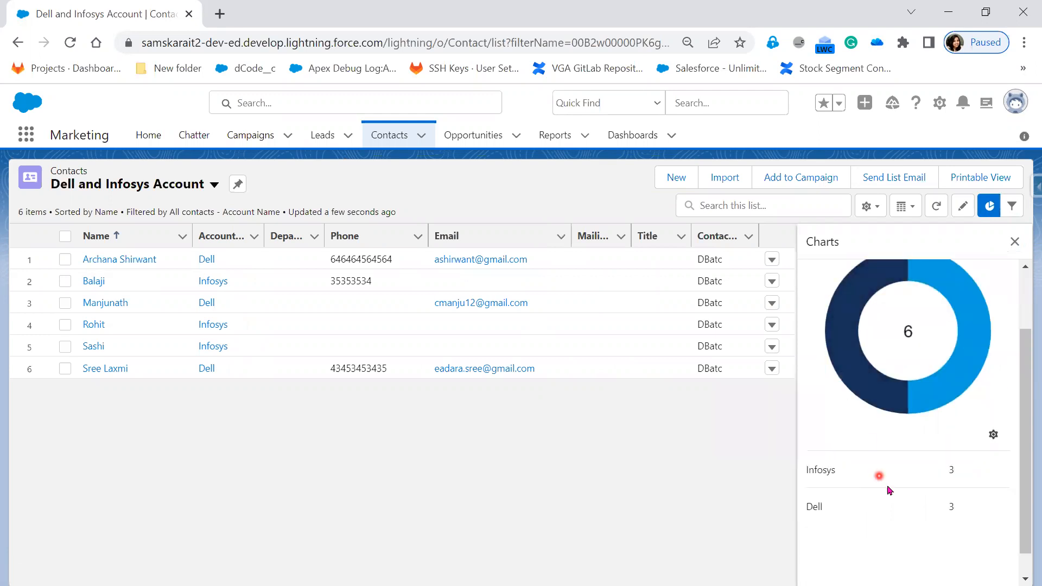
scroll(948, 471, up, 2)
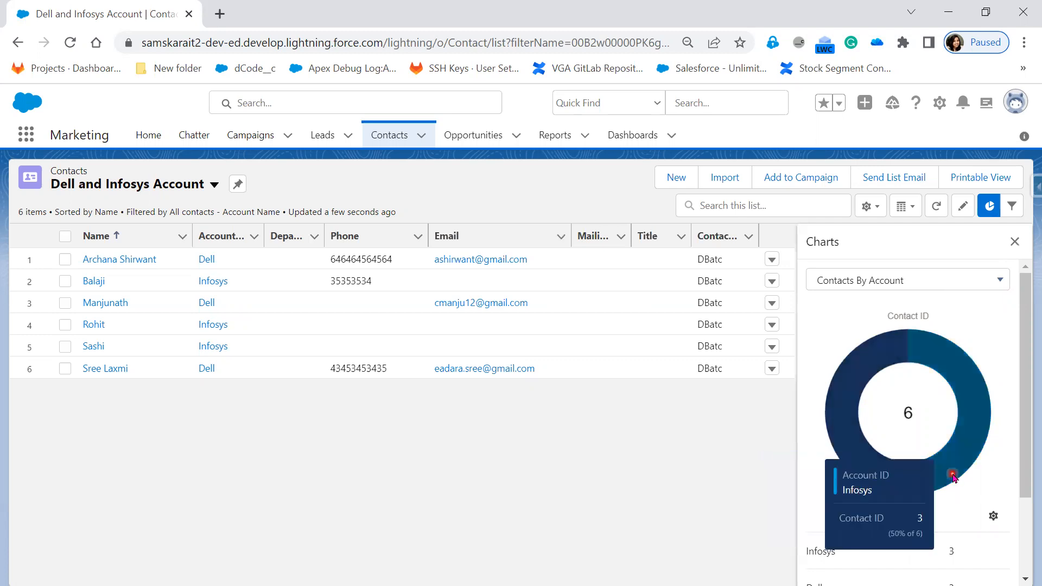
Display the Contacts By Account chart as a vertical bar chart, a horizontal bar chart, and a donut chart again.
click(993, 520)
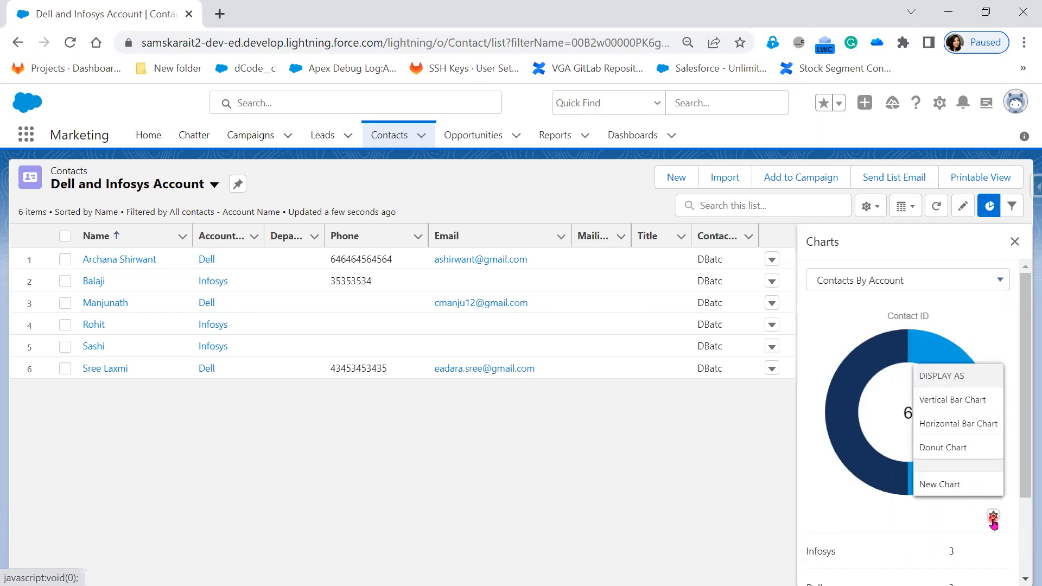
click(969, 403)
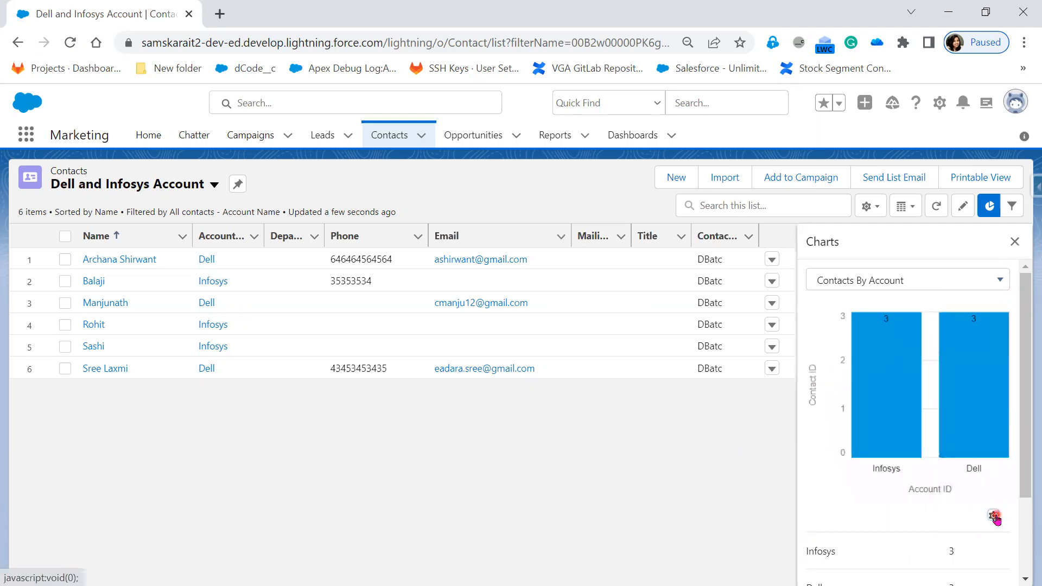
click(995, 518)
click(966, 402)
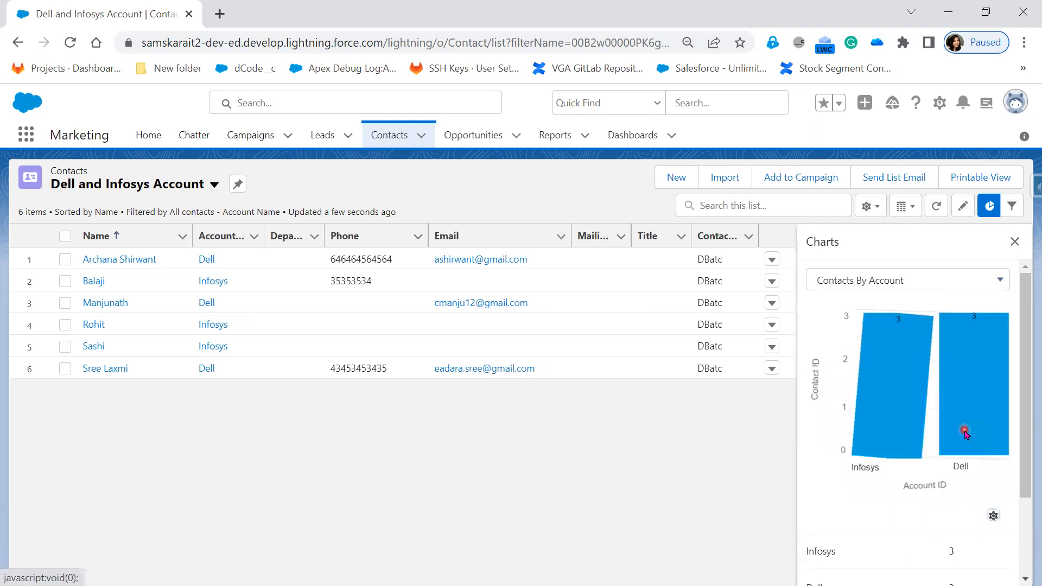
click(994, 516)
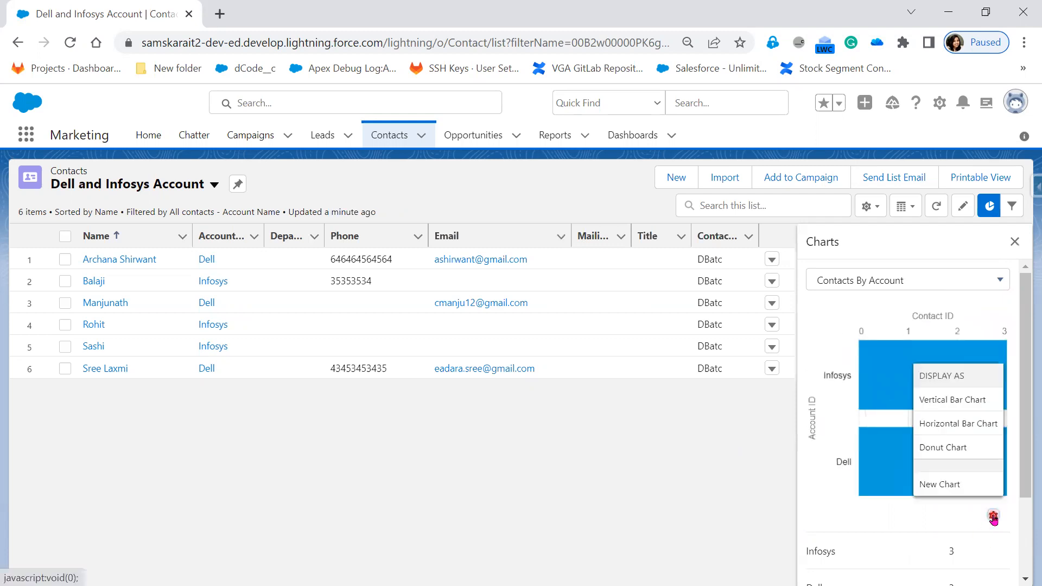
click(956, 448)
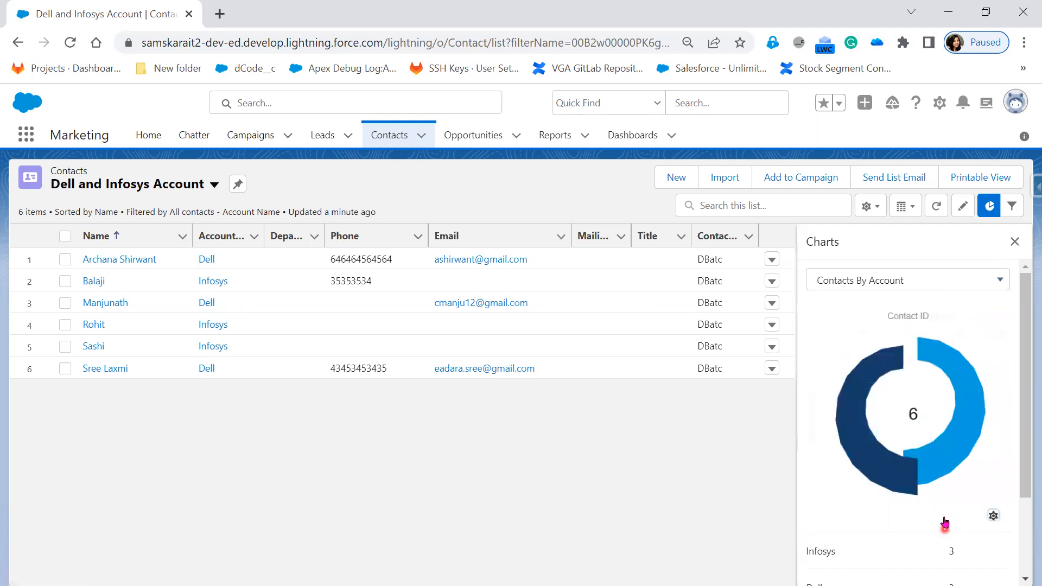
click(994, 516)
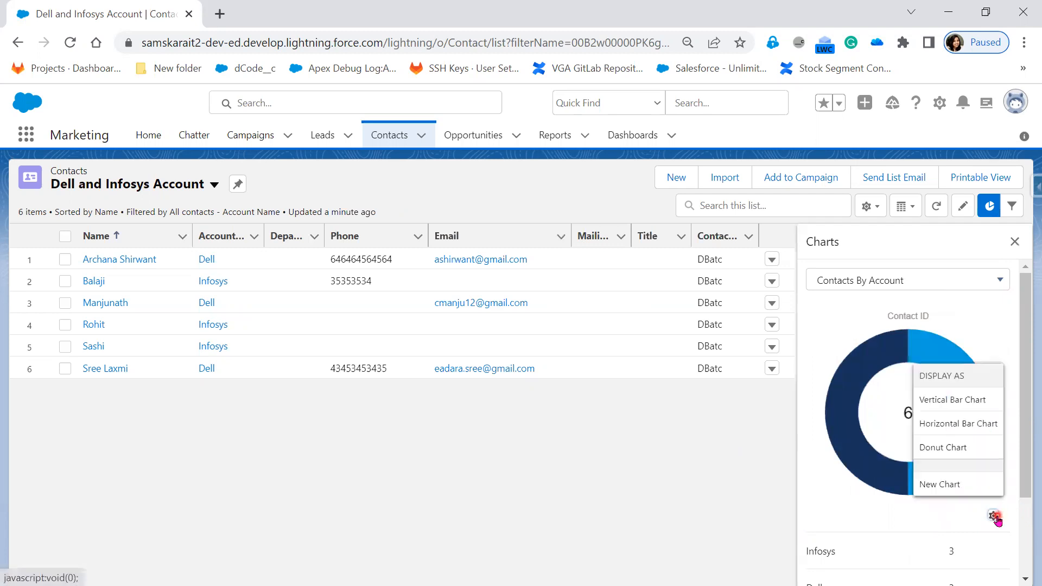
click(964, 485)
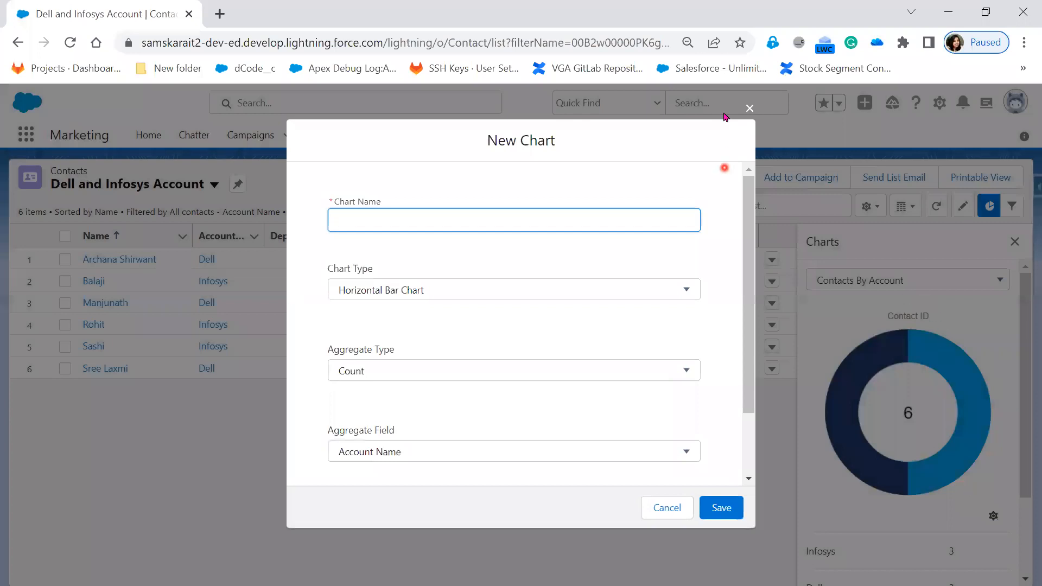
click(753, 112)
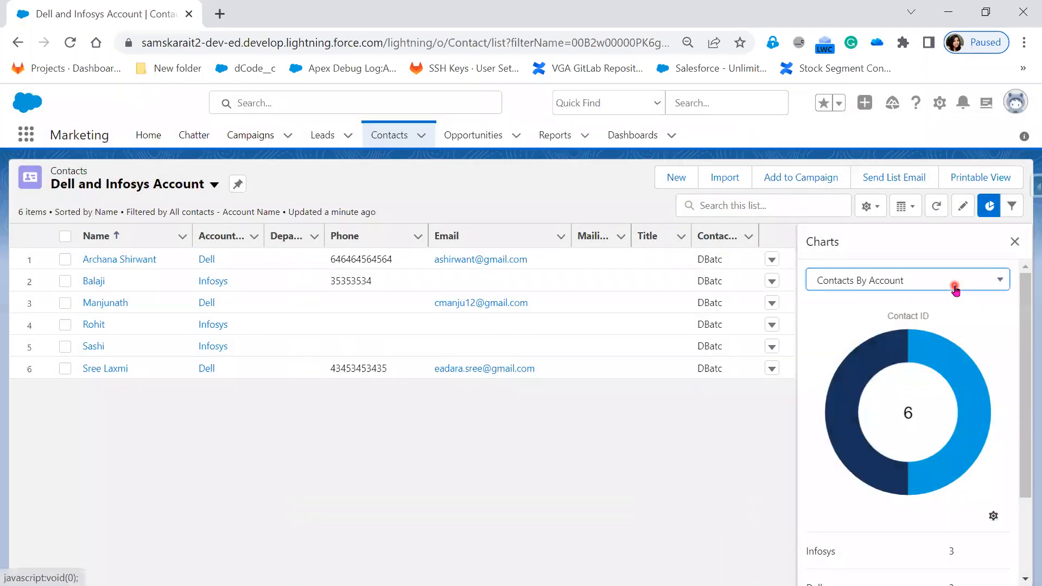
click(954, 286)
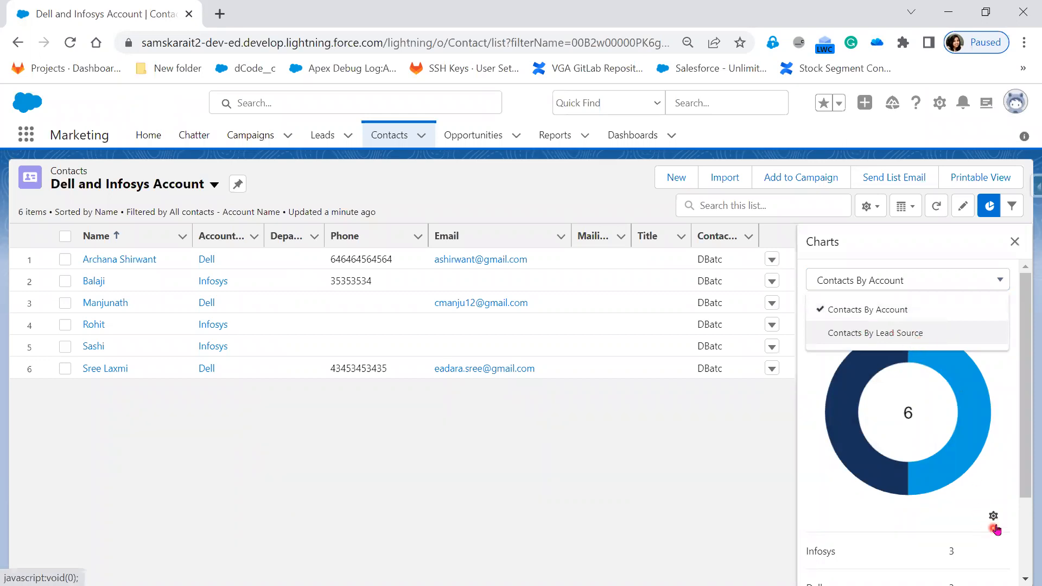
Start a new chart for the contact list and set its grouping field to First Name.
click(994, 516)
click(969, 492)
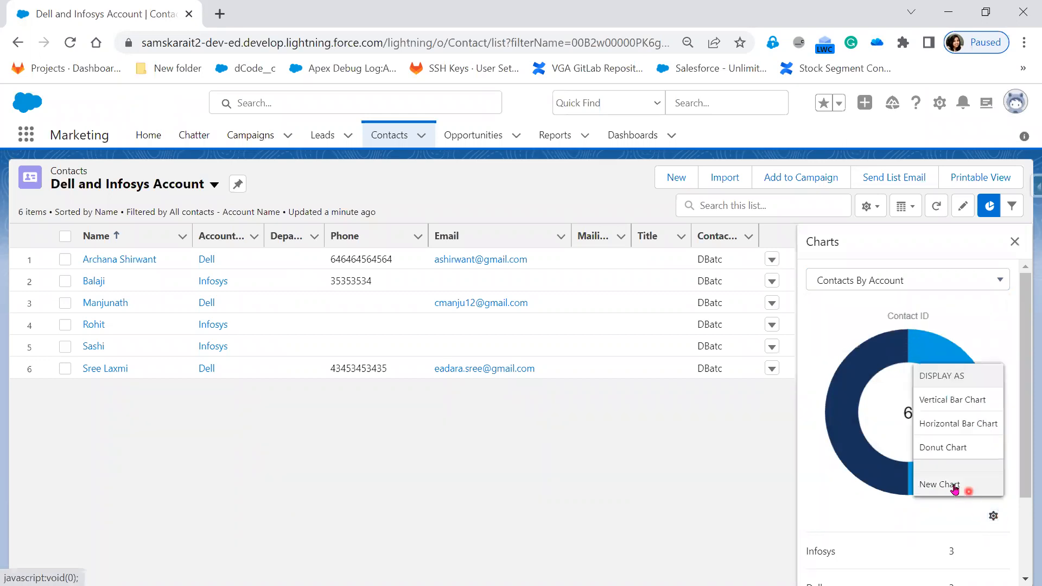
click(955, 486)
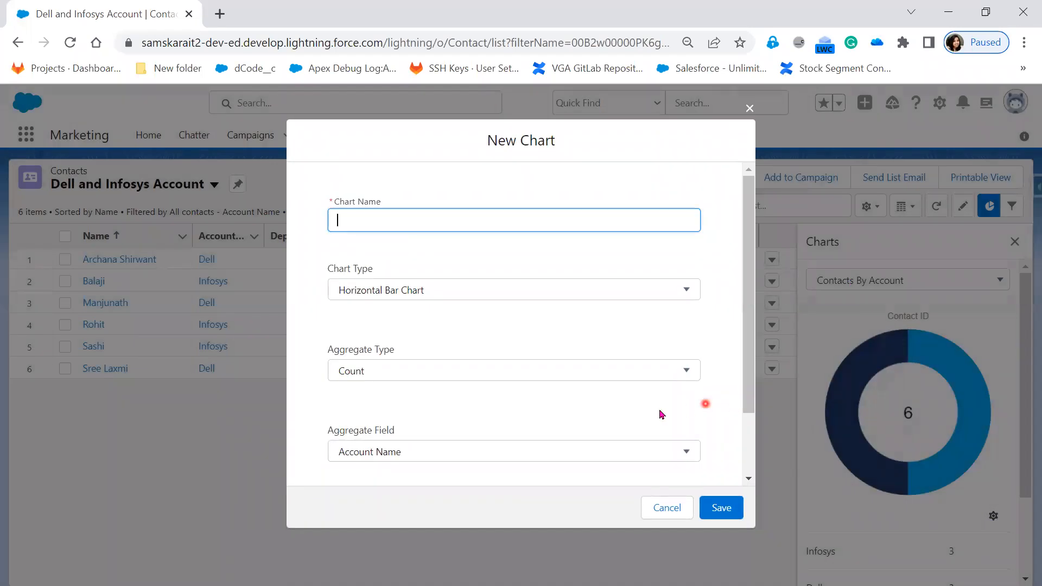
scroll(597, 423, down, 2)
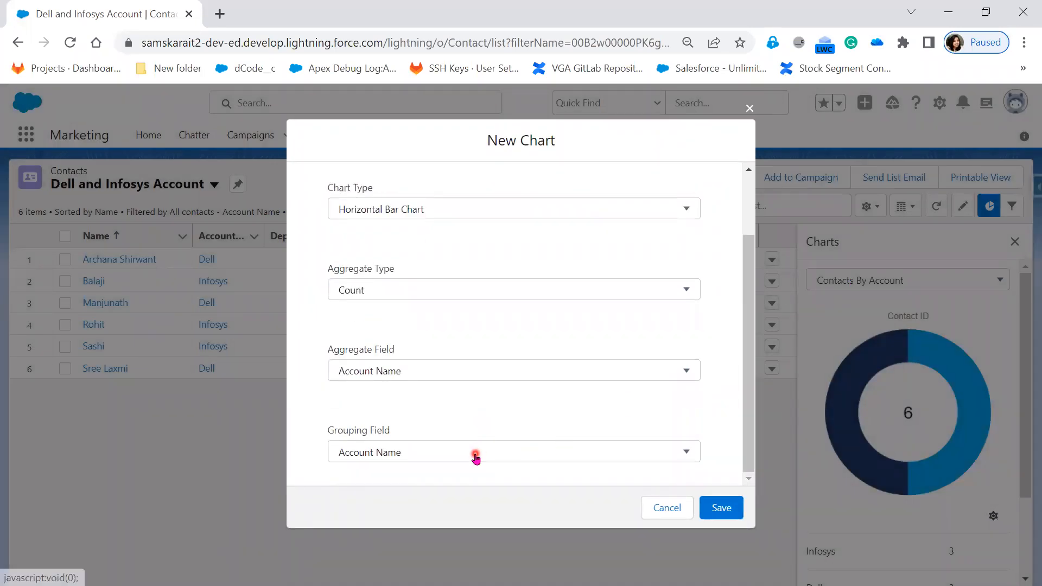
click(475, 456)
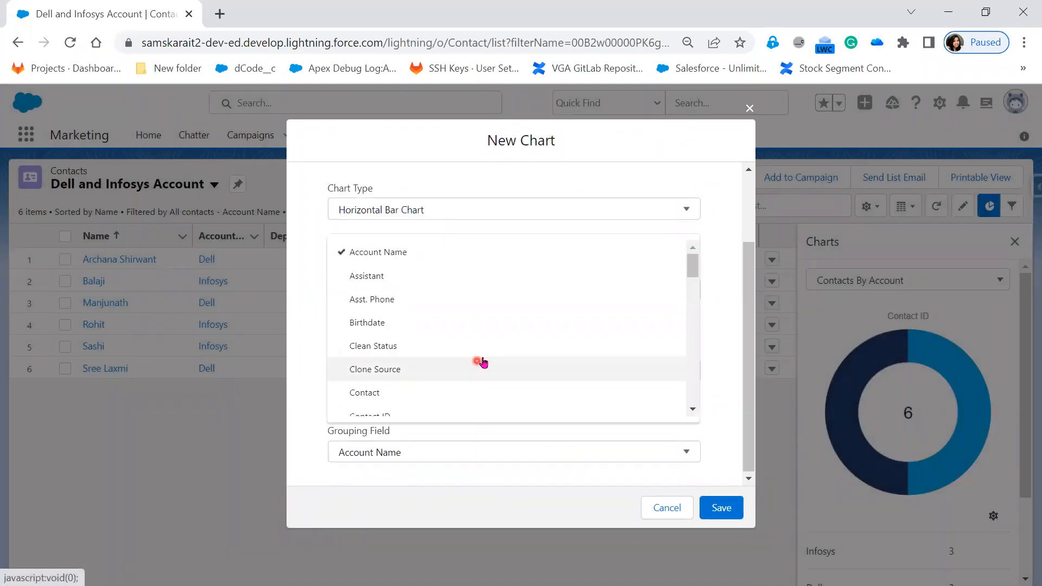
scroll(531, 366, down, 3)
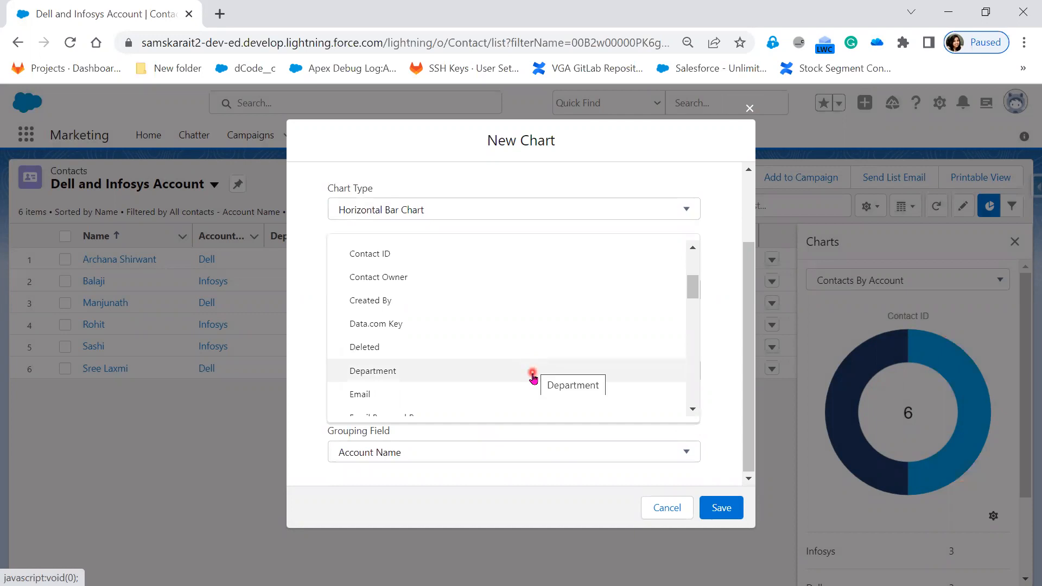
scroll(533, 380, down, 2)
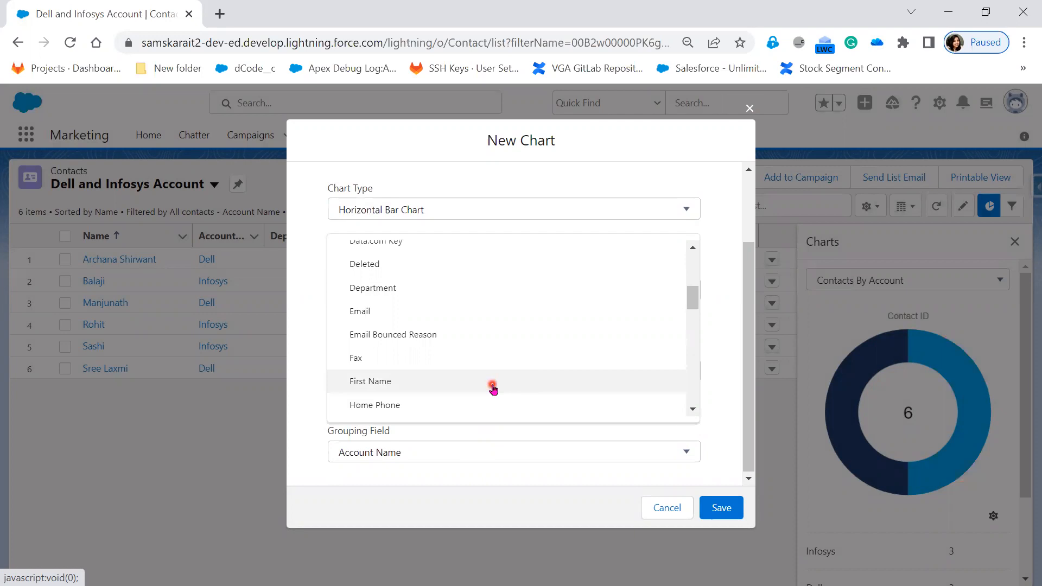
click(455, 383)
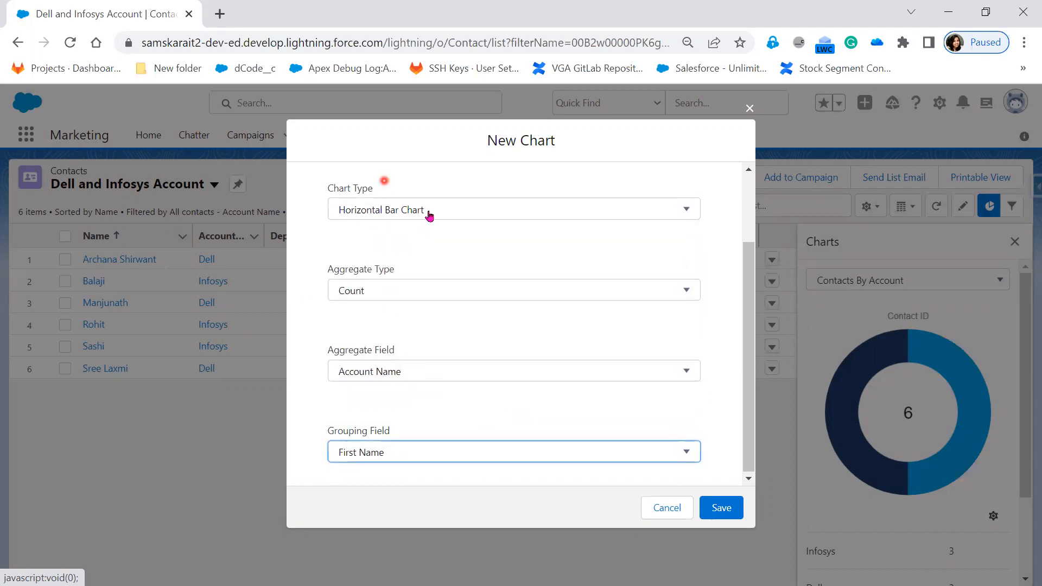
scroll(516, 363, up, 3)
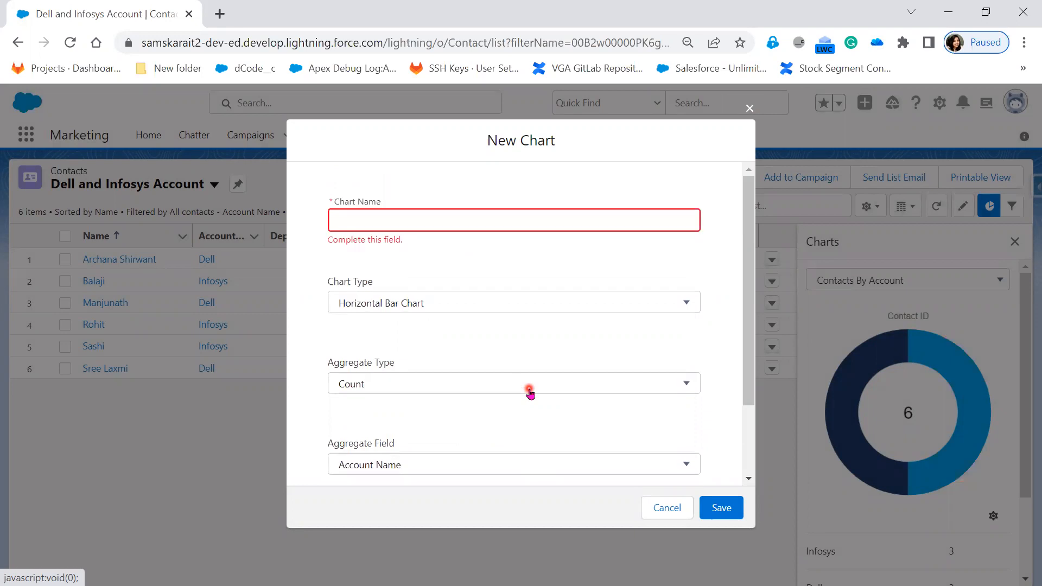
Make the new chart a Donut Chart, name it Group By First Name, and save it.
click(430, 300)
click(422, 379)
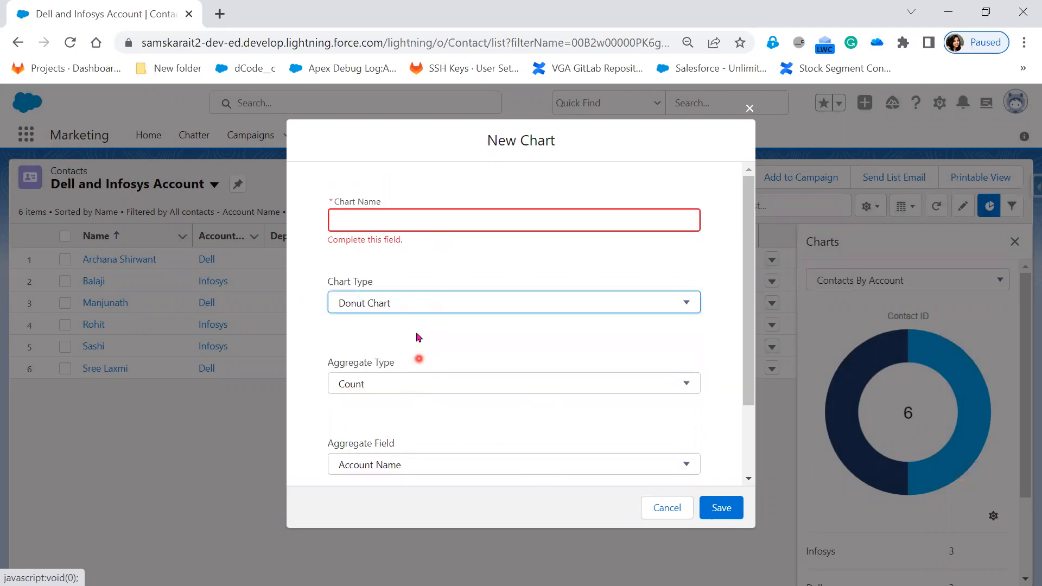
click(381, 223)
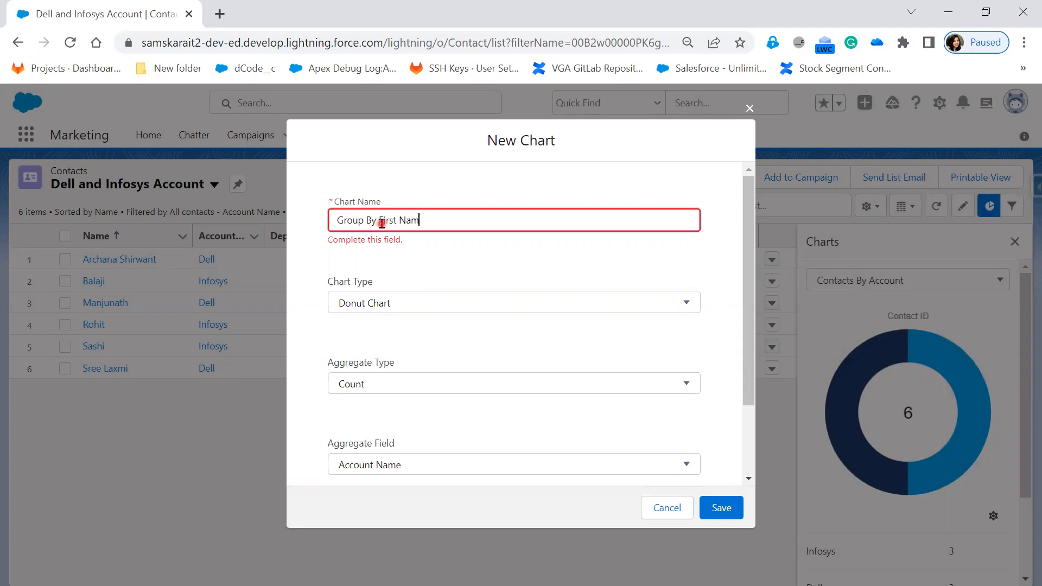
click(728, 512)
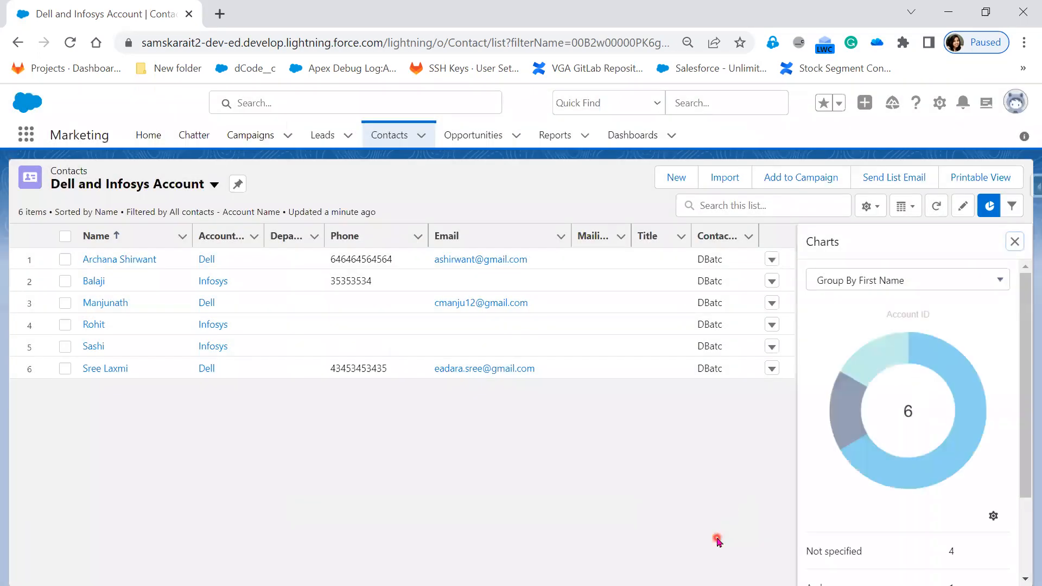
Review the available charts and examine the Group By First Name chart's segments and breakdown.
click(951, 286)
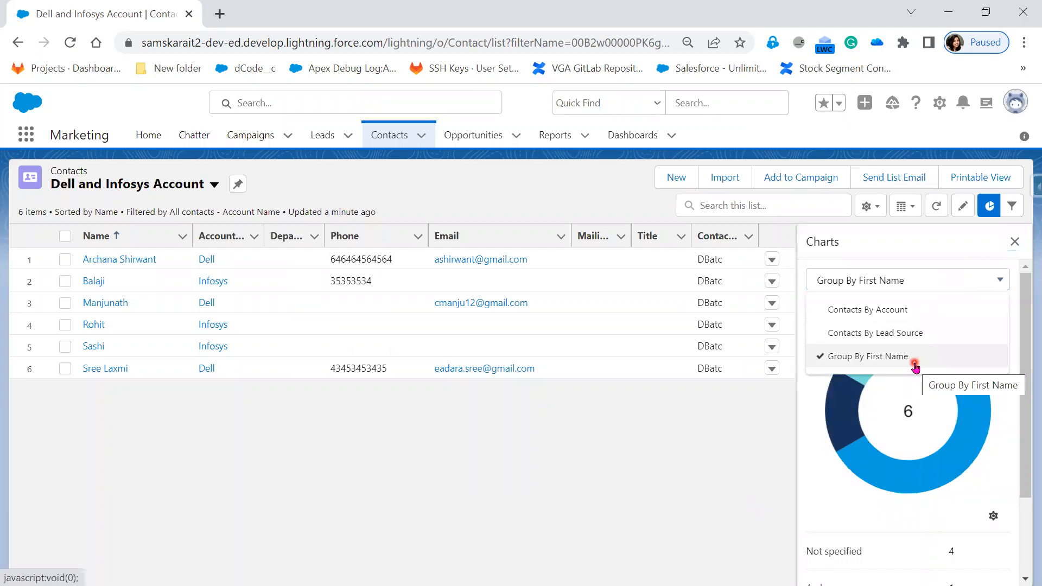
click(824, 492)
scroll(825, 491, down, 1)
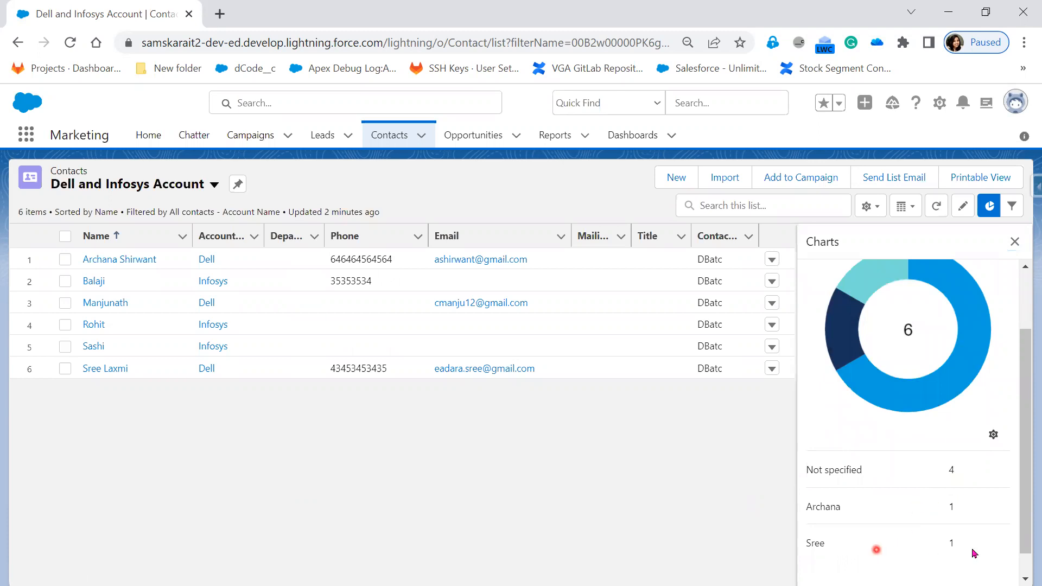
scroll(934, 473, up, 1)
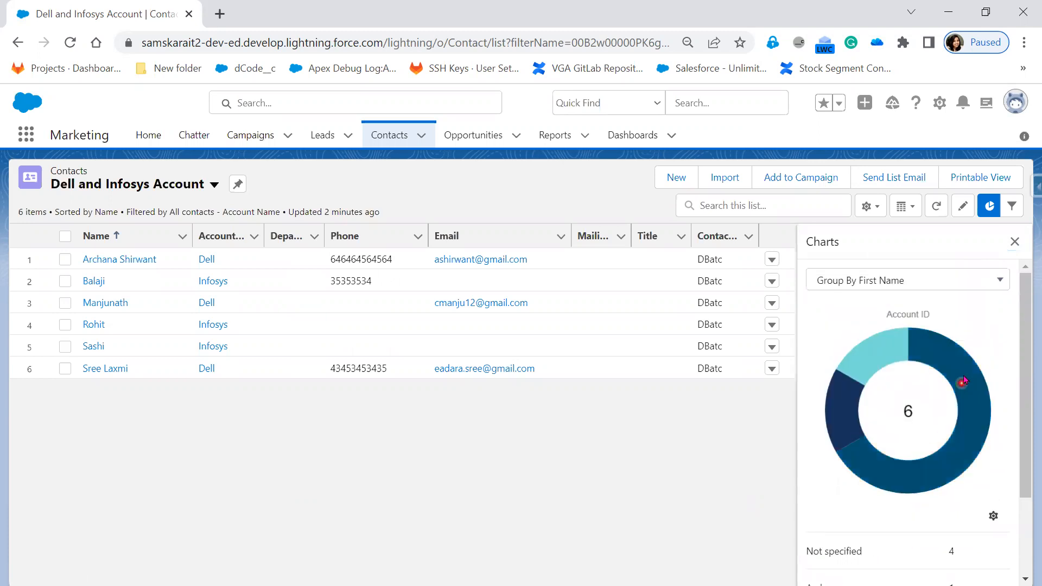
mouse_move(972, 385)
Show the Contacts By Lead Source chart, examine each segment and the breakdown, and close the charts.
click(919, 286)
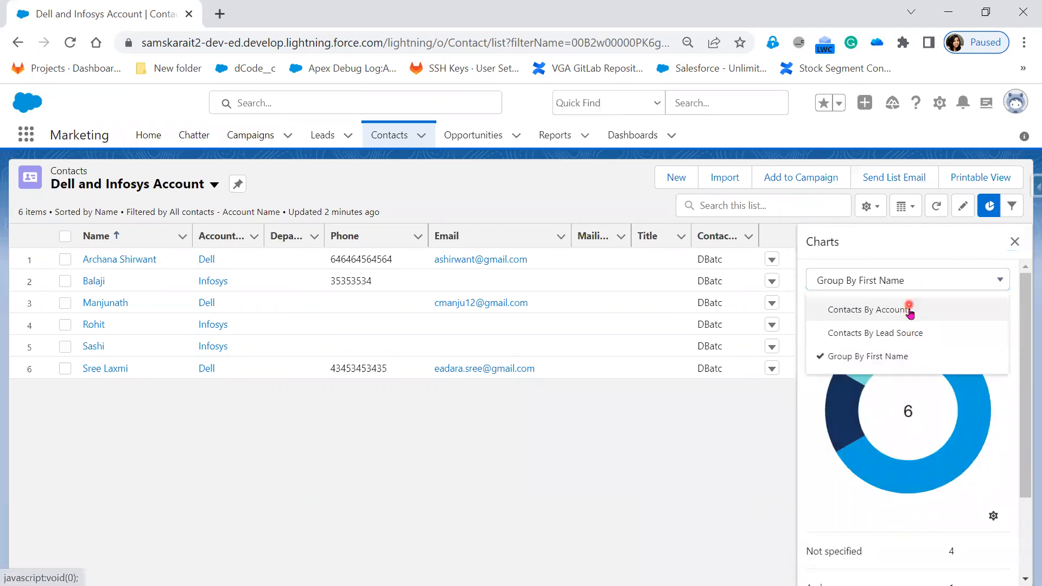
click(884, 334)
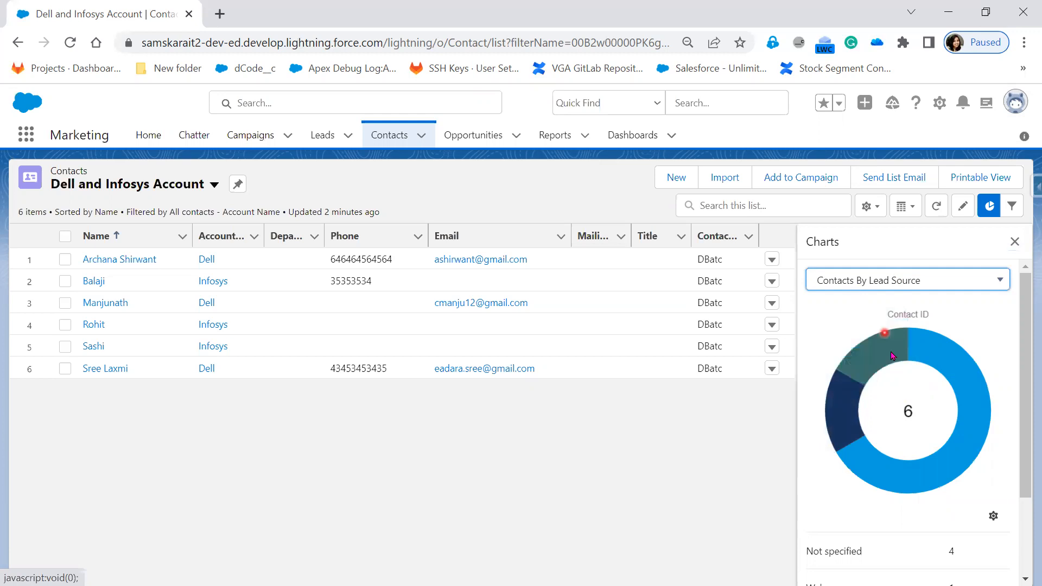
mouse_move(888, 356)
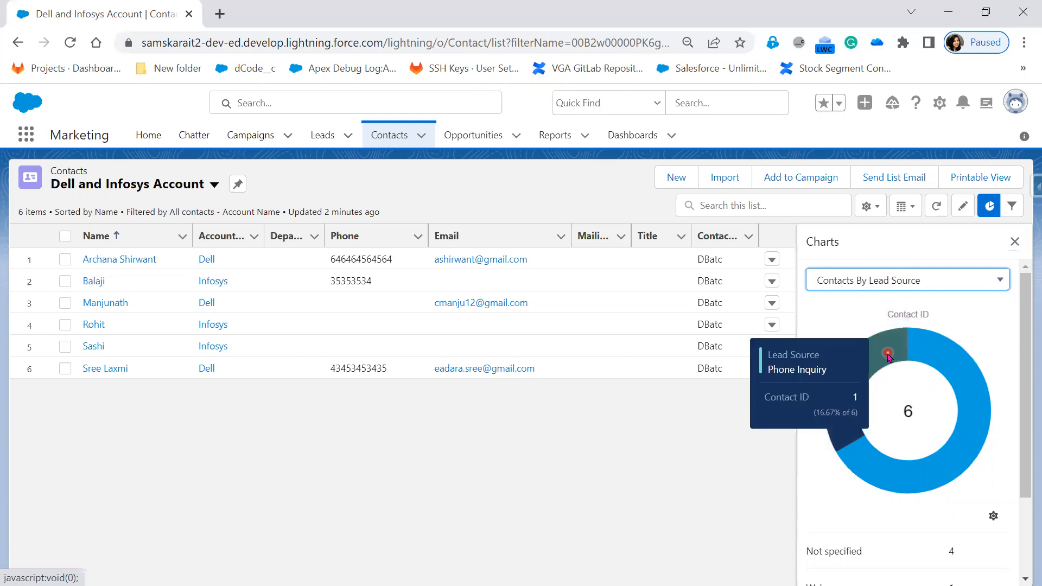
mouse_move(955, 354)
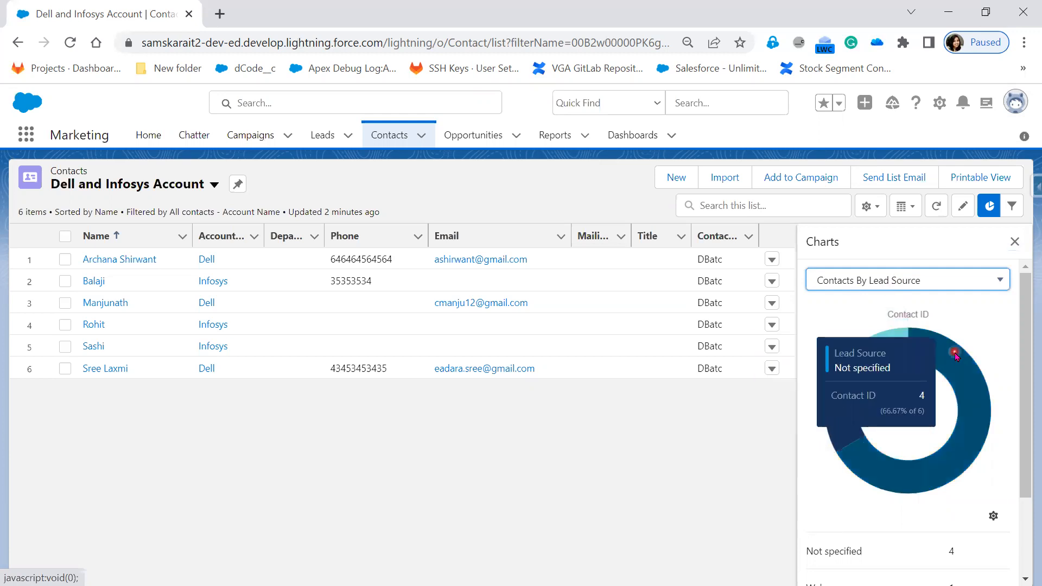
mouse_move(849, 429)
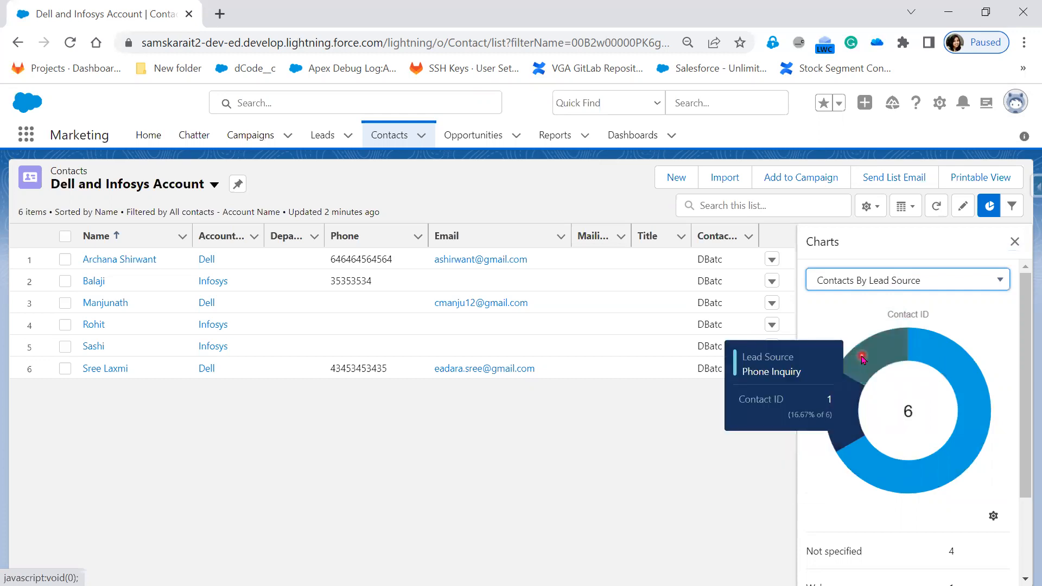
mouse_move(841, 409)
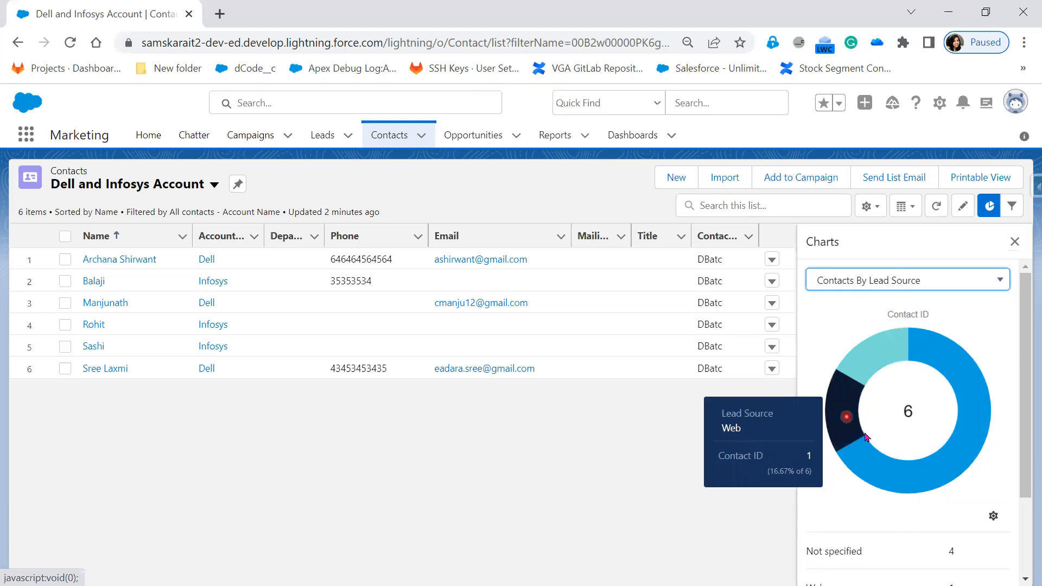
mouse_move(899, 470)
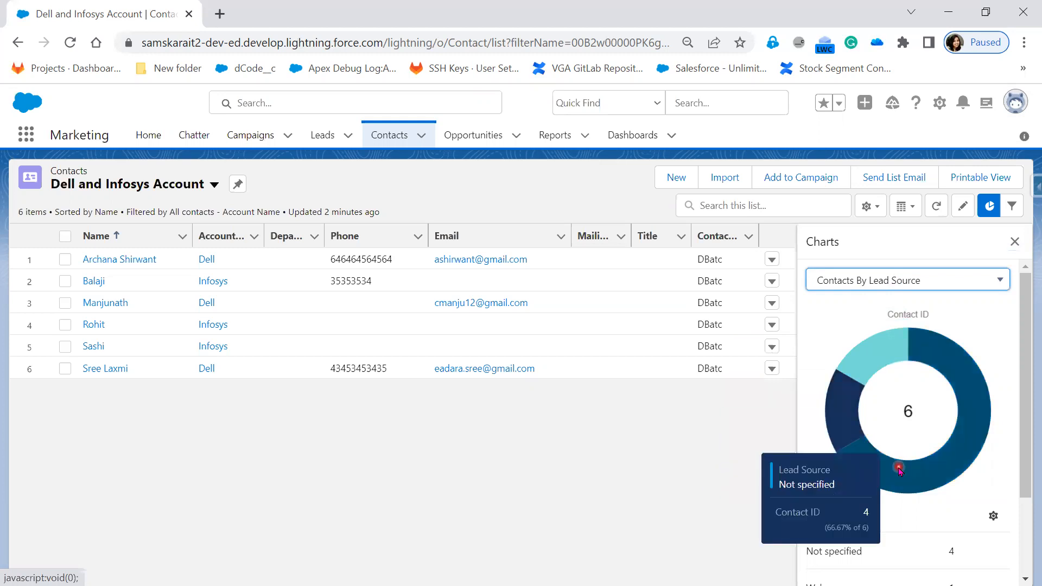
scroll(999, 396, down, 3)
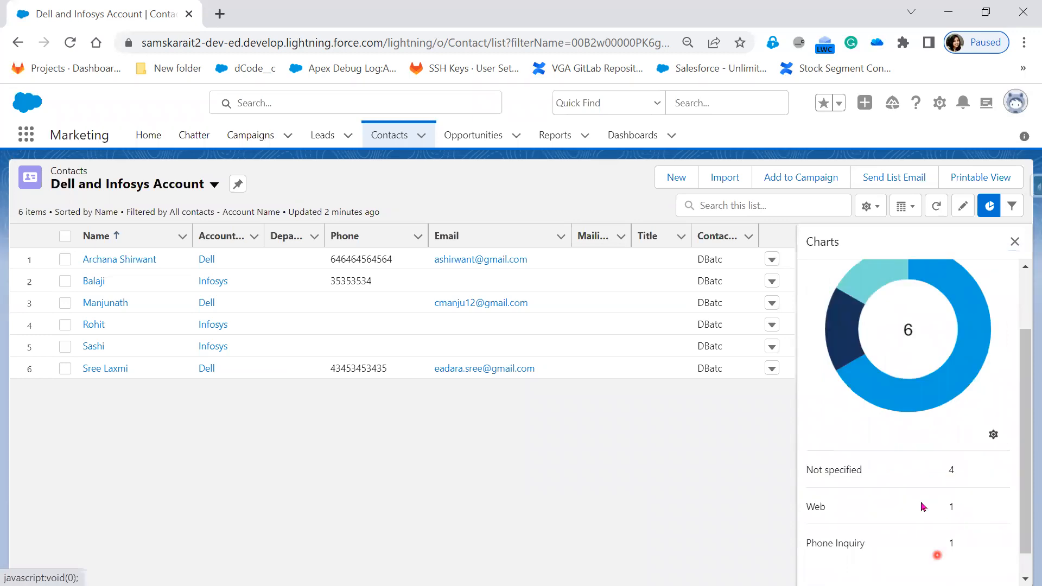
scroll(930, 422, up, 3)
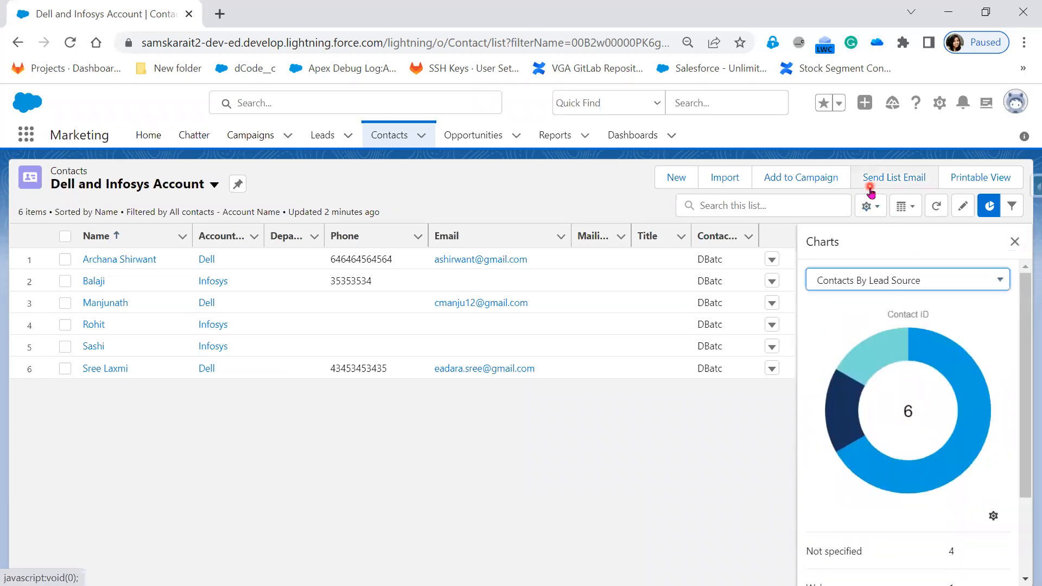
click(1015, 242)
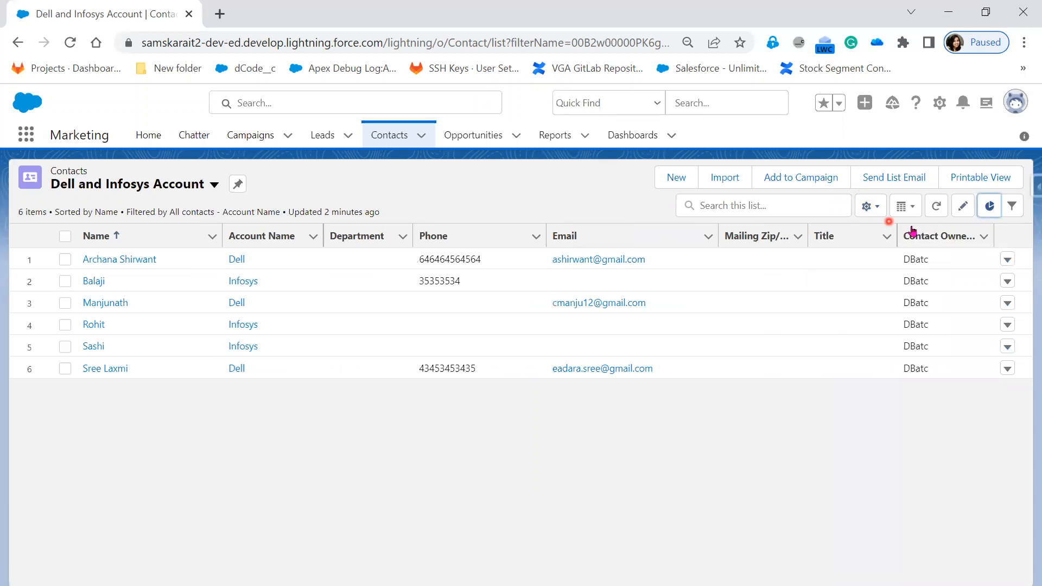
Visit the Leads, Campaigns and Contacts lists in turn to check which list view each opens by default.
click(333, 136)
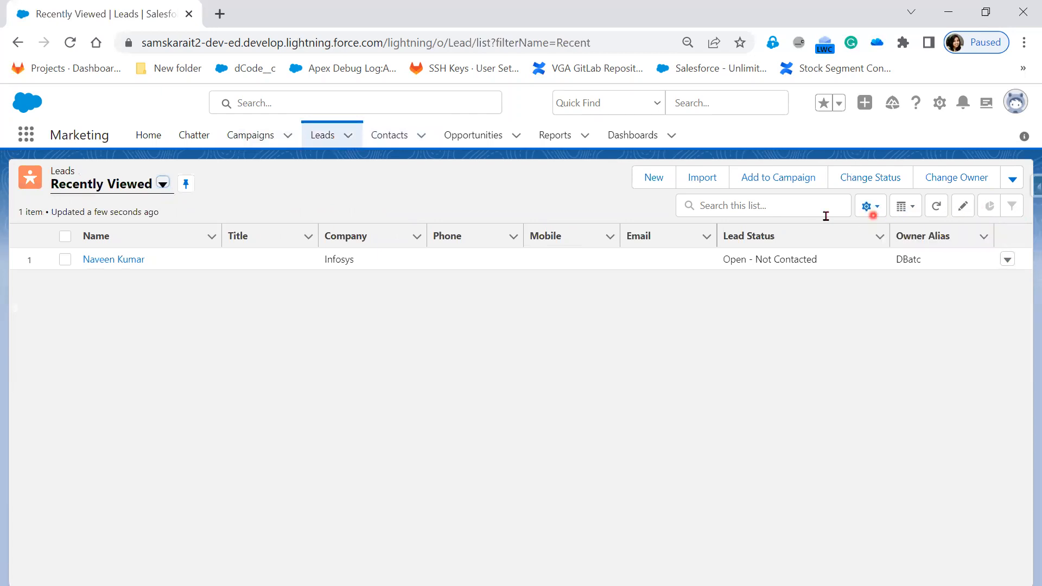
click(245, 136)
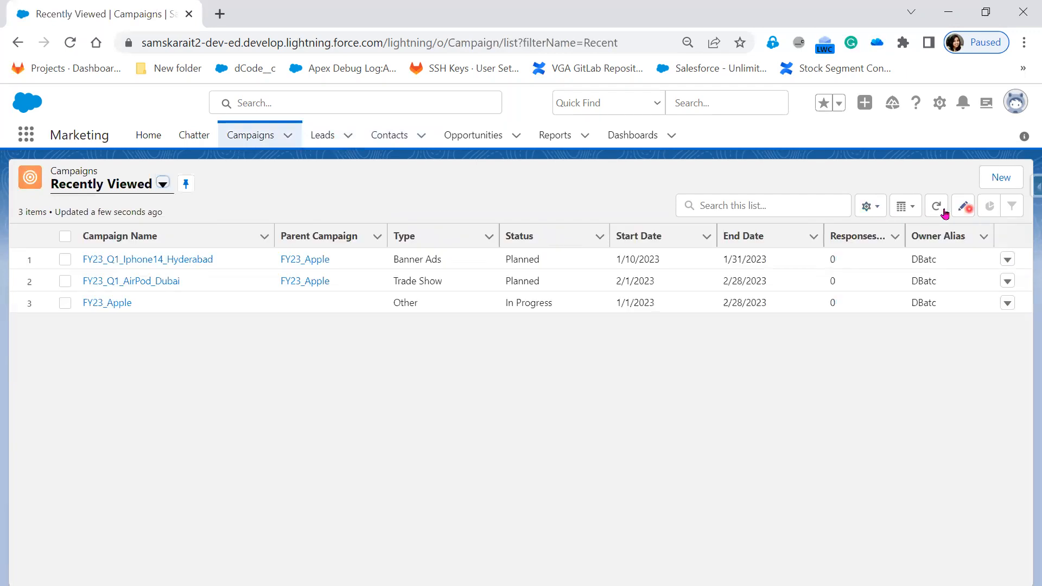
click(408, 144)
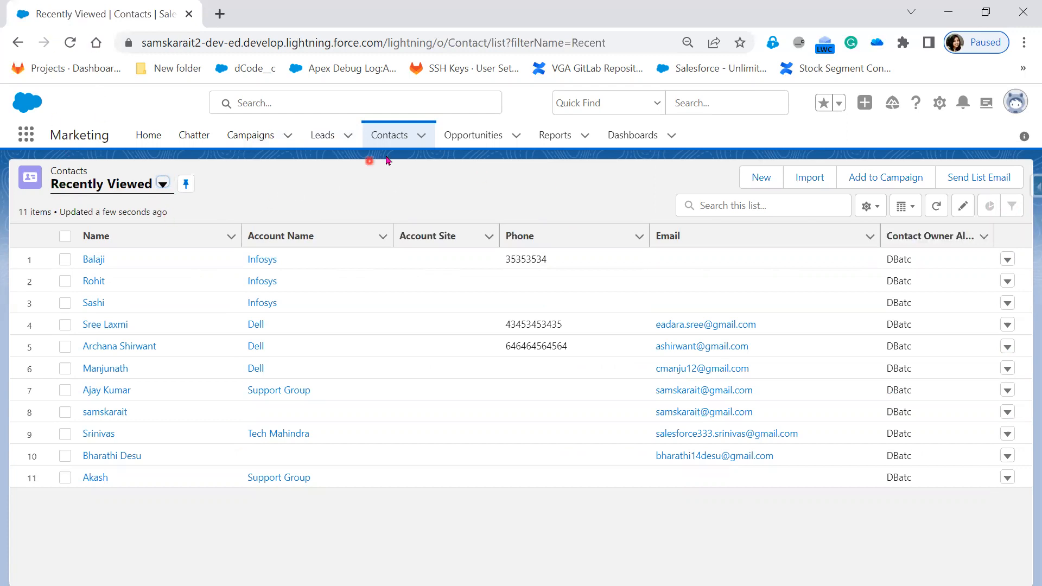
click(332, 139)
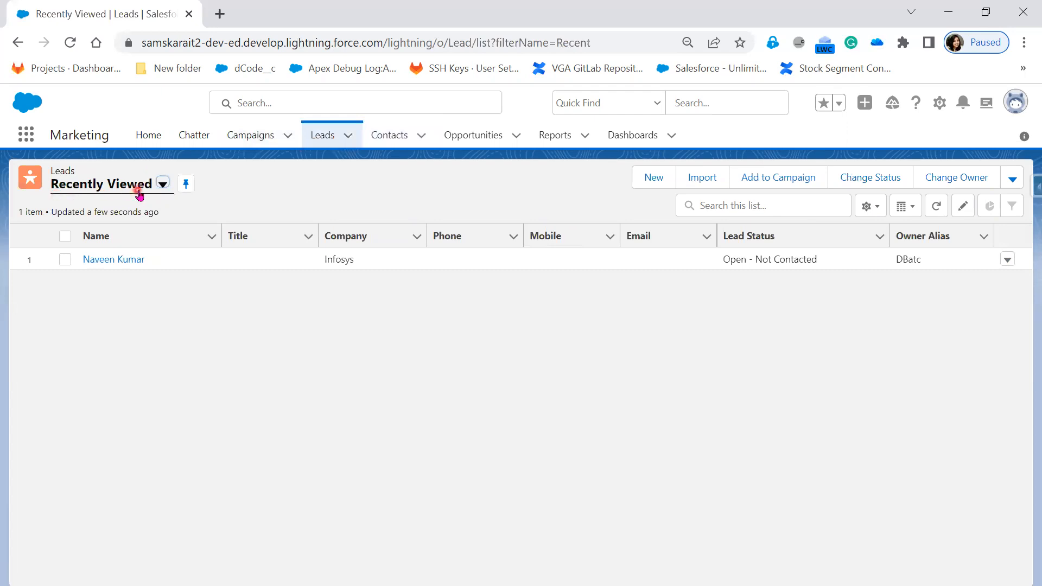
click(378, 143)
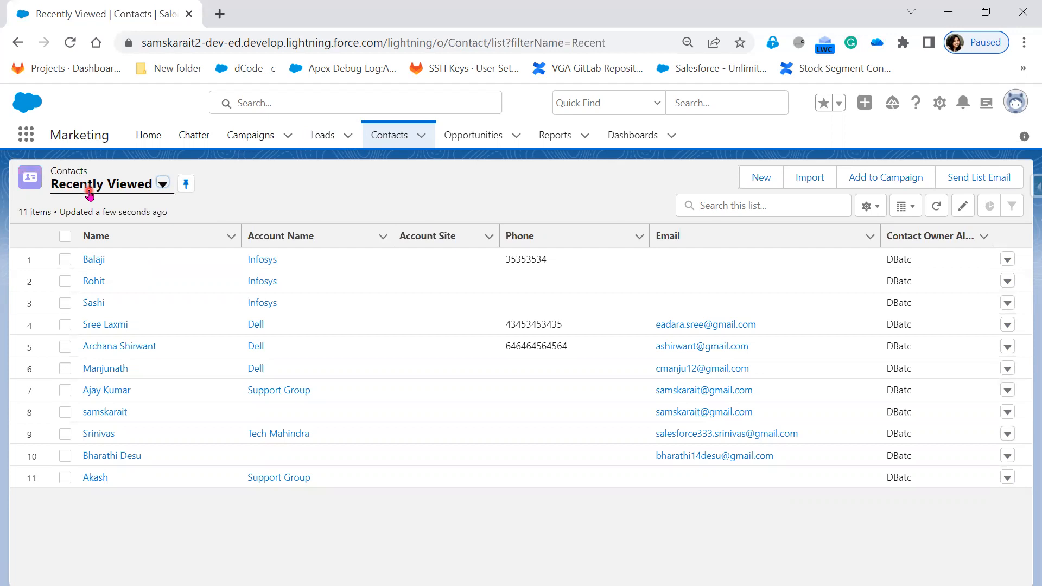
Switch the contacts to the Dell and Infosys Account list view and pin it as the default.
click(166, 187)
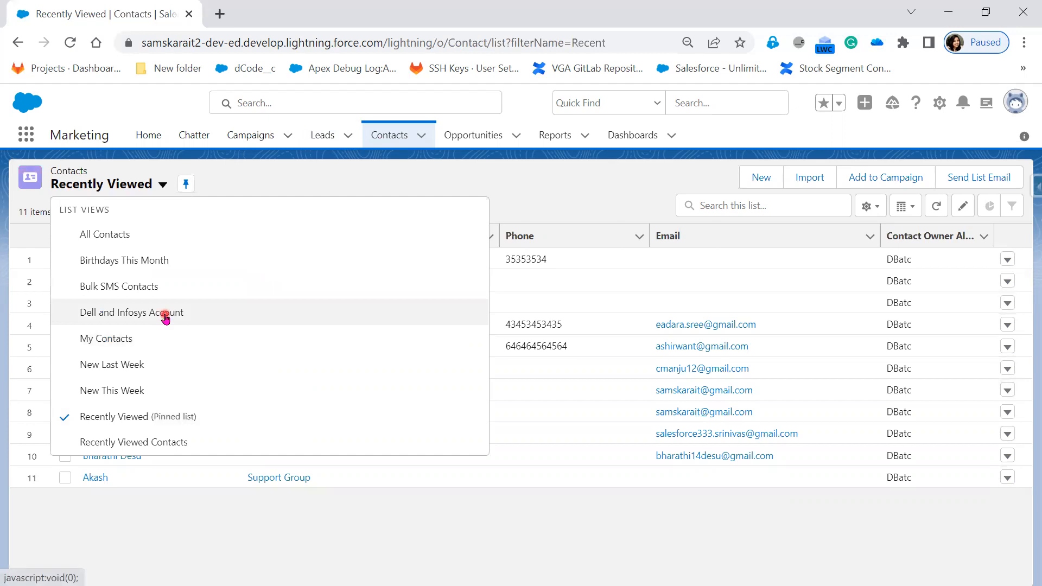
click(165, 315)
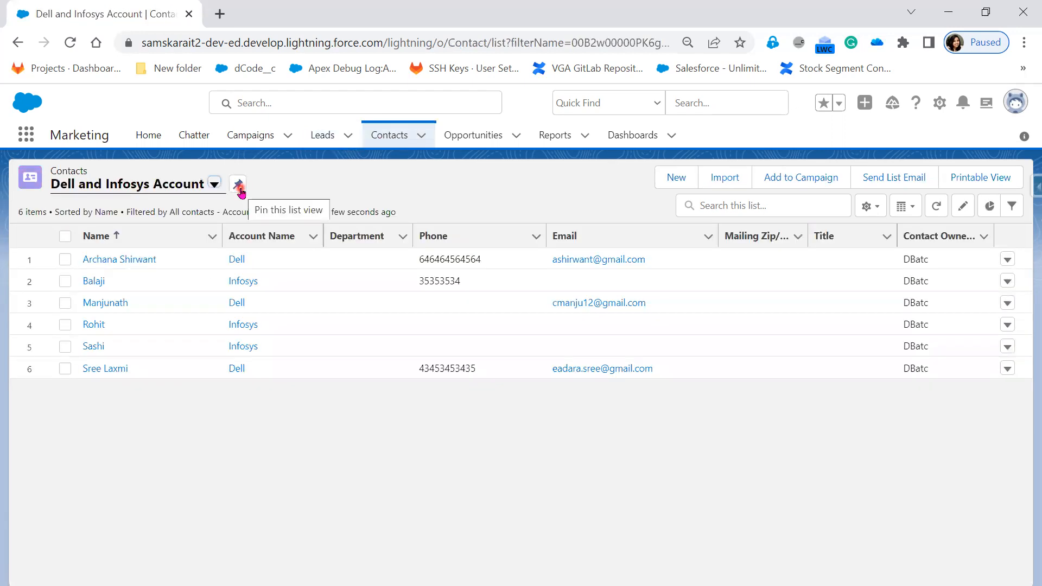
click(238, 186)
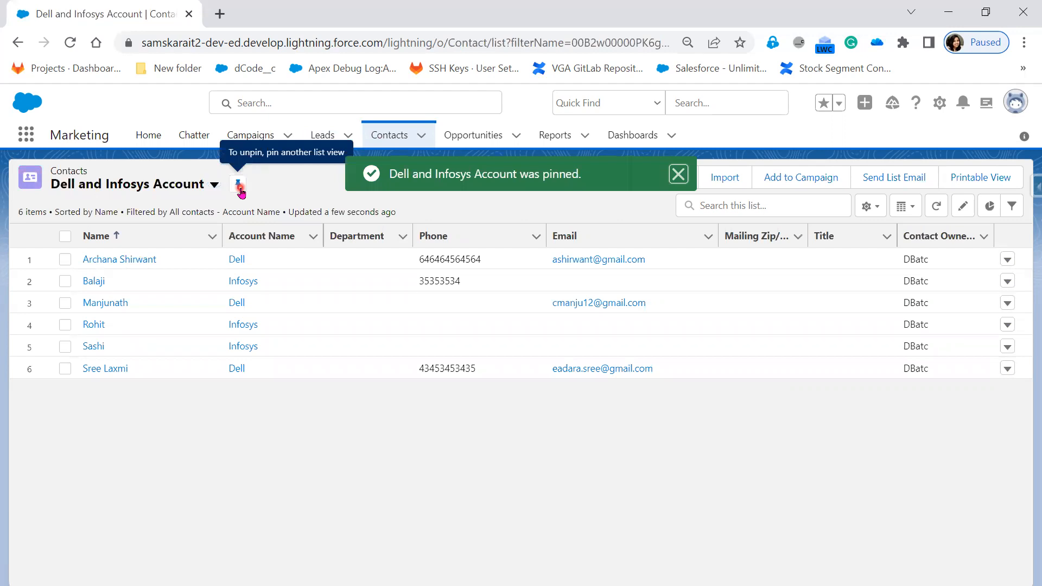
click(298, 191)
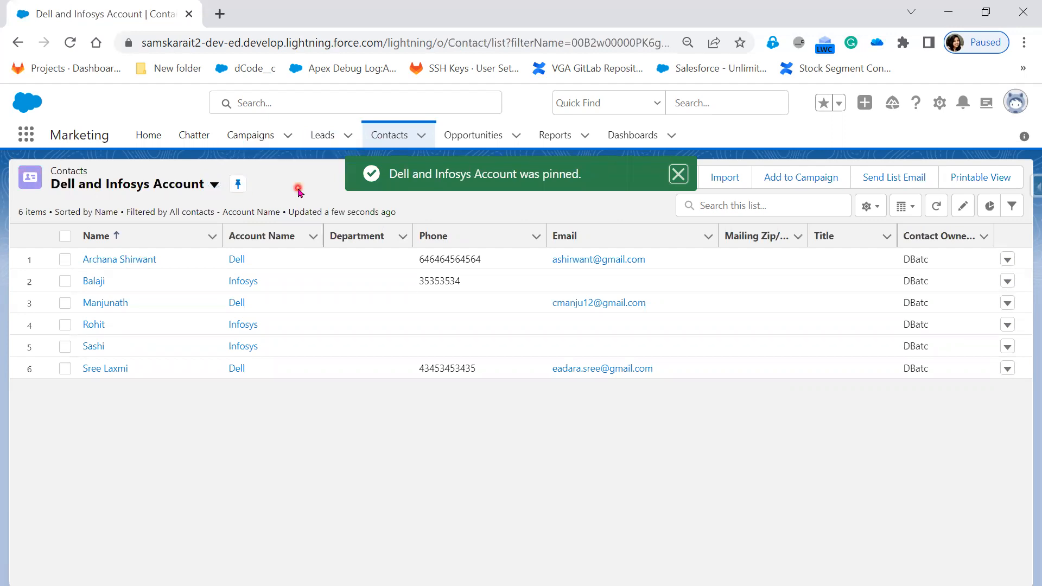
Visit Campaigns, Leads and Opportunities, and return to Contacts to check which list view loads by default.
click(266, 140)
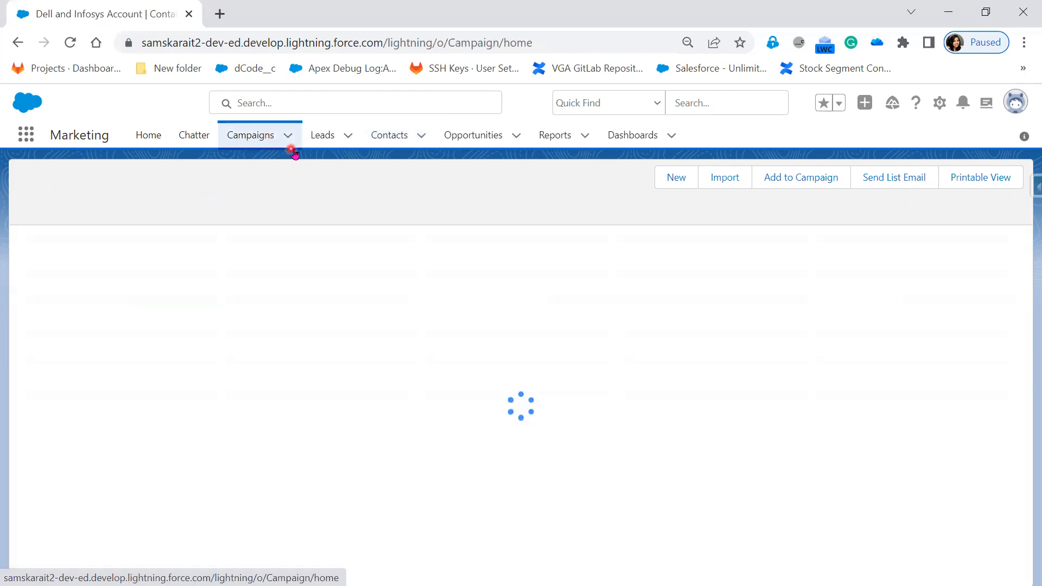
click(321, 139)
click(473, 140)
click(390, 139)
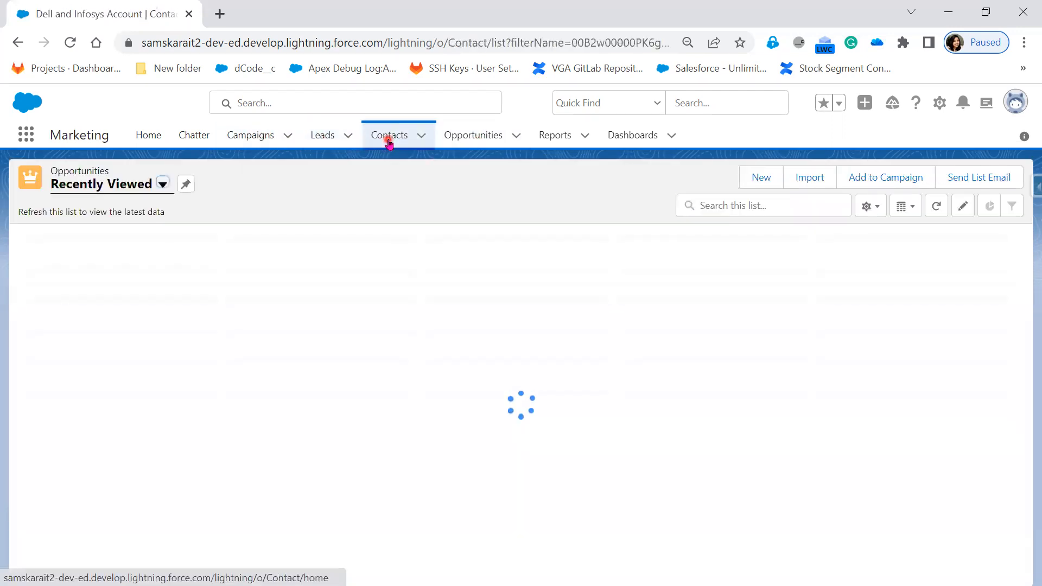
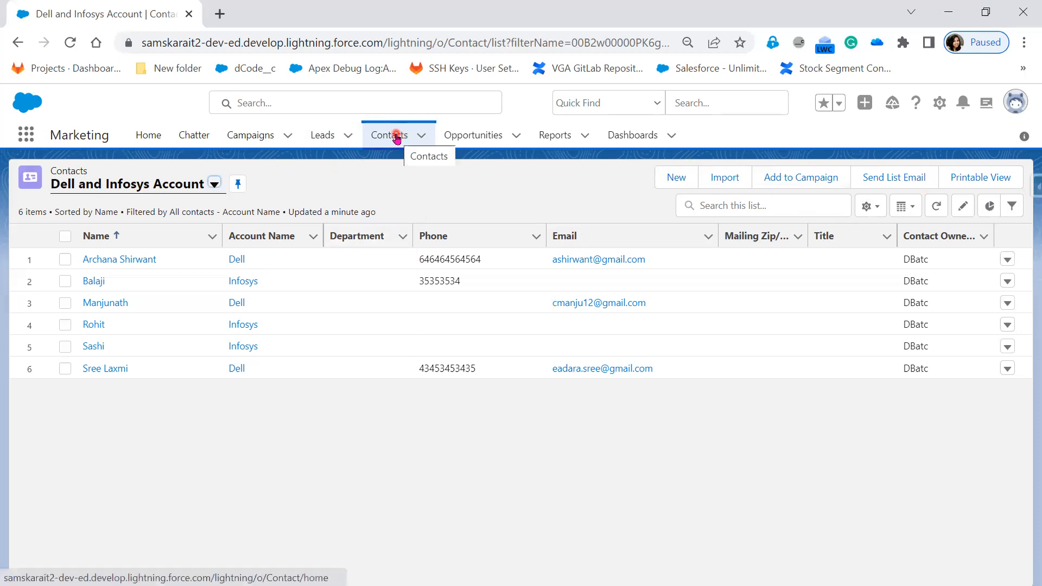
Open the Contact object's List View Button Layout for editing in setup and review its standard buttons.
click(941, 104)
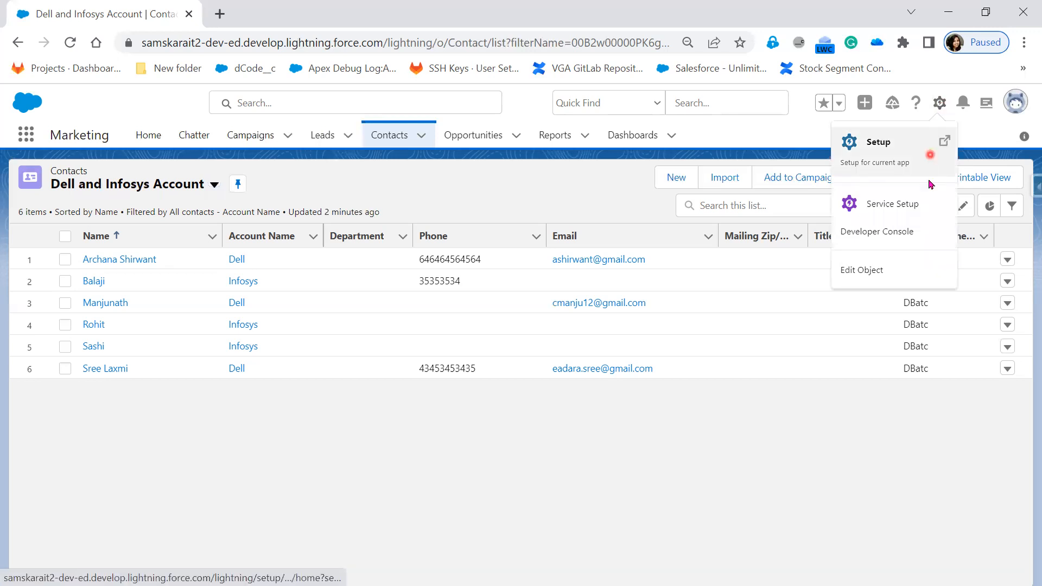
click(883, 282)
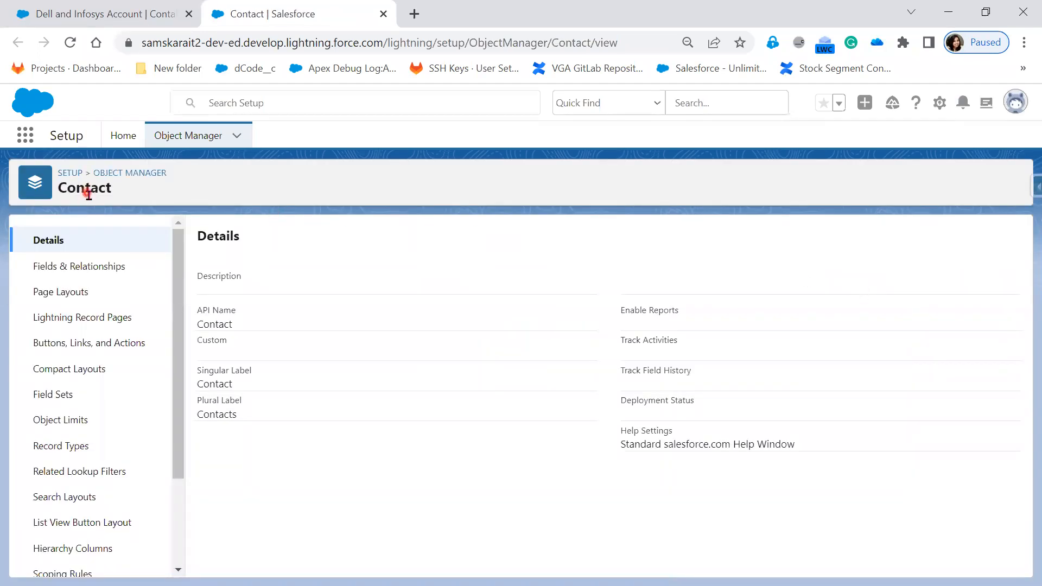
click(150, 534)
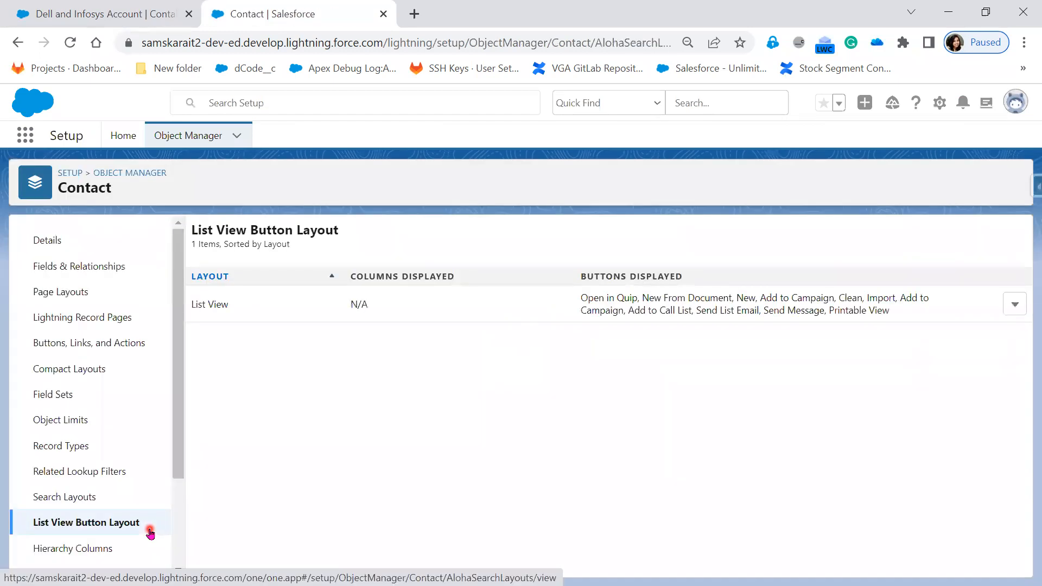
click(1019, 310)
click(986, 350)
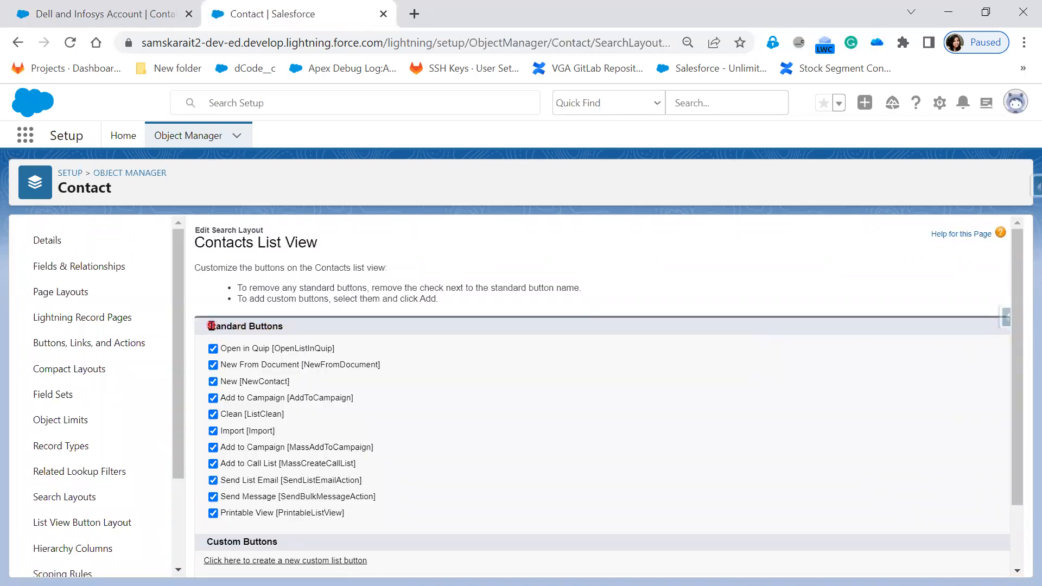
drag(207, 324, 296, 326)
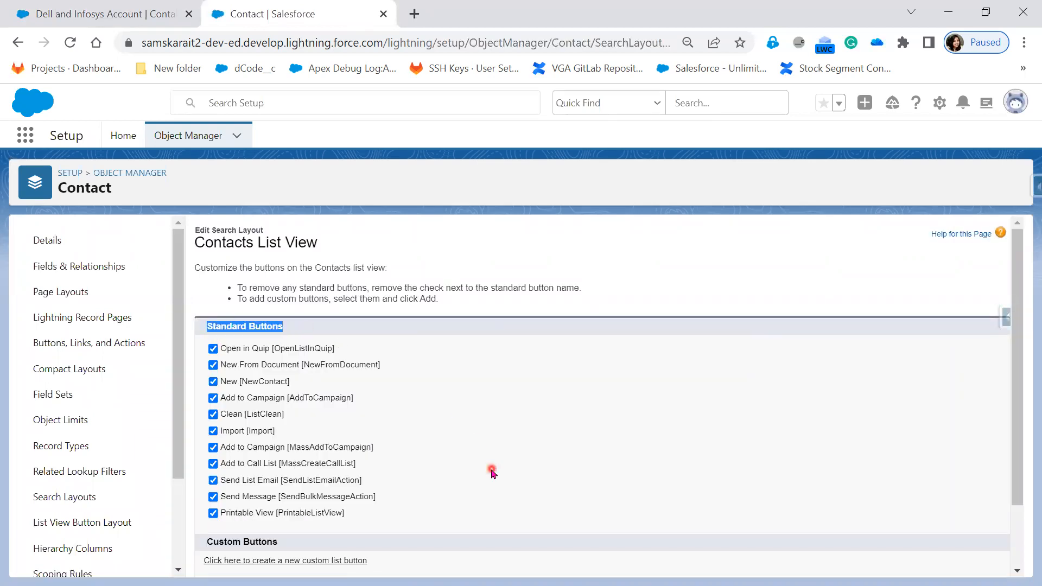
scroll(417, 454, down, 1)
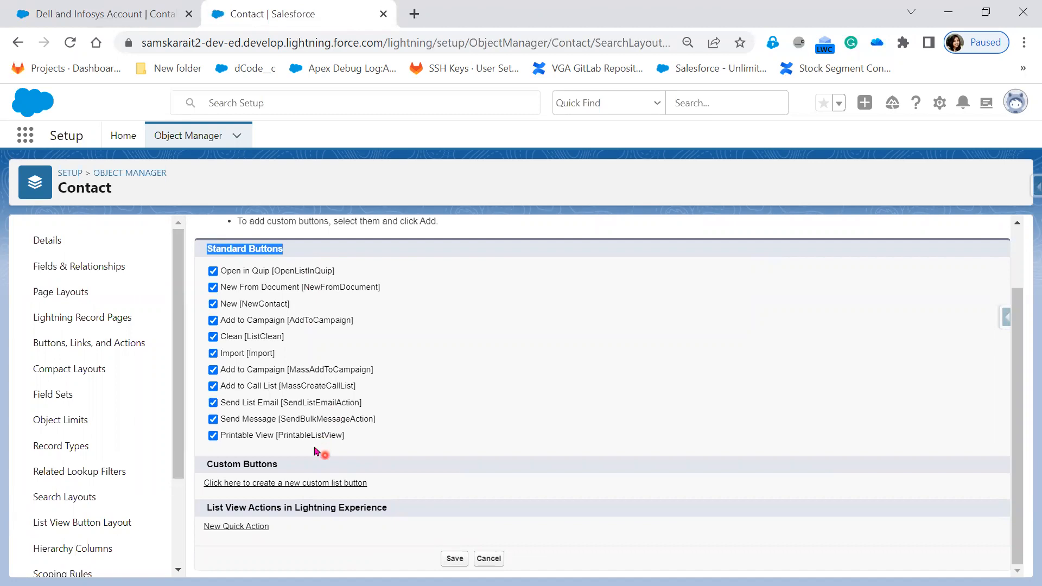
Remove the standard New button from the Contacts list view button layout, save it, and reload the contact list.
click(213, 307)
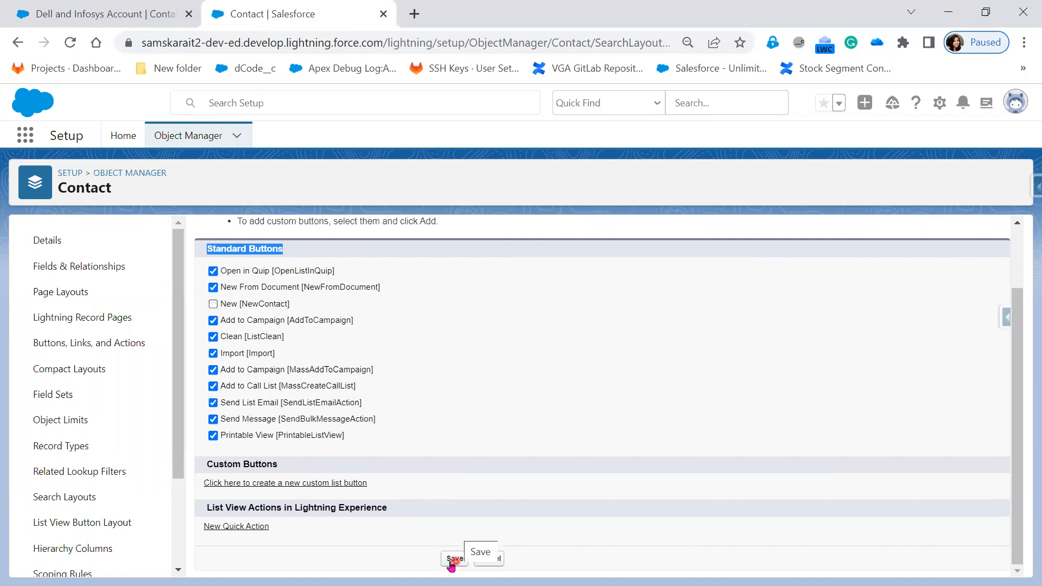
click(133, 11)
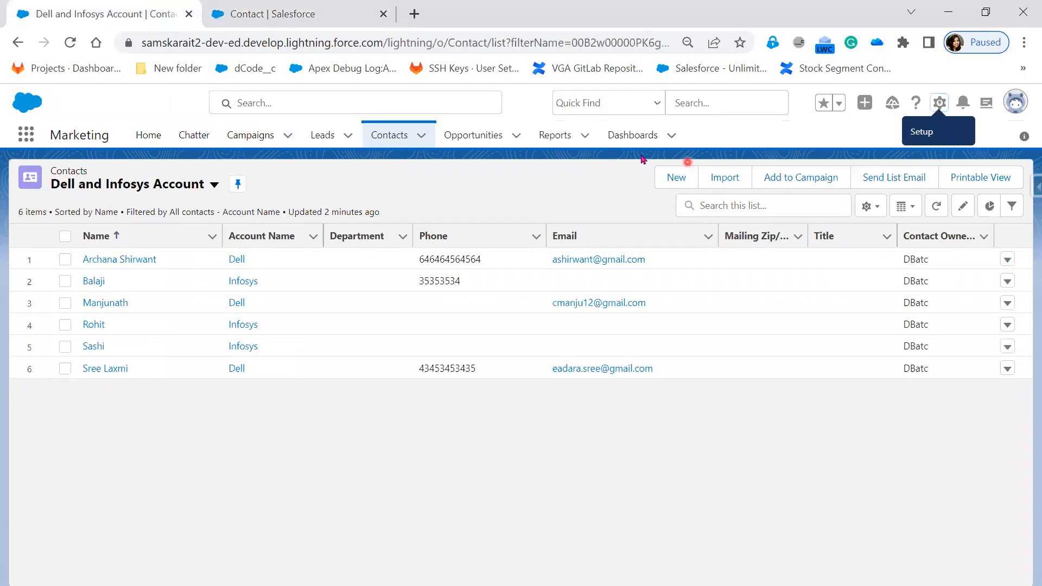
click(328, 10)
click(455, 560)
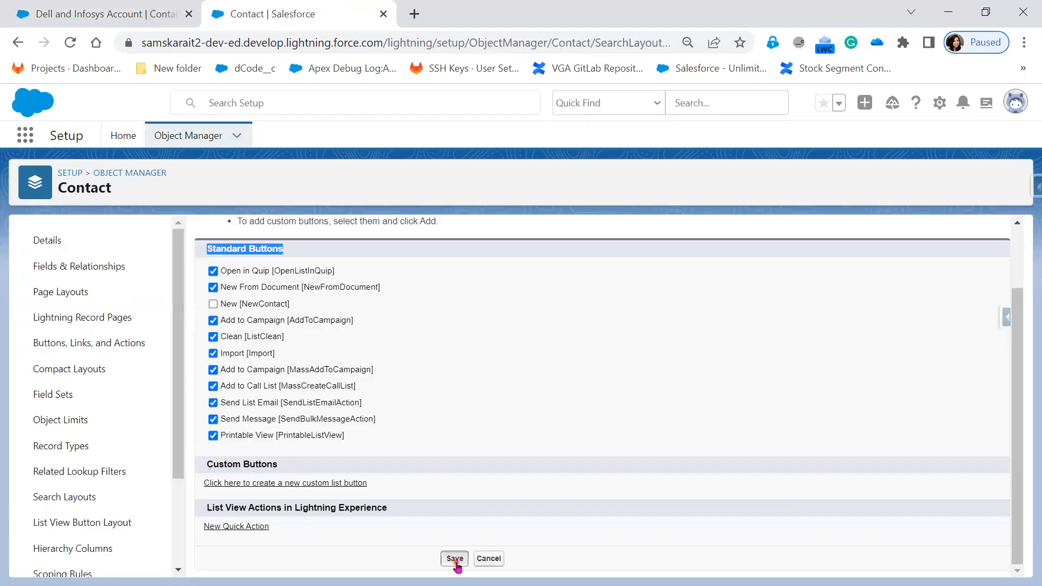
click(93, 14)
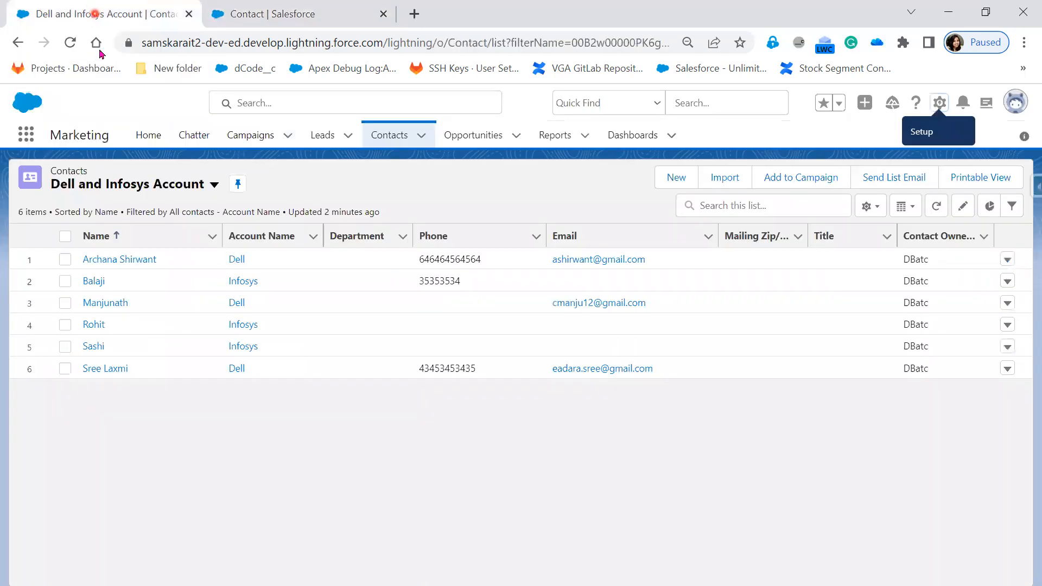
click(70, 43)
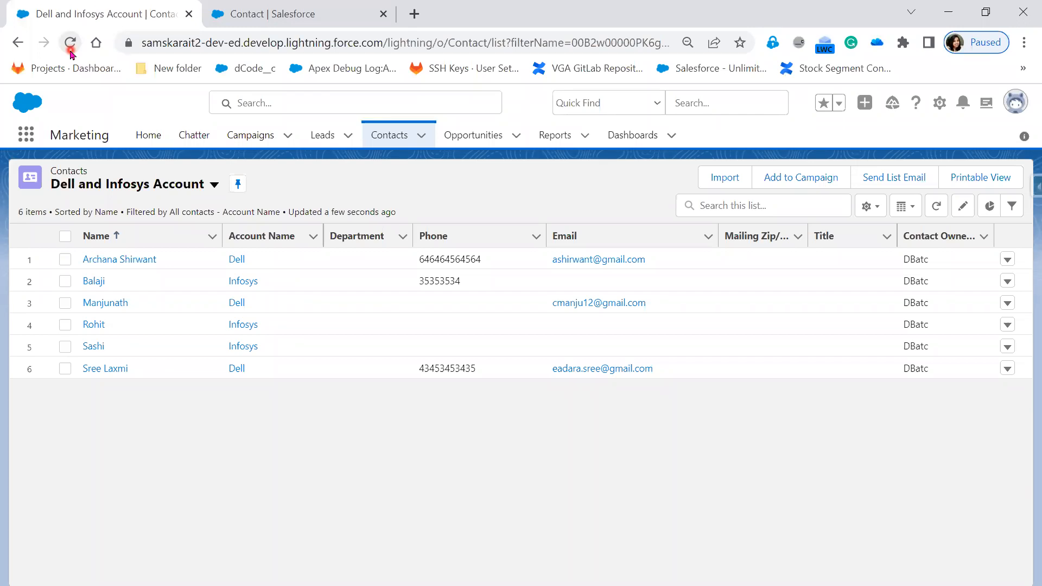
Re-enable the standard New button in the Contact object's List View Button Layout and save it.
click(318, 22)
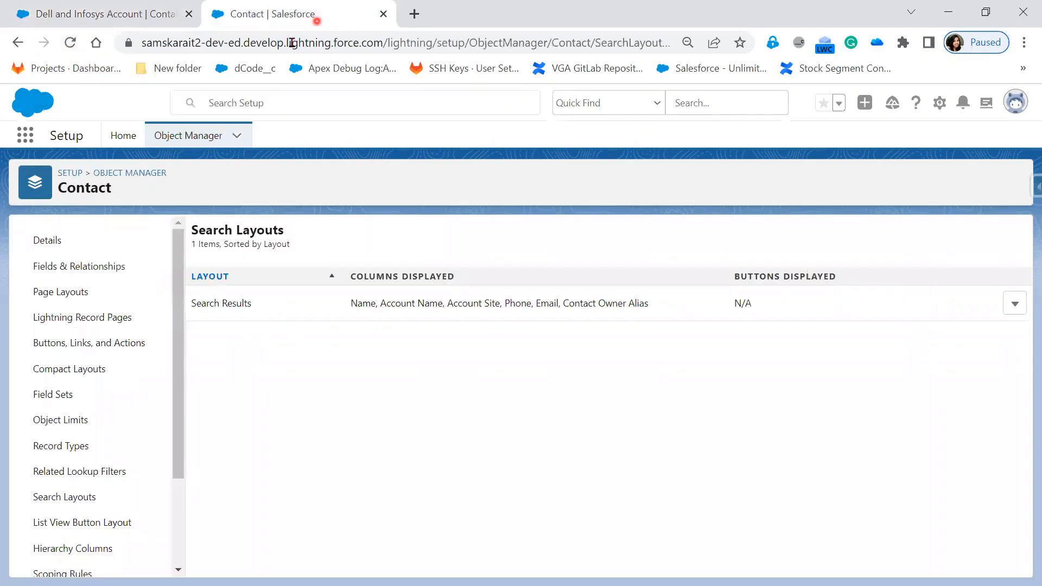
click(113, 507)
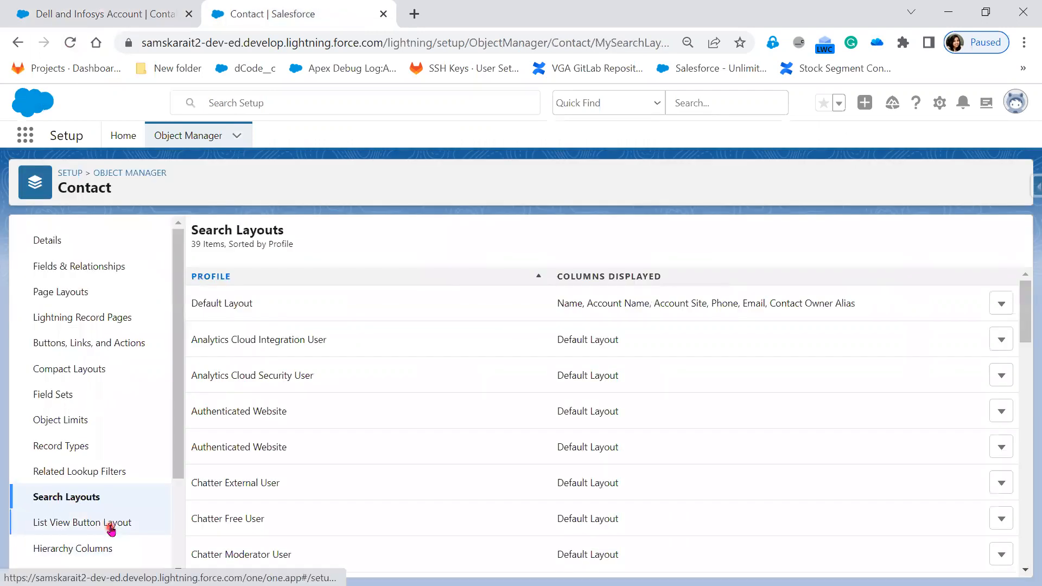
click(109, 525)
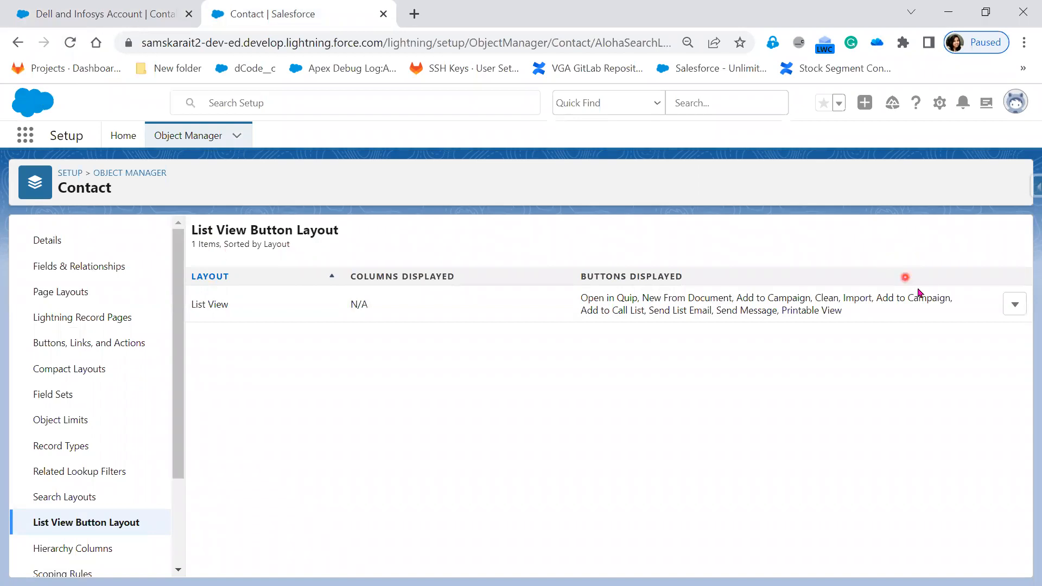
click(1015, 305)
click(986, 339)
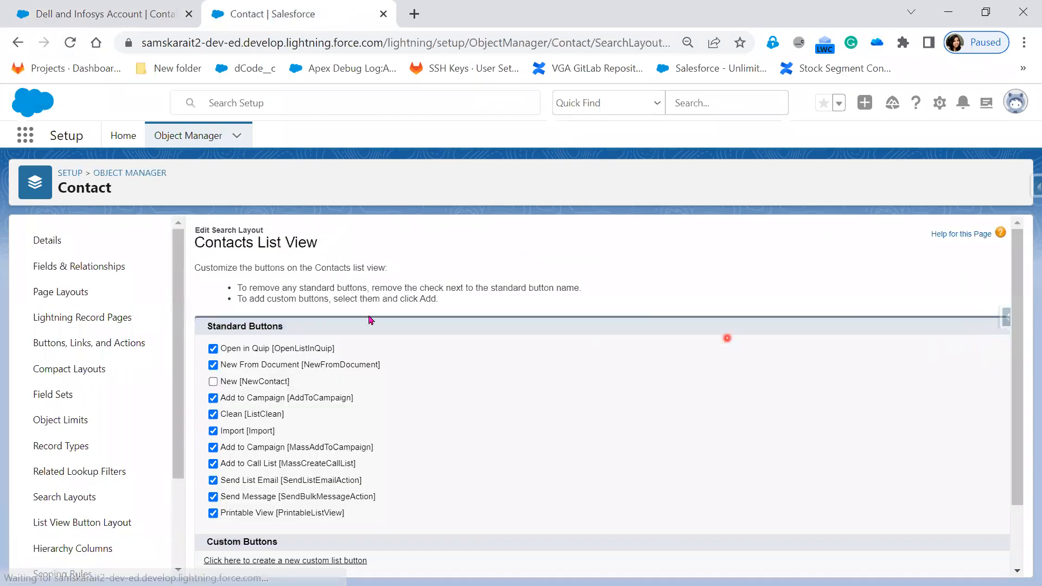
click(213, 382)
click(213, 381)
scroll(544, 477, down, 2)
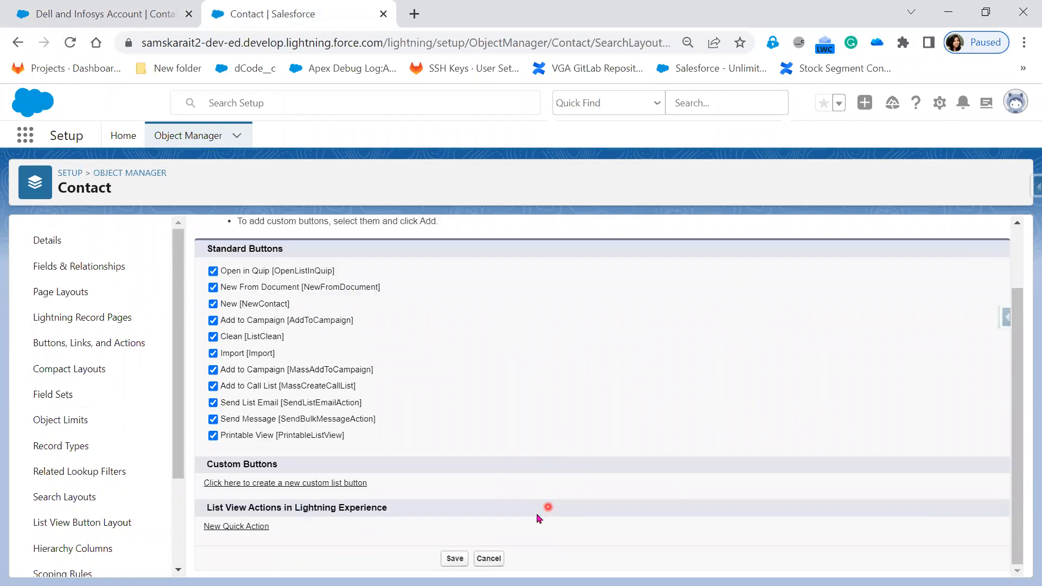
click(448, 563)
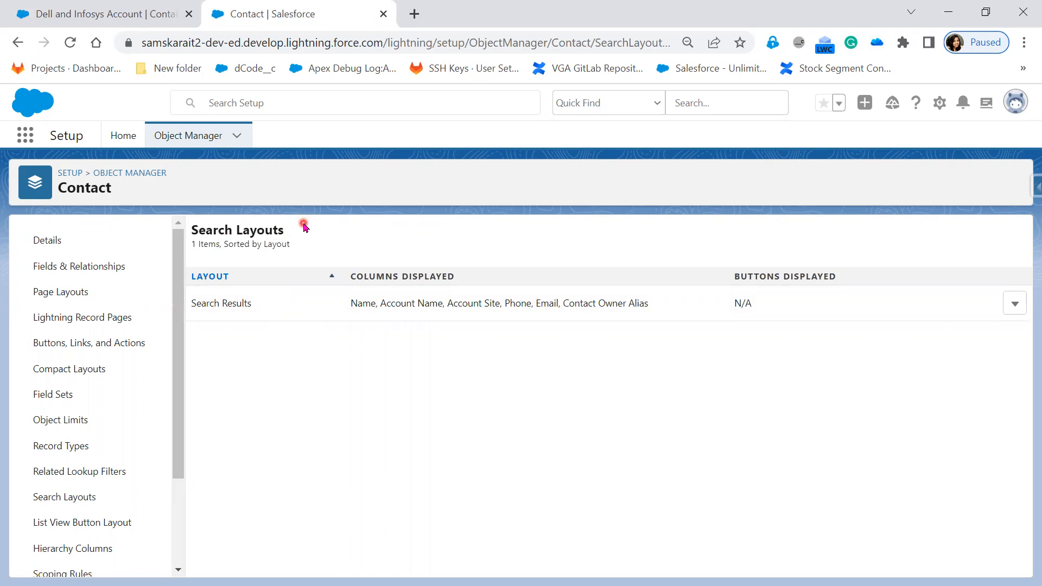
Reopen the Contact List View Button Layout for editing, review its standard buttons, and save it unchanged.
click(92, 526)
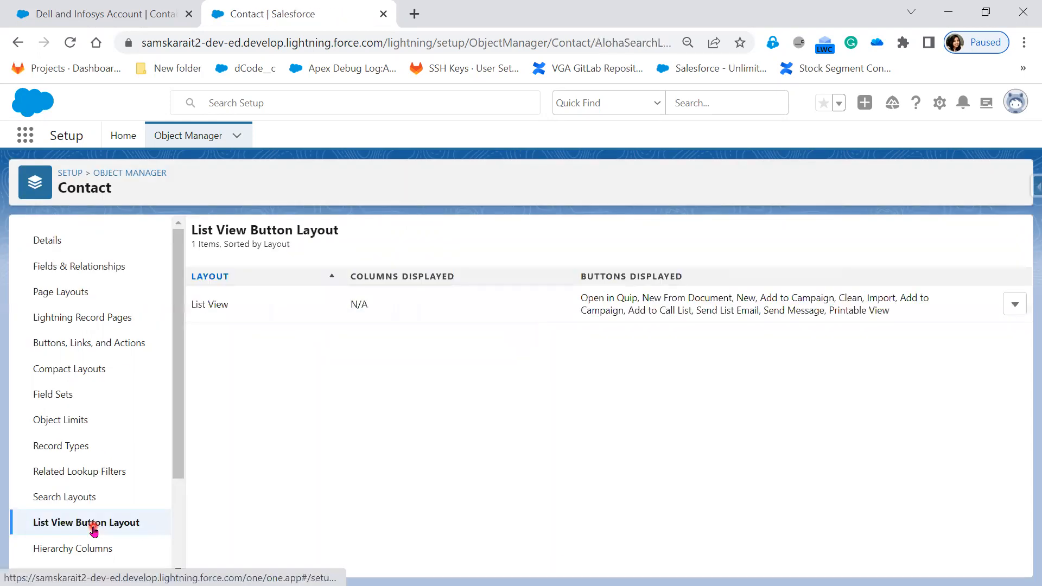
drag(190, 230, 392, 242)
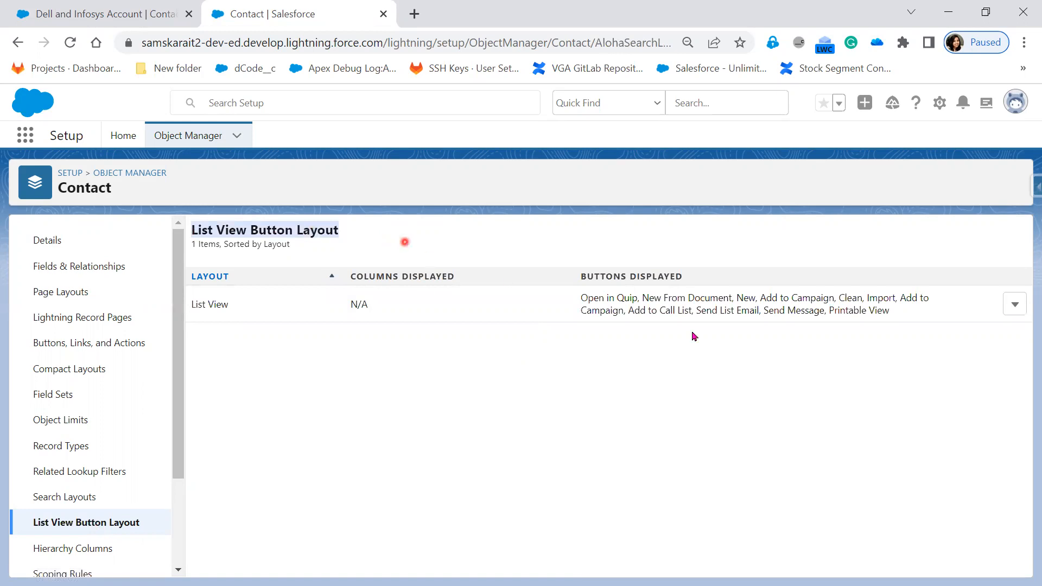
click(1014, 305)
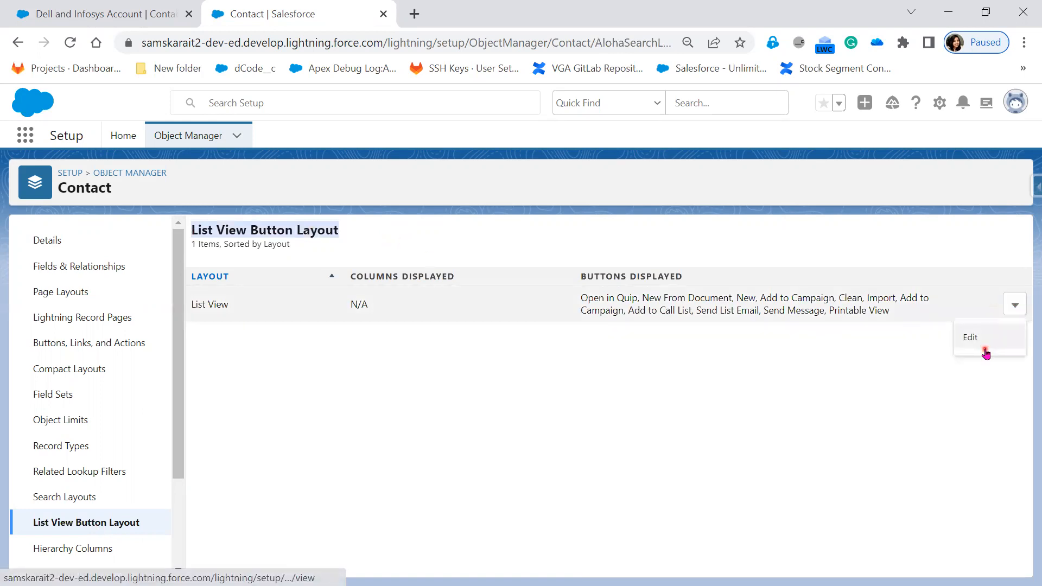
click(986, 350)
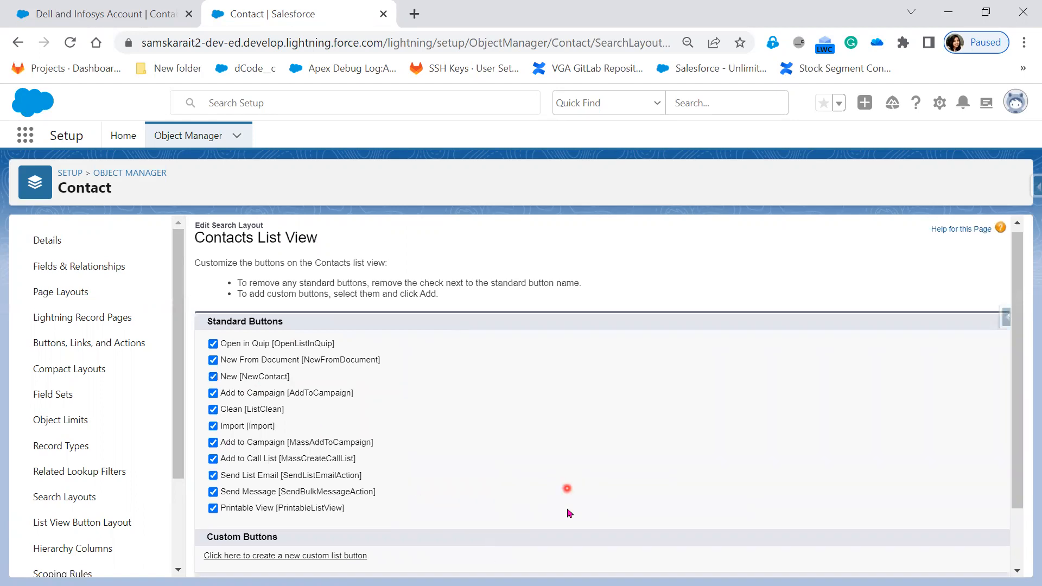
scroll(564, 488, down, 2)
click(442, 556)
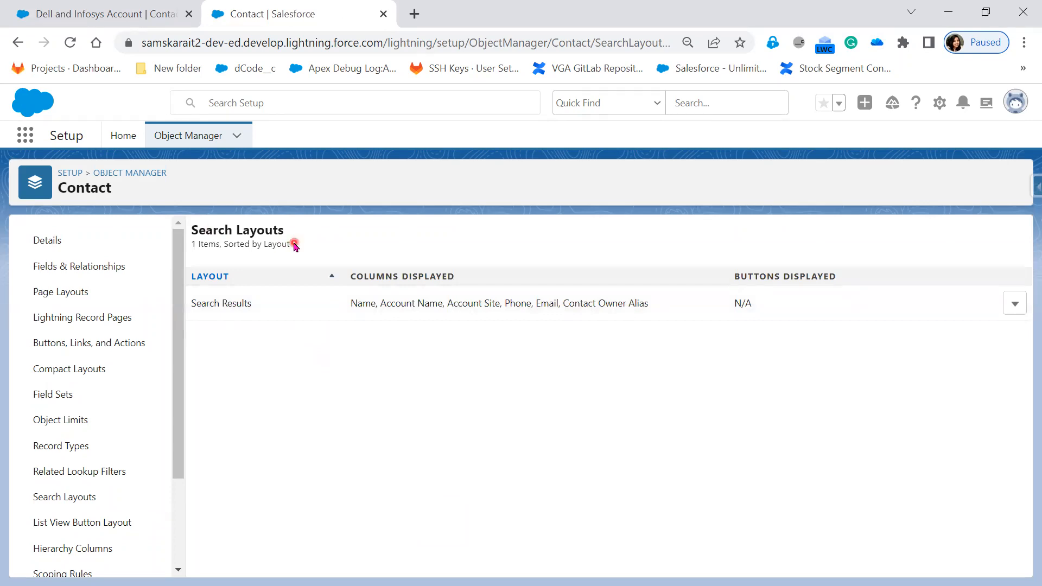
Open the contact Search Results layout for editing and compare the Search Layouts page with the List View Button Layout page.
click(1014, 303)
click(997, 337)
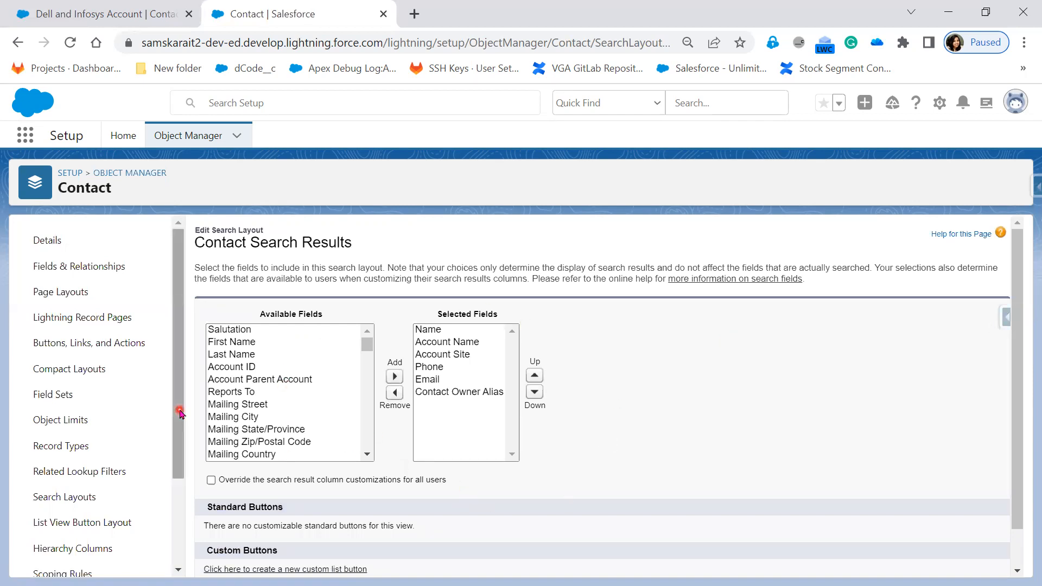
click(99, 527)
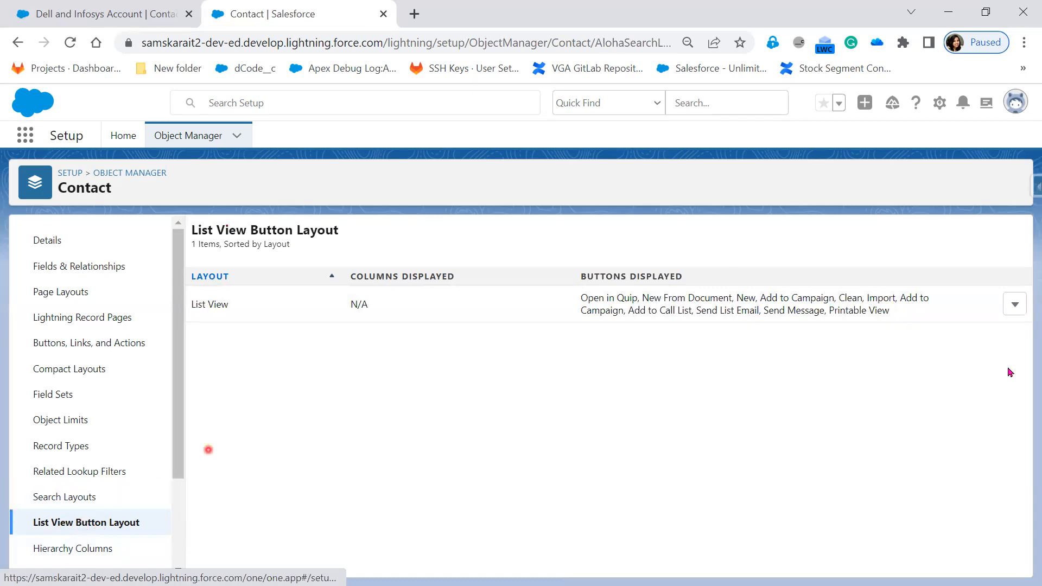
click(64, 497)
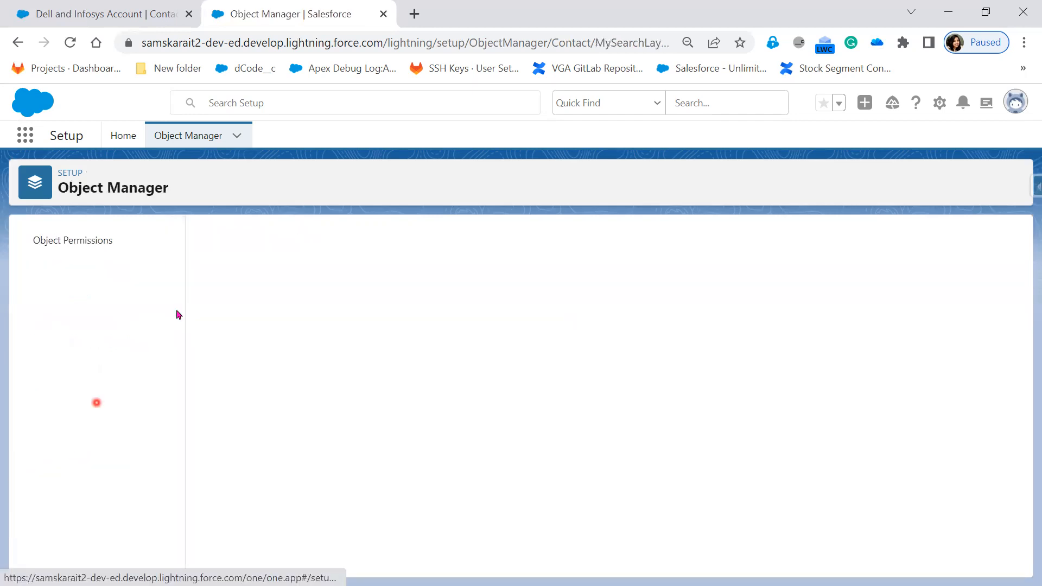
Return to the List View Button Layout, and reload the Dell and Infosys Account contact list to check its New button.
click(83, 523)
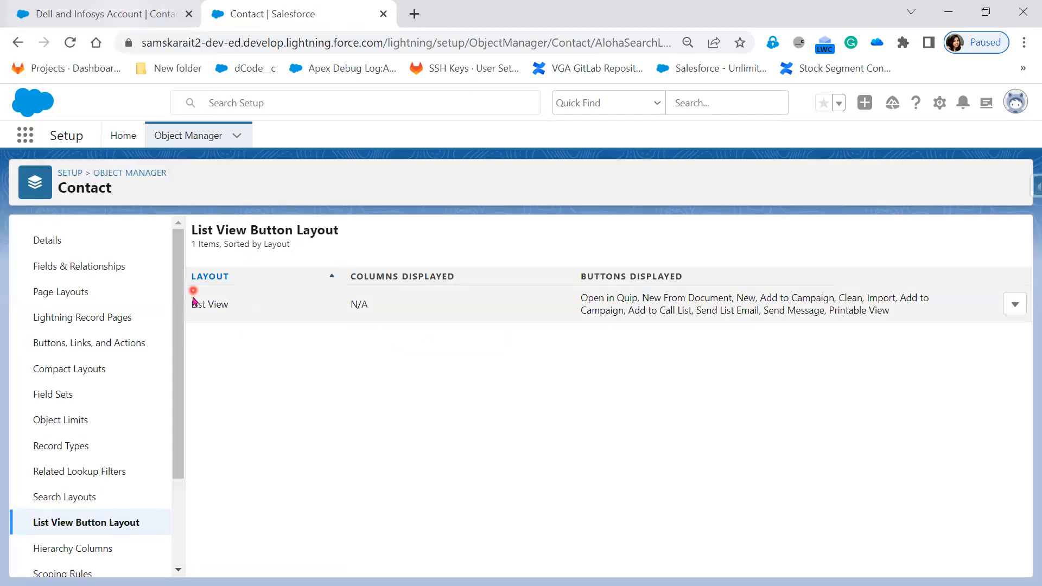
click(77, 20)
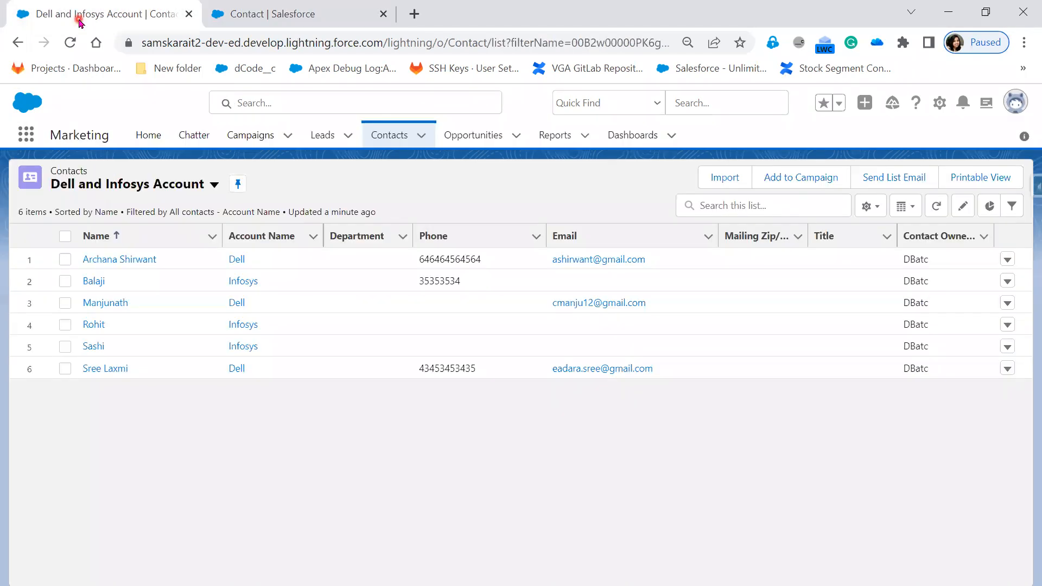
click(70, 44)
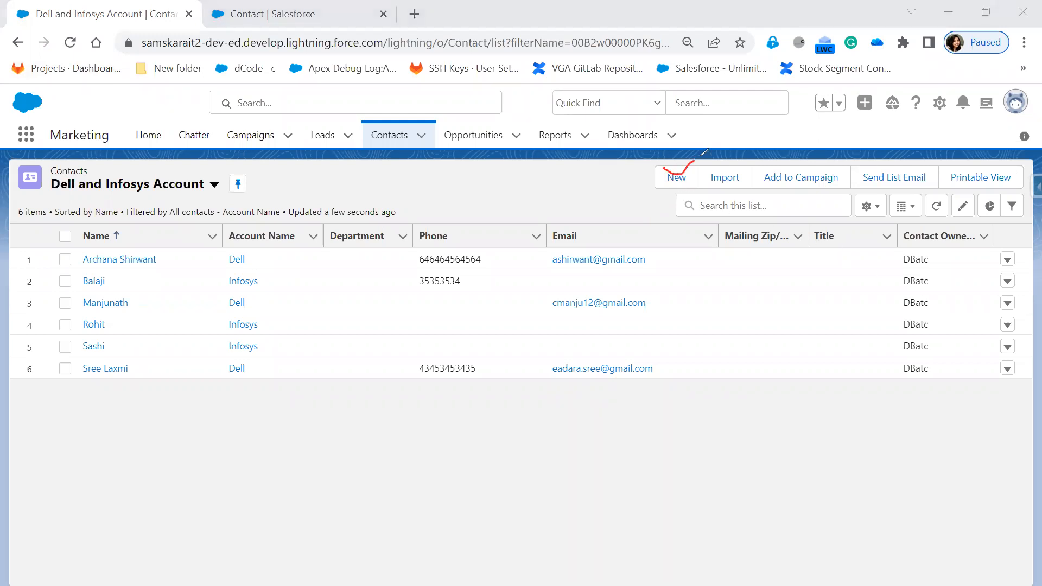
drag(637, 175, 604, 182)
mouse_move(548, 201)
mouse_down()
mouse_move(598, 188)
mouse_move(592, 209)
mouse_move(626, 214)
mouse_up()
mouse_move(547, 197)
mouse_down()
mouse_move(482, 135)
mouse_move(453, 32)
mouse_move(439, 51)
mouse_up()
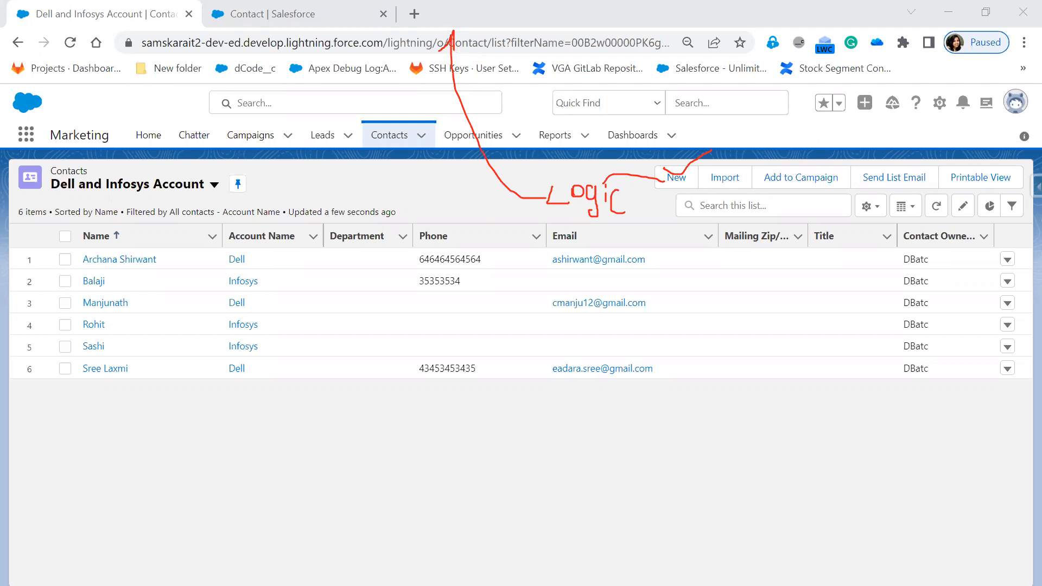
key(Escape)
mouse_move(676, 175)
mouse_down()
mouse_move(495, 112)
mouse_move(471, 48)
mouse_up()
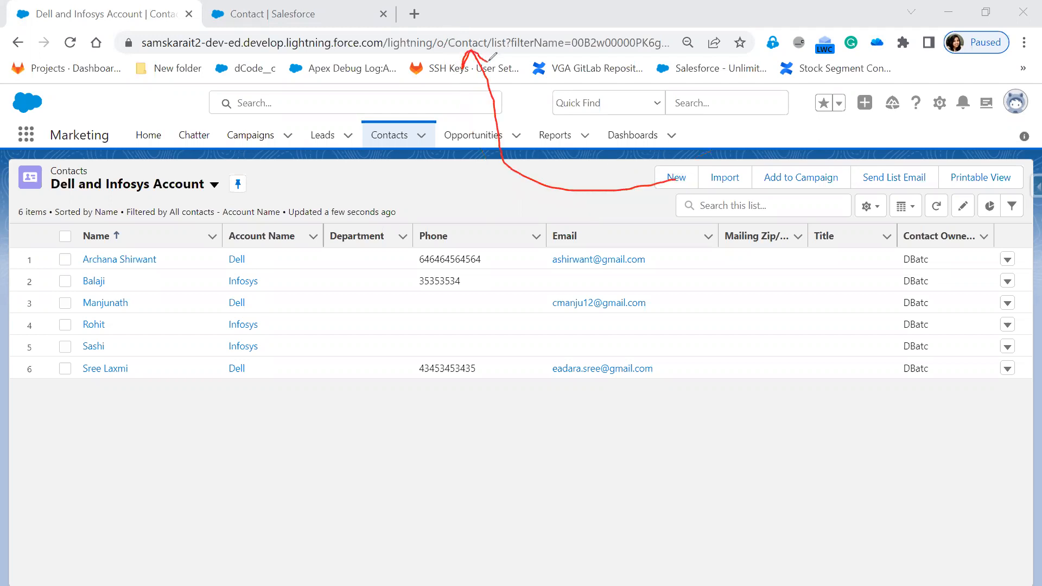
drag(449, 47, 471, 49)
Visit the Opportunities, Leads and Contacts lists in turn to compare the object name in each page address.
click(459, 135)
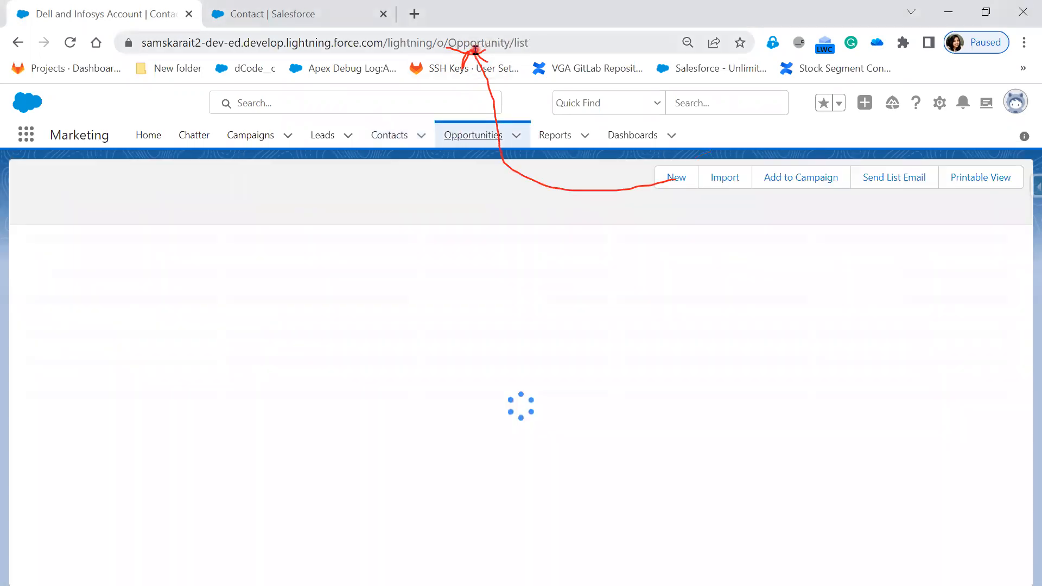
click(323, 138)
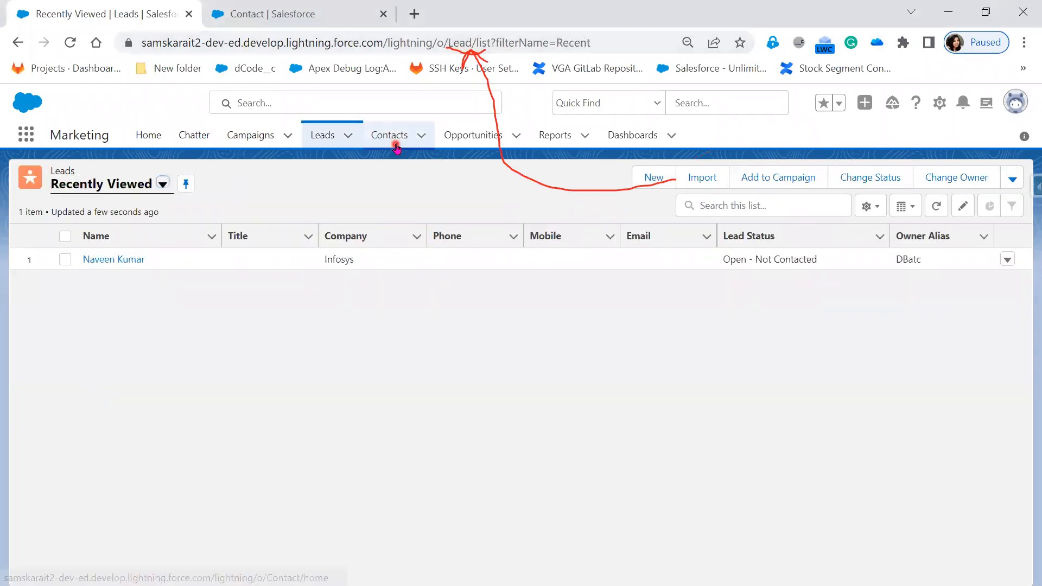
click(394, 139)
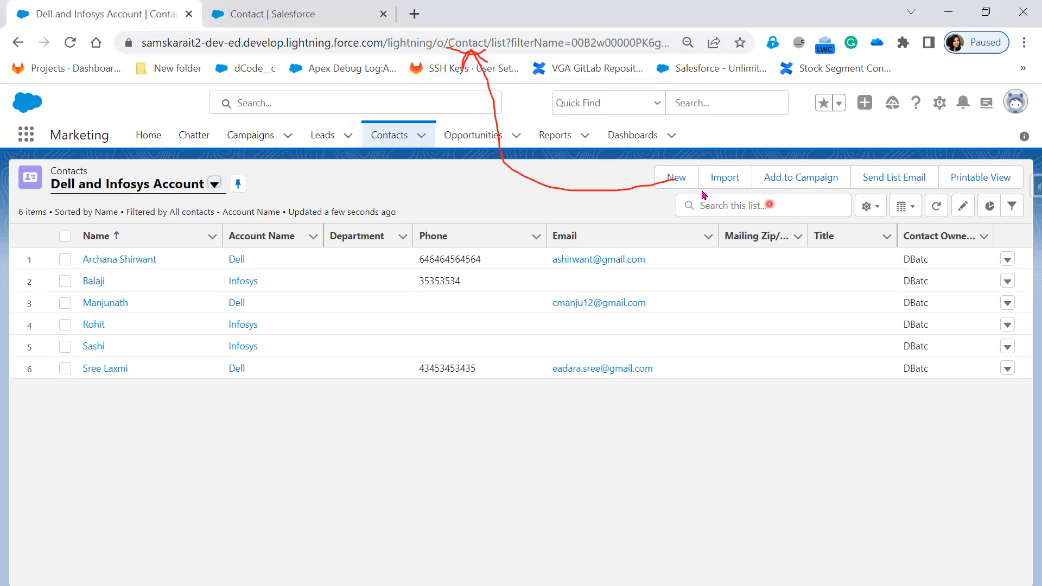
Open the New Contact form from the contact list and examine its Contact Information fields.
click(678, 178)
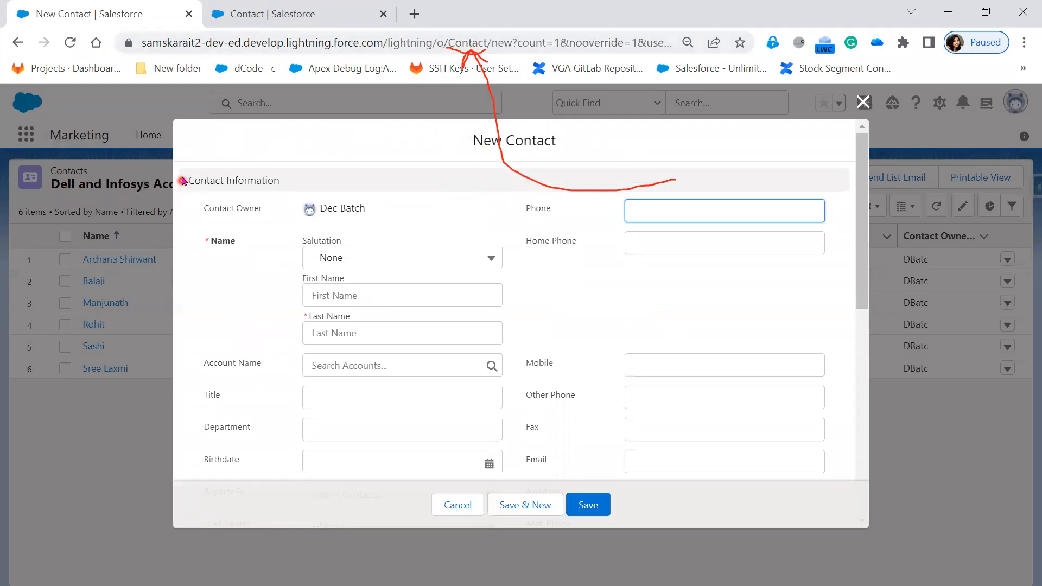
drag(183, 179, 828, 476)
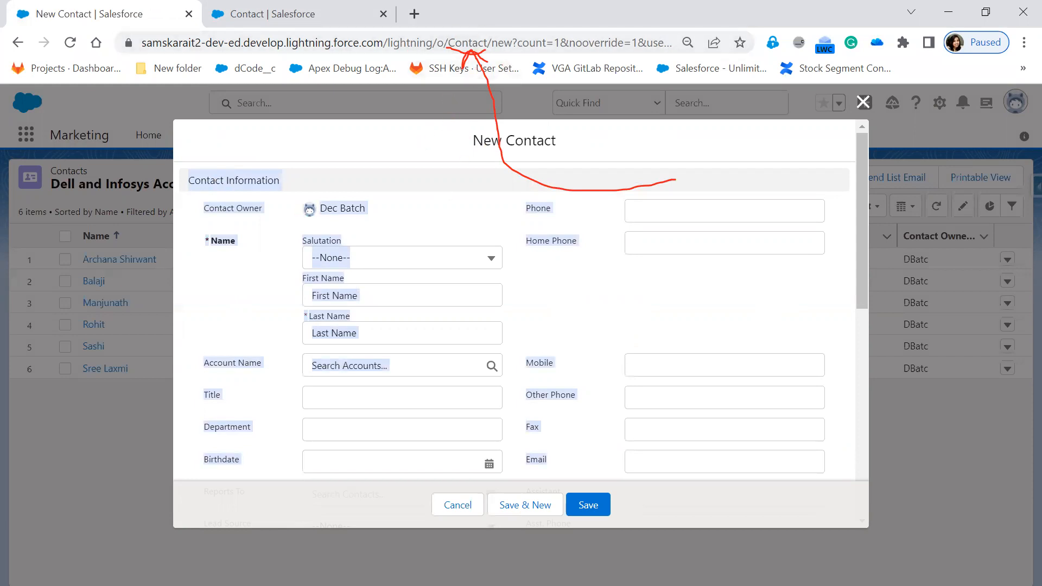
Review the remaining address, additional and description sections of the New Contact form, and close it without saving.
click(524, 309)
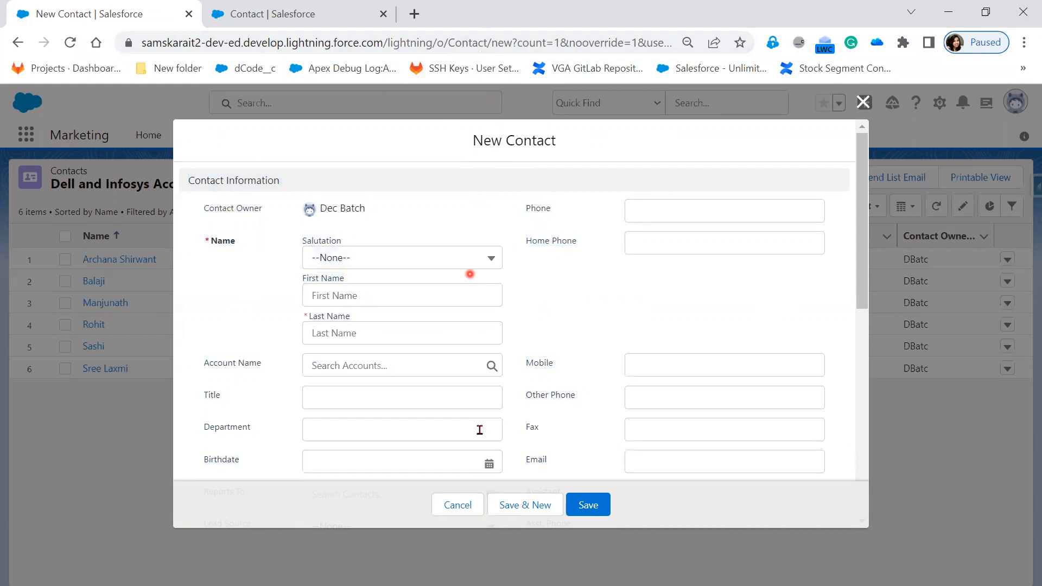
scroll(480, 430, down, 8)
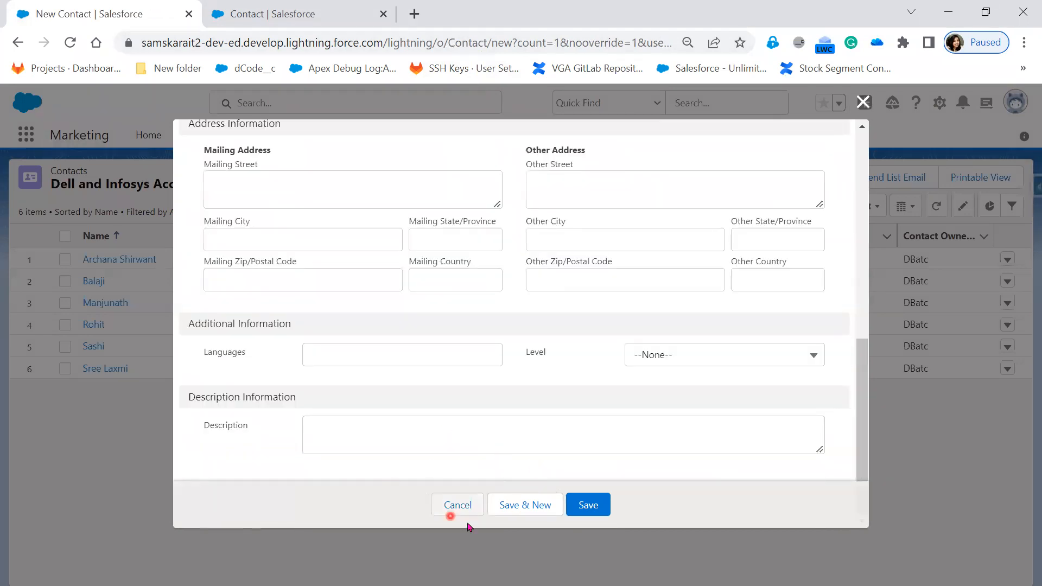
scroll(511, 395, up, 8)
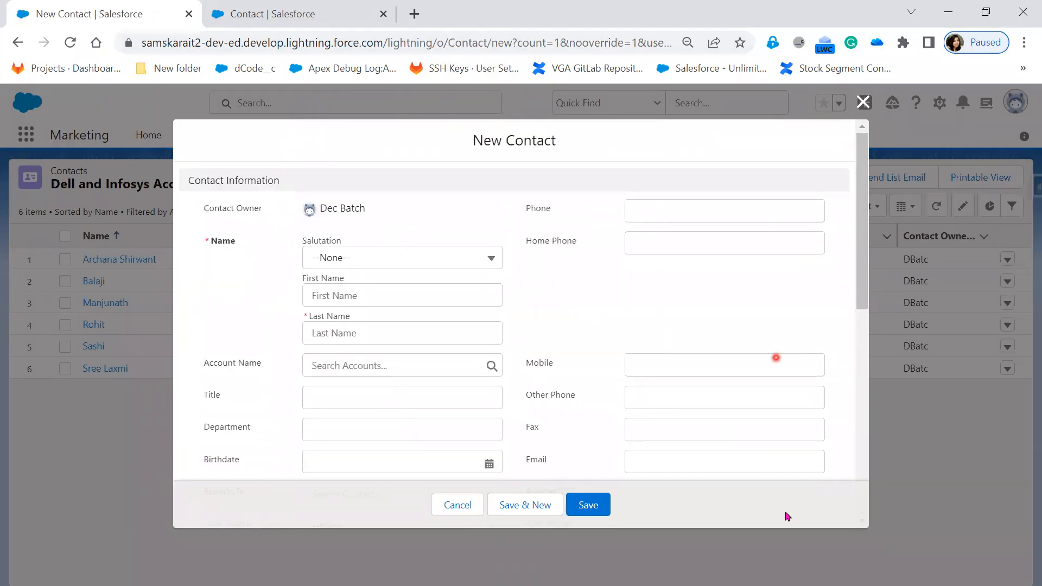
click(458, 510)
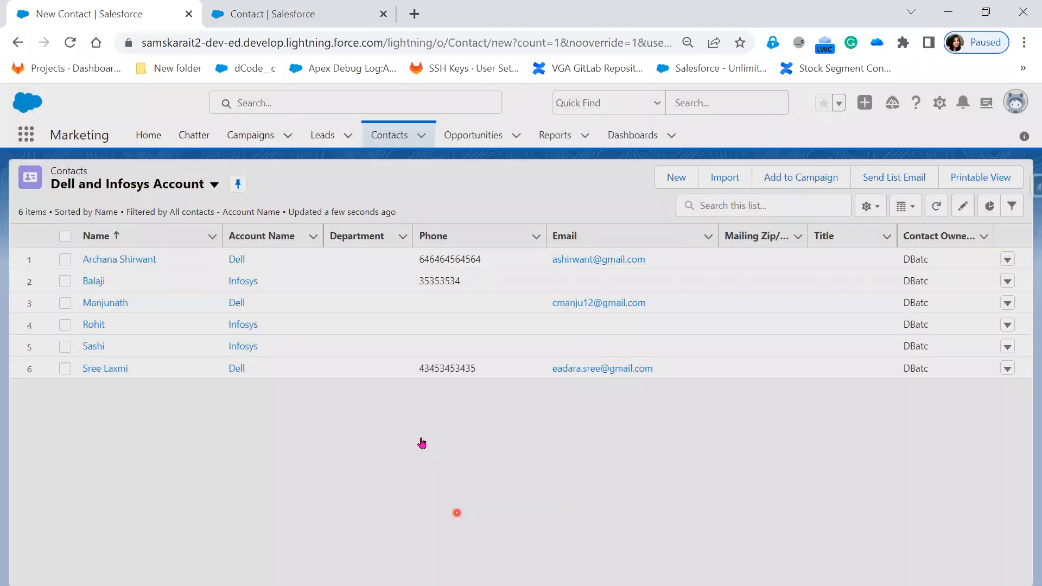
Open the contact import wizard, examine the options for adding new Accounts and Contacts records from a CSV, and quit the wizard.
click(719, 185)
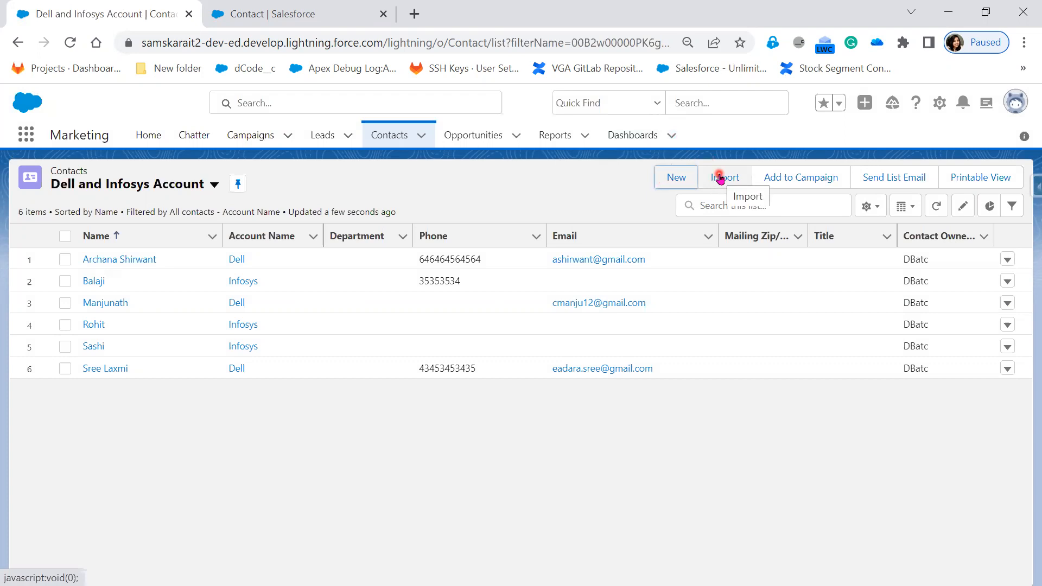
click(720, 179)
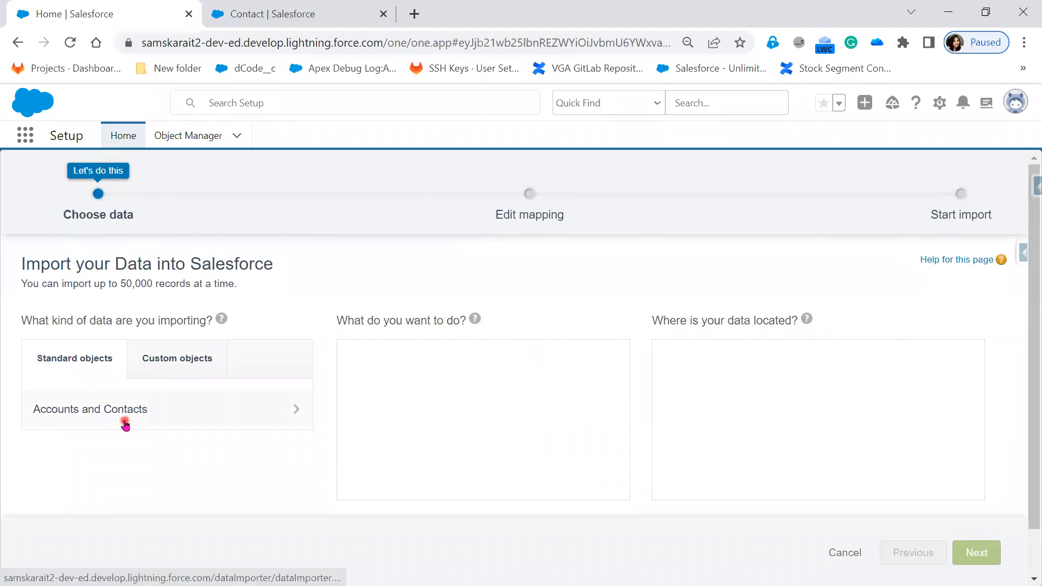
click(79, 421)
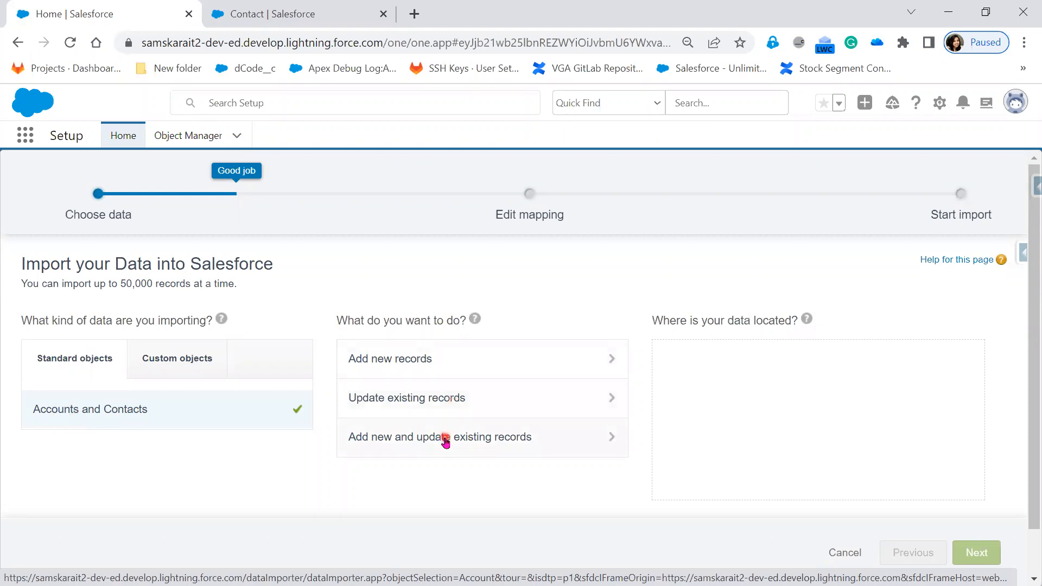
click(435, 360)
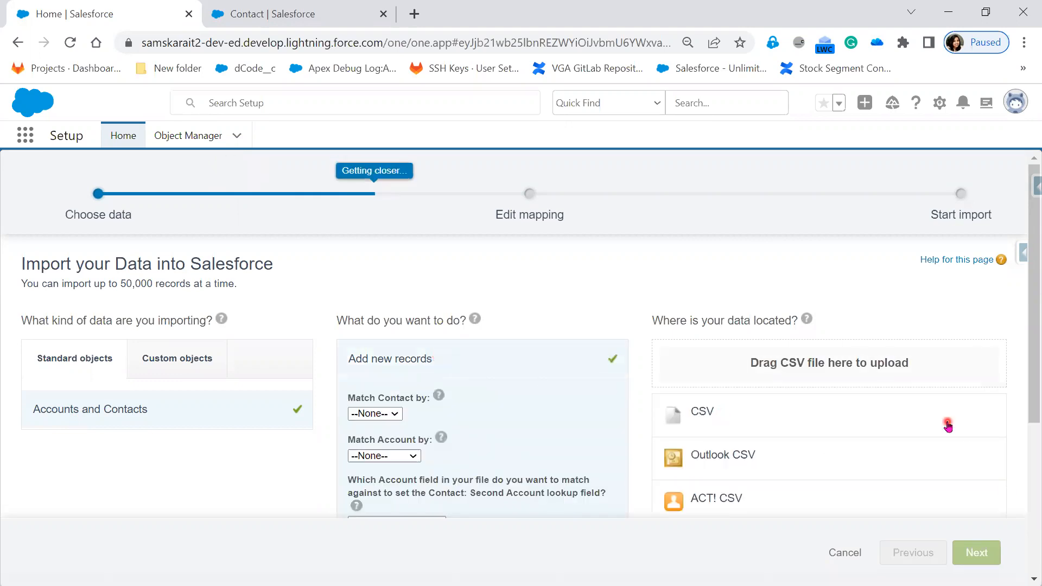
scroll(947, 423, down, 2)
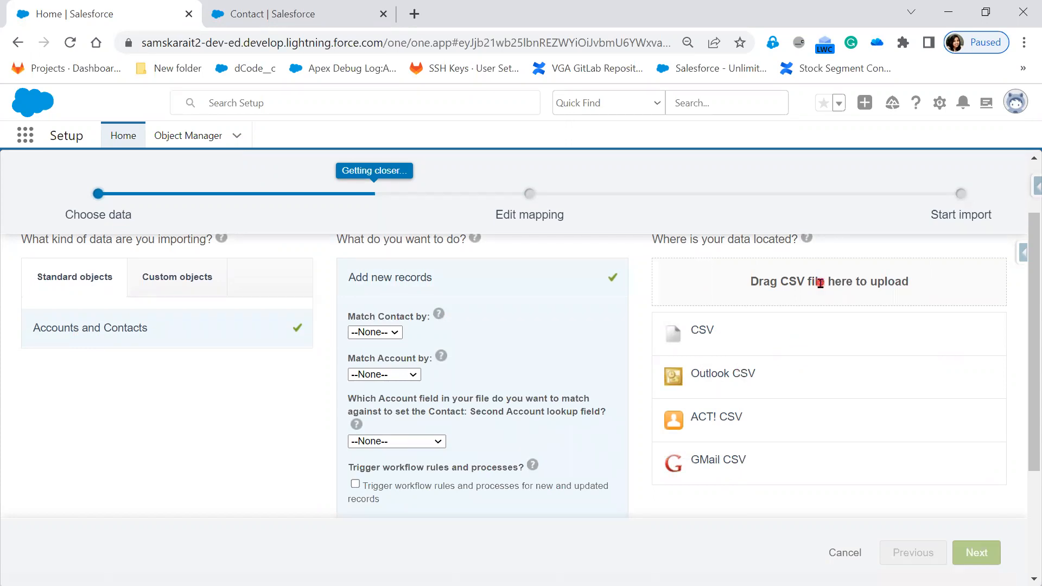
scroll(829, 380, up, 2)
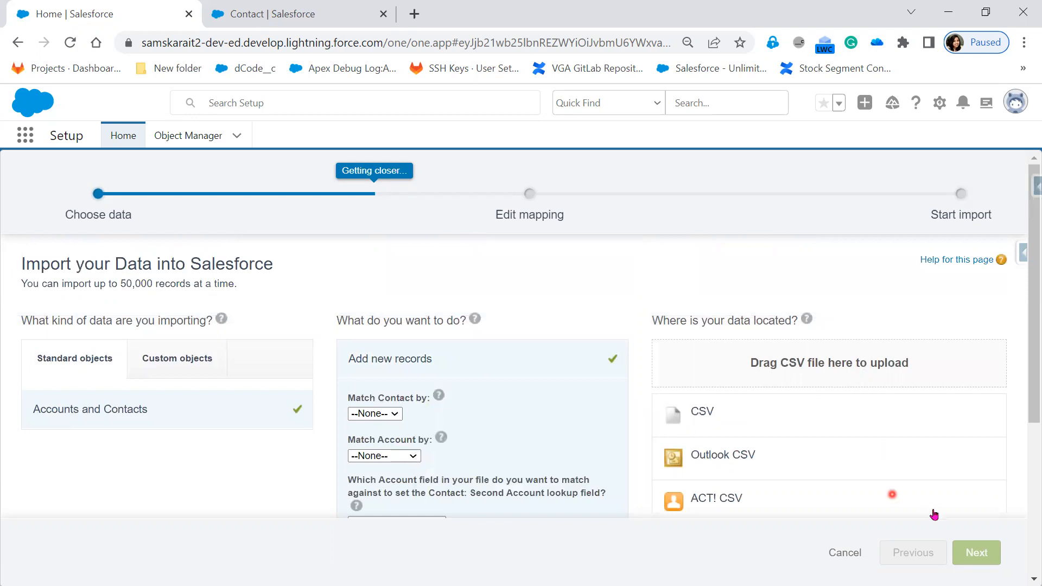
click(844, 553)
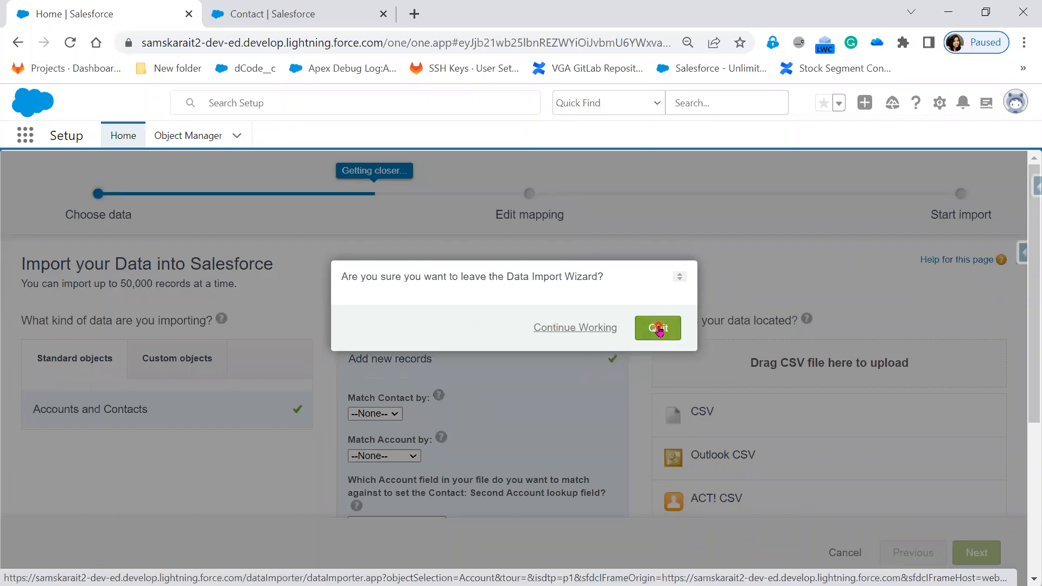
click(658, 329)
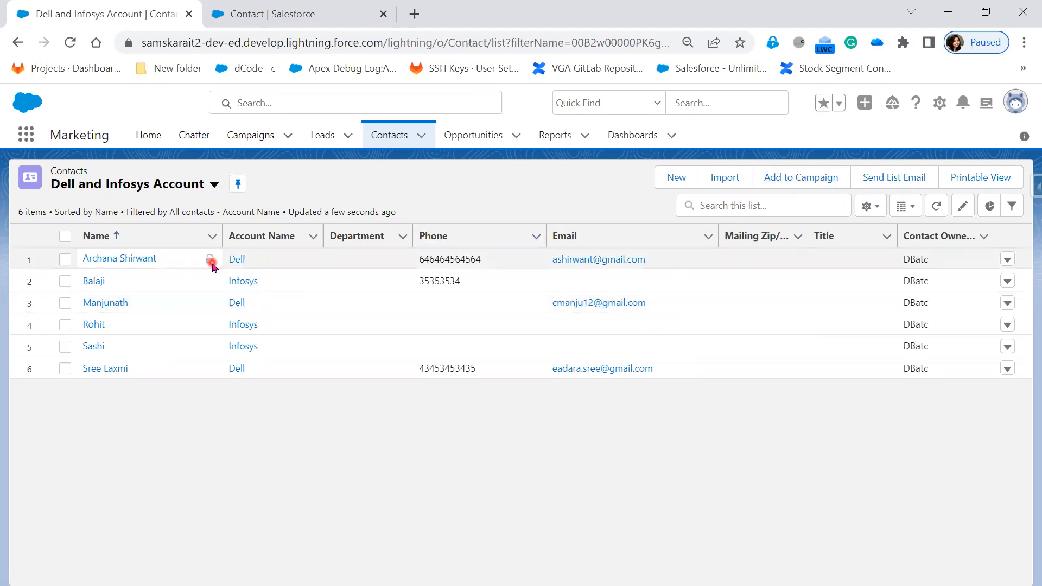
Create a new contact from the list with only the last name filled in, and save it.
click(65, 369)
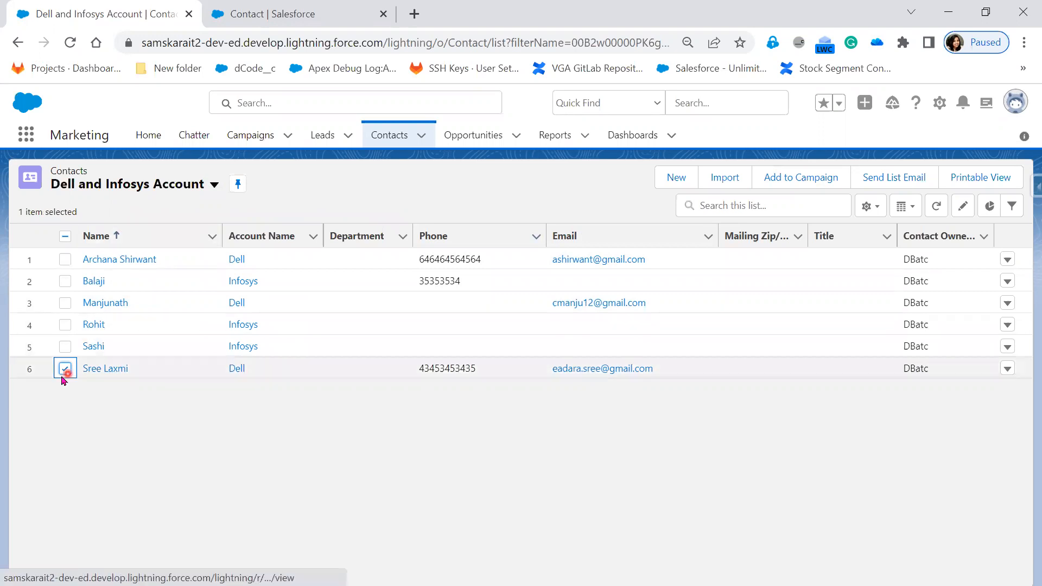
click(64, 371)
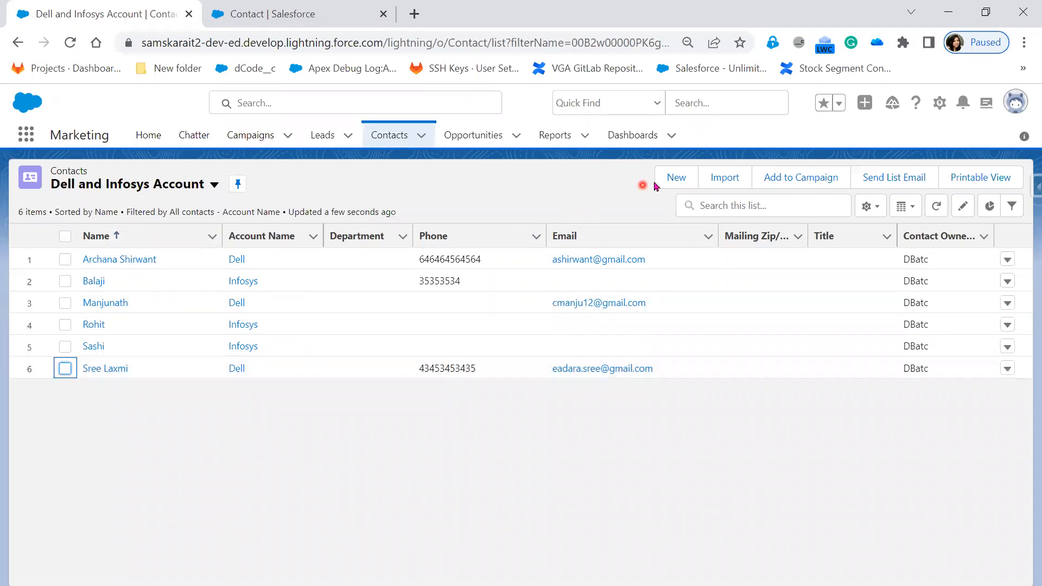
click(677, 178)
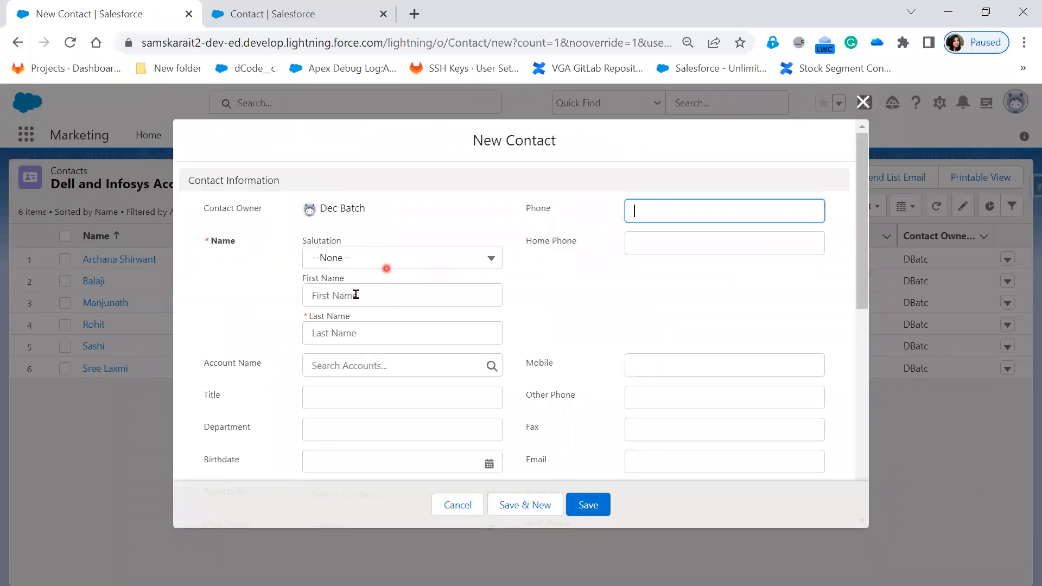
click(349, 330)
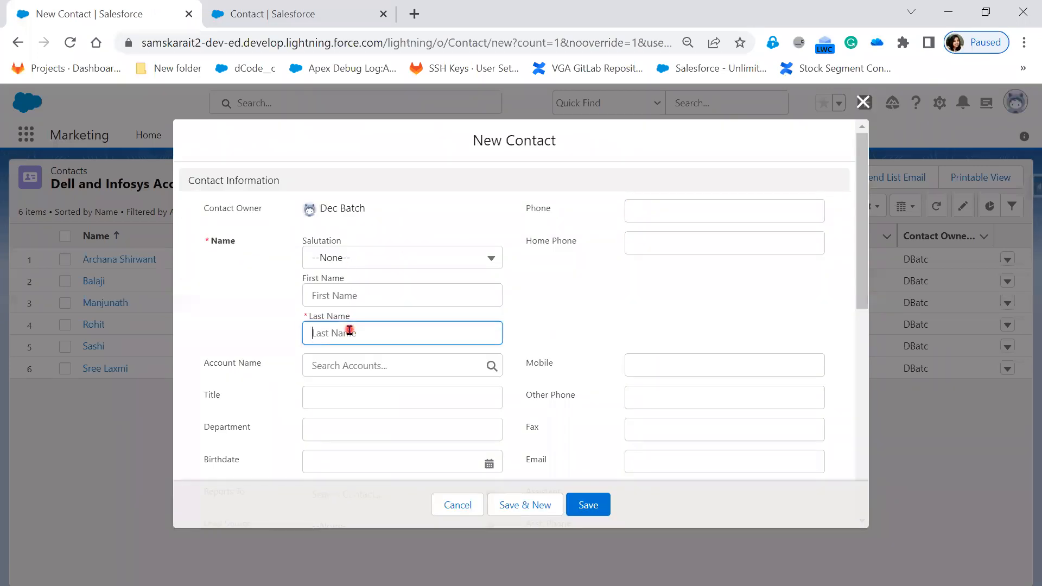
text(Sibitha)
scroll(560, 350, down, 7)
click(598, 510)
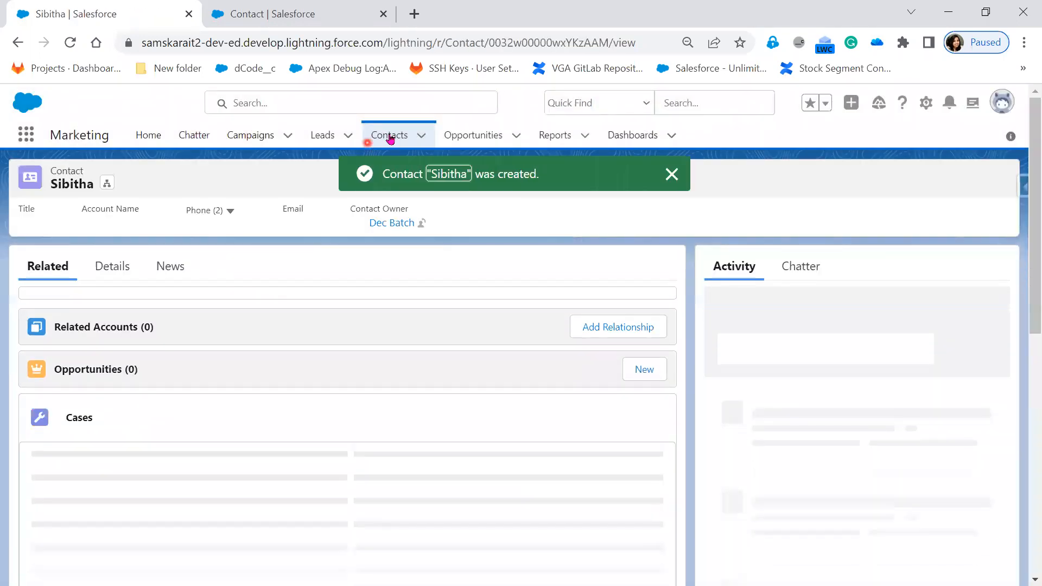
In the All Contacts list view, set the new contact's account name to Infosys and save the change.
click(390, 139)
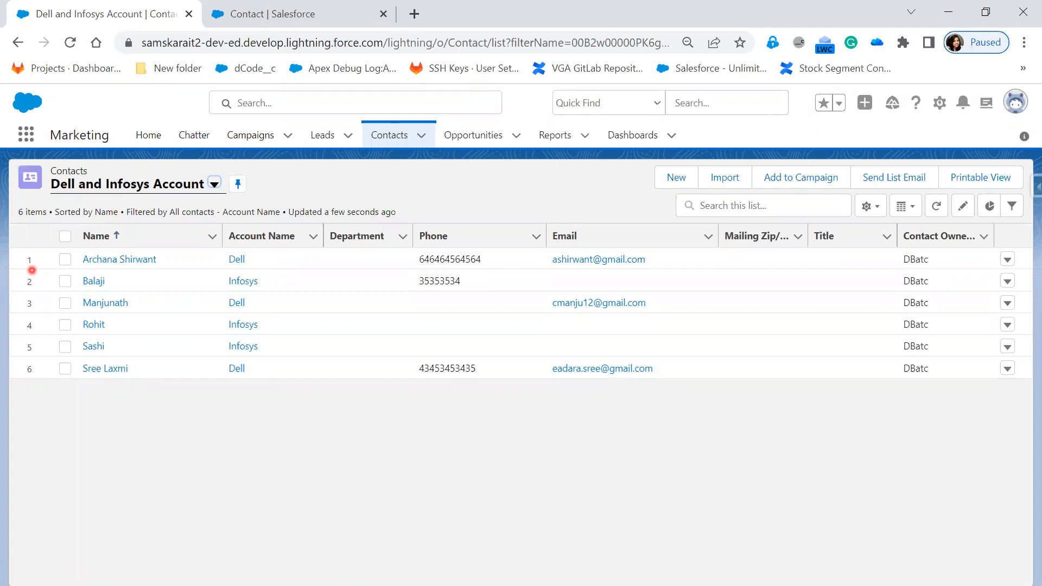
click(218, 185)
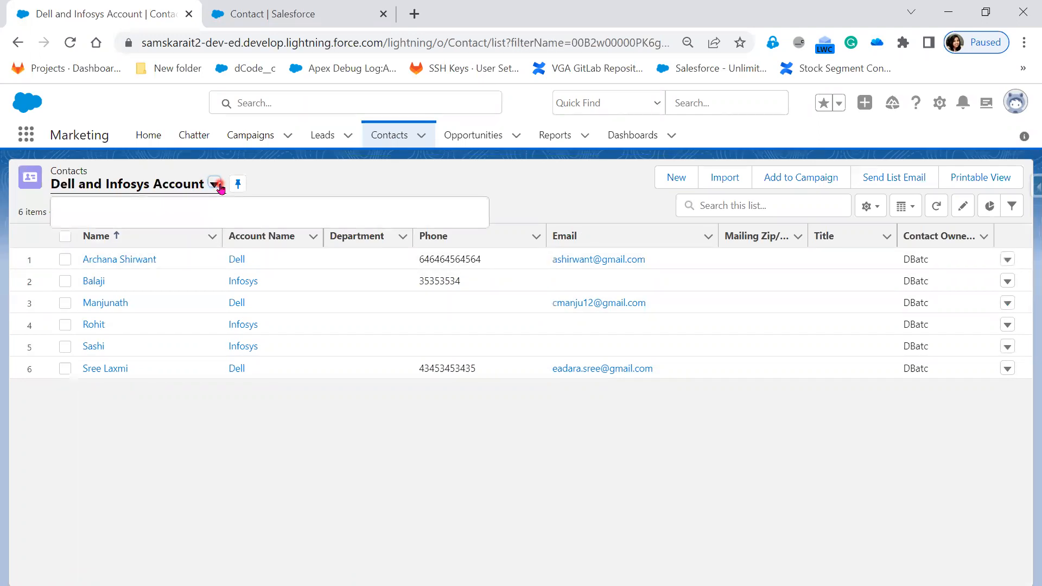
click(125, 234)
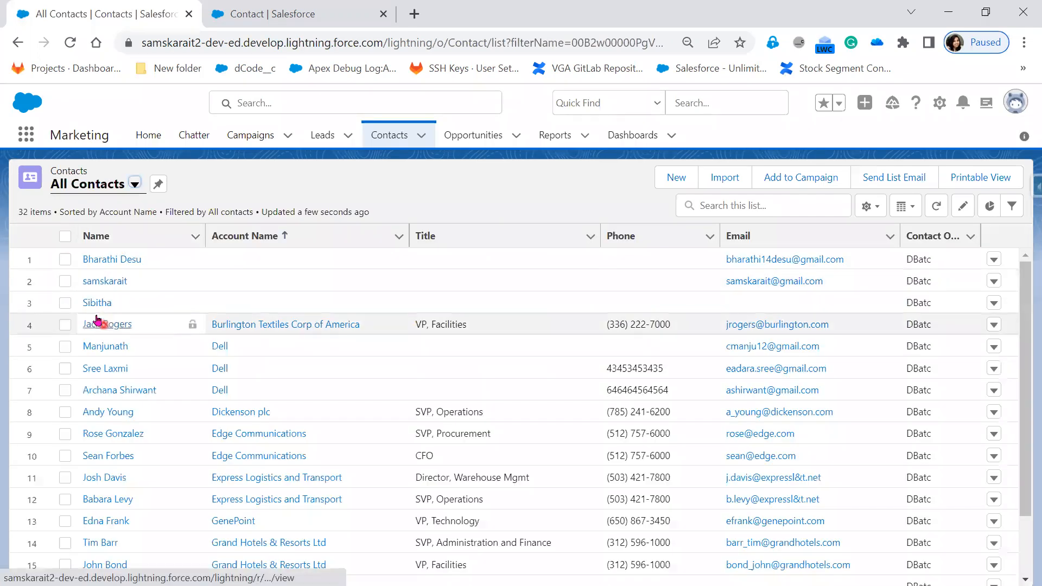
double_click(313, 302)
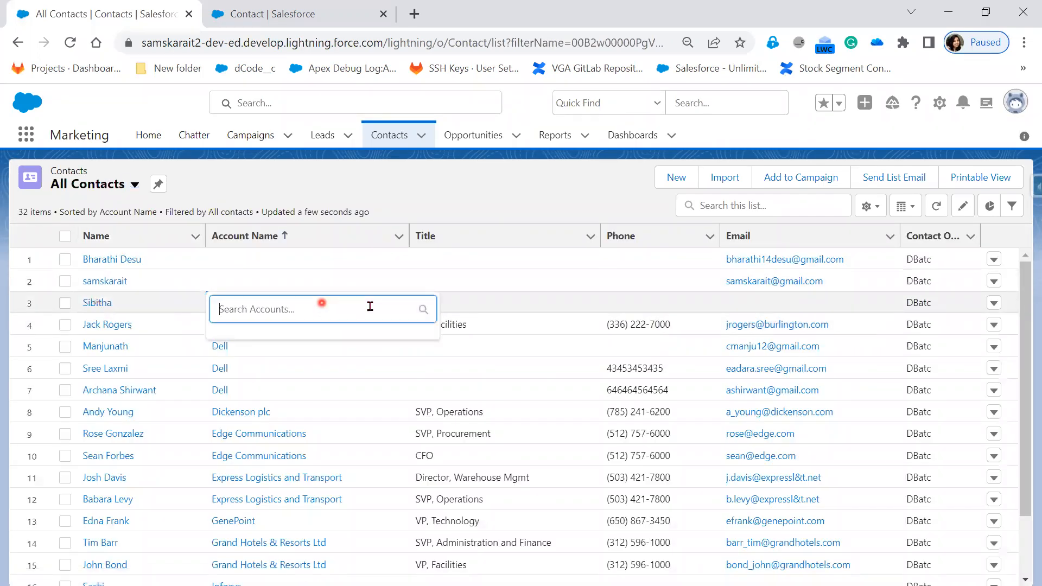
click(413, 308)
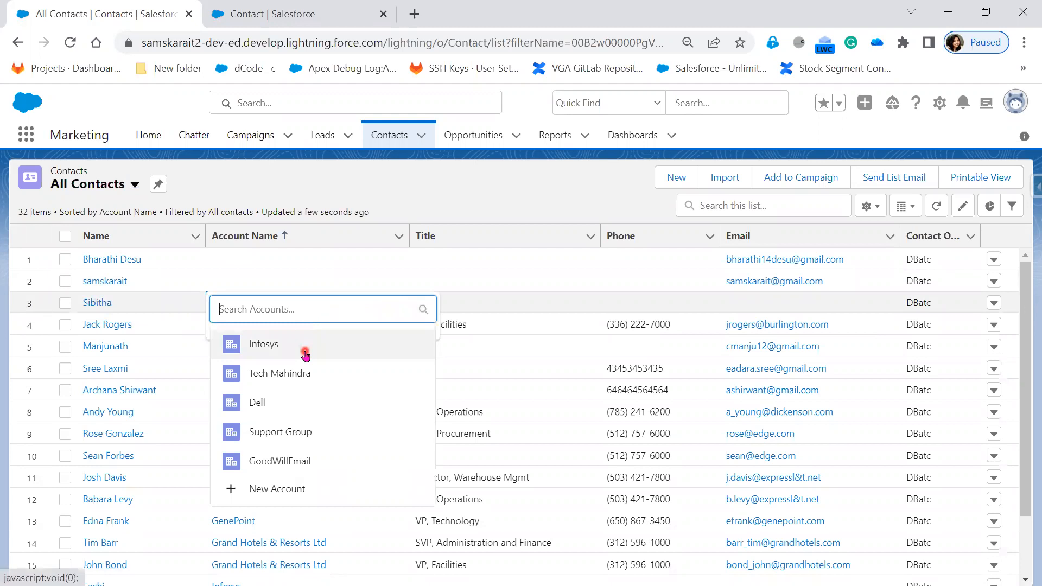
click(306, 355)
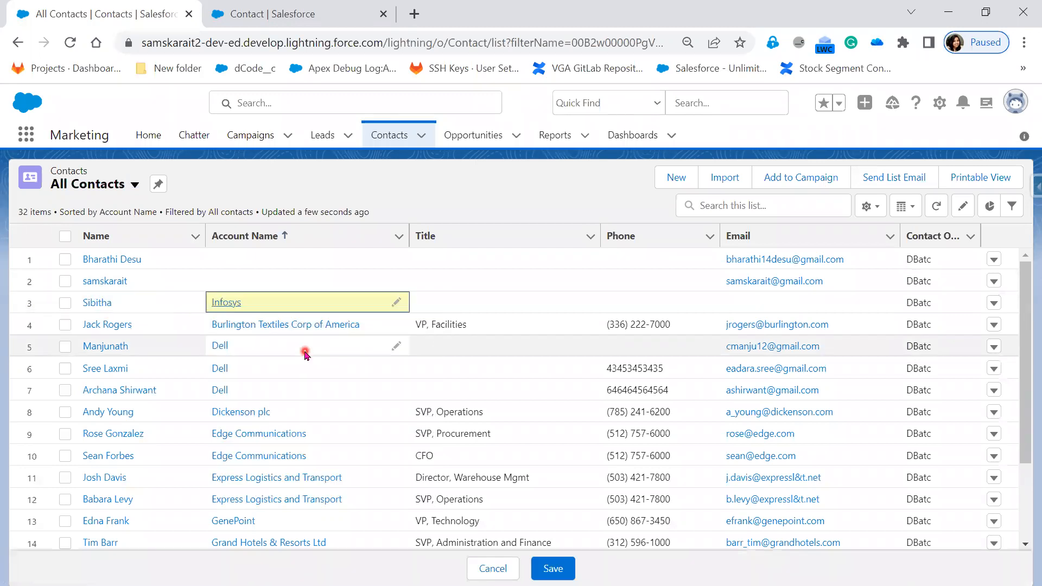
click(564, 567)
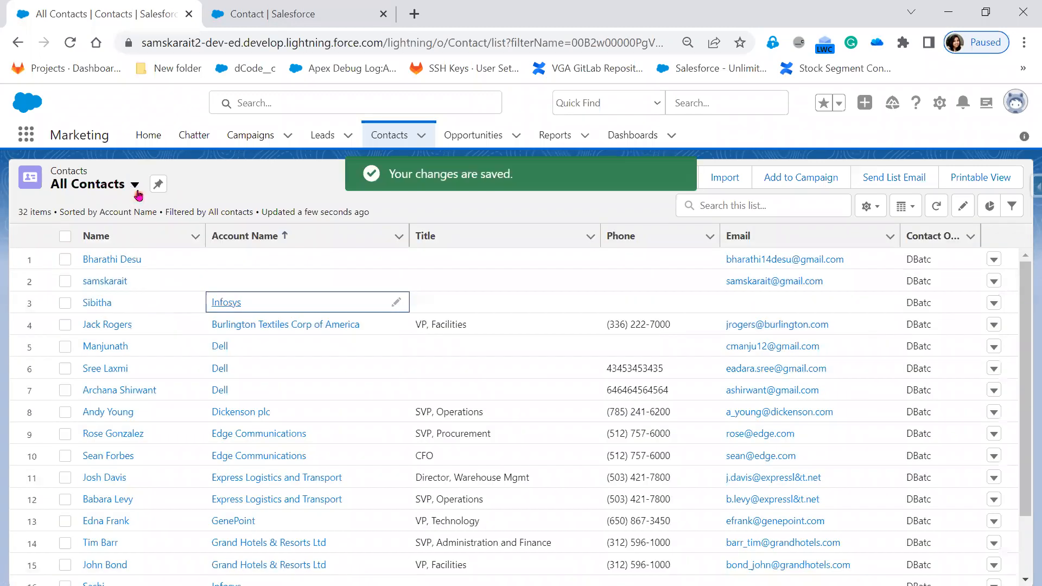
From the Dell and Infosys Account list view, add the new contact to campaign FY23_Q1_Iphone14_Hyderabad with status Sent, keeping existing member status.
click(135, 186)
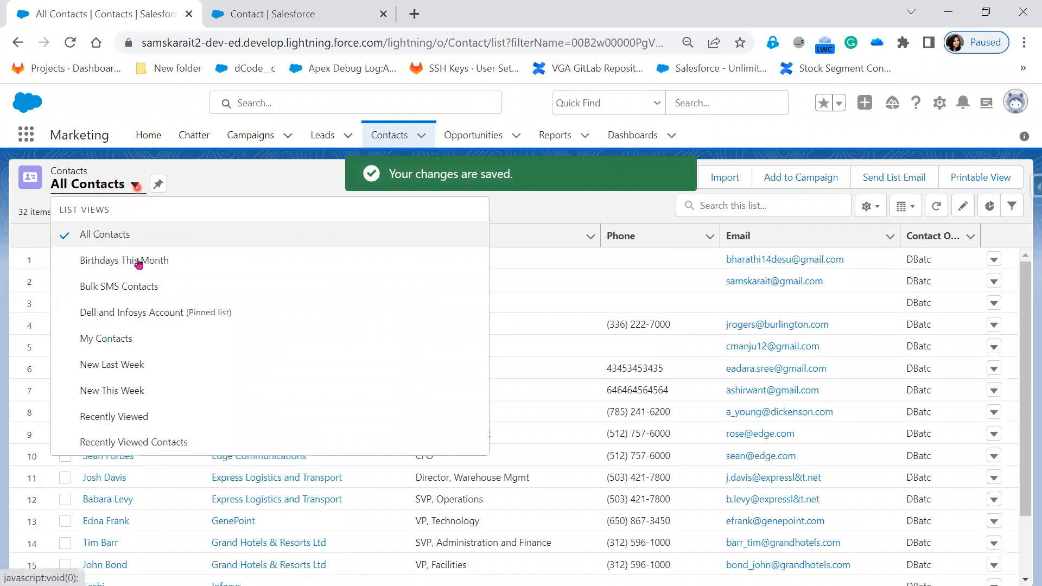
click(151, 310)
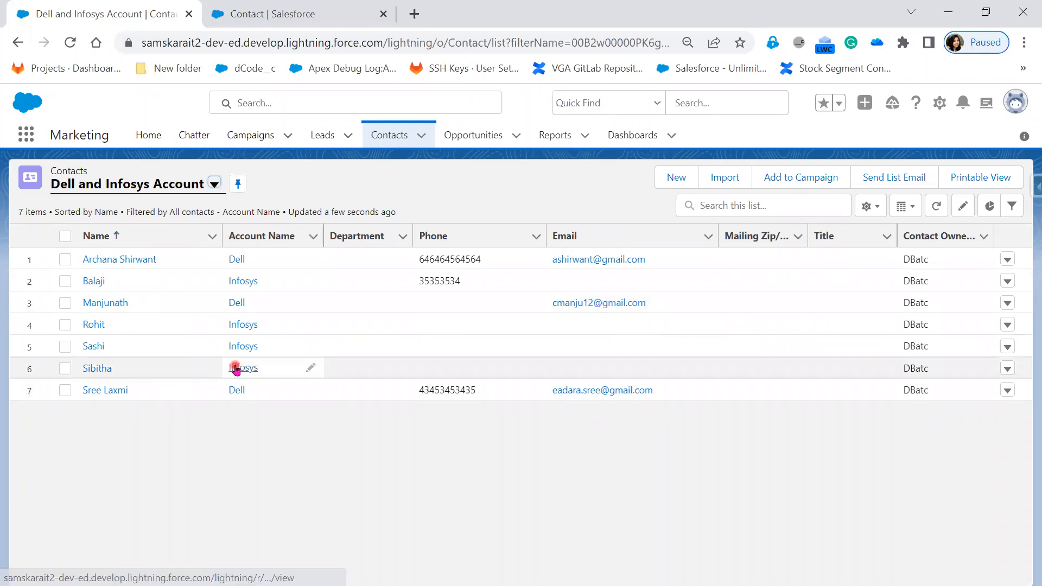
click(64, 372)
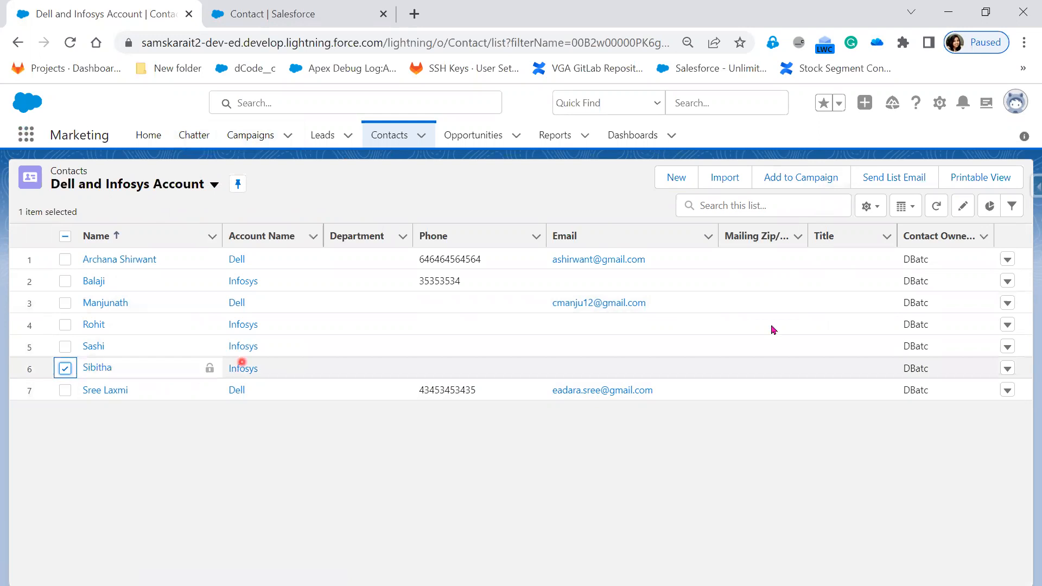
click(791, 177)
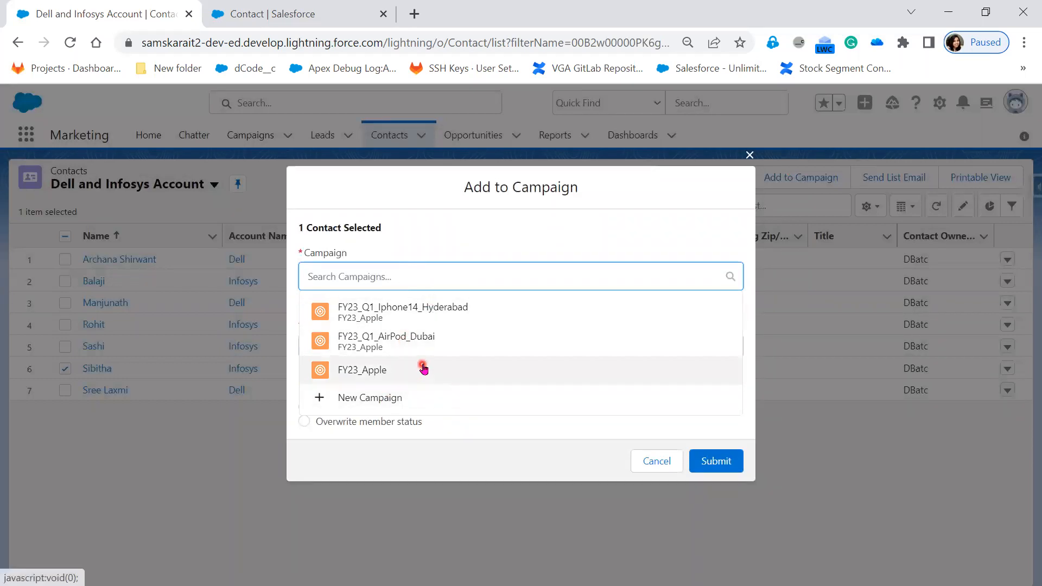
click(470, 311)
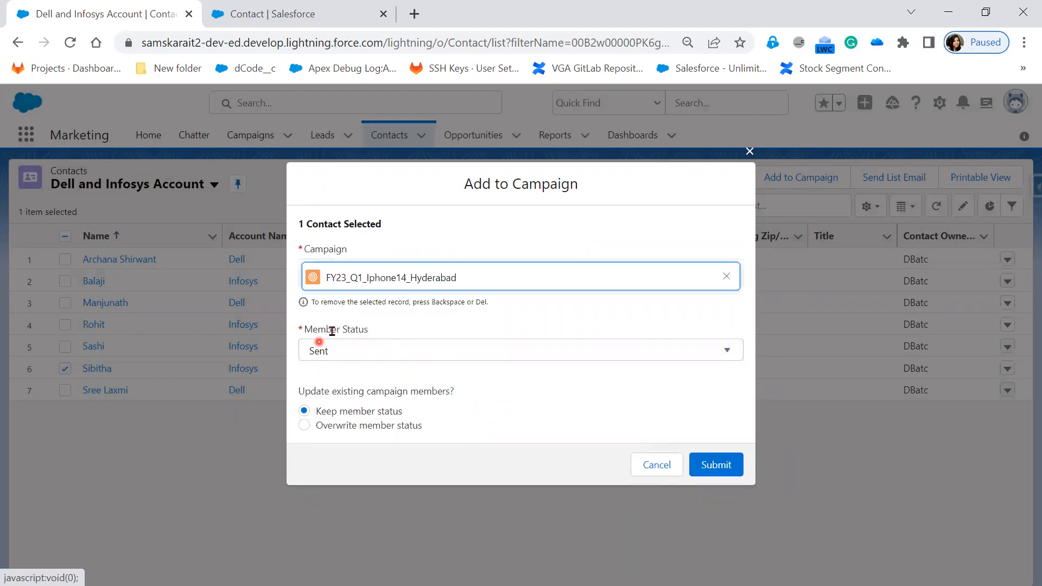
click(386, 354)
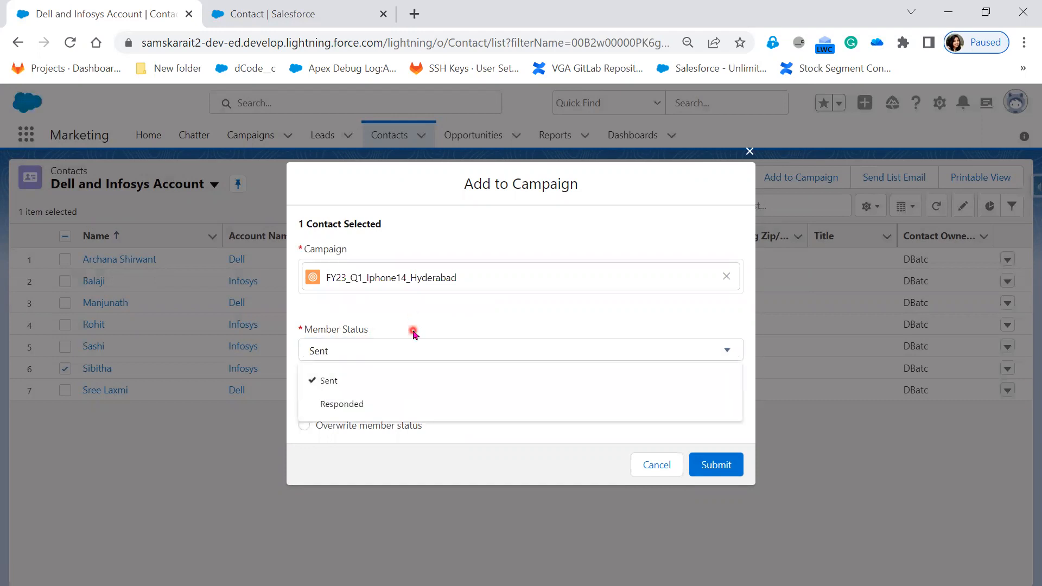
click(500, 433)
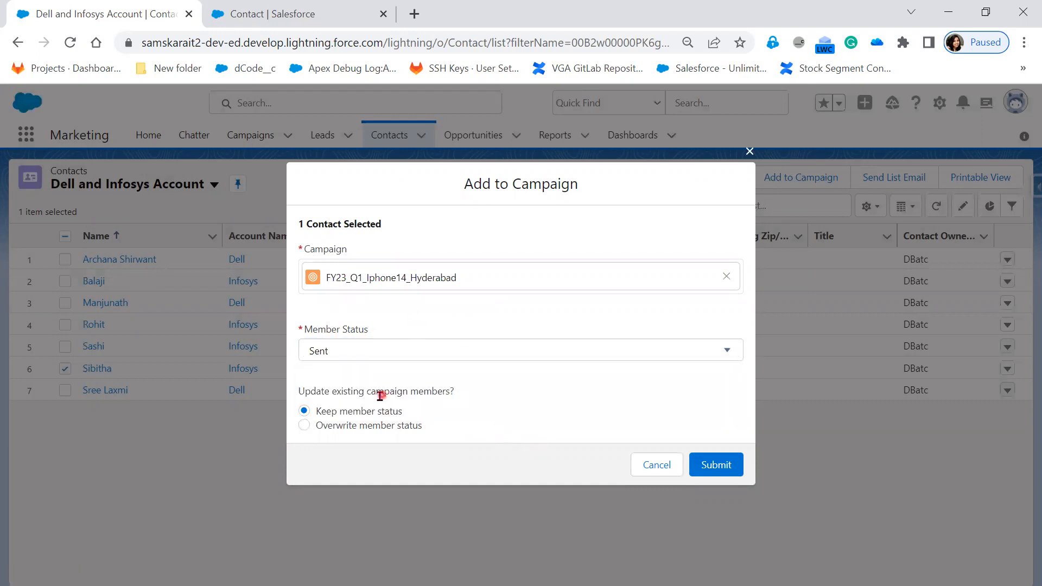
drag(318, 408, 394, 426)
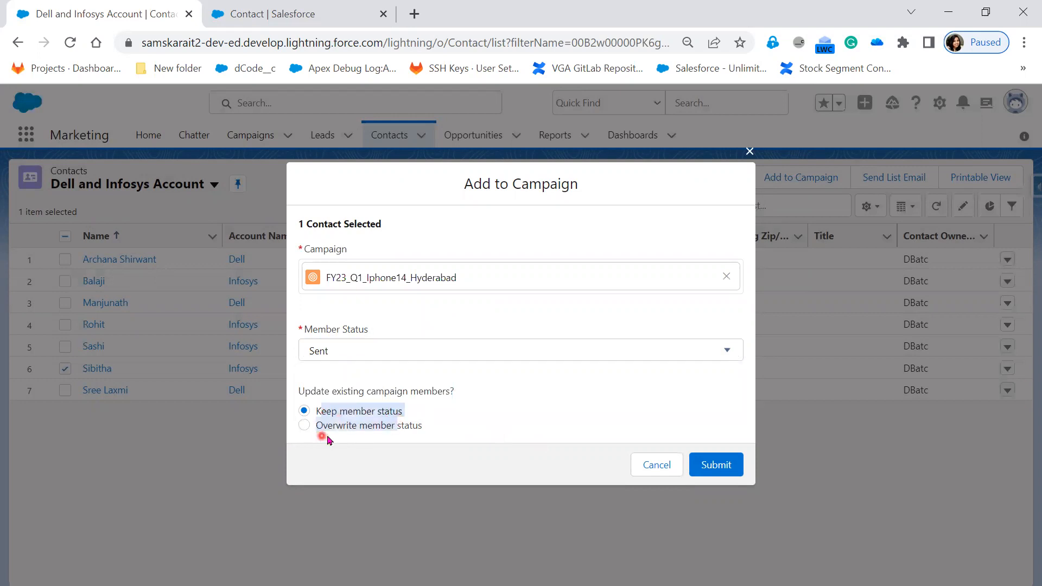
click(500, 424)
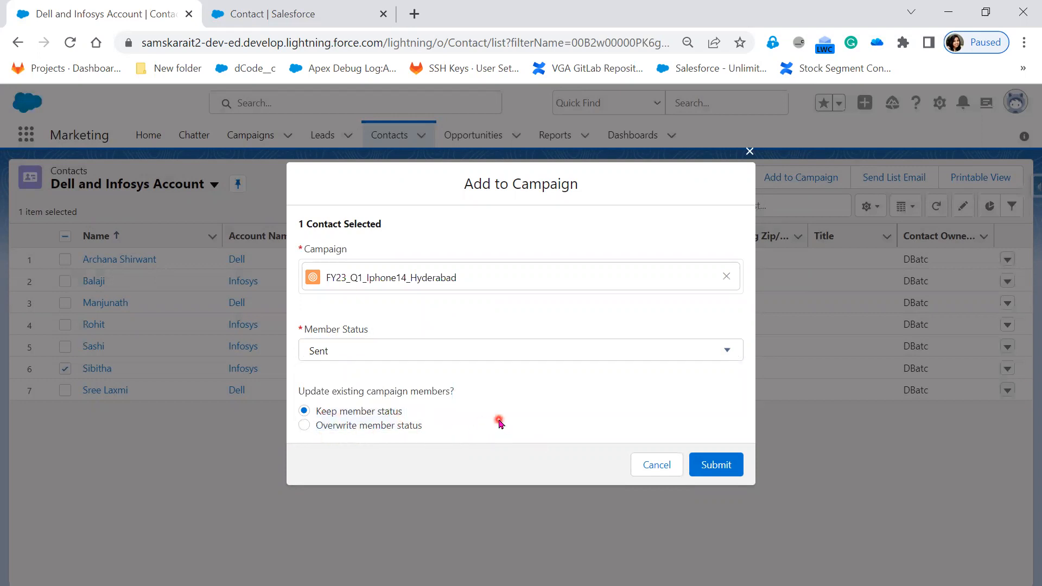
click(730, 467)
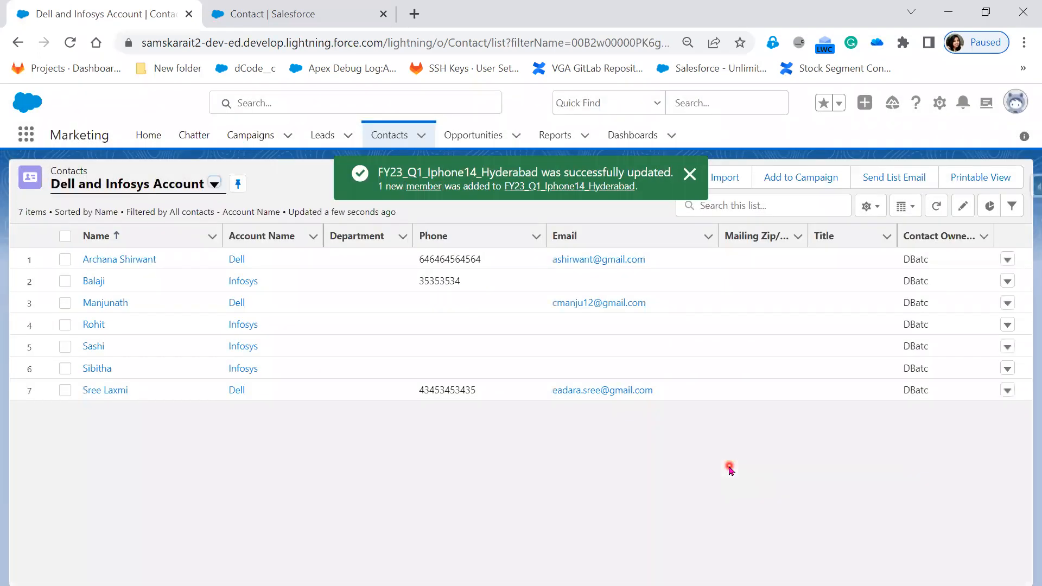
Open campaign FY23_Q1_Iphone14_Hyderabad in a separate browser tab and view its full campaign member list.
right_click(253, 143)
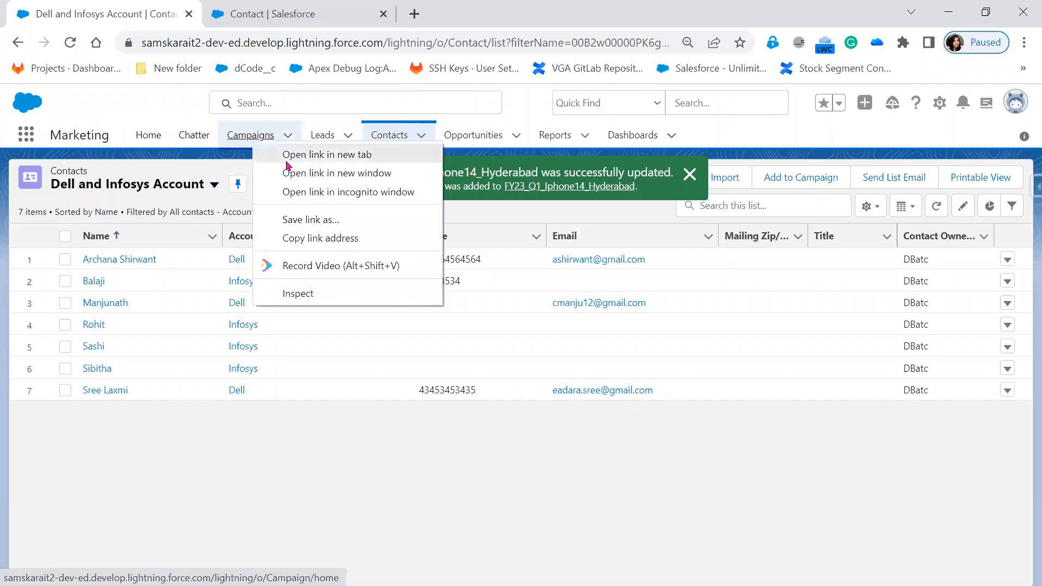
click(291, 156)
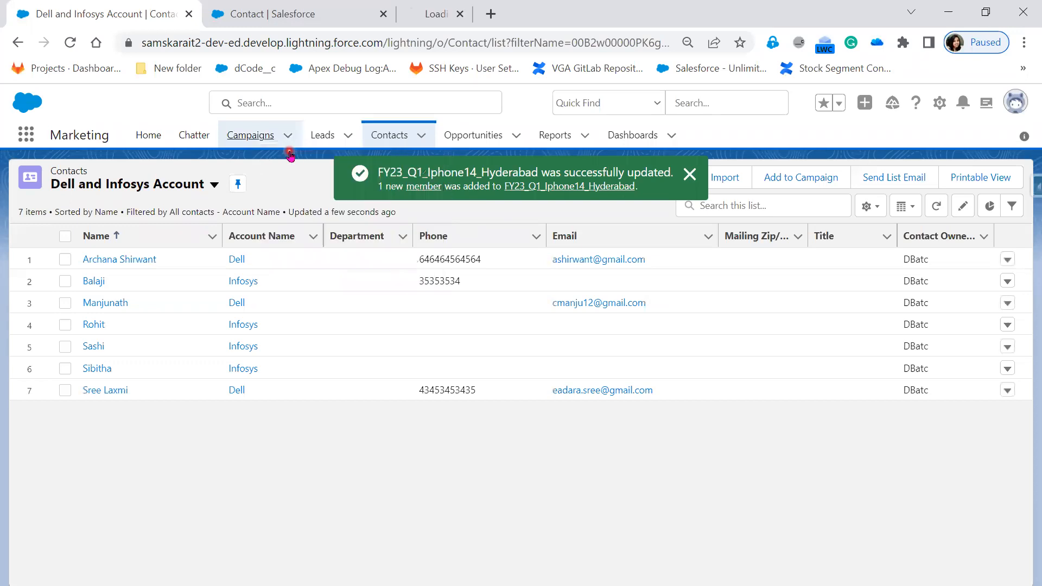
click(438, 15)
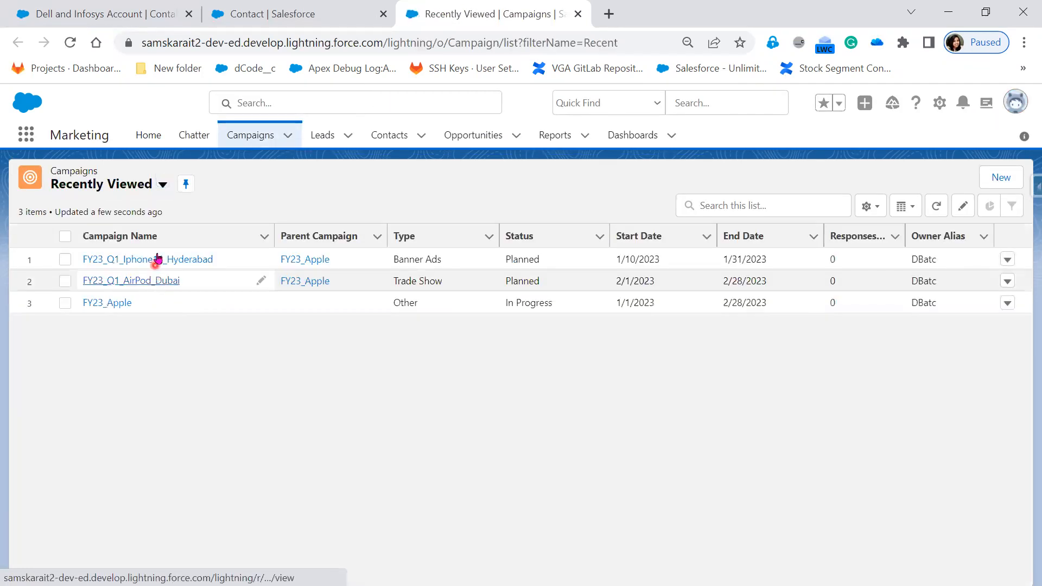
click(157, 259)
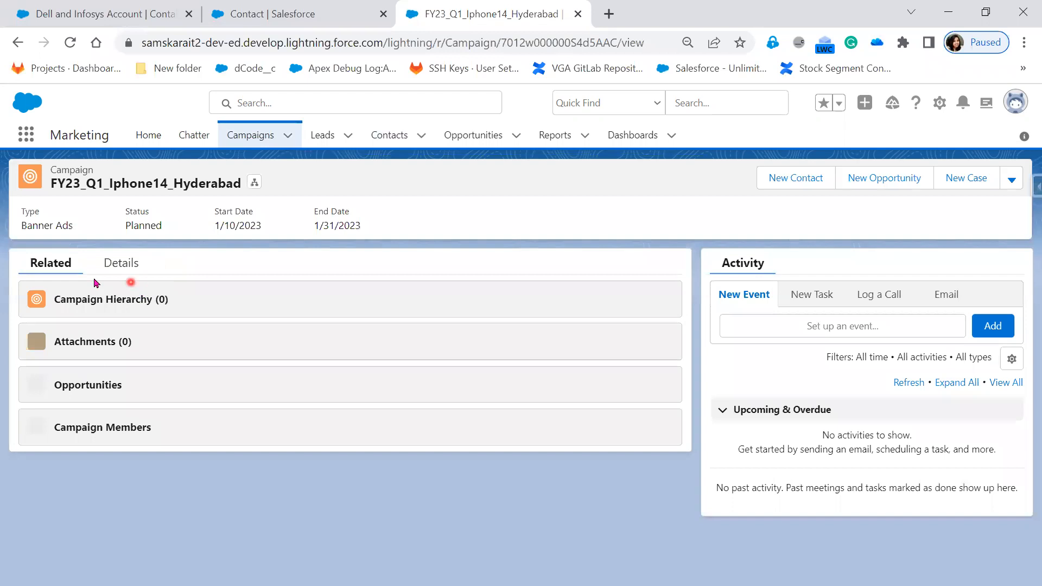
scroll(335, 512, down, 3)
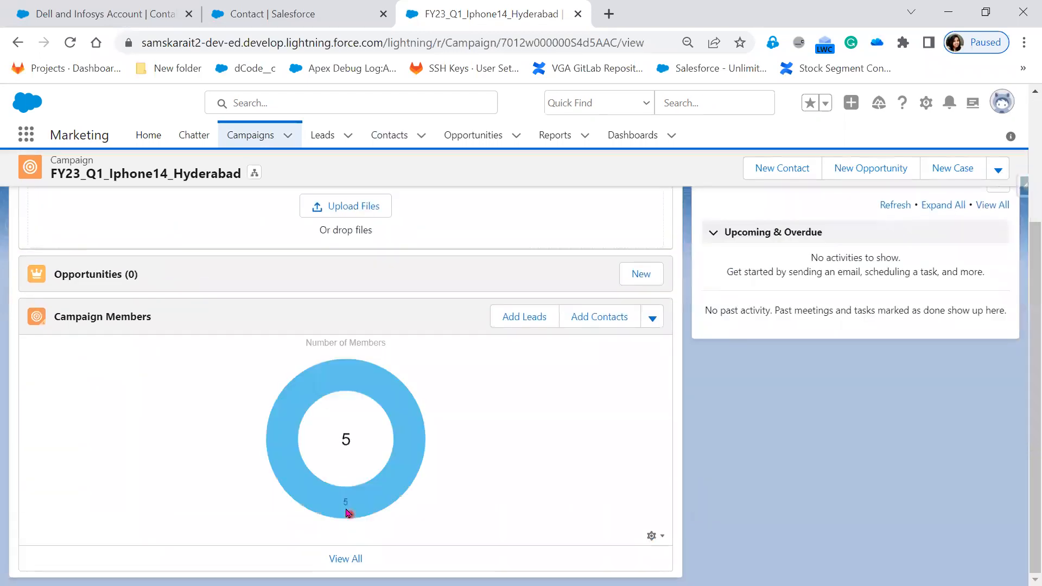
mouse_move(413, 450)
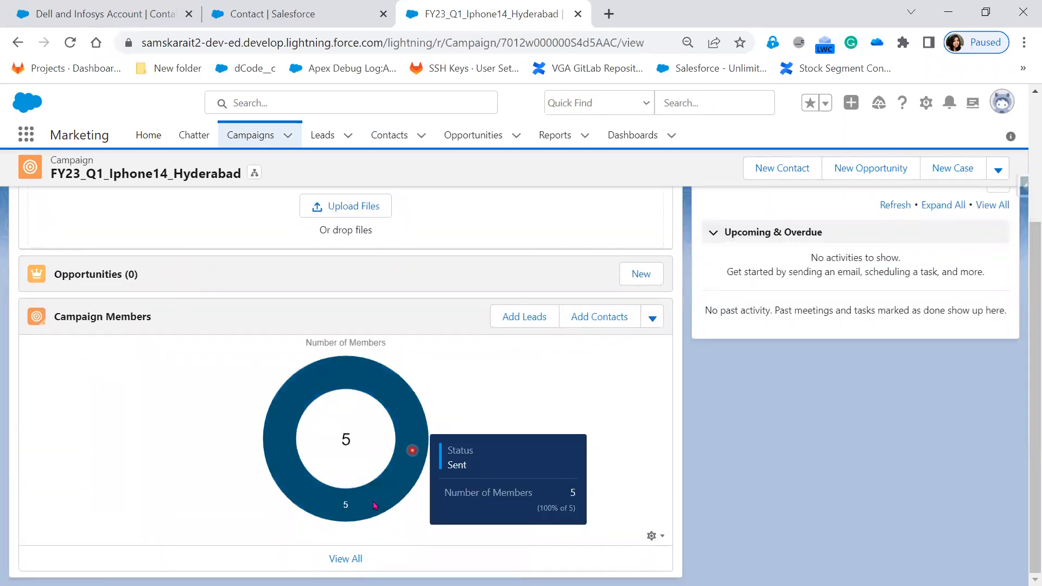
click(351, 561)
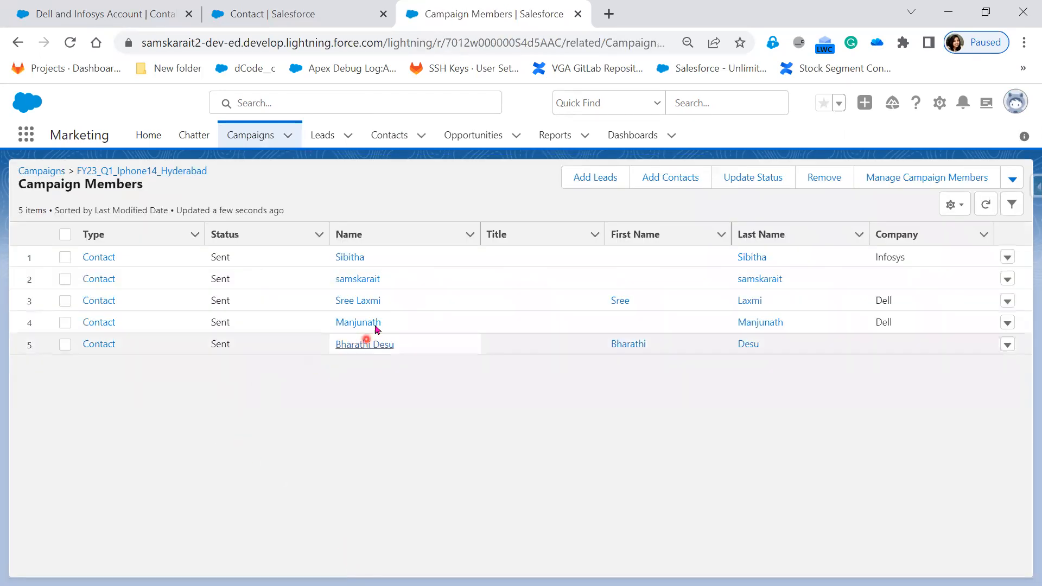
Back in the Dell and Infosys Account contact list, select the three Dell contacts and start a list email to them.
click(311, 17)
click(132, 15)
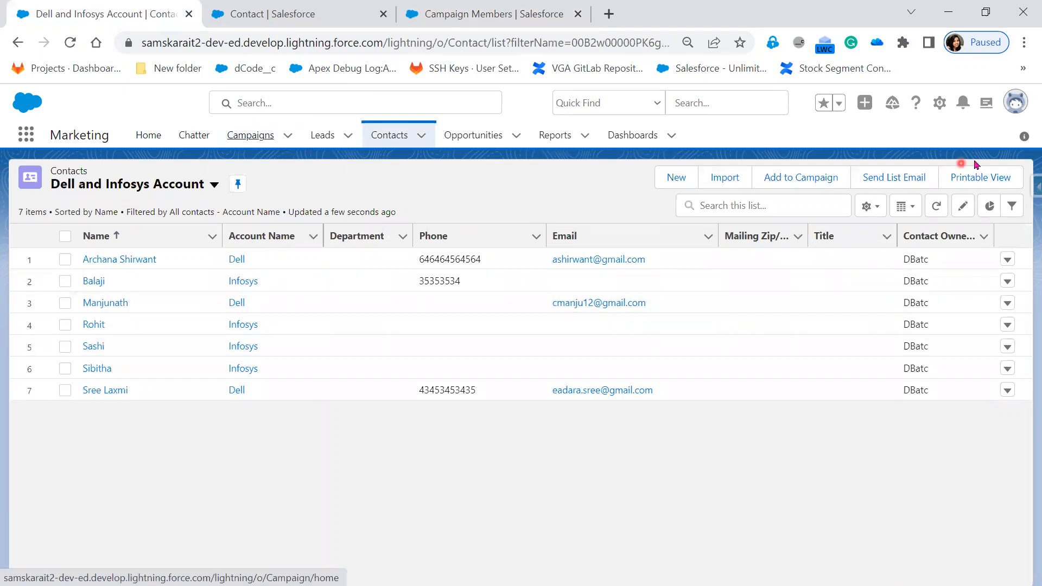
click(63, 391)
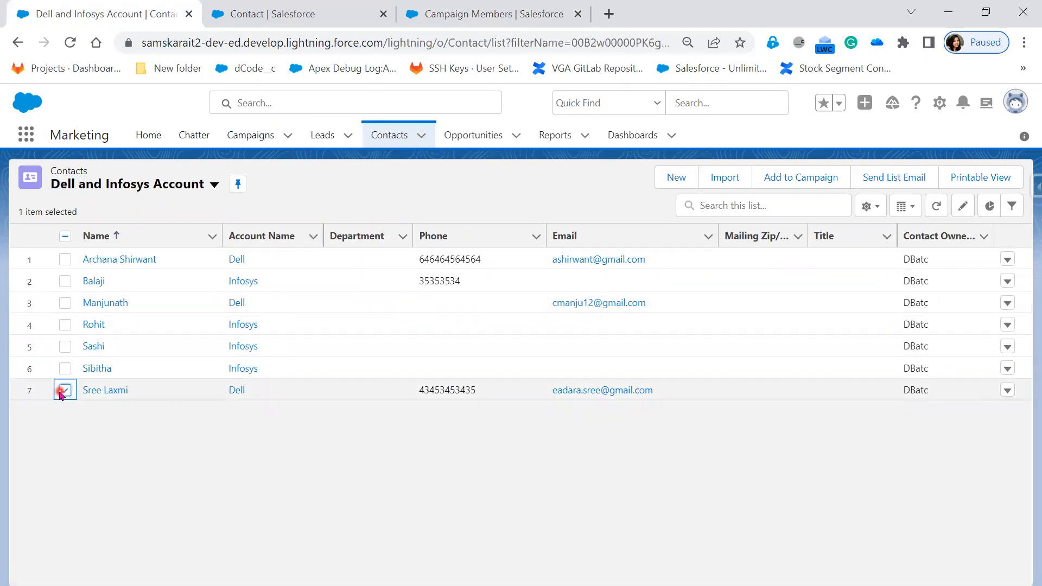
click(65, 261)
click(65, 304)
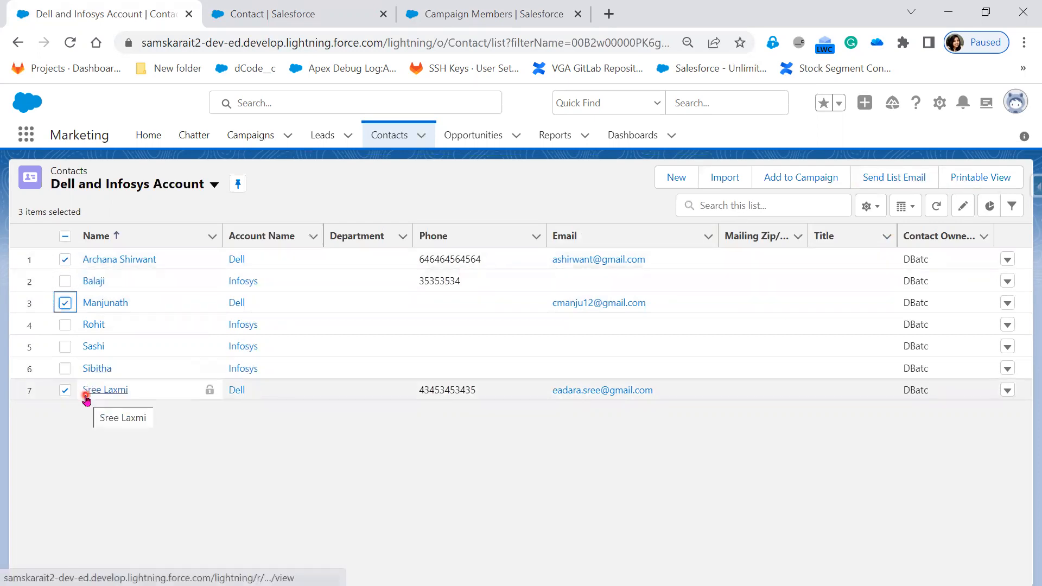
click(879, 179)
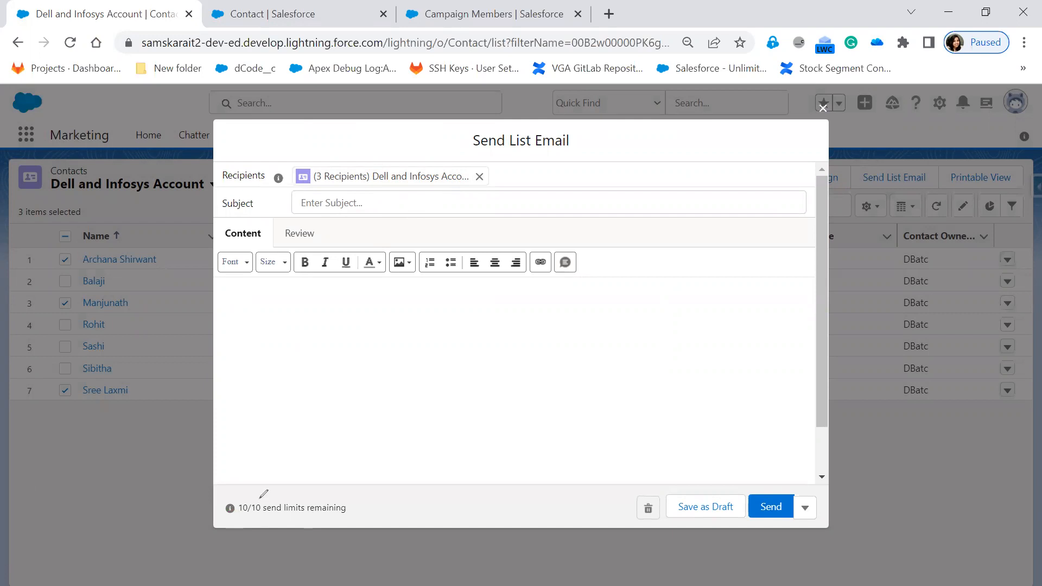
Examine the information about the list email's remaining send limit.
mouse_move(214, 487)
mouse_down()
mouse_move(389, 495)
mouse_move(370, 522)
mouse_move(245, 516)
mouse_move(213, 511)
mouse_move(218, 485)
mouse_up()
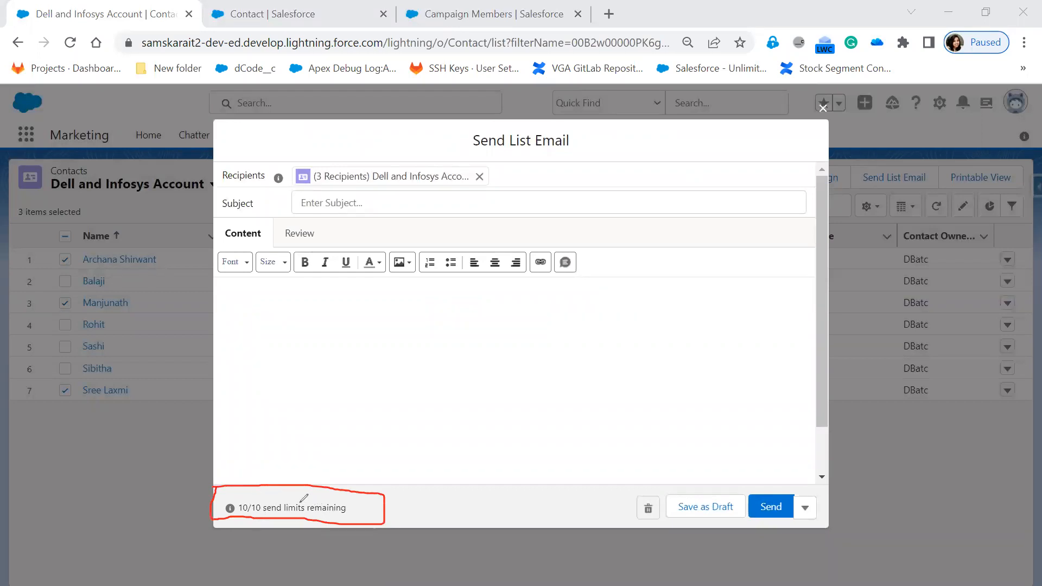
mouse_move(259, 496)
mouse_down()
mouse_move(263, 505)
mouse_move(282, 490)
mouse_up()
click(230, 509)
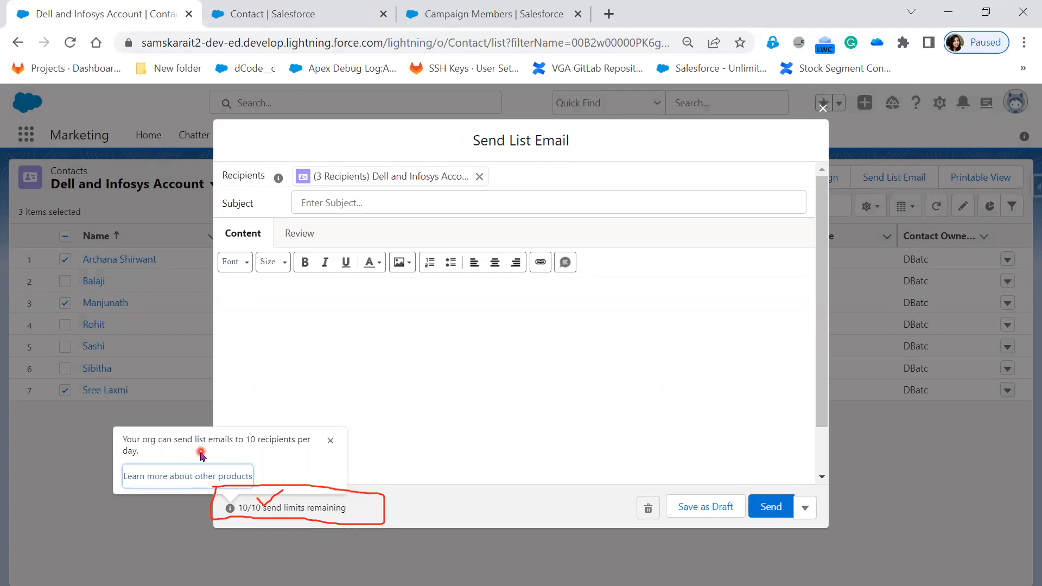
View the linked page about other products, close the leftover redirect page, and return to the list email to dismiss the limit note.
click(204, 476)
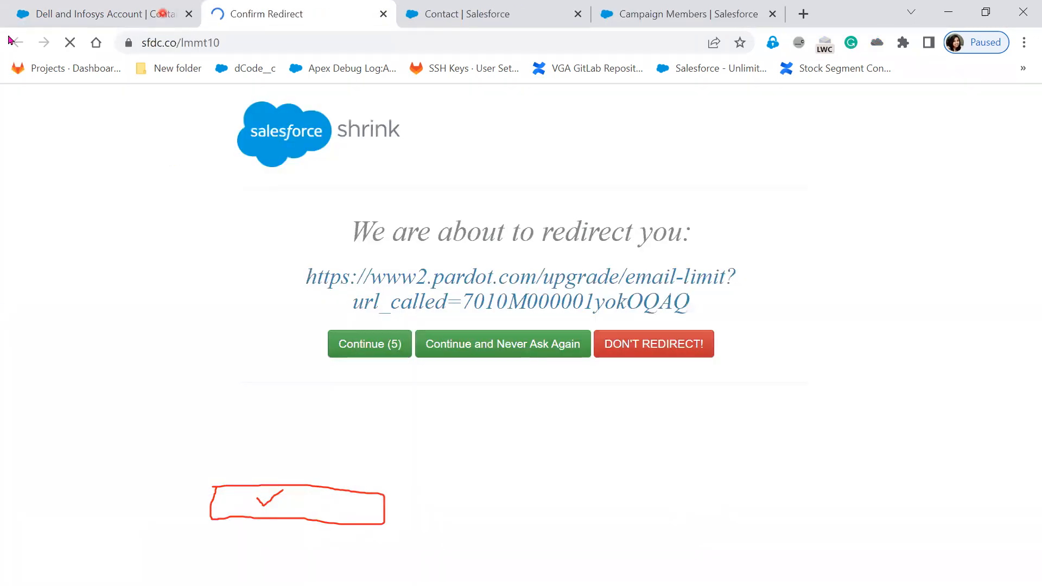
click(105, 15)
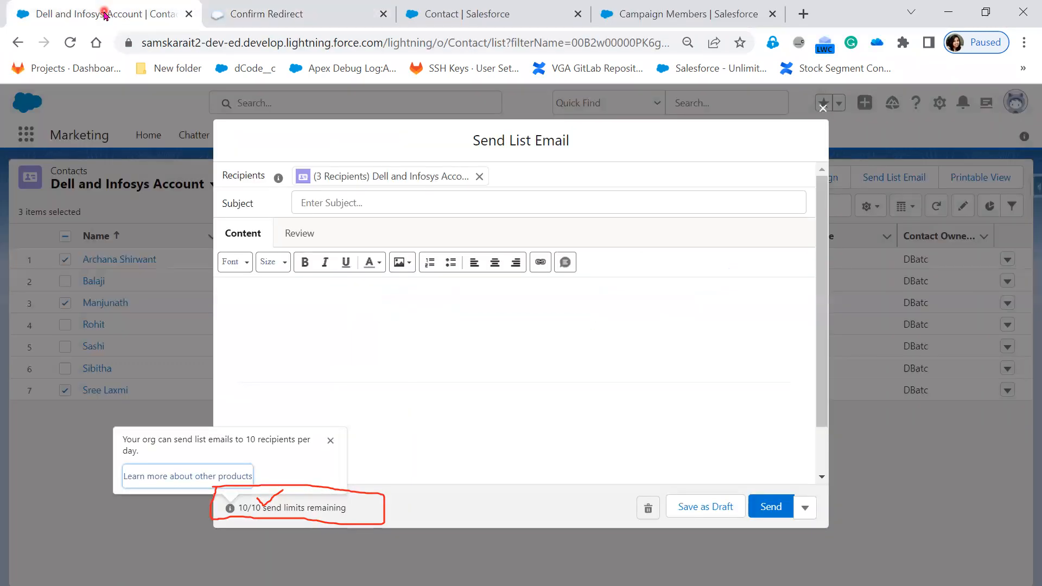
click(181, 478)
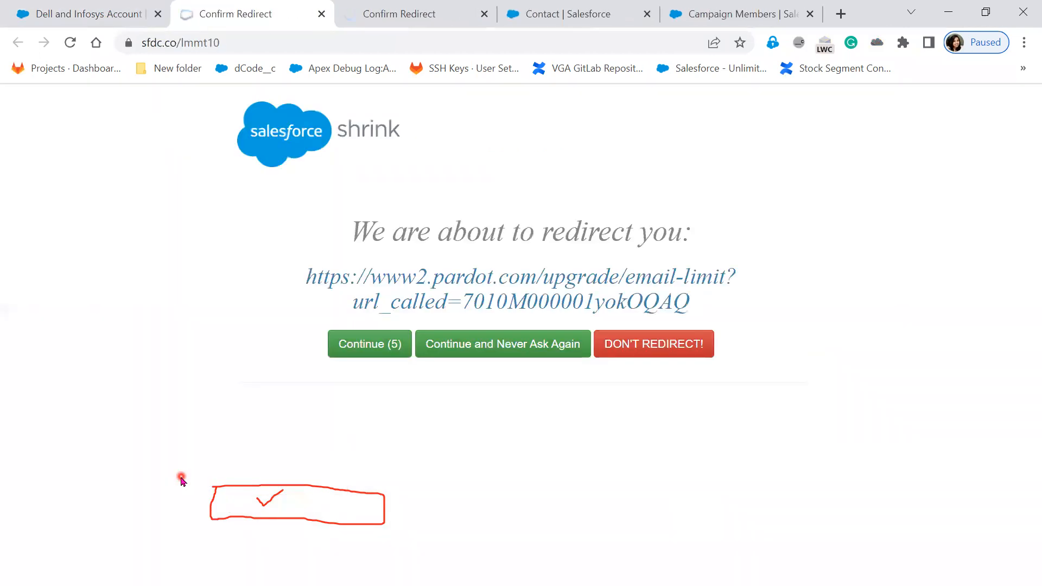
click(413, 13)
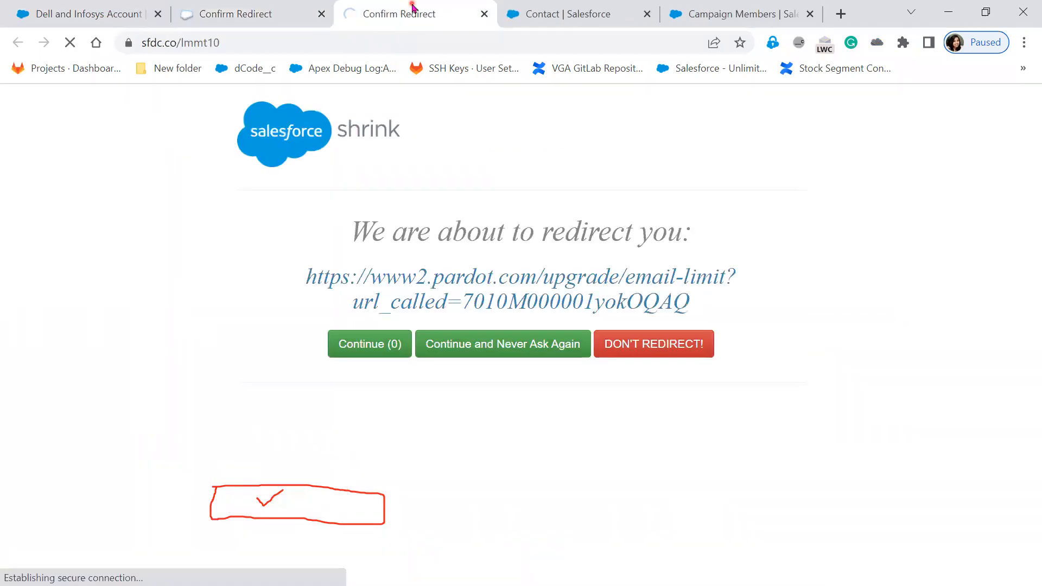
click(322, 15)
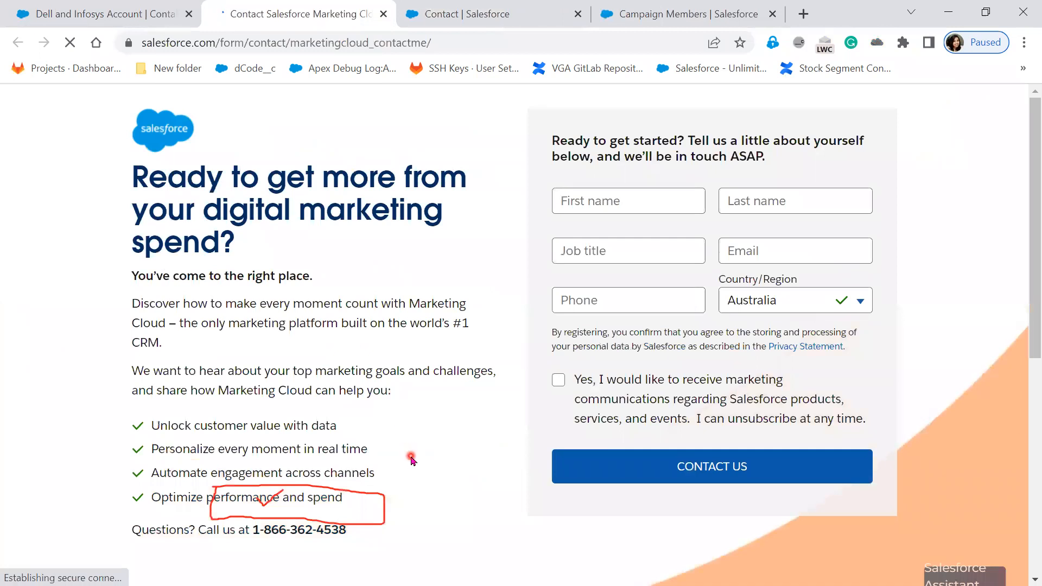
scroll(411, 460, down, 6)
scroll(411, 461, up, 6)
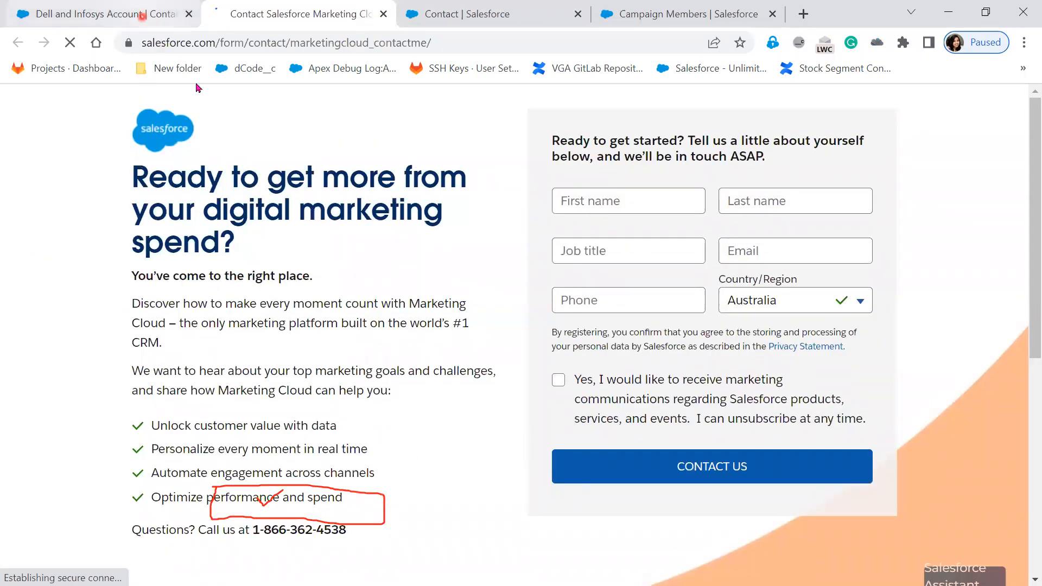
click(100, 17)
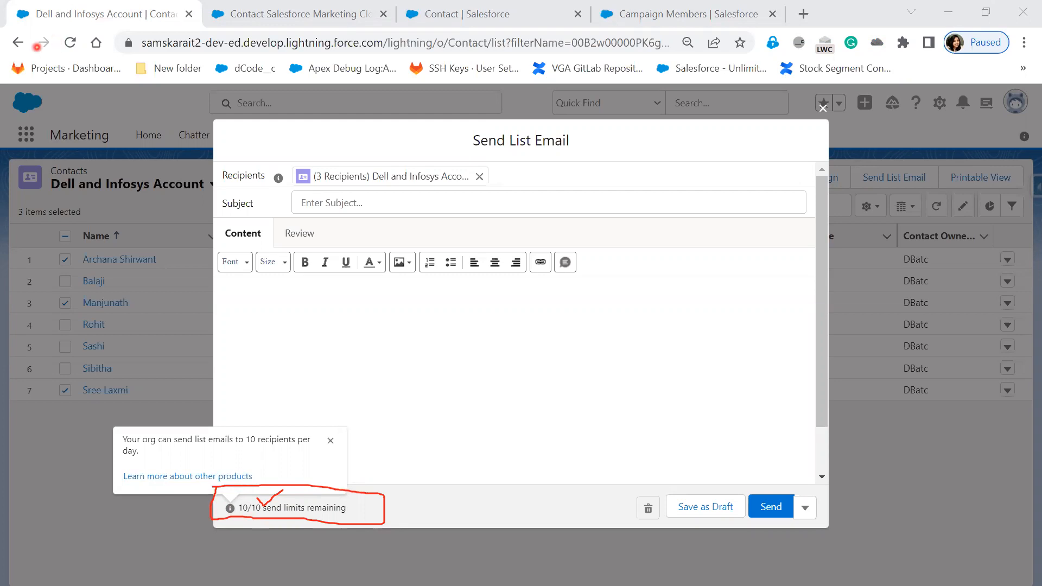
click(330, 446)
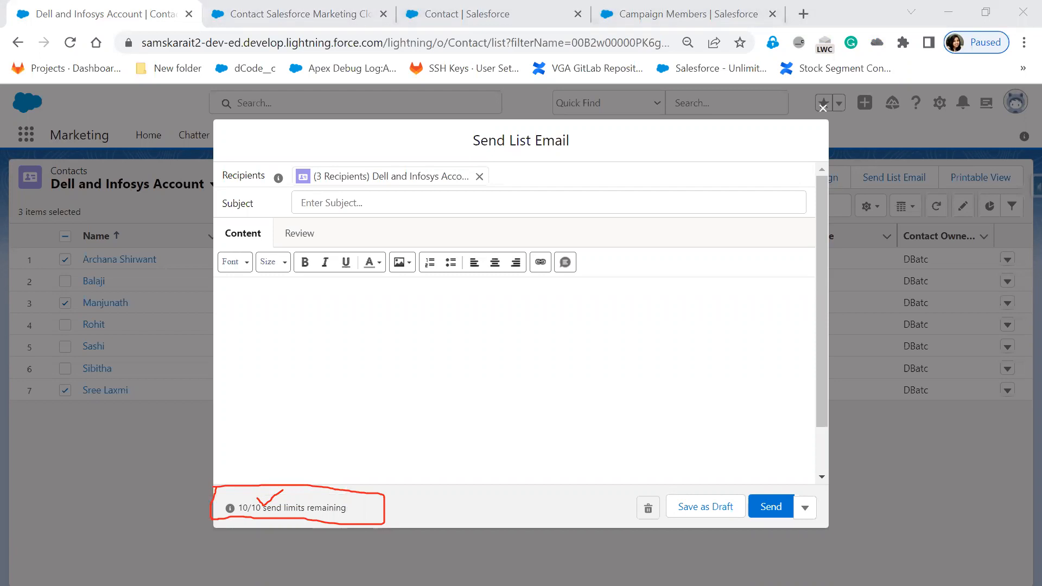
Enter Hello as the list email's subject and check which additional send options are offered.
click(334, 206)
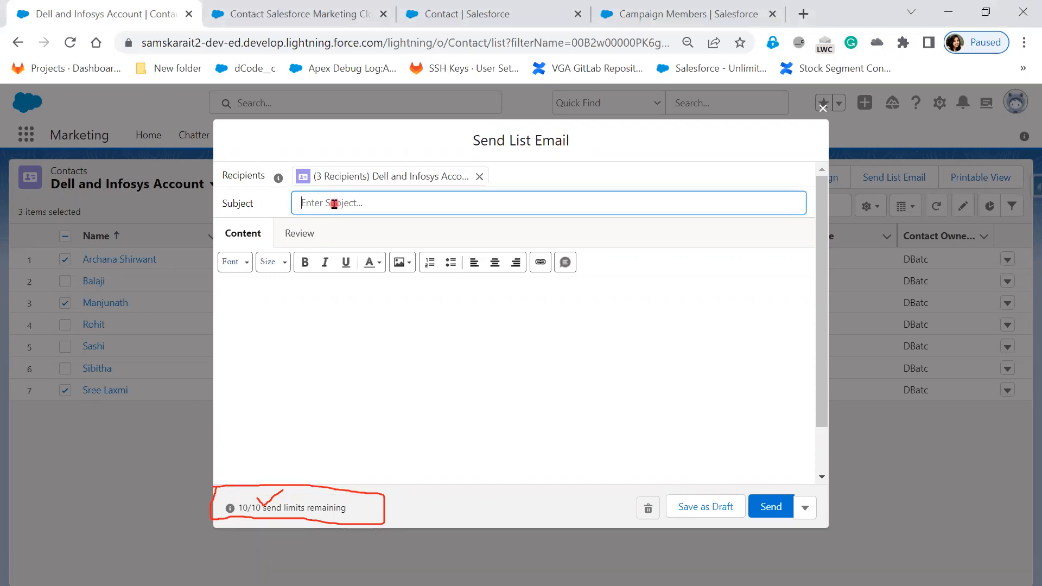
text(Hello)
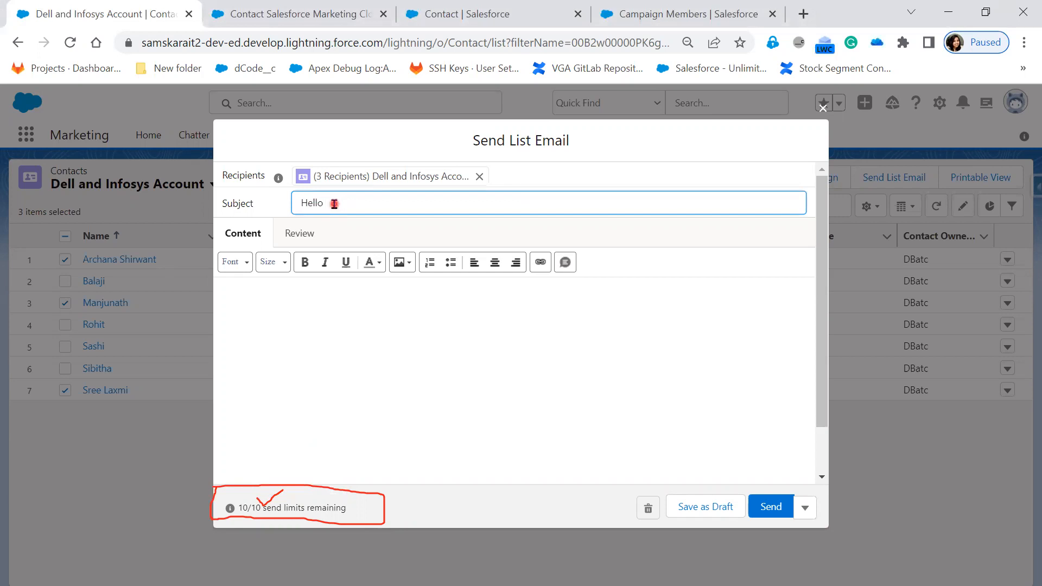
click(322, 323)
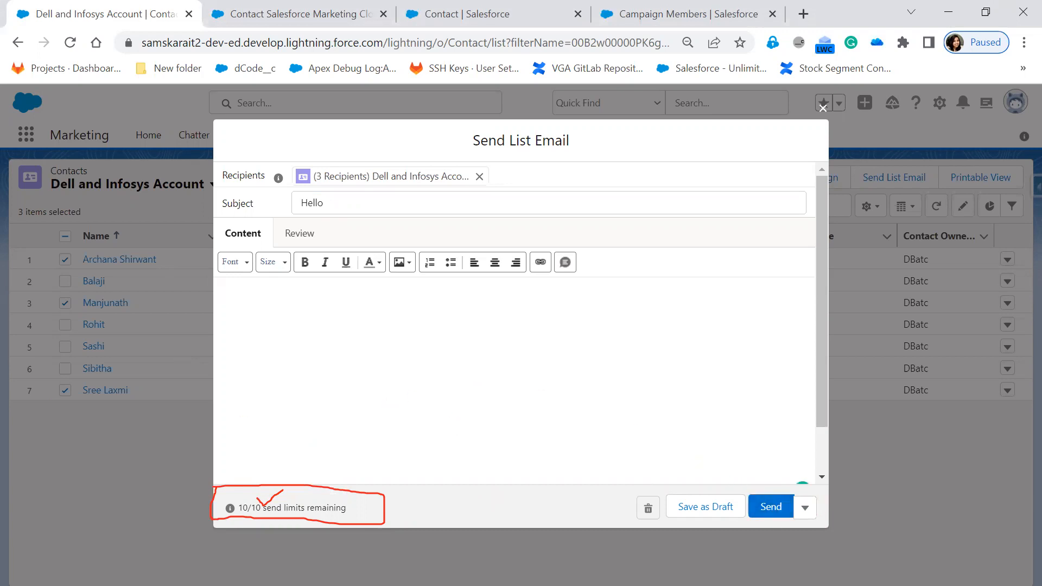
click(806, 513)
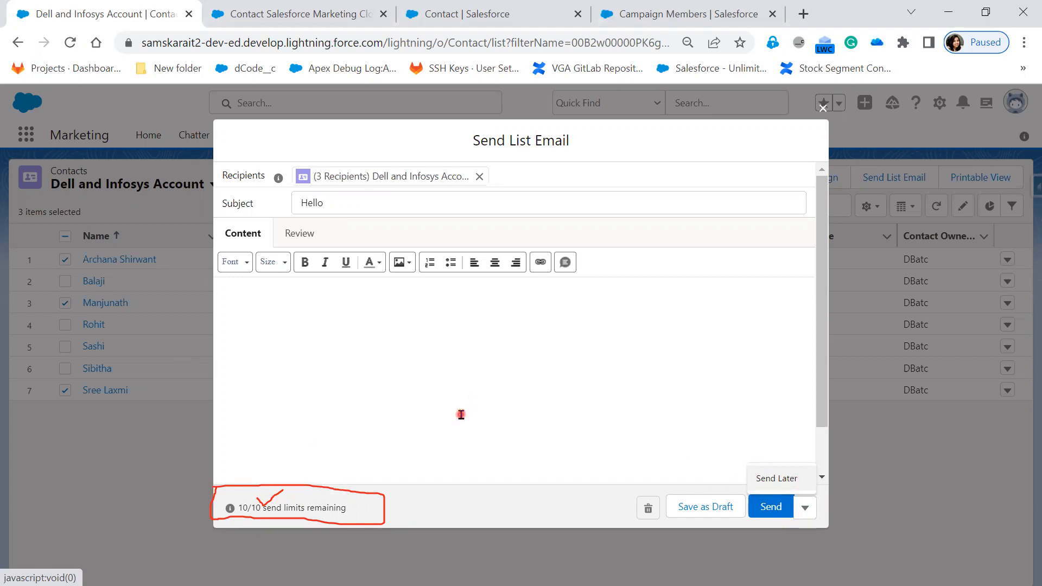
key(Escape)
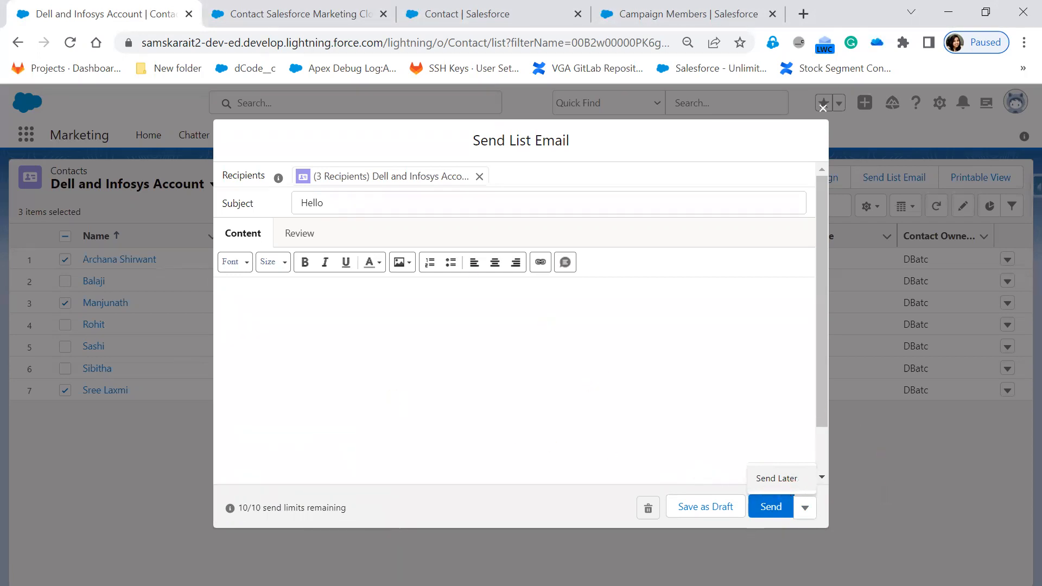
key(Escape)
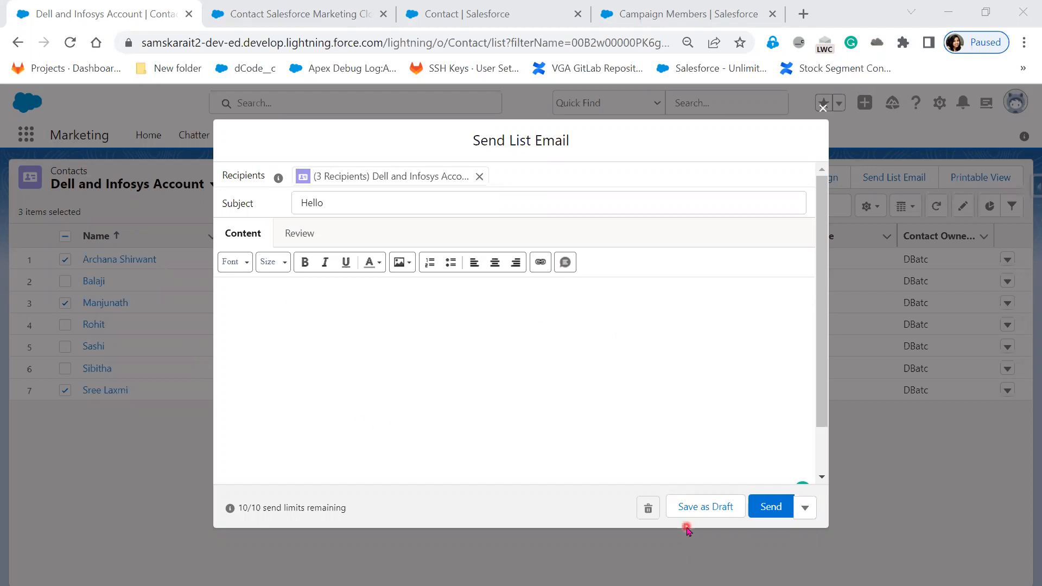
Schedule the list email to be sent on Jan 18, 2023 at 7:30 AM and save the schedule.
click(805, 513)
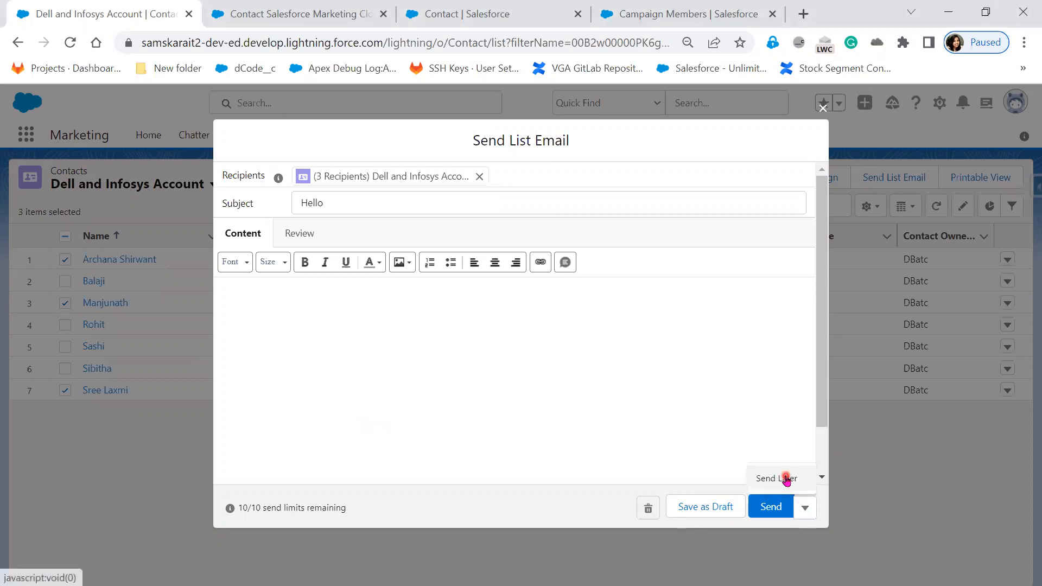
click(787, 479)
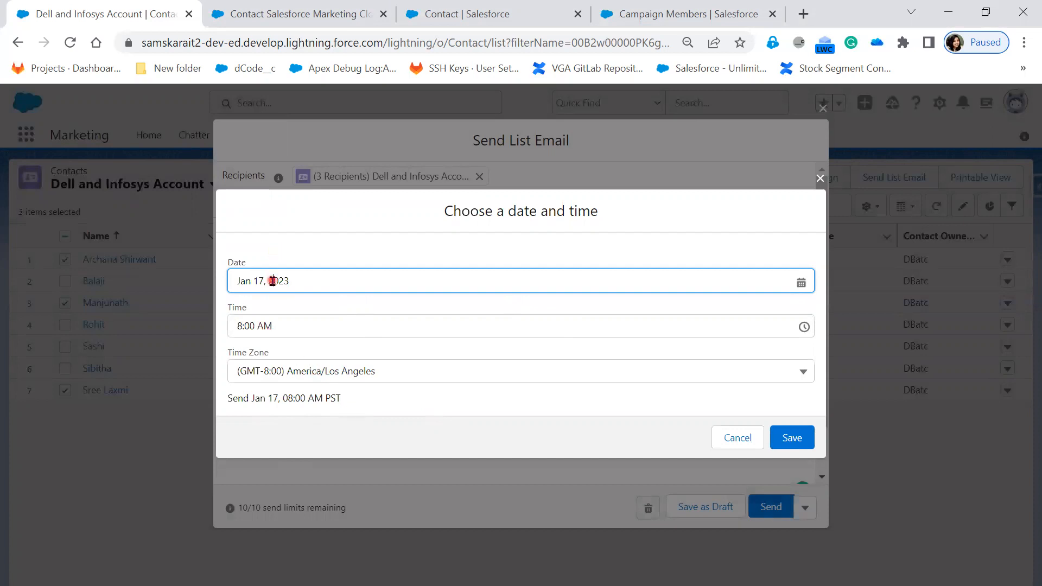
click(325, 280)
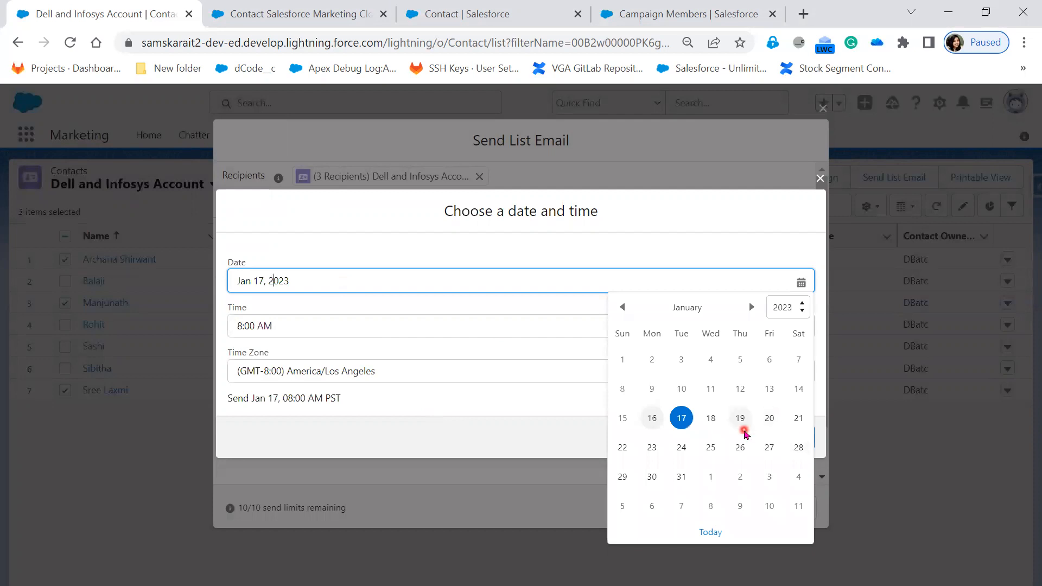
click(724, 427)
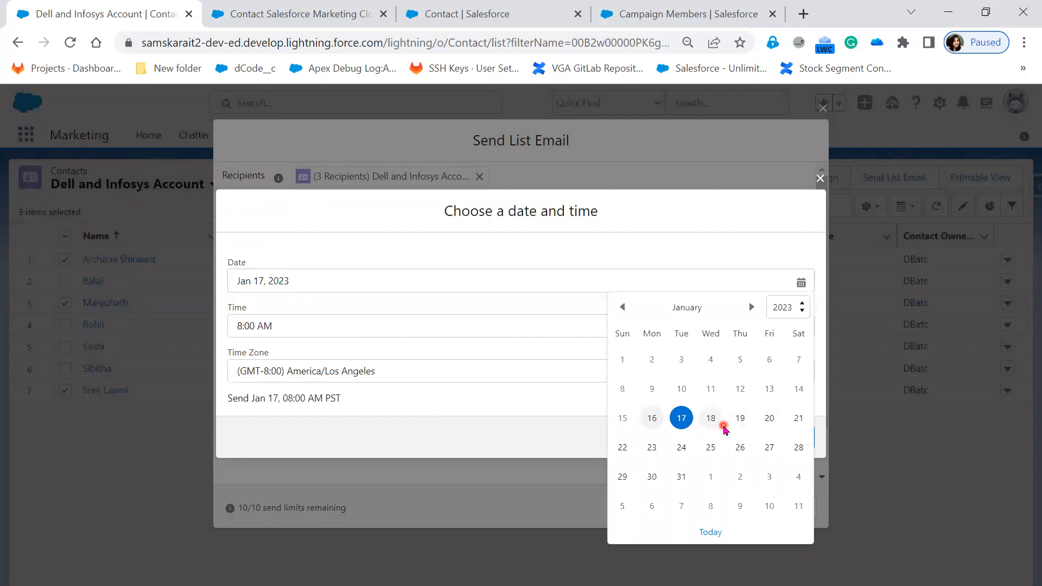
click(710, 422)
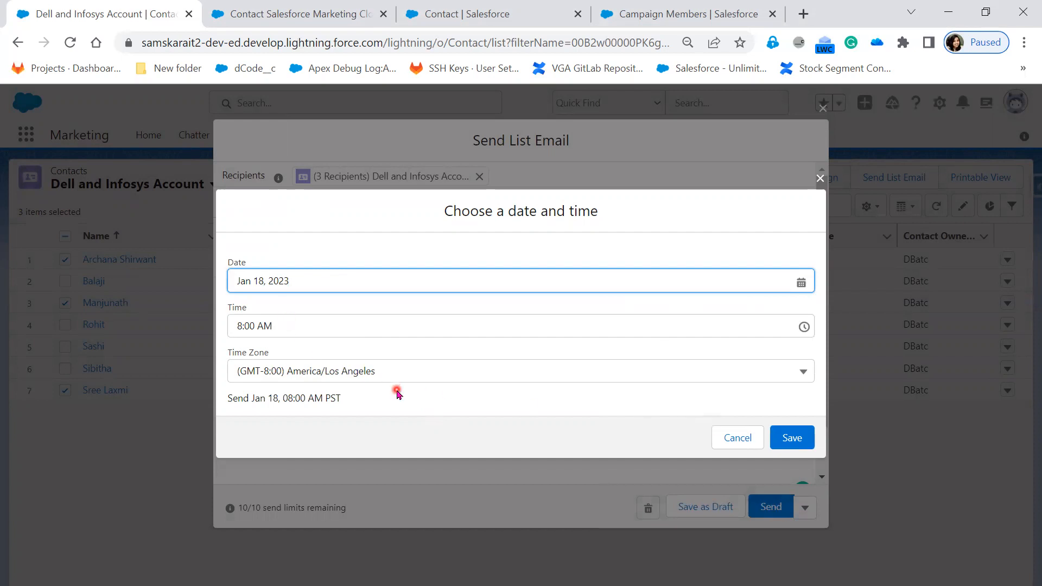
click(266, 327)
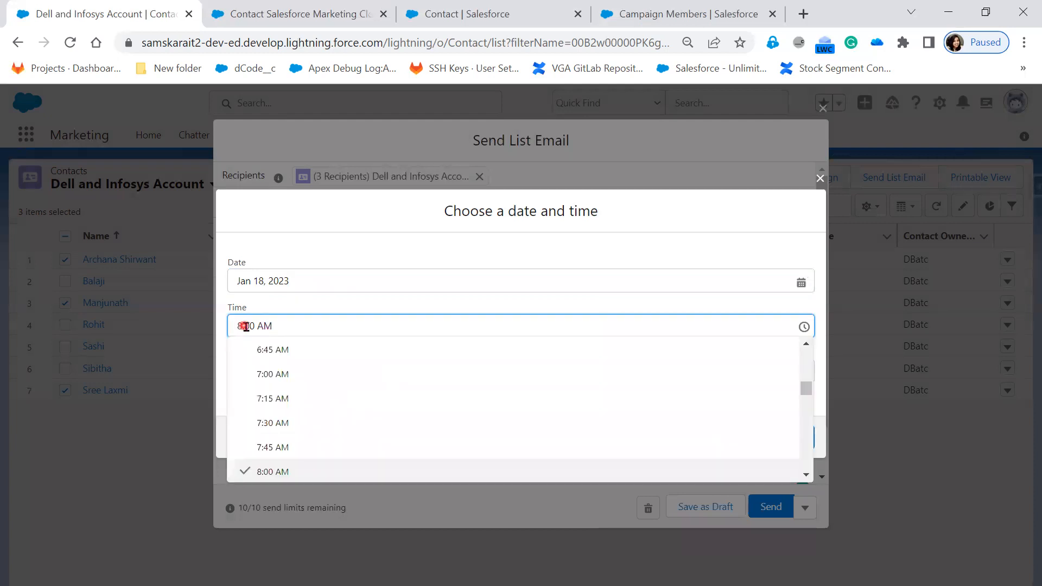
click(295, 425)
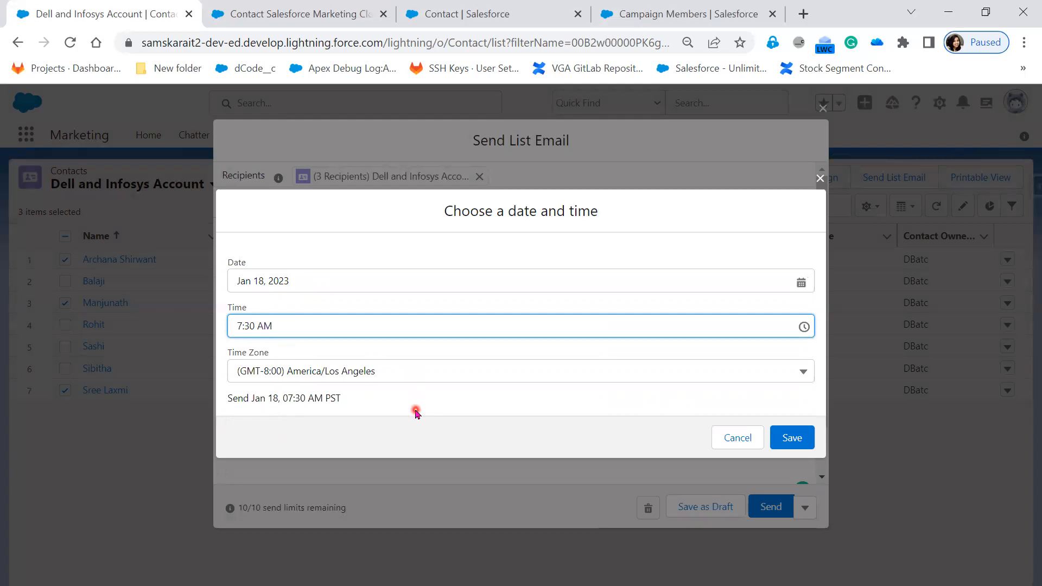
click(798, 449)
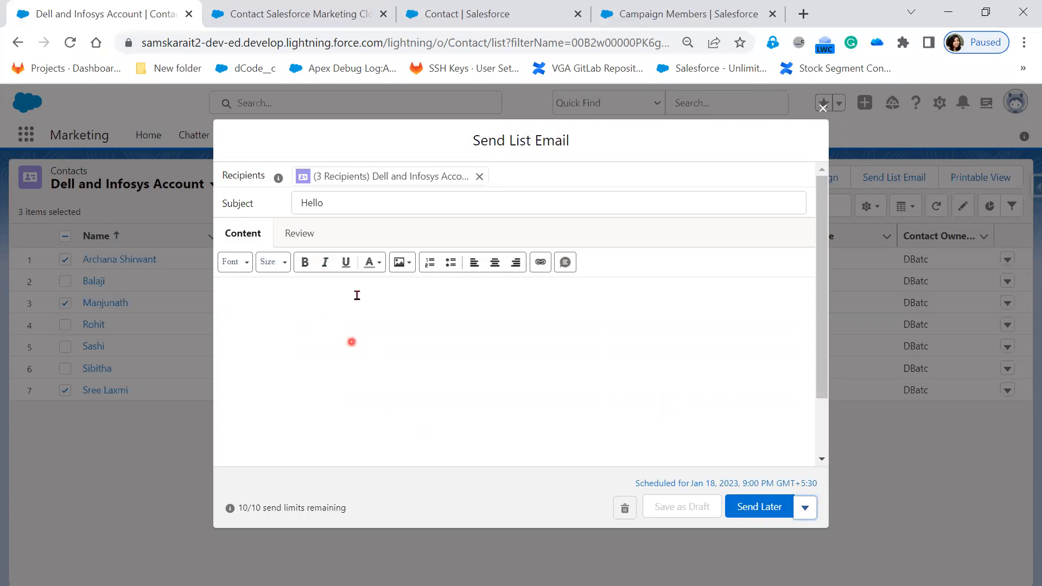
Begin the list email's body with the greeting Hi, and a new line reading This is Test Email.
click(329, 319)
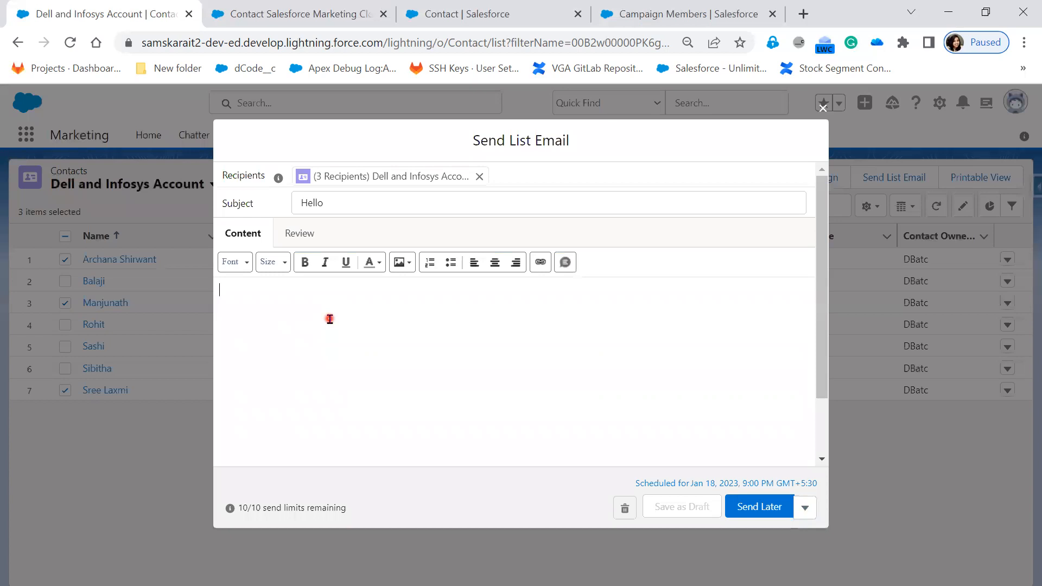
text(This)
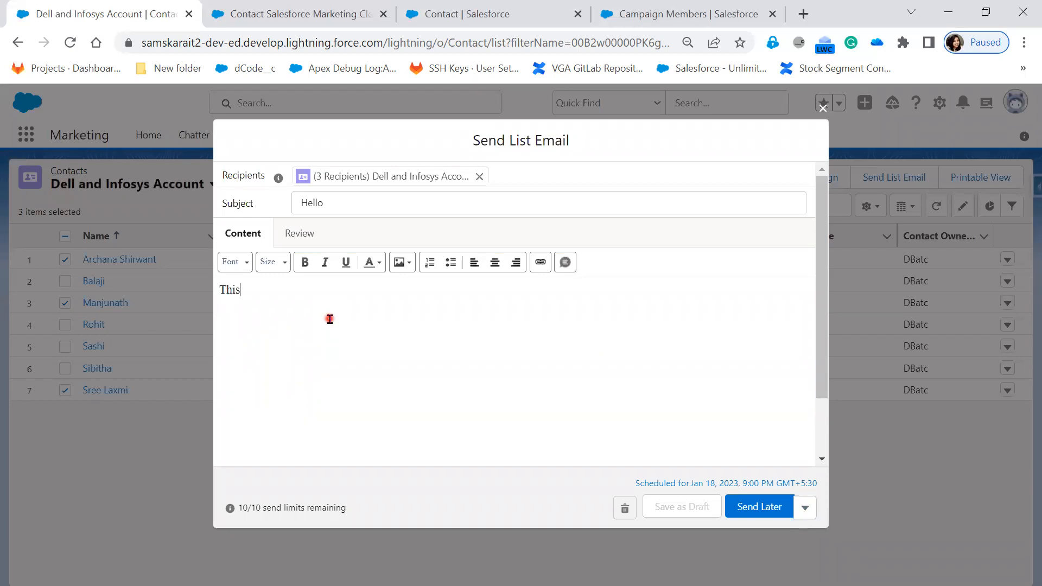
key(BackSpace)
key(BackSpace)
key(BackSpace)
key(BackSpace)
text(Hi, )
text(This is)
text( Test )
text(Email )
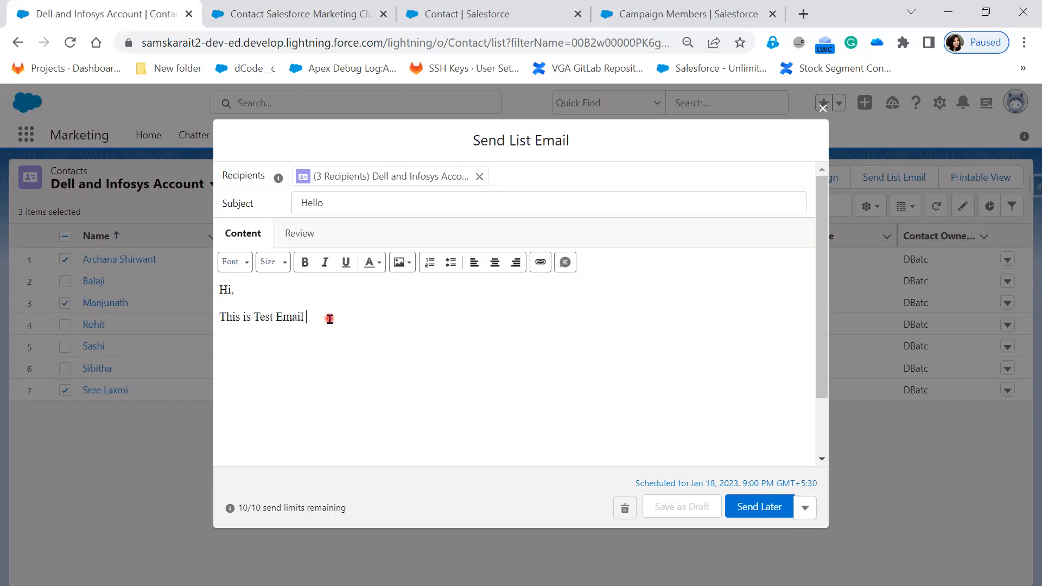
text(for "Send Later)
Finish the line with for "Send Later" Option., add a Thank you sign-off with the sender's name, and submit the email for scheduled sending.
key(BackSpace)
text(Option.   )
text(Thank you, )
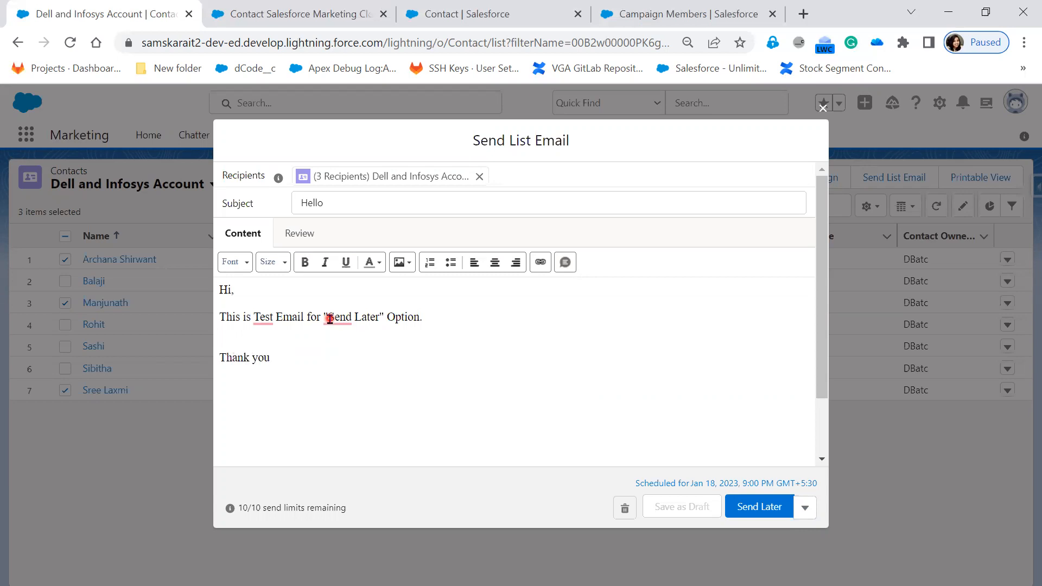
text(Swapna.)
click(758, 509)
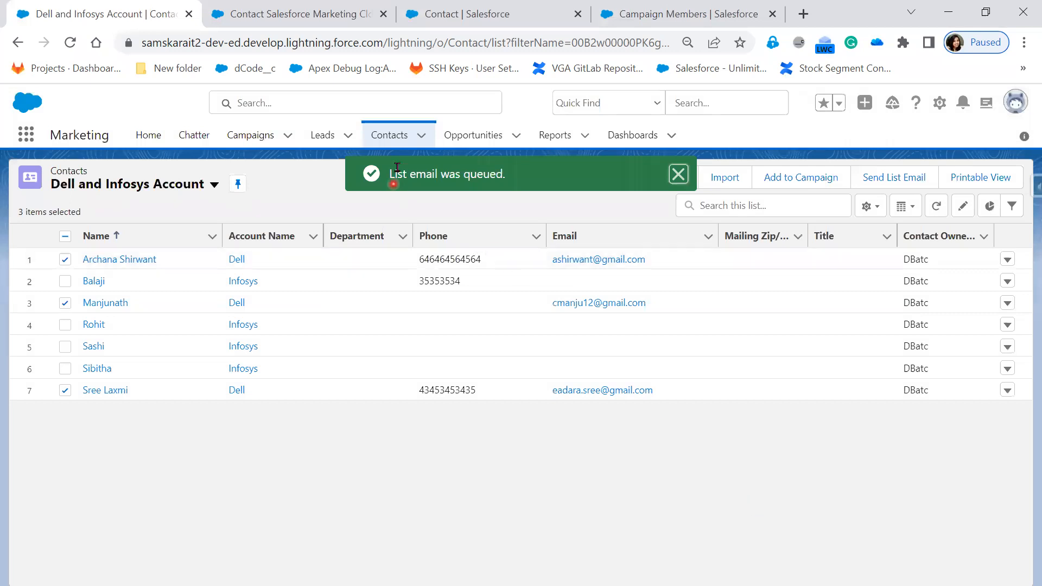
Read the notification about the list email and clear the selection of all contacts in the list.
drag(415, 169, 510, 173)
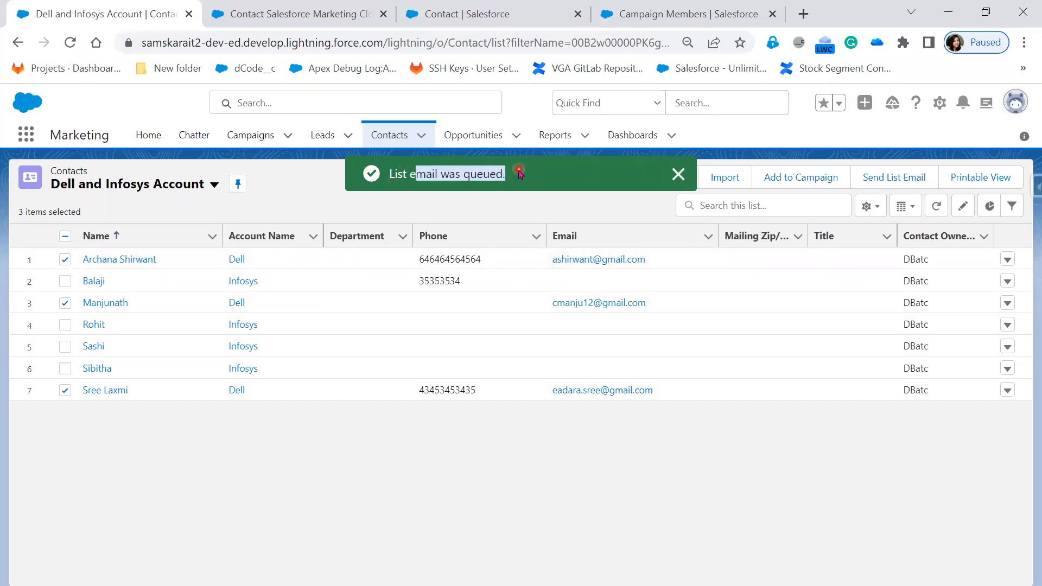
click(519, 170)
click(494, 303)
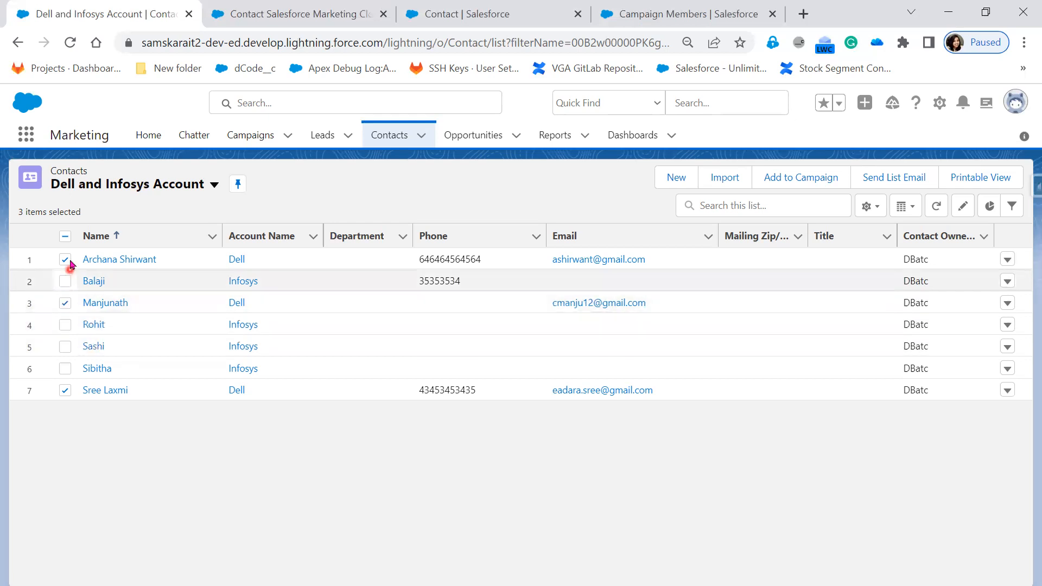
click(64, 236)
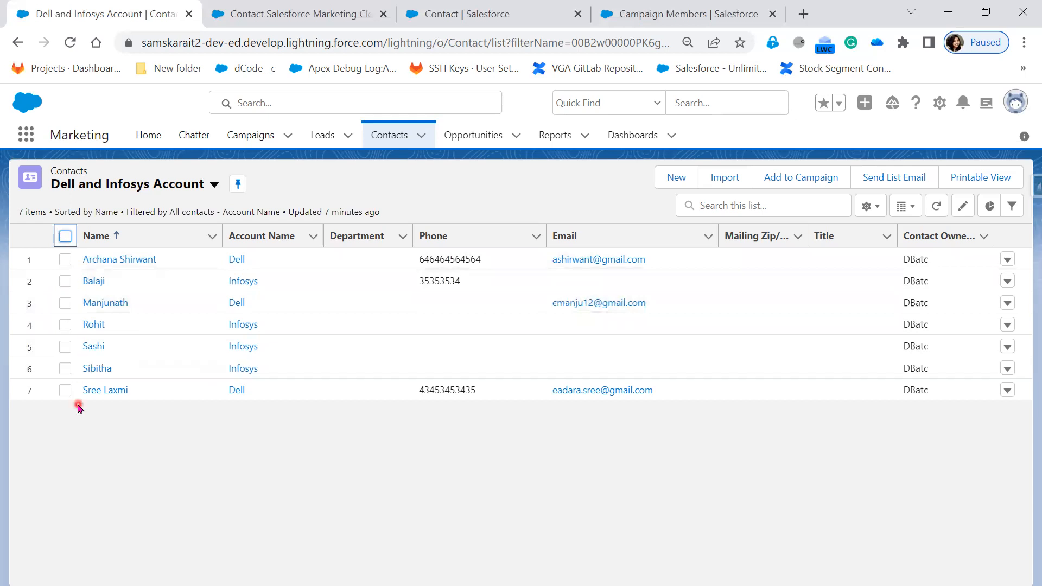
Open the details of the Infosys contact in row 6, fill in the contact's email address, and save the record.
click(101, 369)
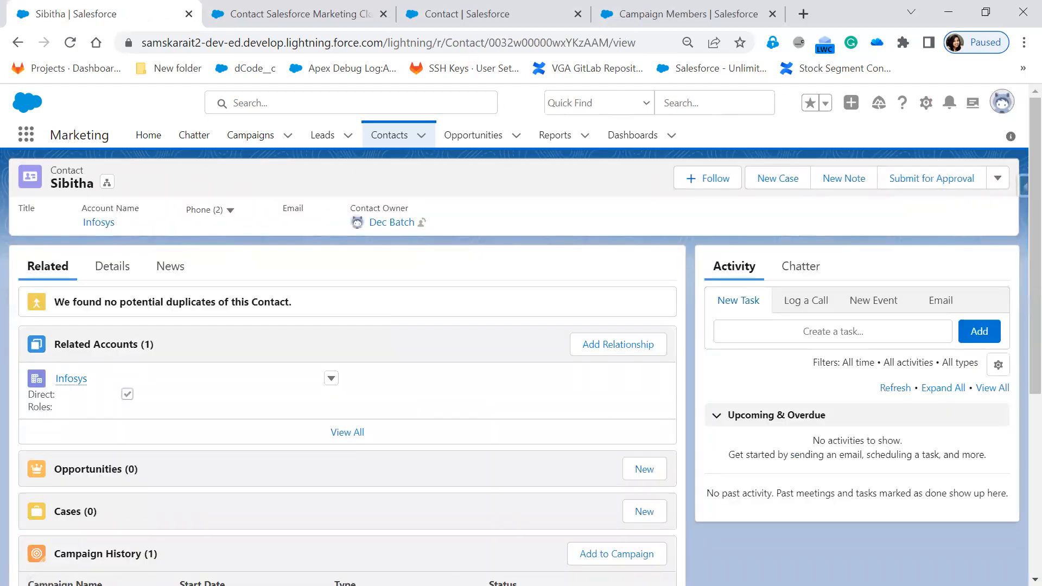
click(109, 268)
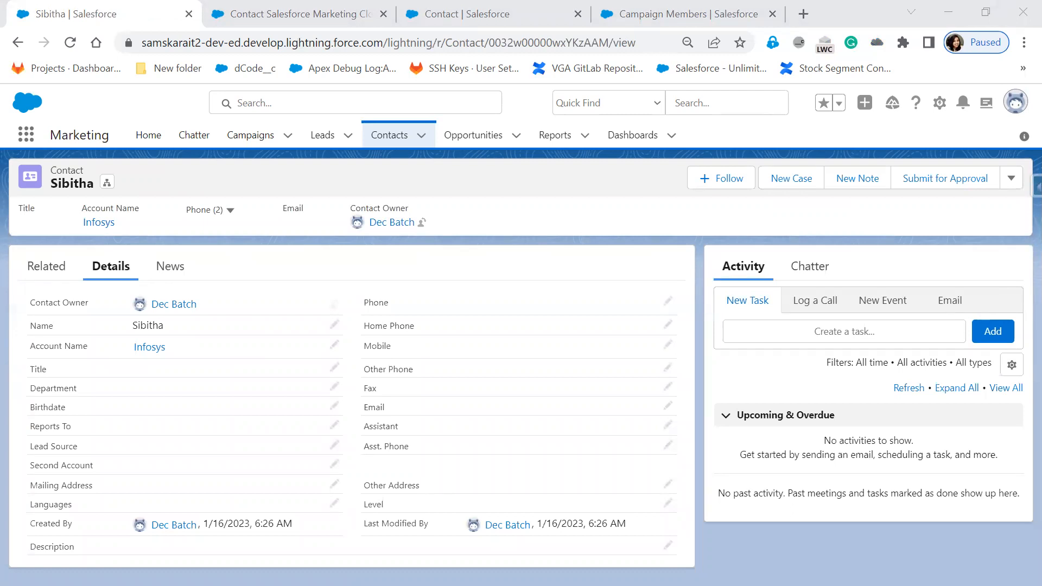
click(952, 307)
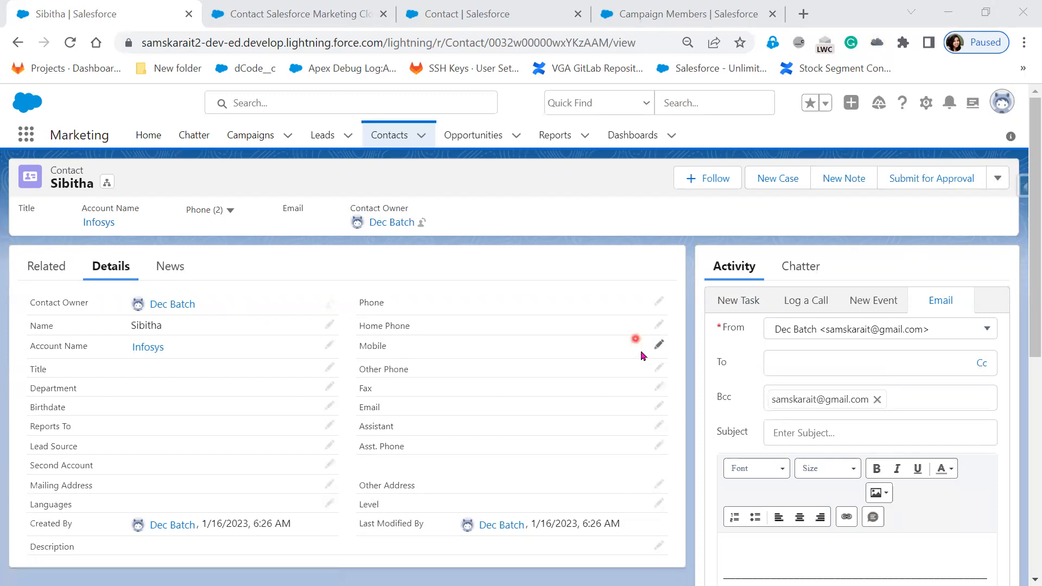
click(659, 407)
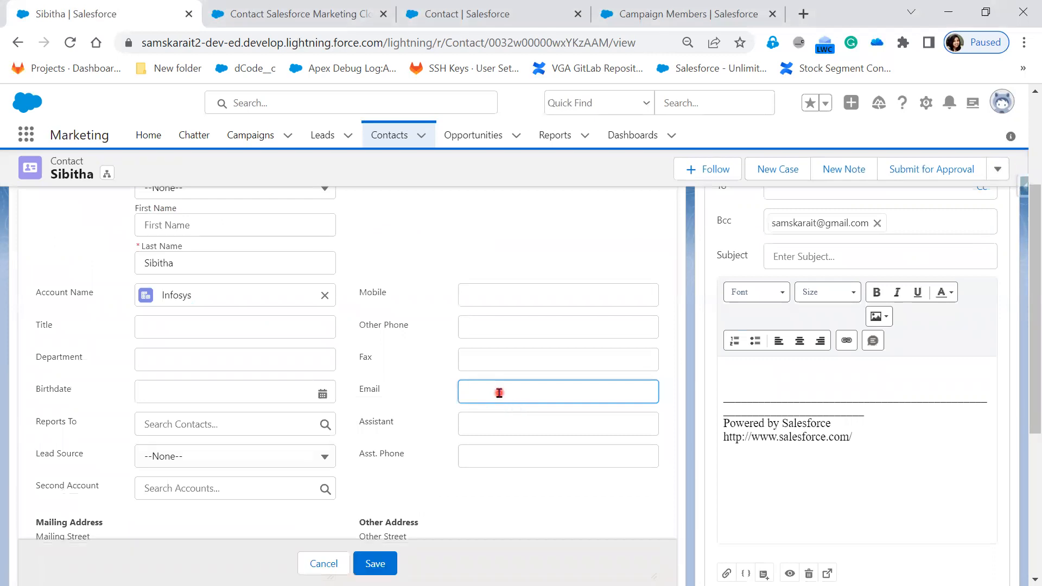
key(ctrl+v)
click(374, 565)
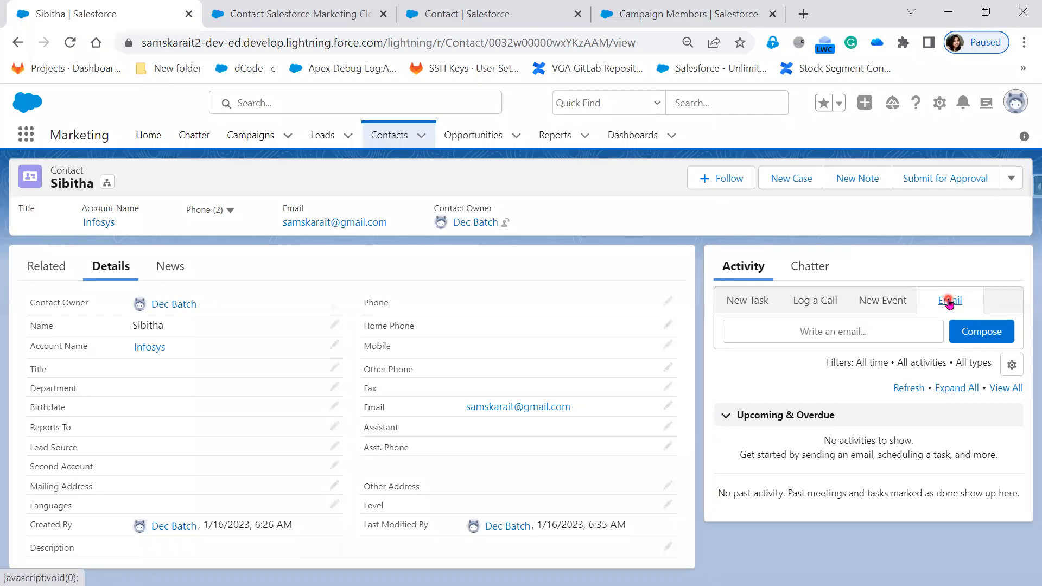
Compose an email to the contact with the subject Hi and the body text Testing the Email.
click(839, 332)
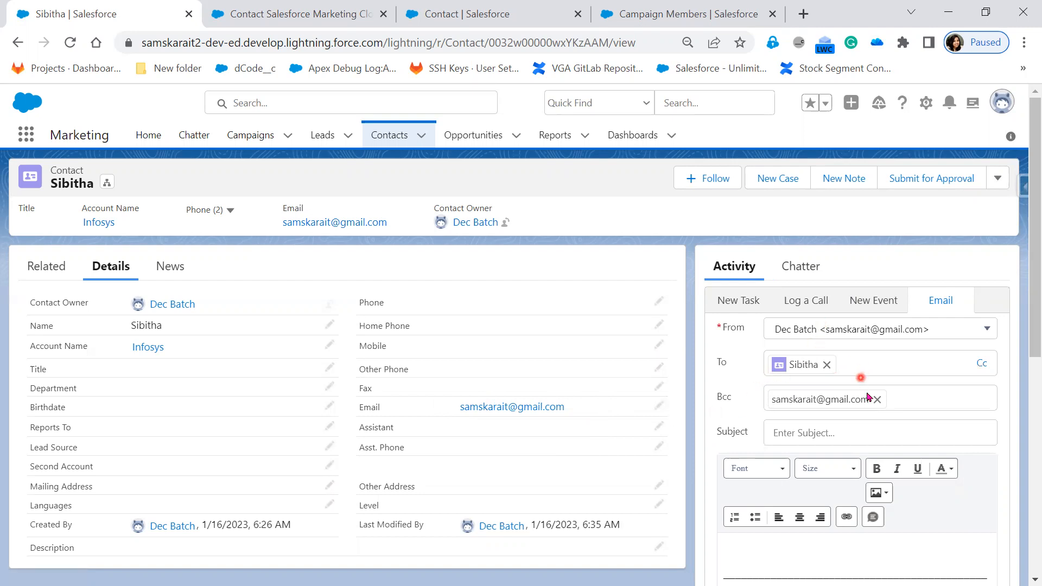
scroll(956, 442, down, 1)
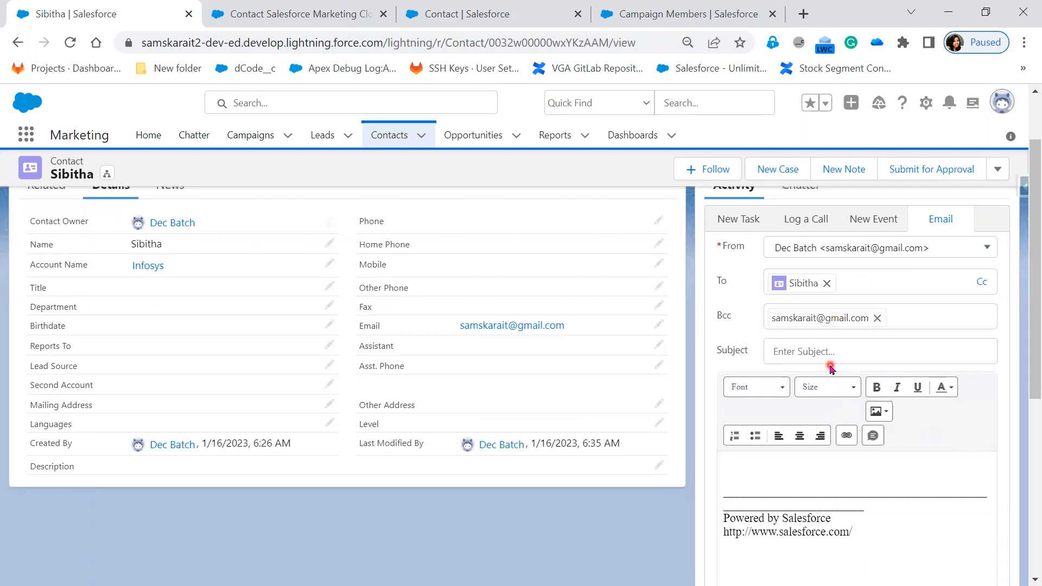
click(832, 353)
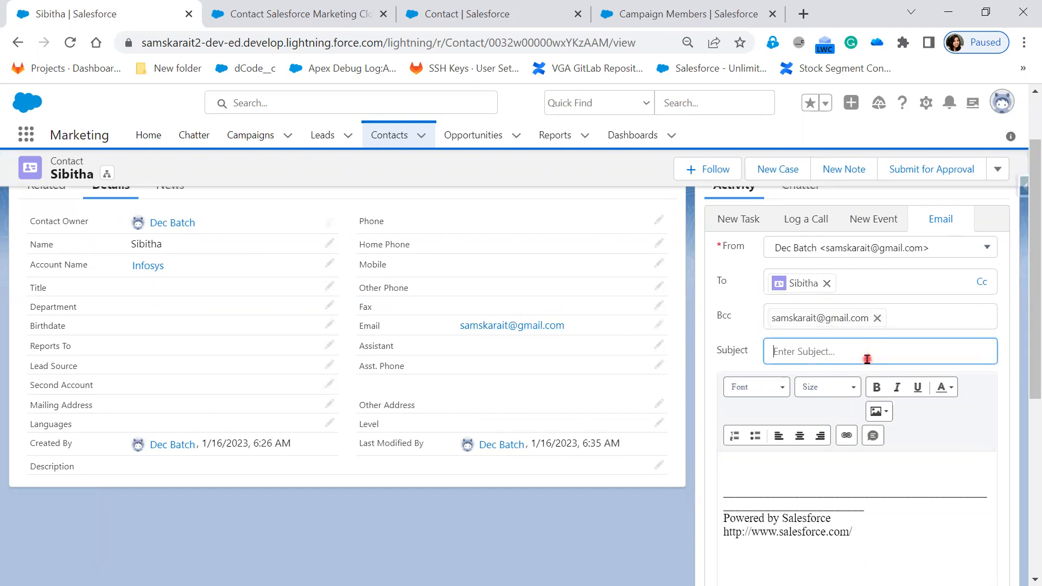
text(Hi)
click(754, 468)
text(Testing the)
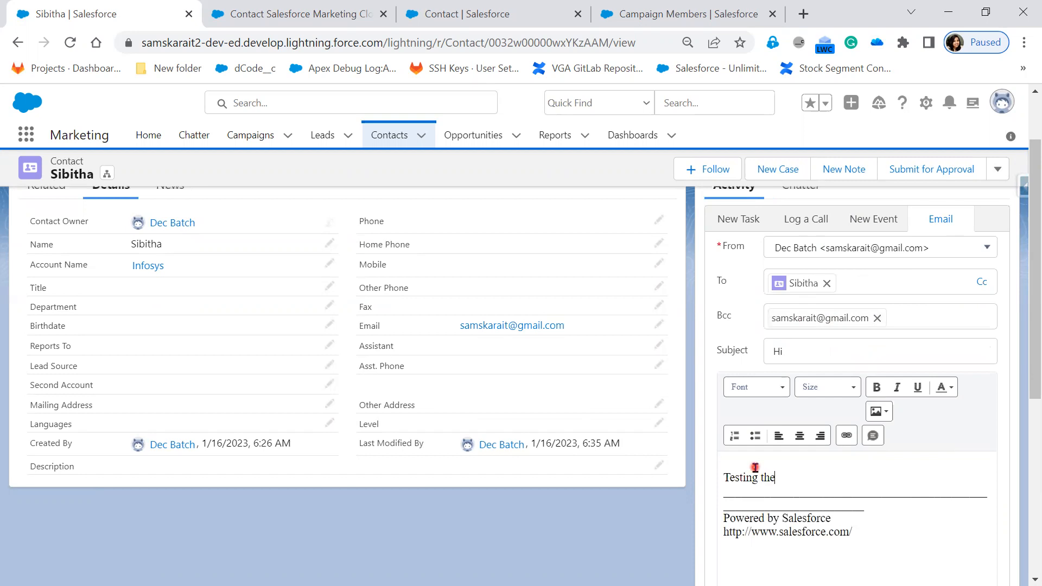
text( Email)
Review the drafted email's body text and send the email to the contact.
scroll(880, 516, down, 5)
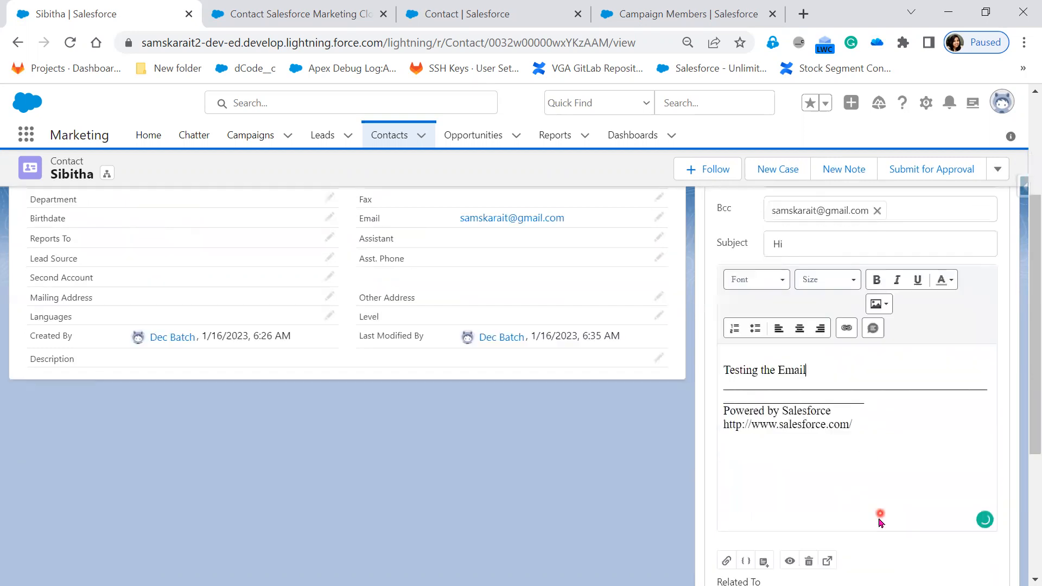
scroll(869, 445, up, 1)
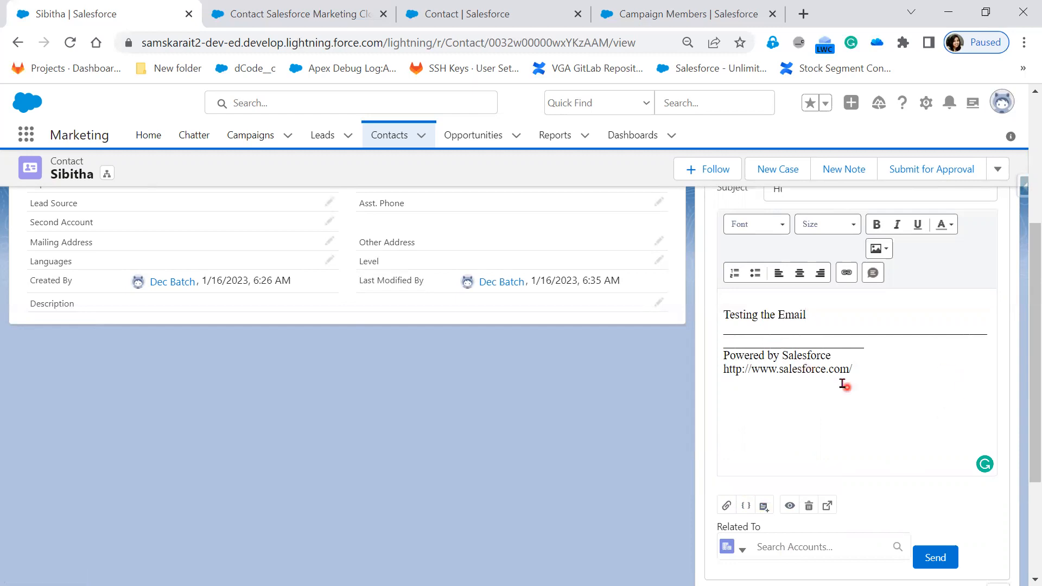
drag(724, 315, 819, 322)
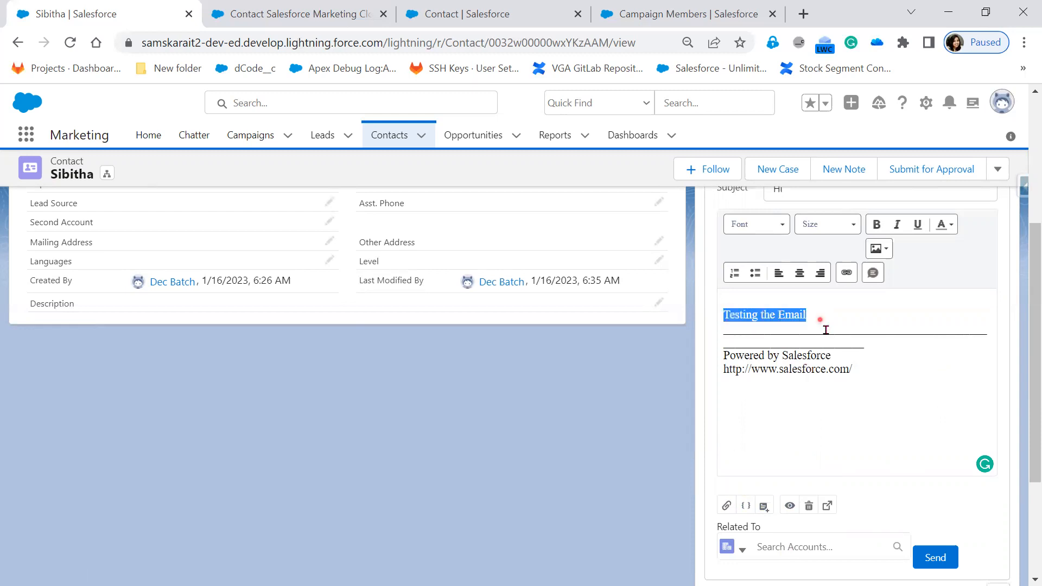
click(936, 558)
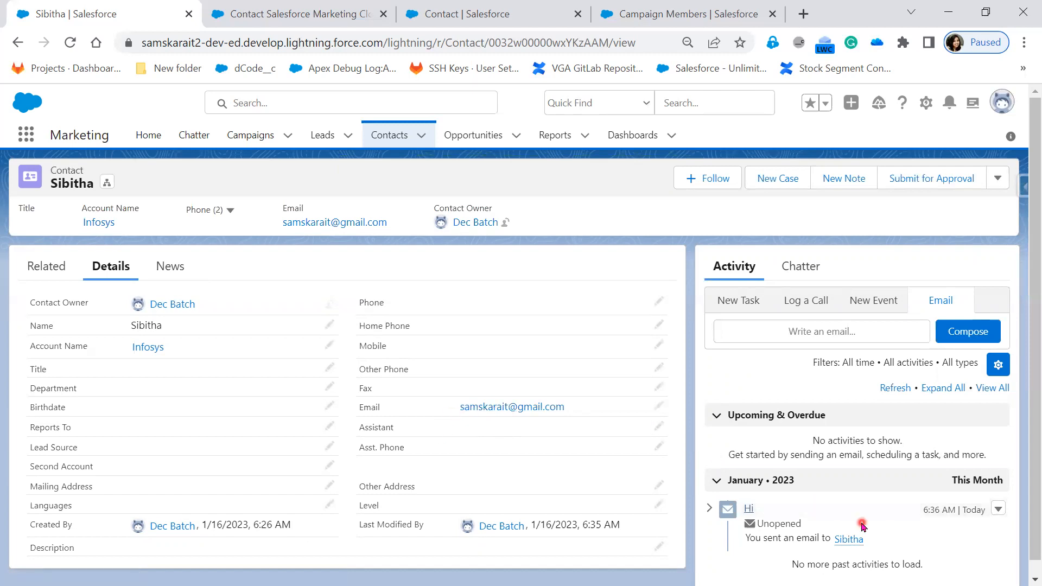
Examine the sent email's entry and open status in the contact's activity timeline, and reload the contact record.
scroll(866, 520, down, 1)
mouse_move(844, 524)
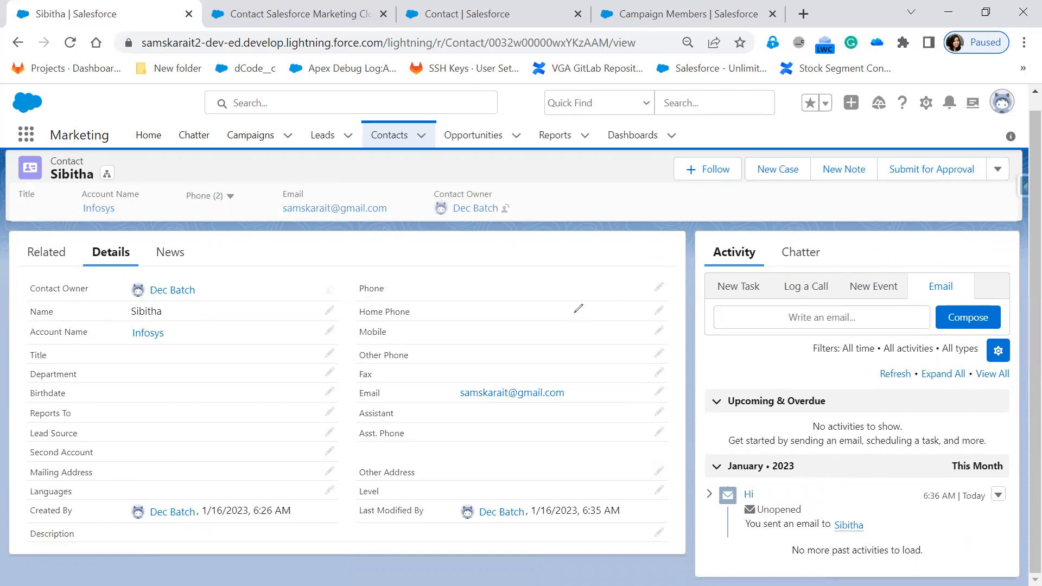
mouse_move(701, 483)
mouse_down()
mouse_move(1012, 481)
mouse_move(1022, 551)
mouse_move(996, 568)
mouse_move(897, 579)
mouse_move(741, 571)
mouse_move(706, 543)
mouse_move(705, 482)
mouse_up()
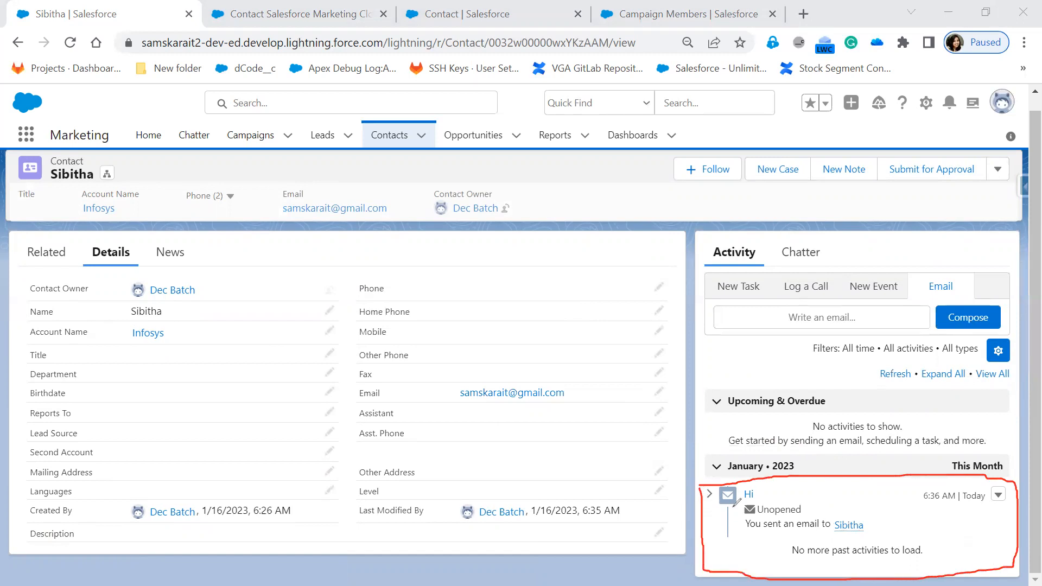
mouse_move(730, 517)
mouse_down()
mouse_move(814, 518)
mouse_move(817, 500)
mouse_move(738, 497)
mouse_move(731, 513)
mouse_up()
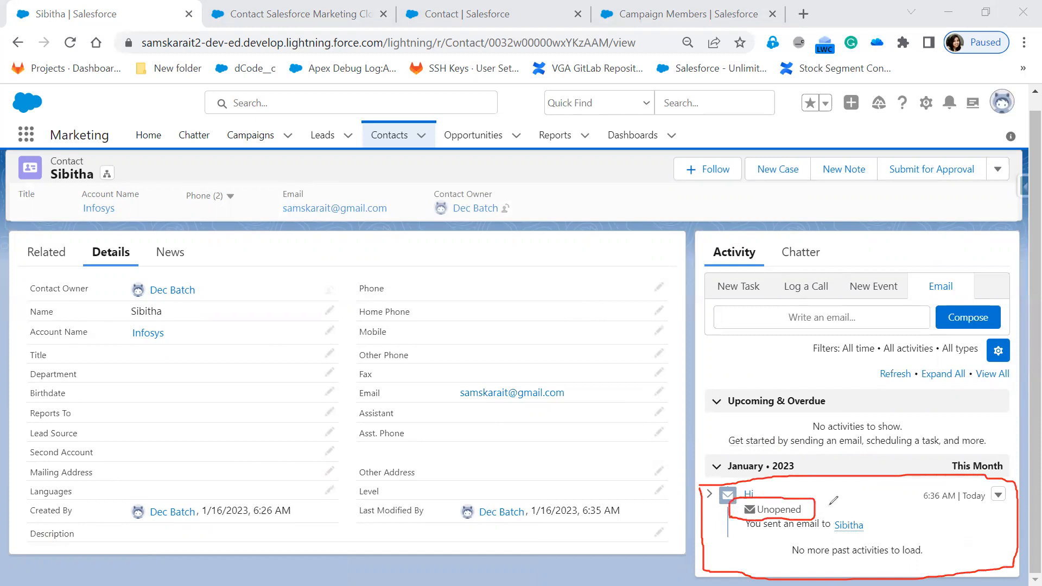
drag(820, 509, 859, 496)
mouse_move(572, 246)
mouse_down()
mouse_move(559, 323)
mouse_move(658, 326)
mouse_move(656, 262)
mouse_move(576, 250)
mouse_move(634, 262)
mouse_up()
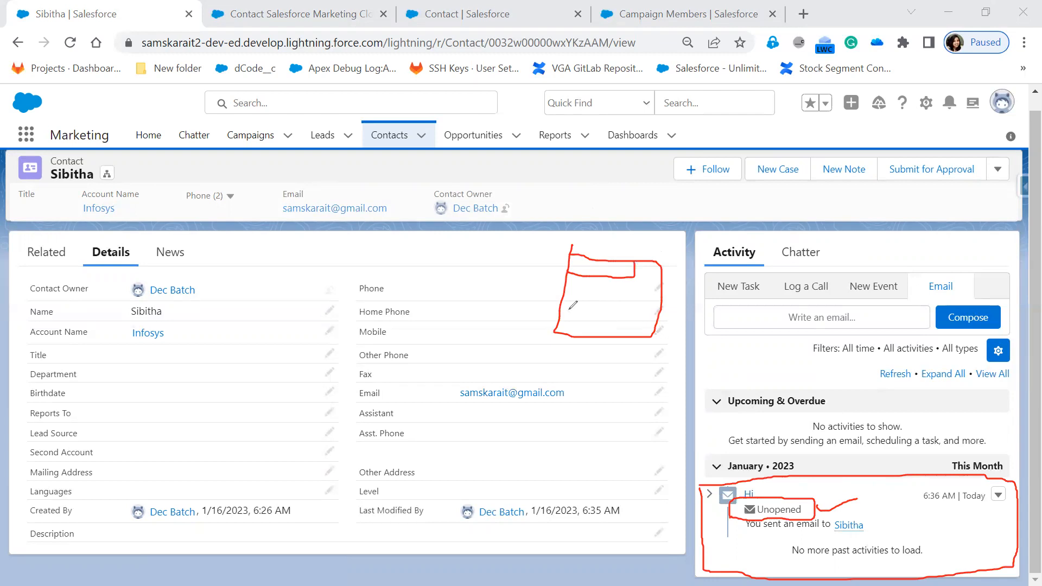
mouse_move(585, 311)
mouse_down()
mouse_move(597, 308)
mouse_move(589, 329)
mouse_move(615, 315)
mouse_up()
drag(590, 324, 590, 347)
click(306, 224)
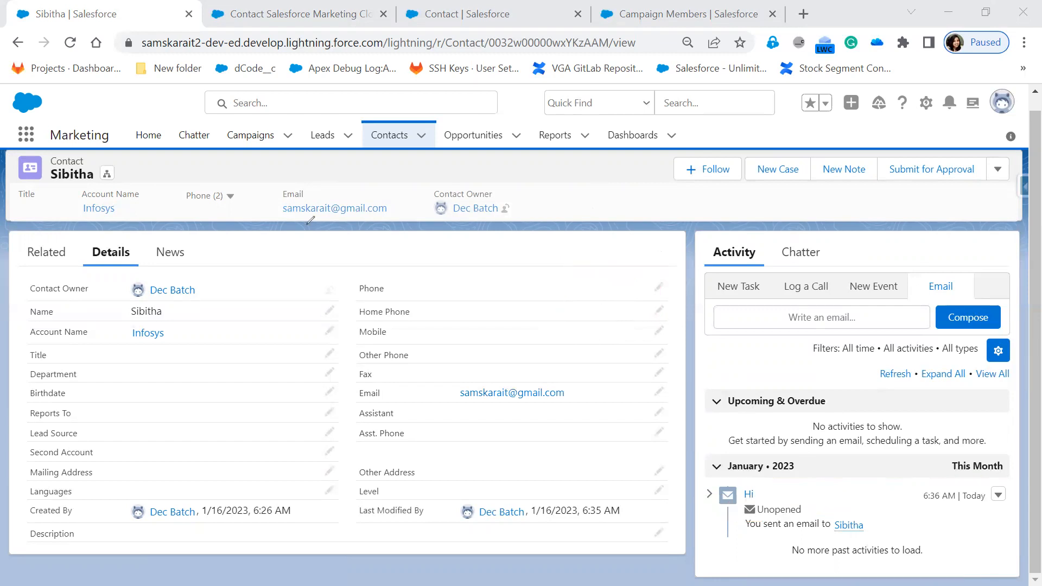
mouse_move(806, 515)
mouse_down()
mouse_move(784, 496)
mouse_move(740, 501)
mouse_move(739, 513)
mouse_move(808, 515)
mouse_move(811, 495)
mouse_up()
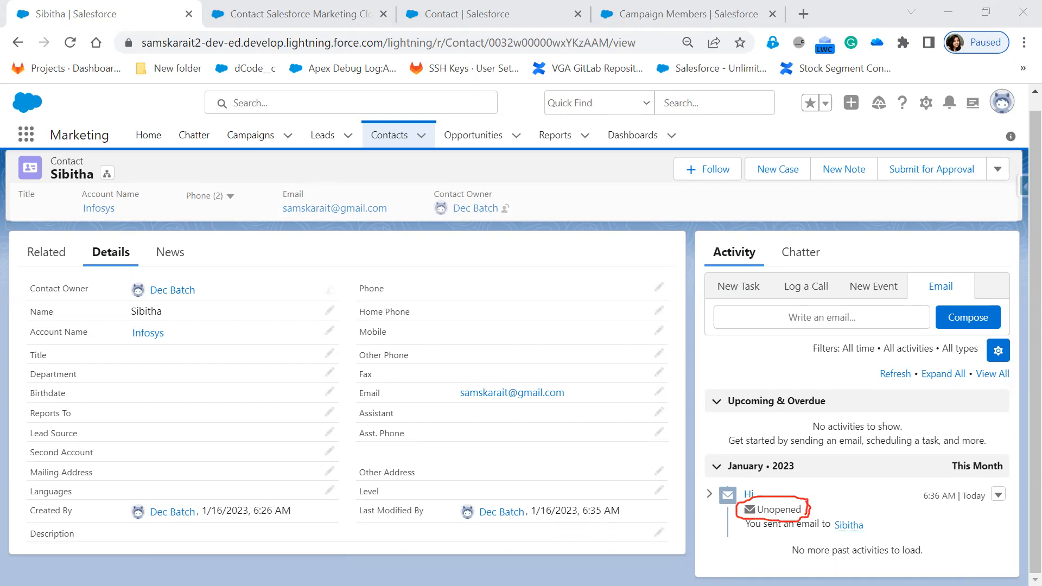
click(70, 44)
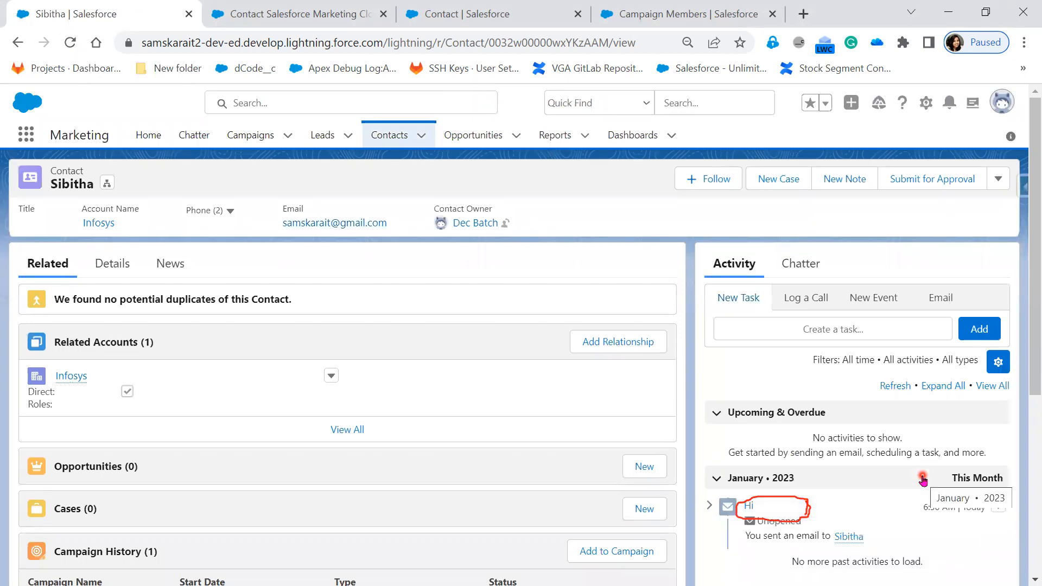
Open the received Hi email in the Gmail inbox window and return to the contact record.
scroll(923, 478, down, 1)
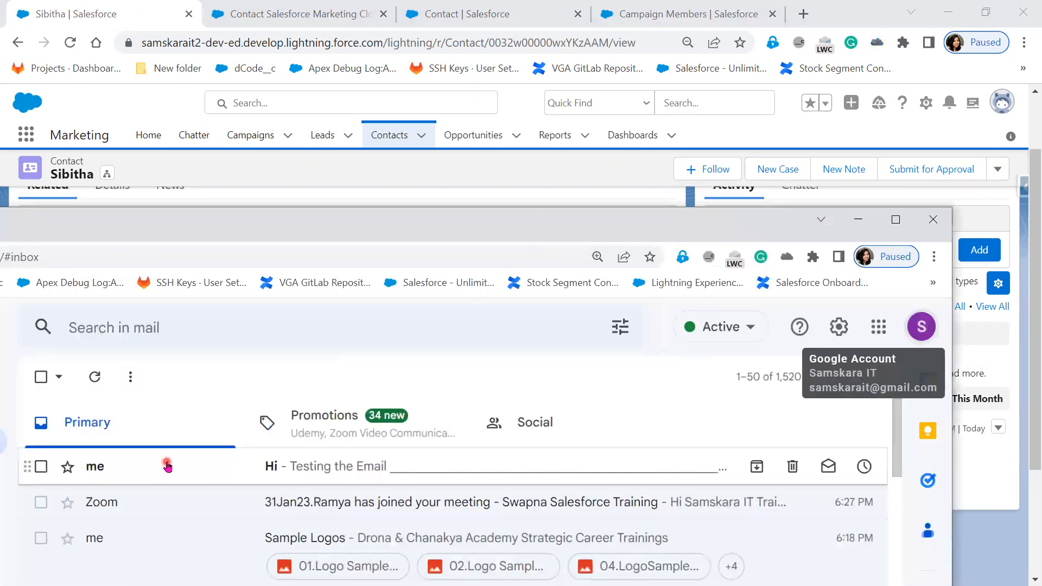
double_click(164, 463)
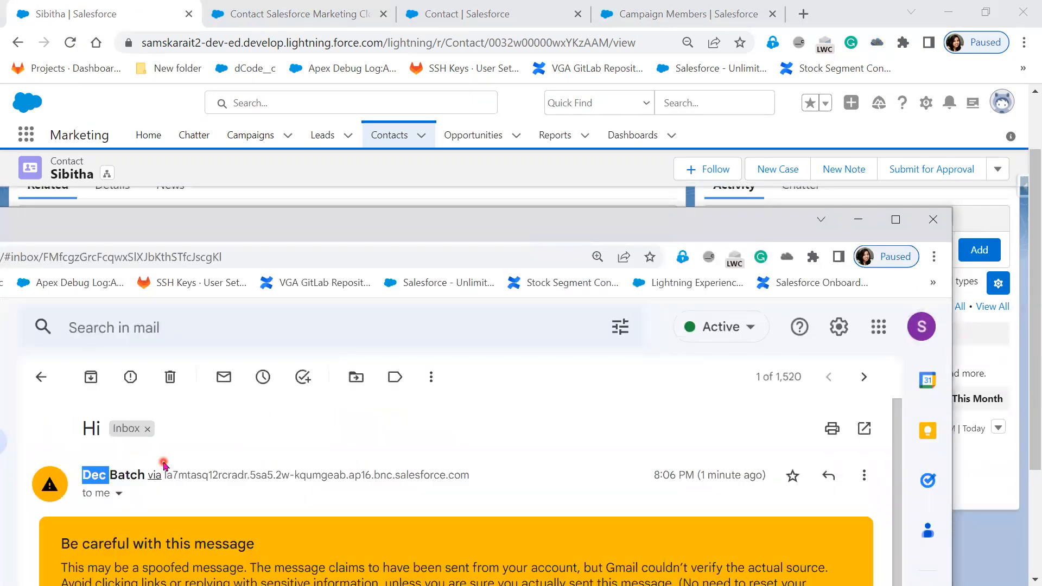
click(858, 220)
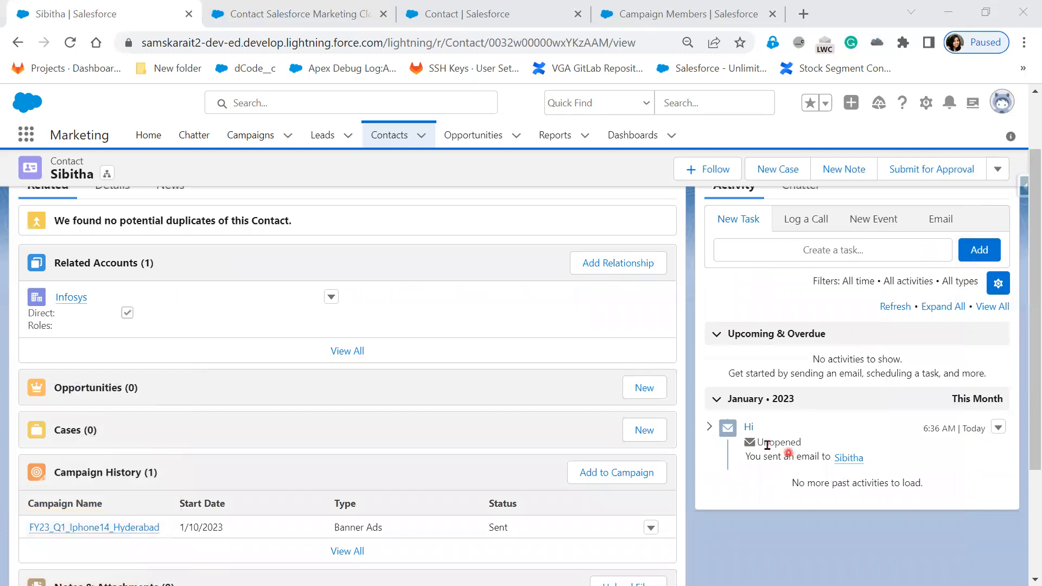
Reload the contact record to check the sent email's open status, and view the received message in Gmail again.
click(67, 45)
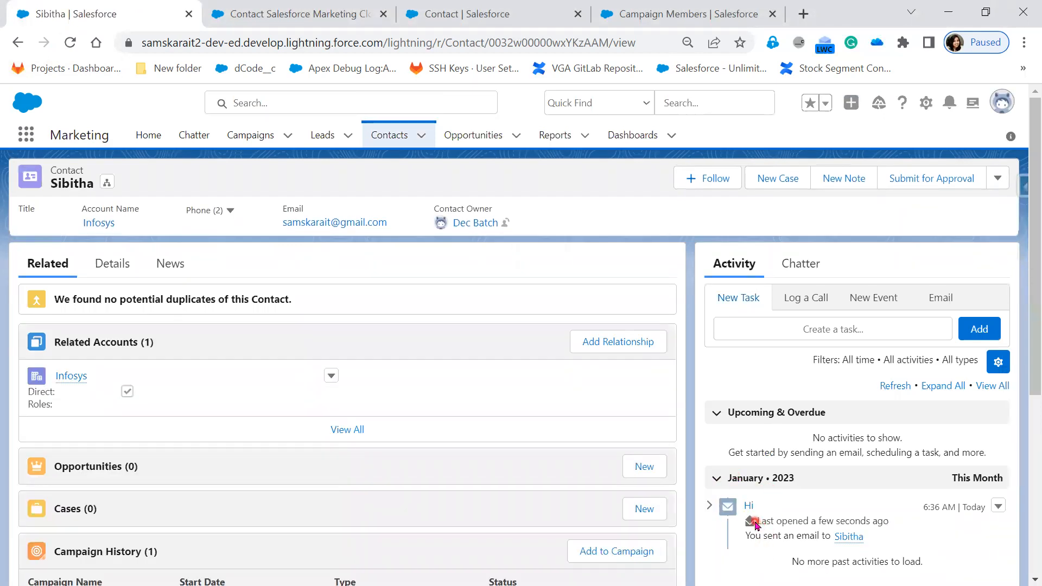
drag(763, 526, 890, 526)
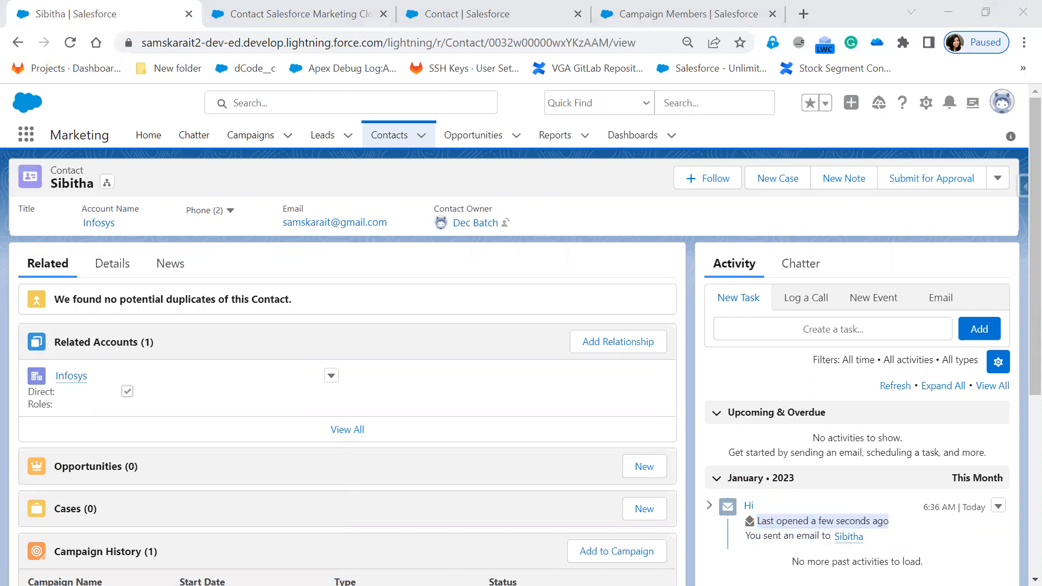
key(alt+Tab)
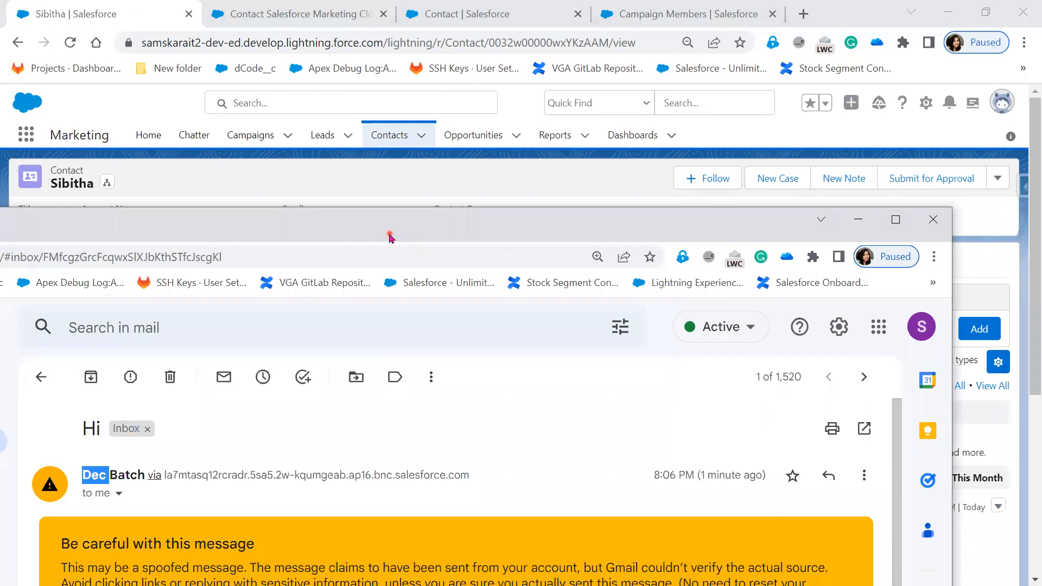
drag(390, 233, 390, 585)
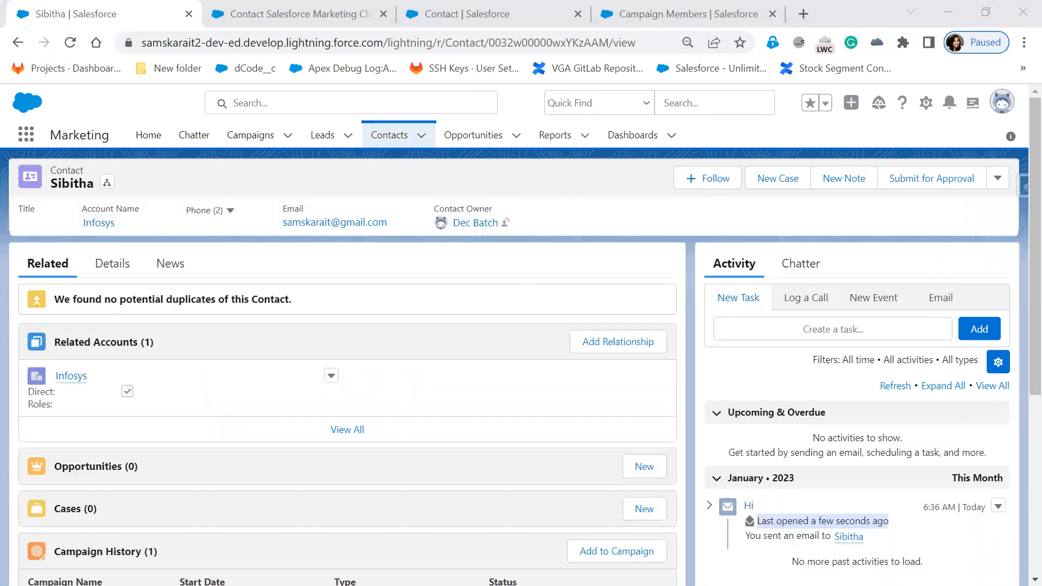
Close the Gmail message and reload the contact record twice to check the sent email's last-opened status in the activity timeline.
drag(390, 585, 270, 32)
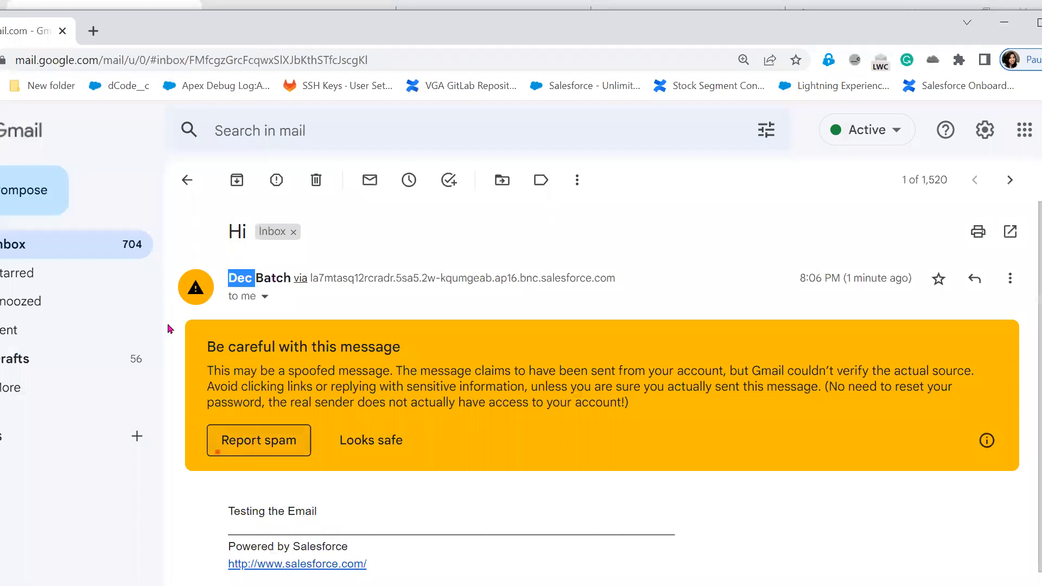
click(62, 31)
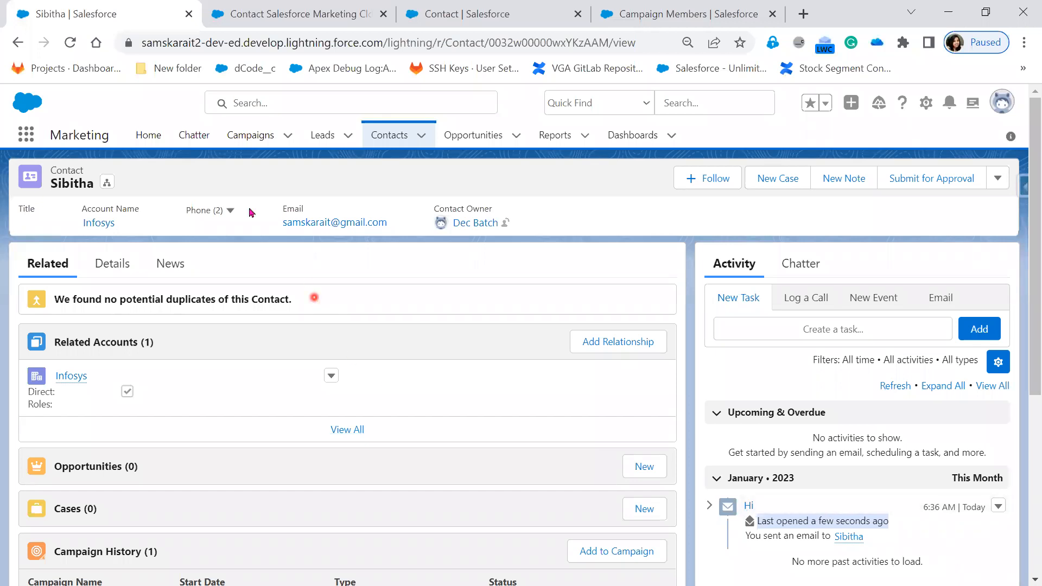
click(70, 41)
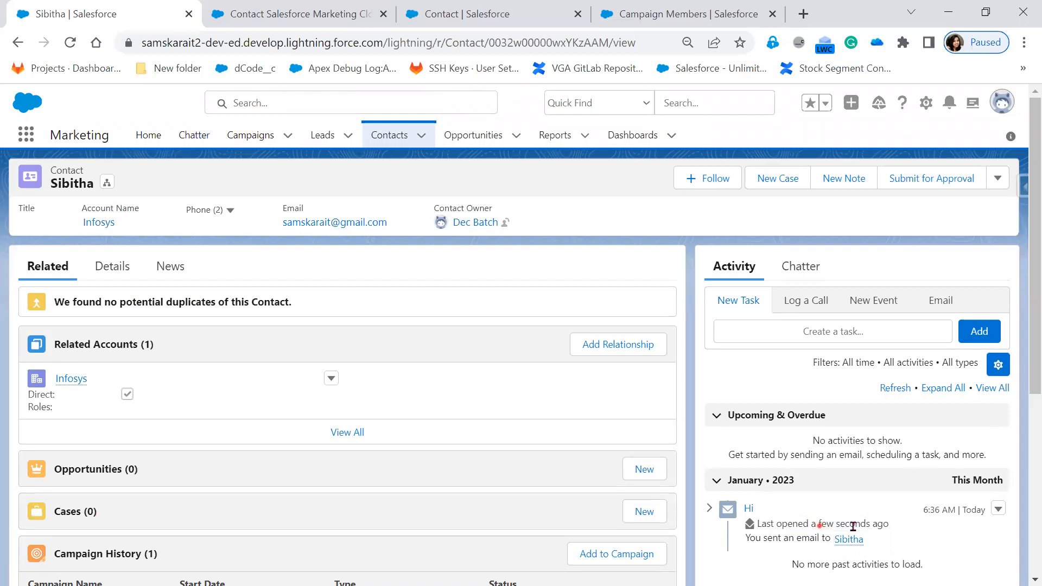
drag(820, 525, 913, 537)
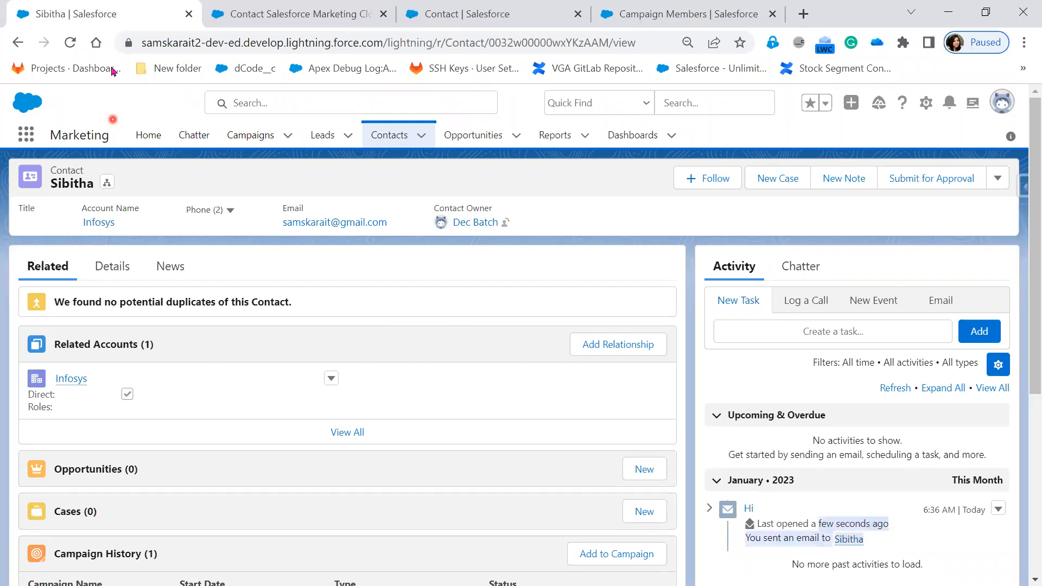
click(72, 43)
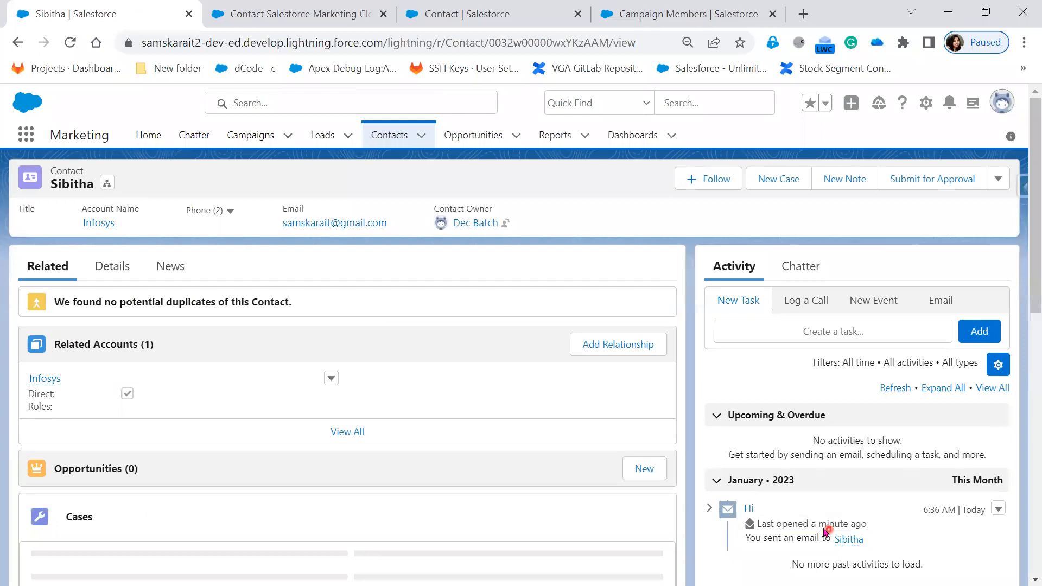
drag(816, 523, 889, 521)
click(908, 539)
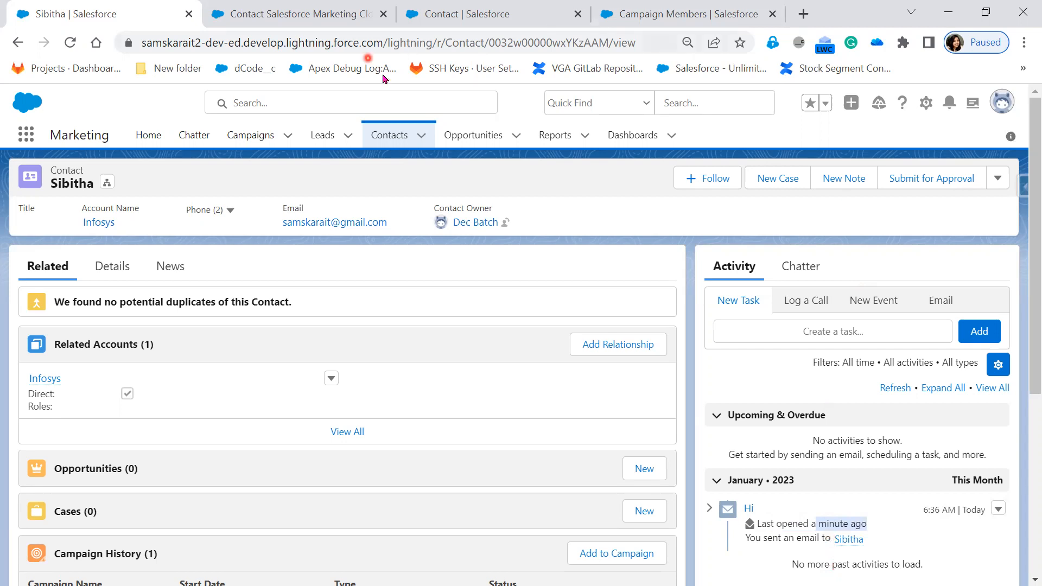
Open the printable view of the Dell and Infosys Account contacts list and set its number of records to 250.
click(393, 137)
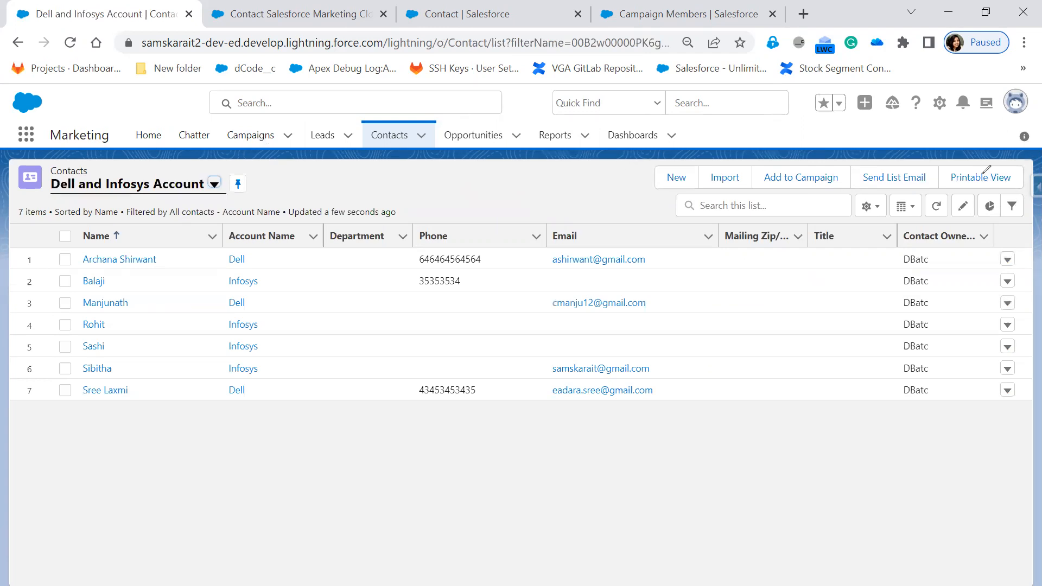
drag(982, 174, 1012, 163)
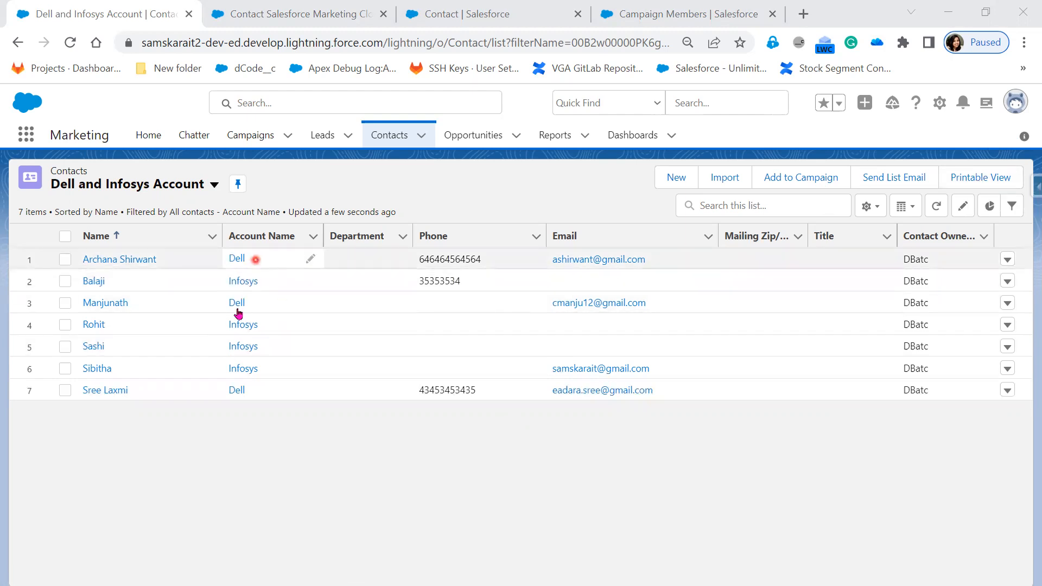
click(994, 187)
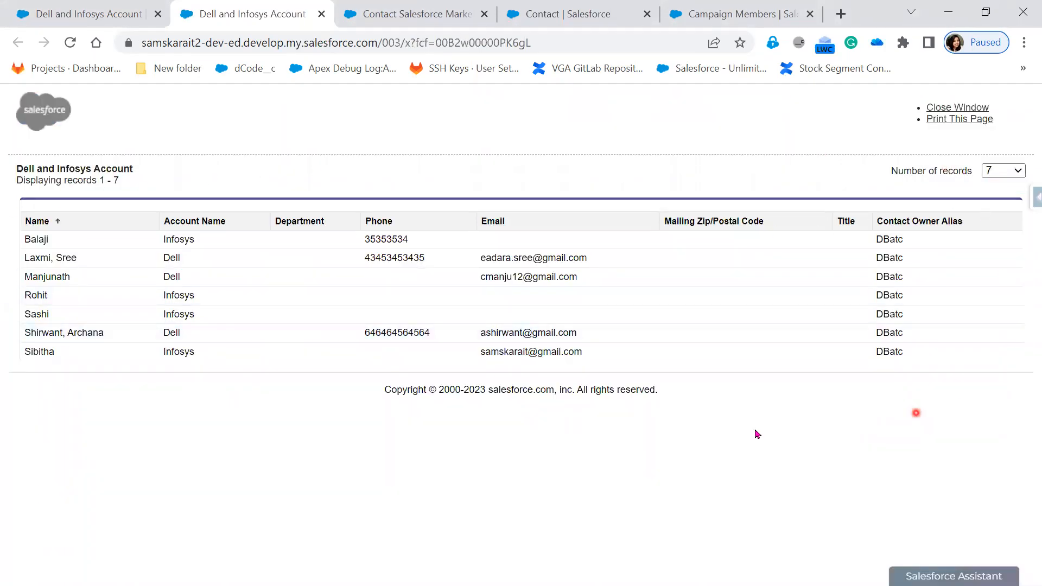
click(1018, 170)
click(1008, 198)
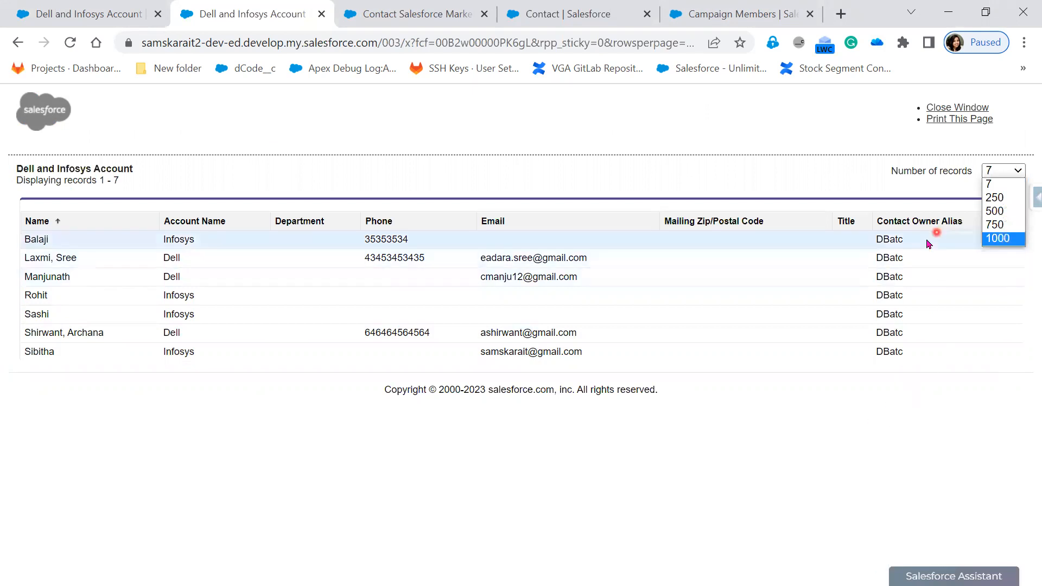
click(806, 460)
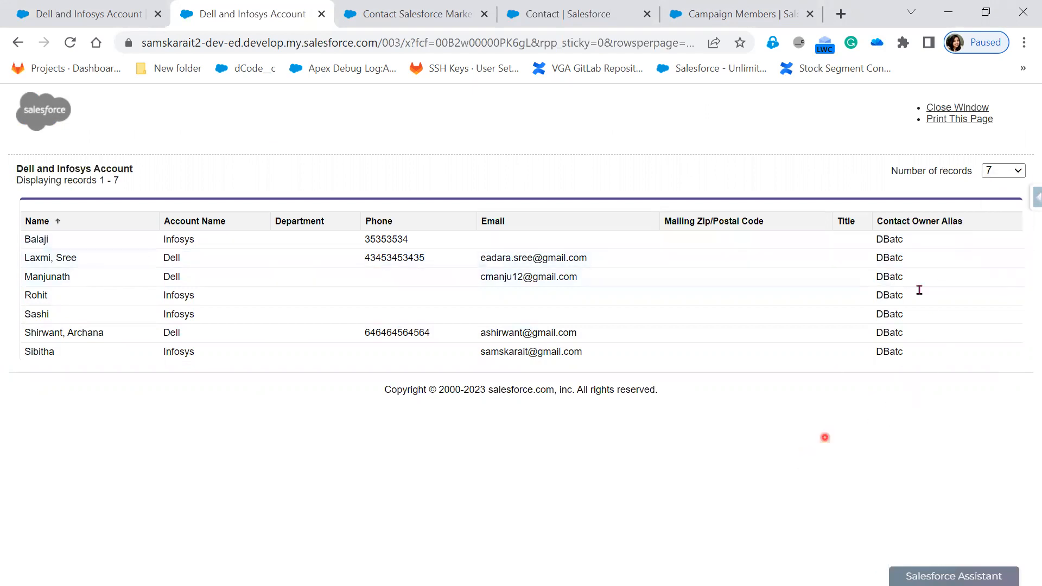
Review the print destination options for the printable list, cancel printing, and close the printable view.
click(952, 120)
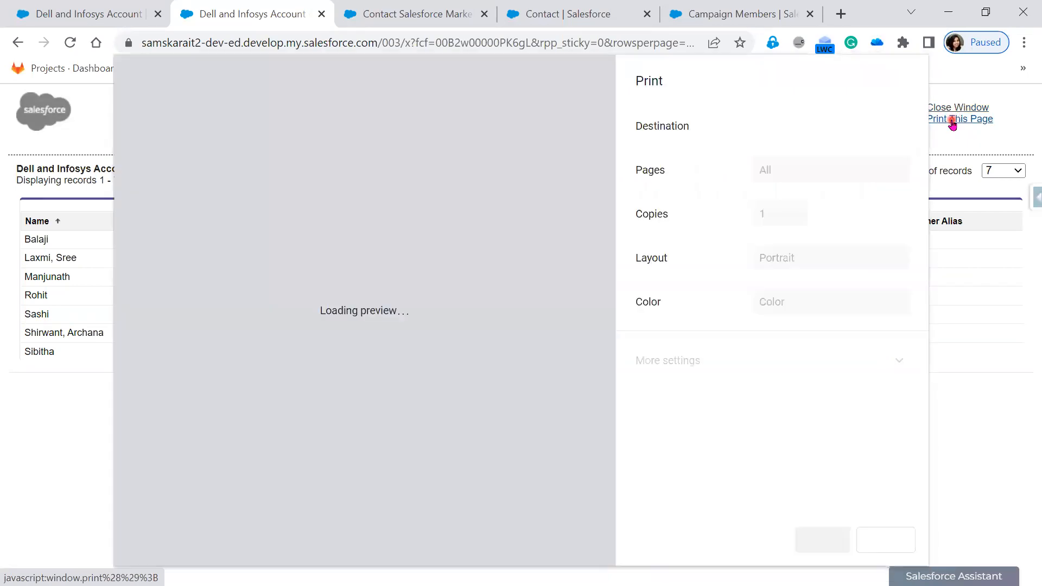
click(807, 126)
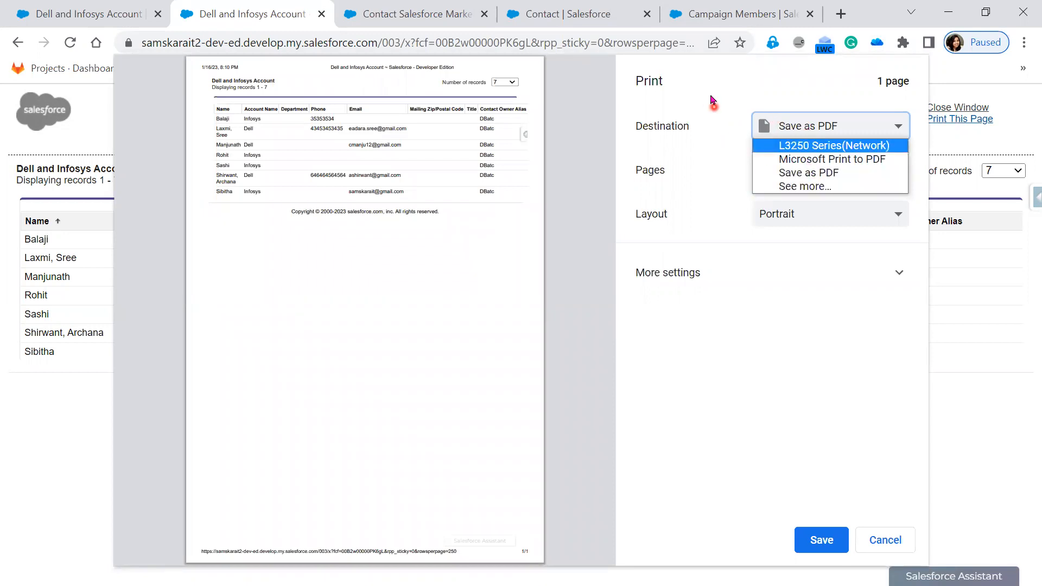
click(729, 94)
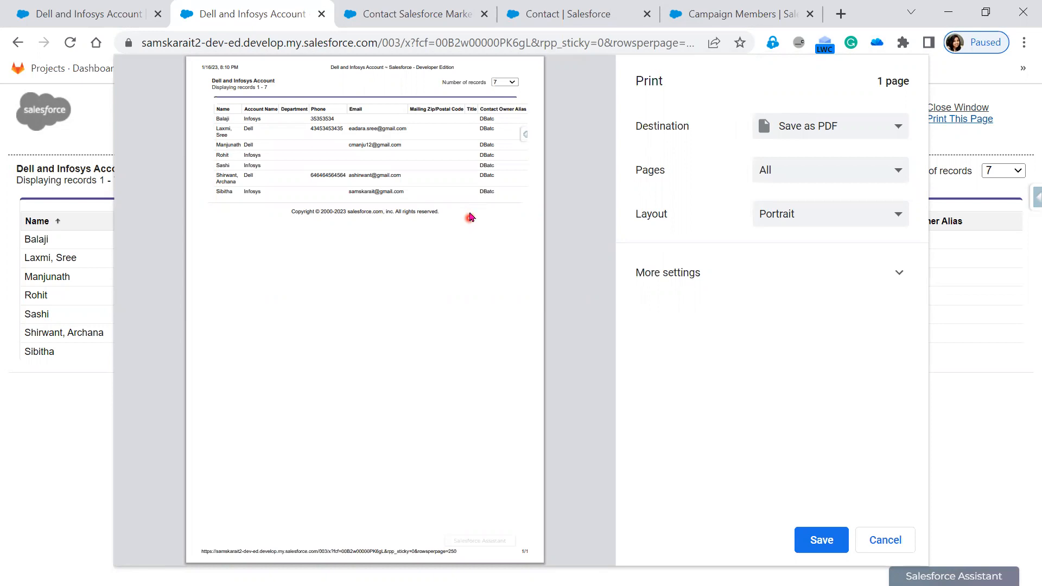
click(795, 137)
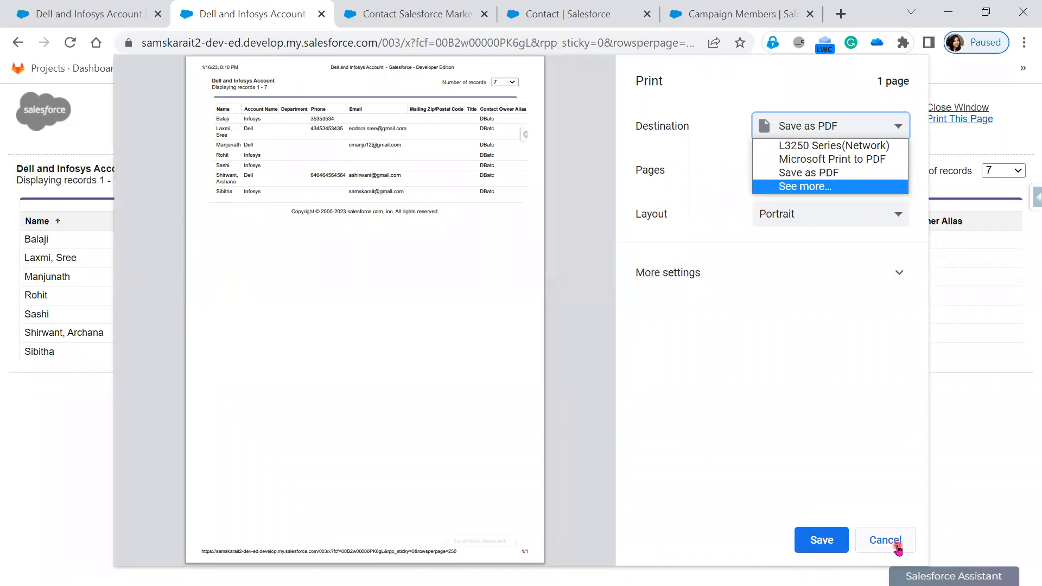
click(898, 549)
click(899, 548)
click(965, 109)
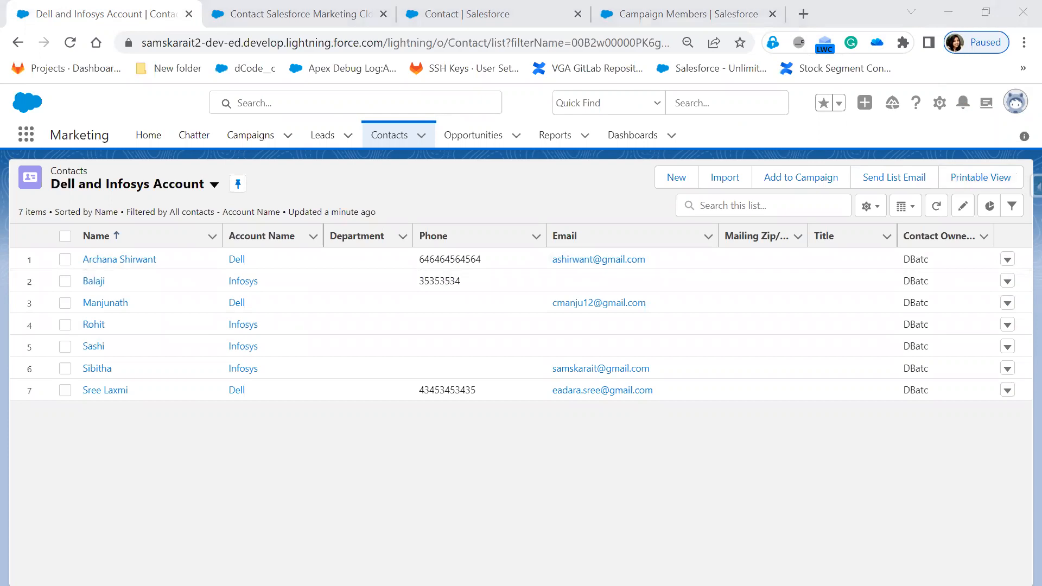
mouse_move(272, 206)
mouse_down()
mouse_move(610, 232)
mouse_move(1021, 233)
mouse_move(1028, 192)
mouse_up()
mouse_move(713, 158)
mouse_down()
mouse_move(329, 142)
mouse_move(95, 155)
mouse_up()
key(alt+Tab)
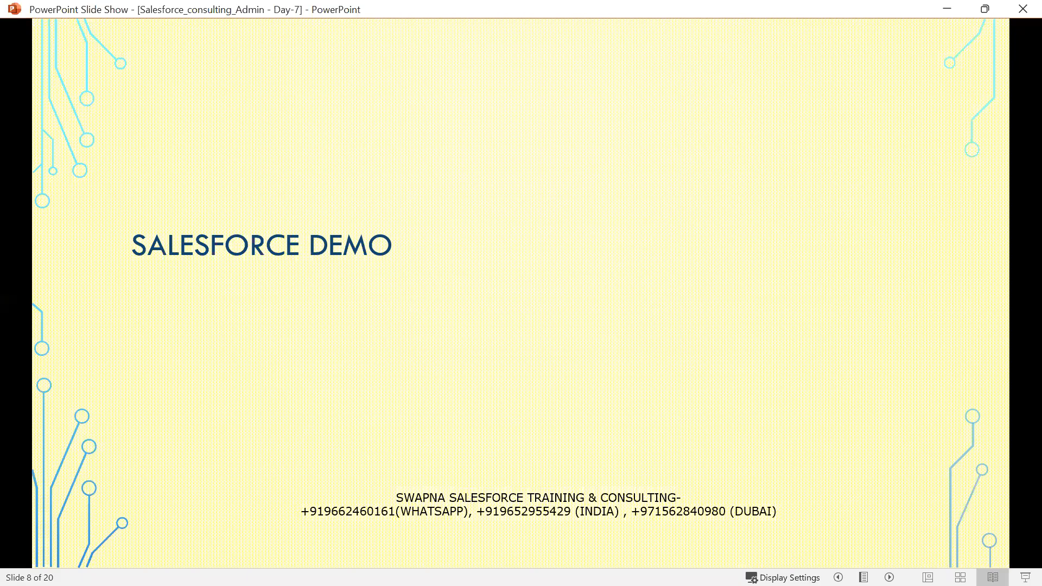
key(alt+Tab)
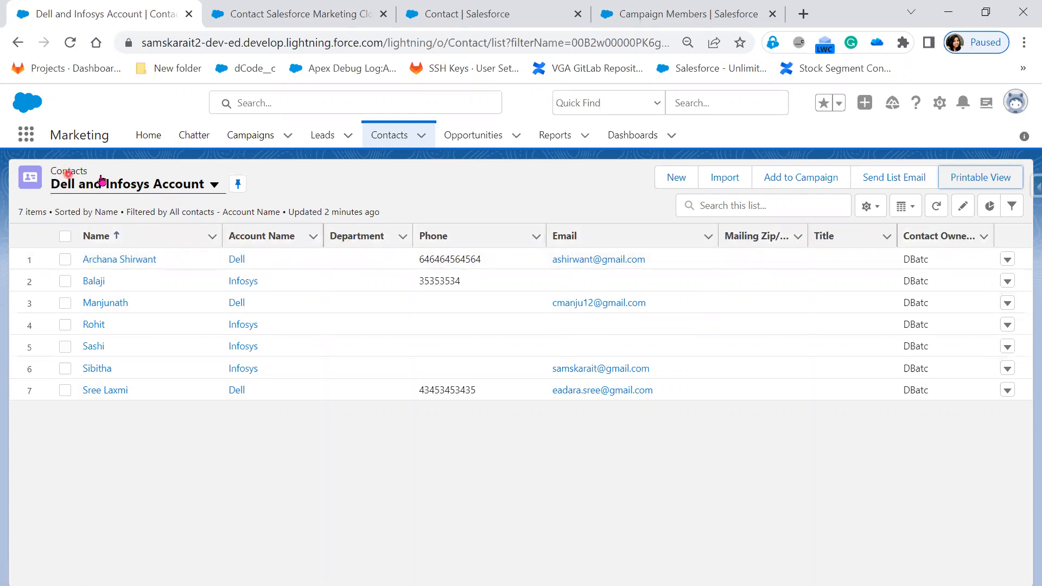
Open the Contact object for editing from the contacts list and examine its Fields & Relationships.
click(940, 108)
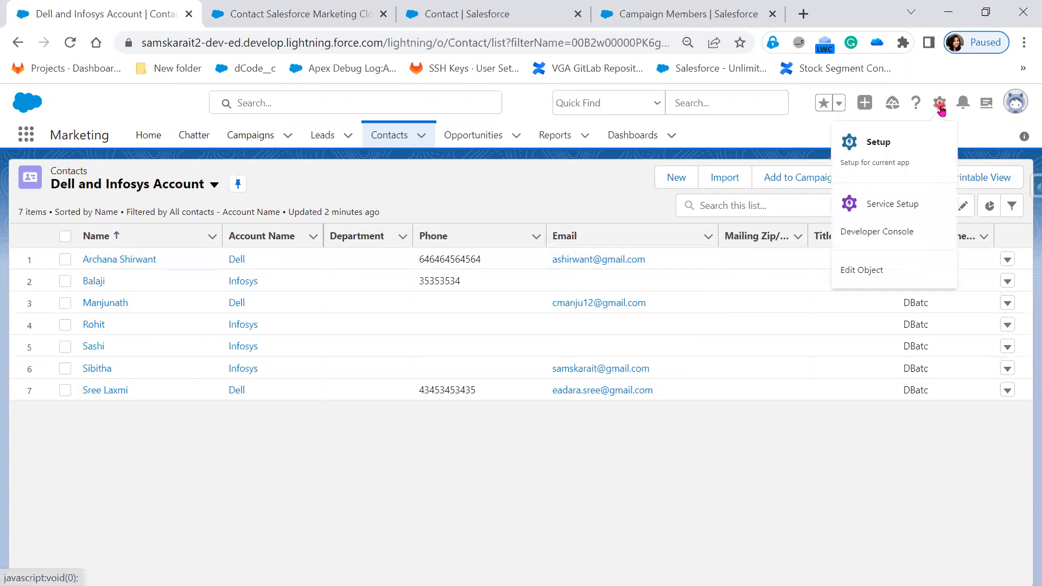
click(869, 272)
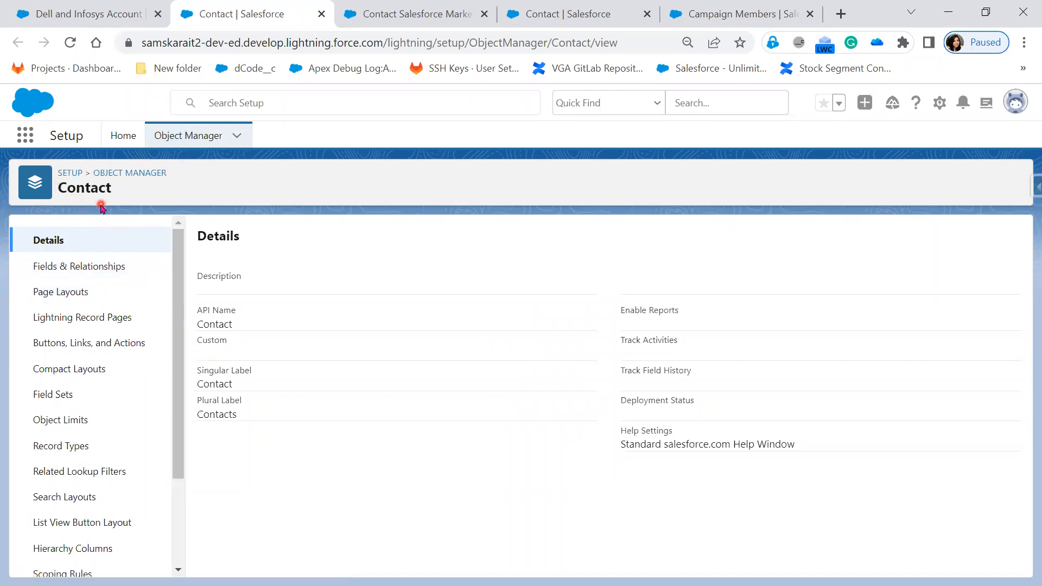
click(84, 267)
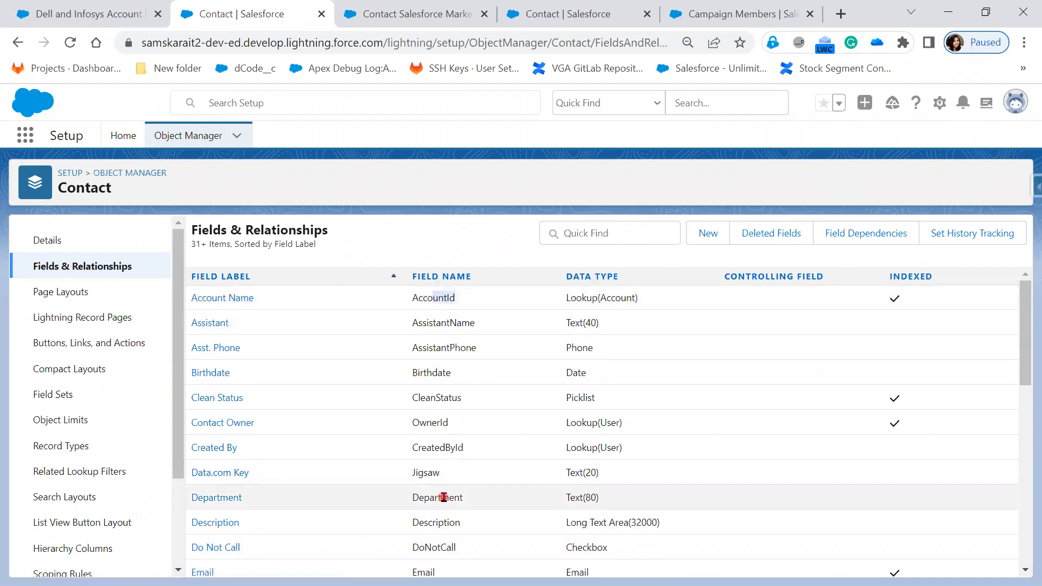
scroll(427, 496, down, 10)
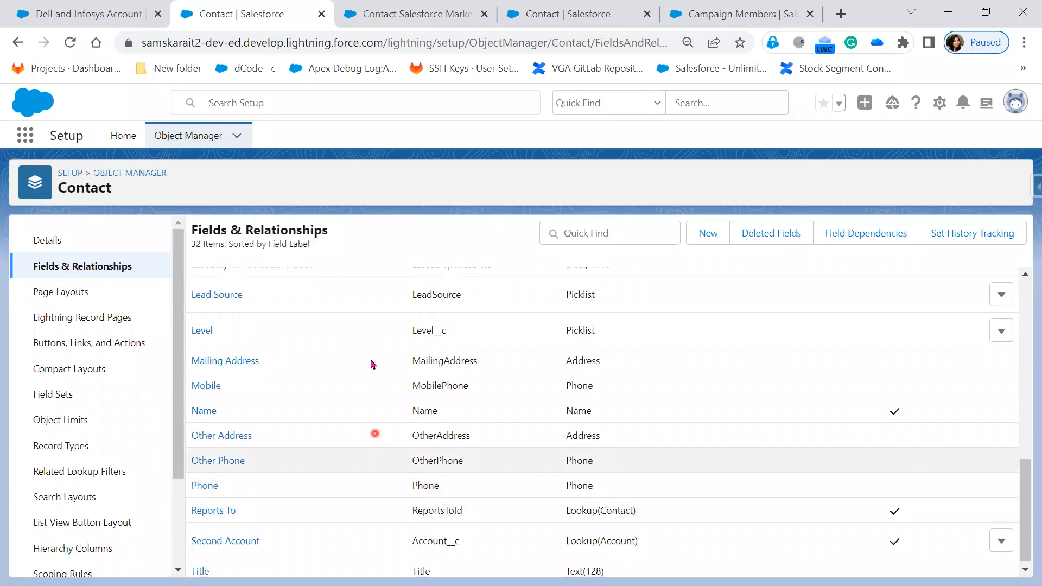
scroll(452, 545, up, 6)
scroll(453, 546, up, 4)
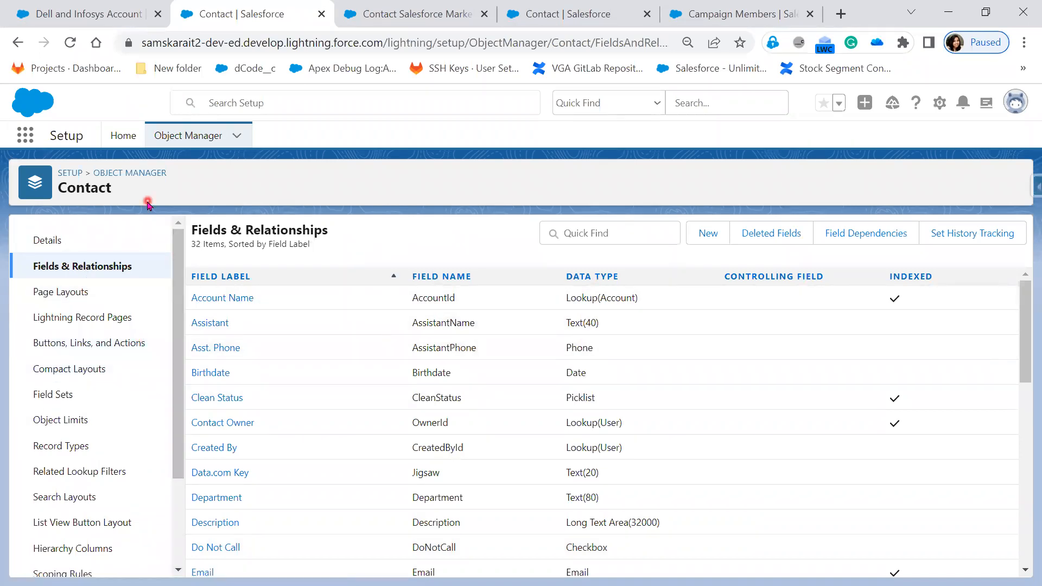
Open Setup from the contacts list, search Object Manager for Contact, and open the Contact object's details.
click(69, 12)
click(941, 106)
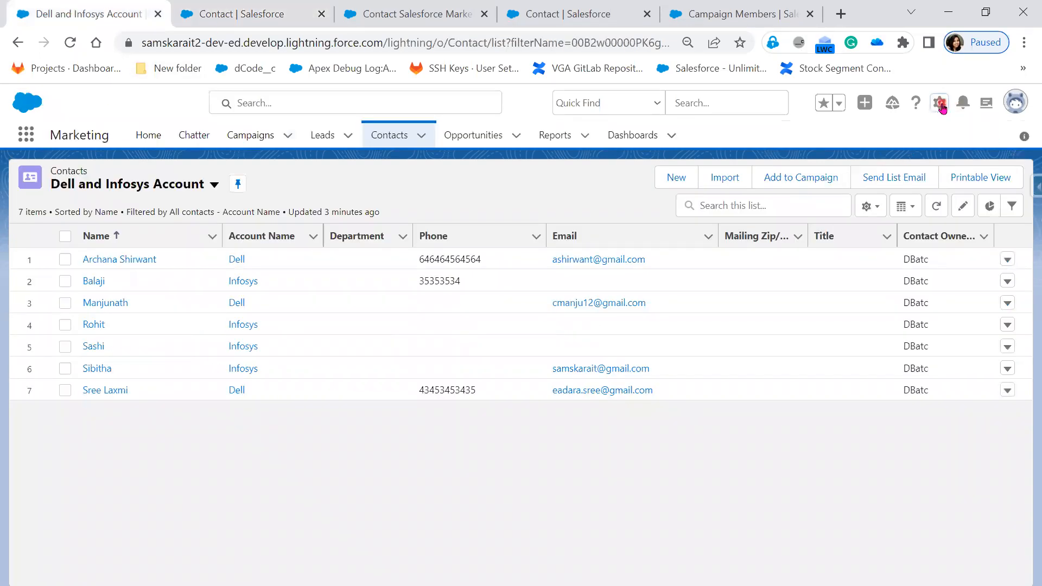
click(872, 274)
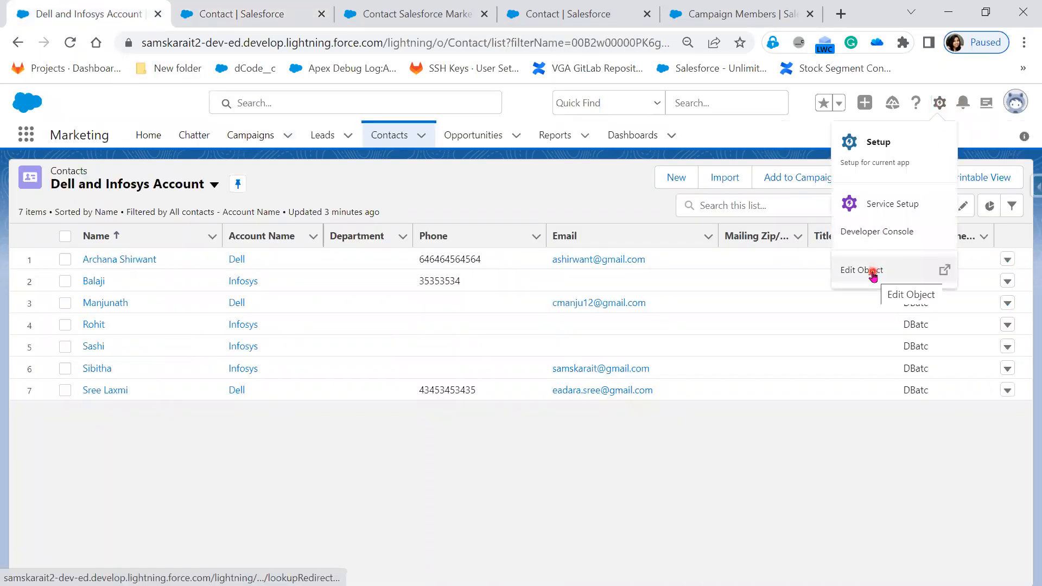
click(876, 154)
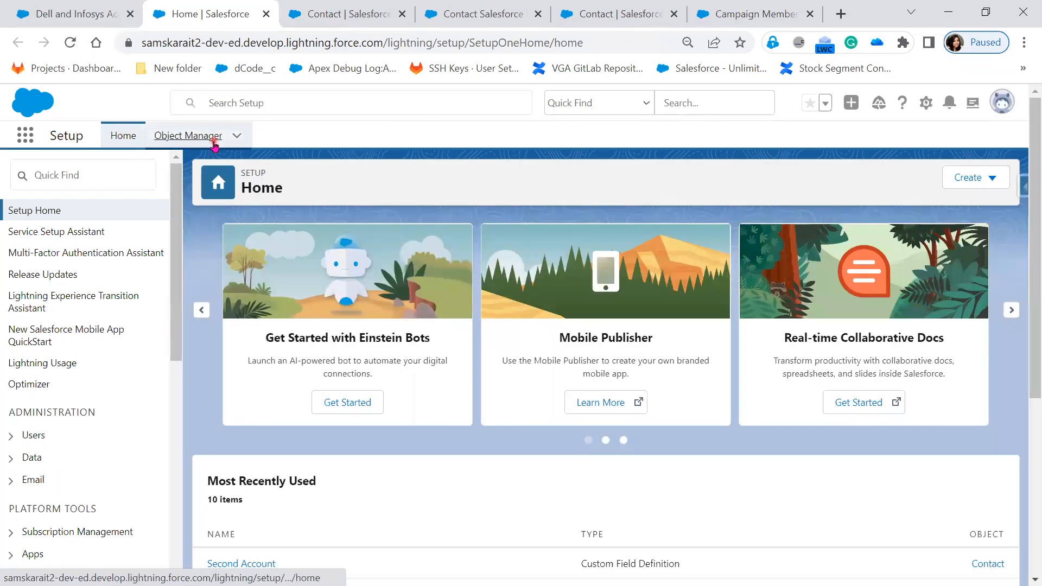
click(215, 142)
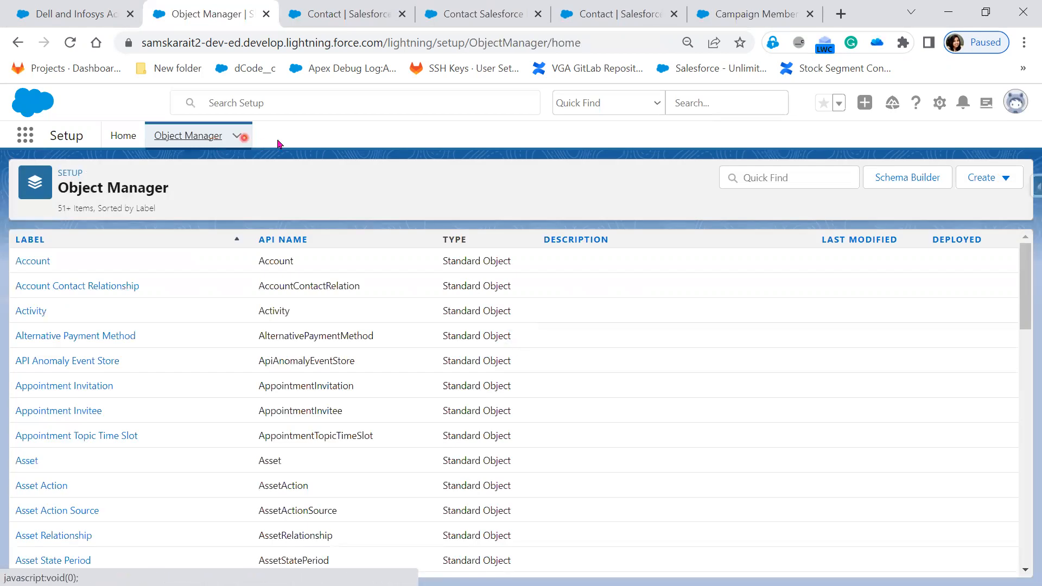
click(766, 180)
text(Contact)
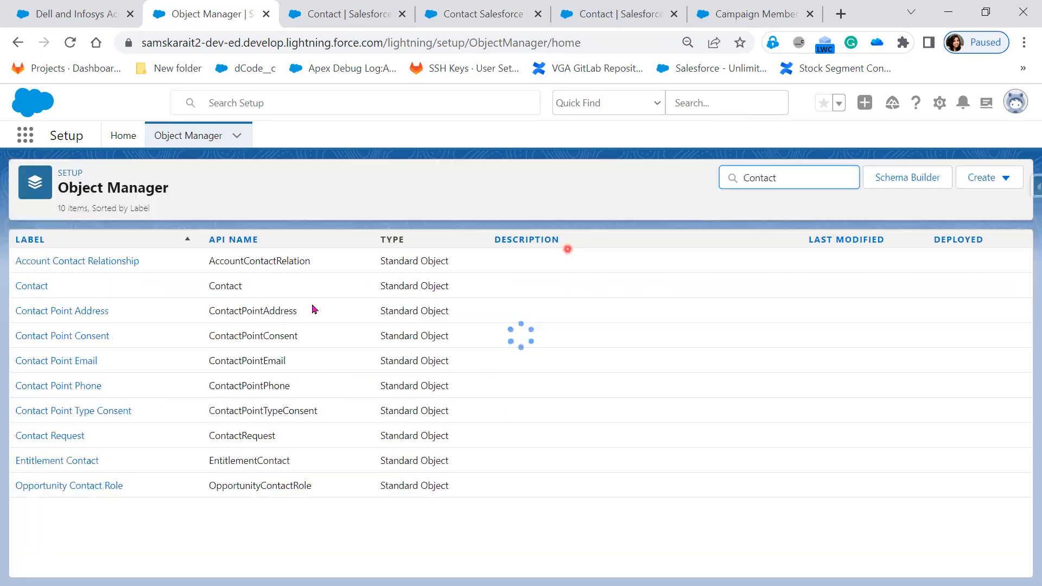
click(32, 286)
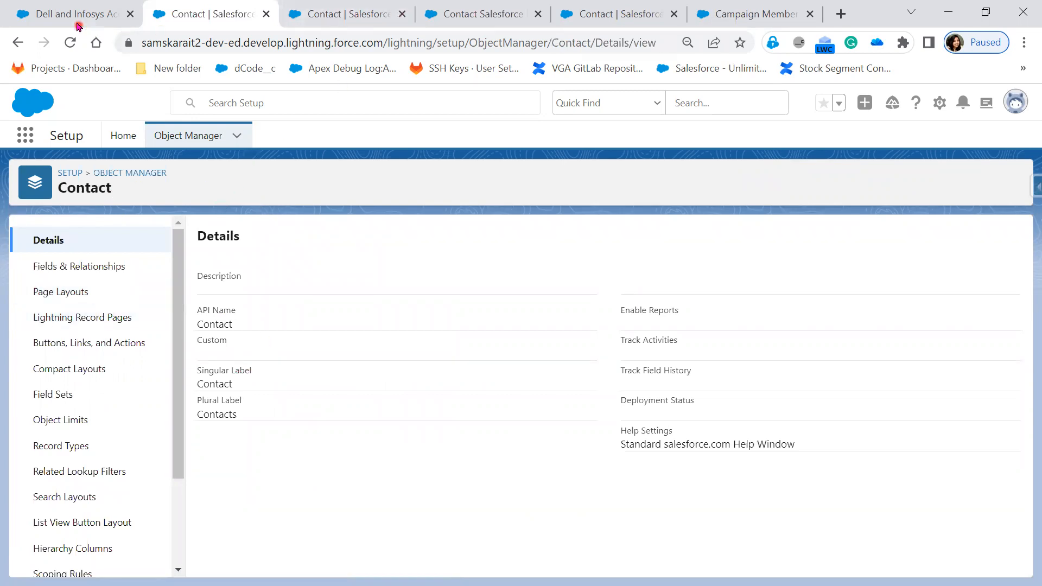
View Fields & Relationships in the earlier Contact object page and close both newly opened Contact setup pages.
click(345, 20)
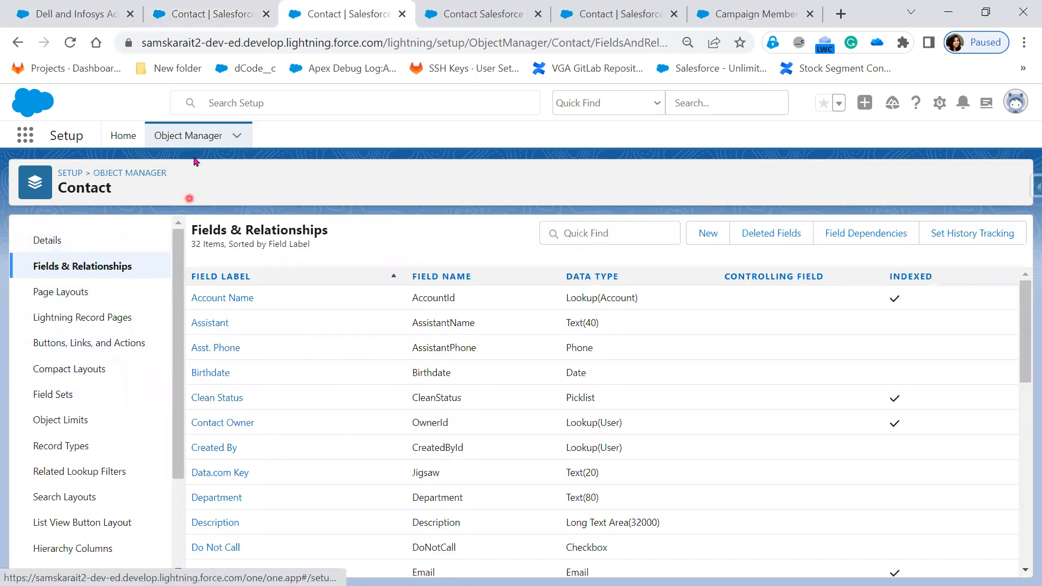
click(100, 267)
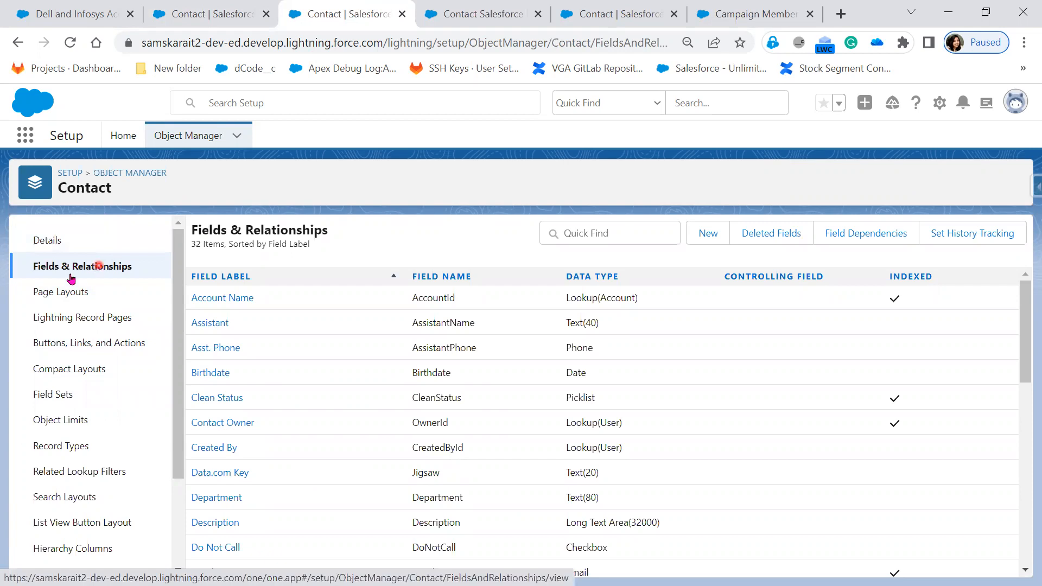
click(267, 14)
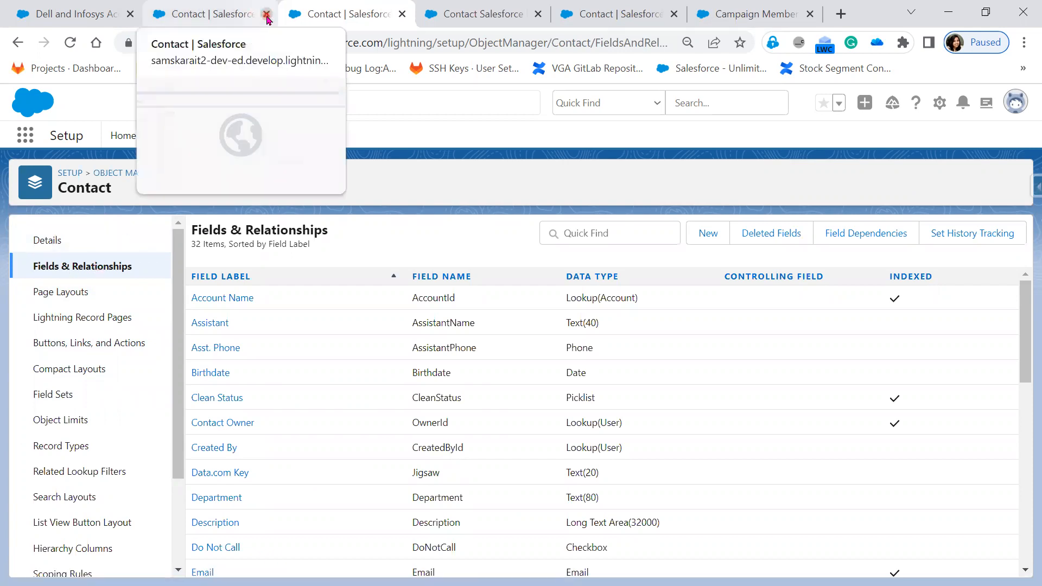
click(266, 15)
click(267, 15)
Close the spare Contact page beside the contacts list and review the Rename List View dialog without making changes.
click(52, 15)
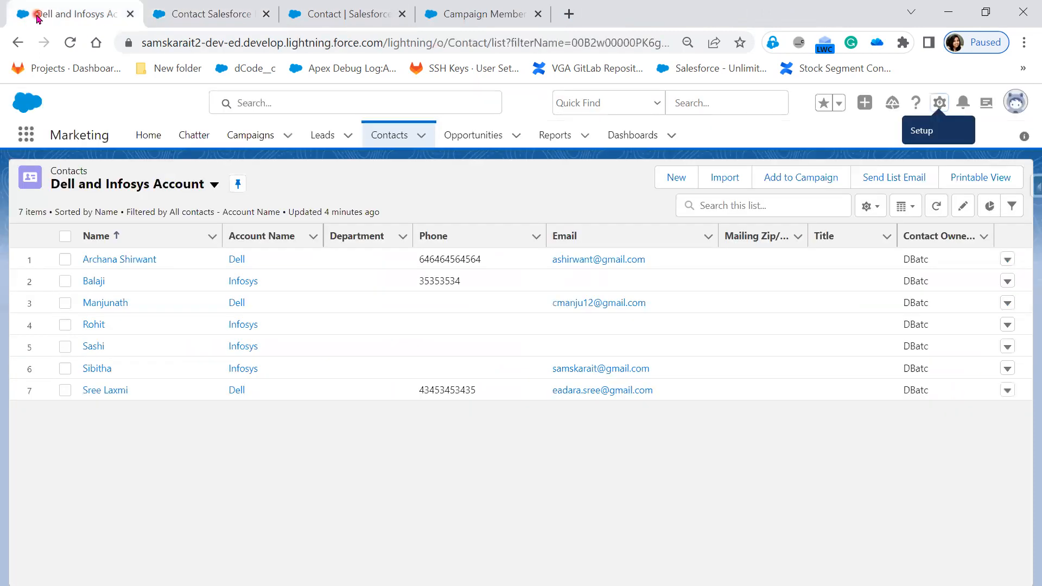
click(266, 14)
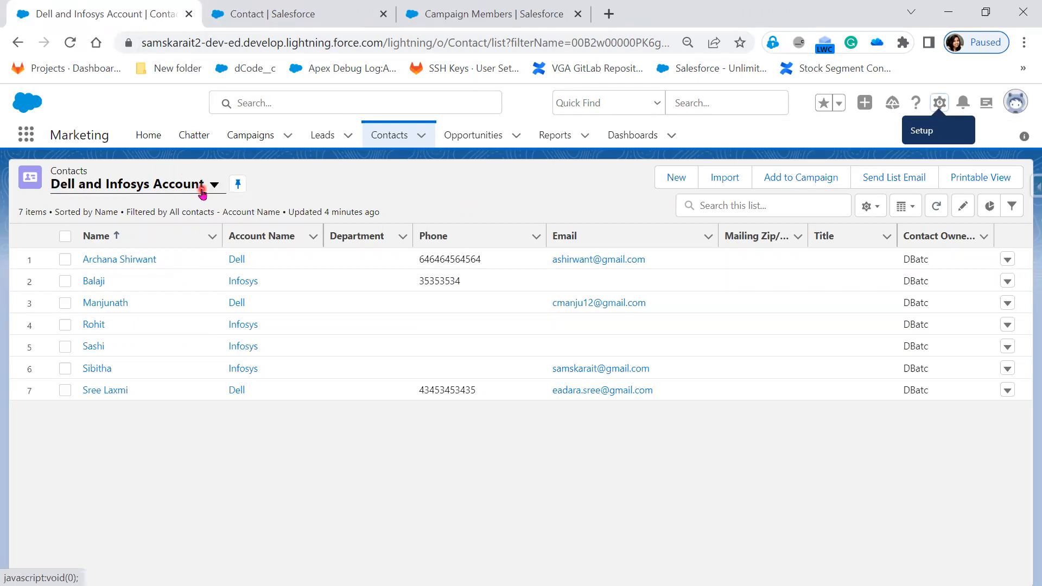
click(873, 215)
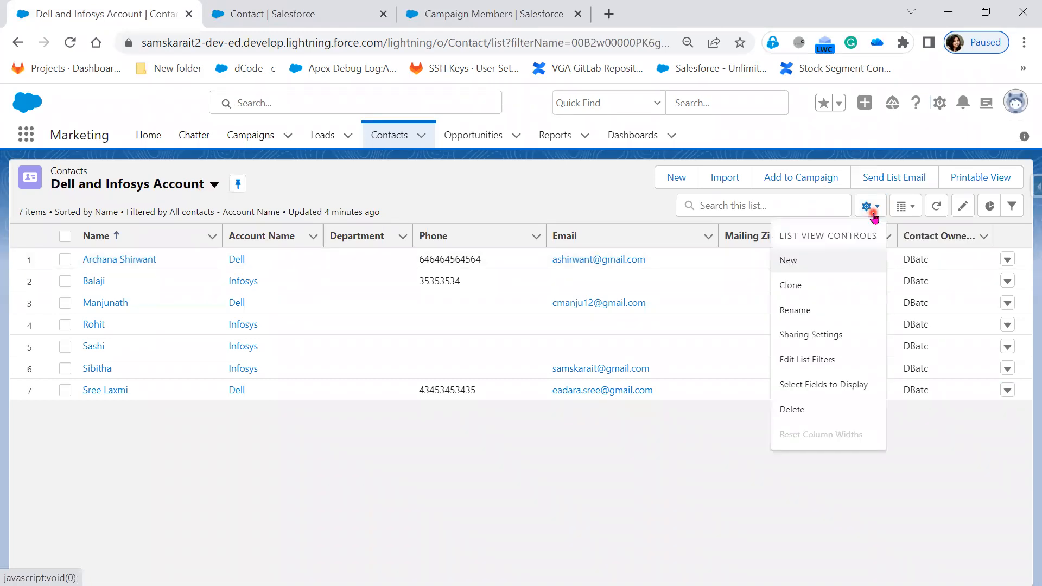
click(836, 410)
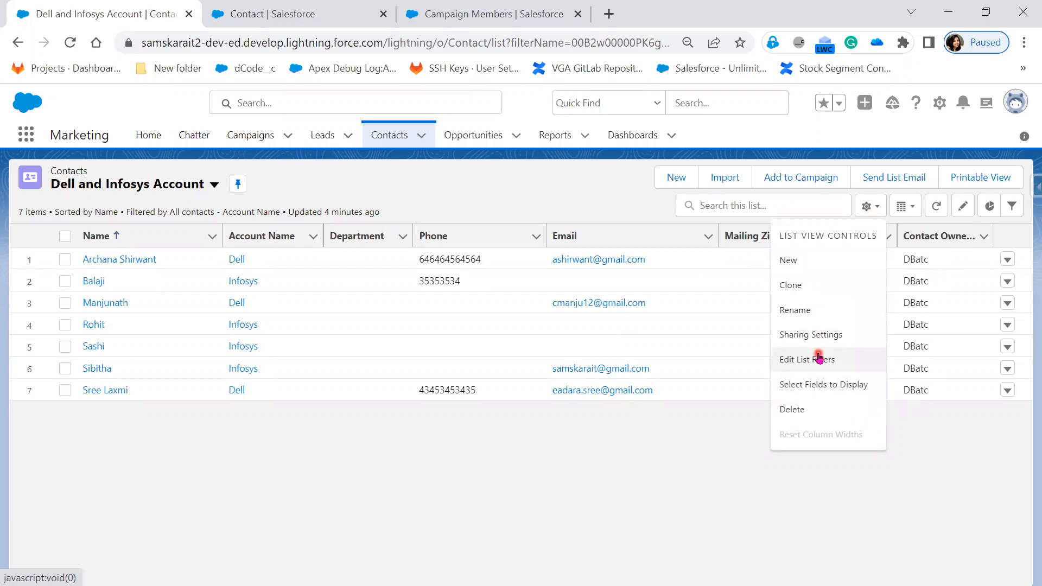
click(796, 308)
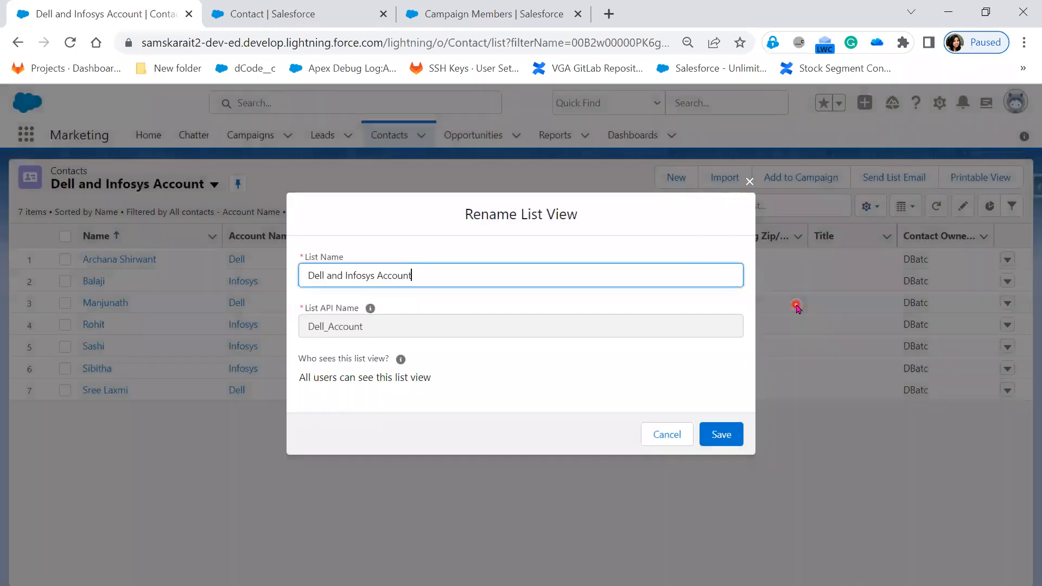
click(748, 183)
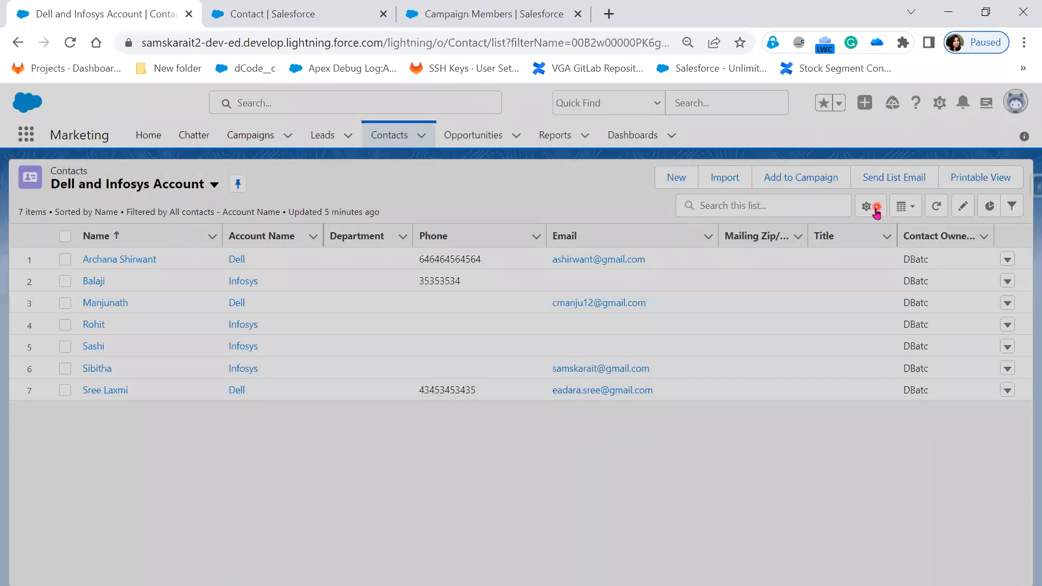
Review the Select Fields to Display dialog and the list filters of the Dell and Infosys Account view, closing both.
click(872, 206)
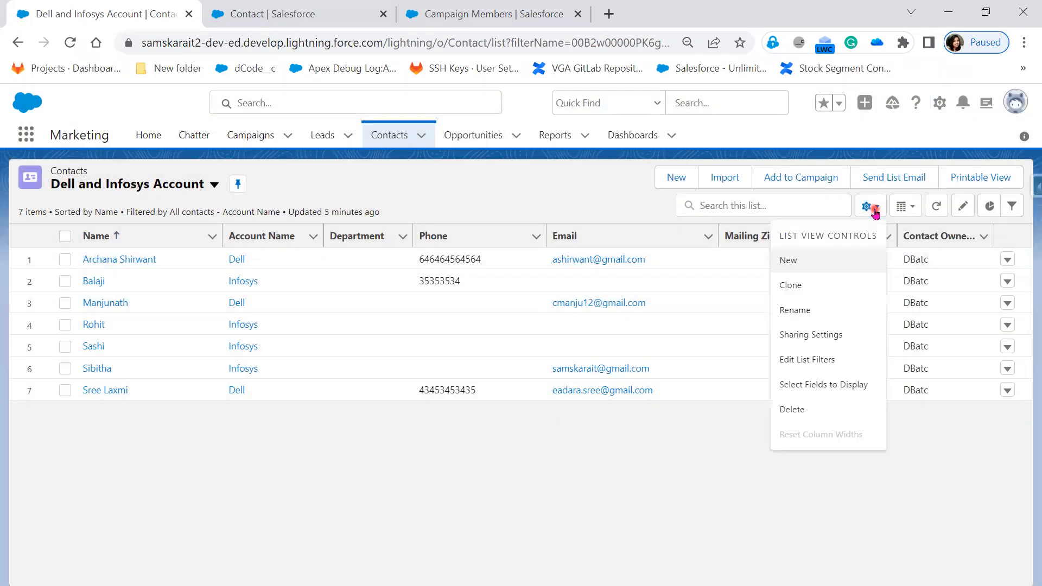
click(862, 385)
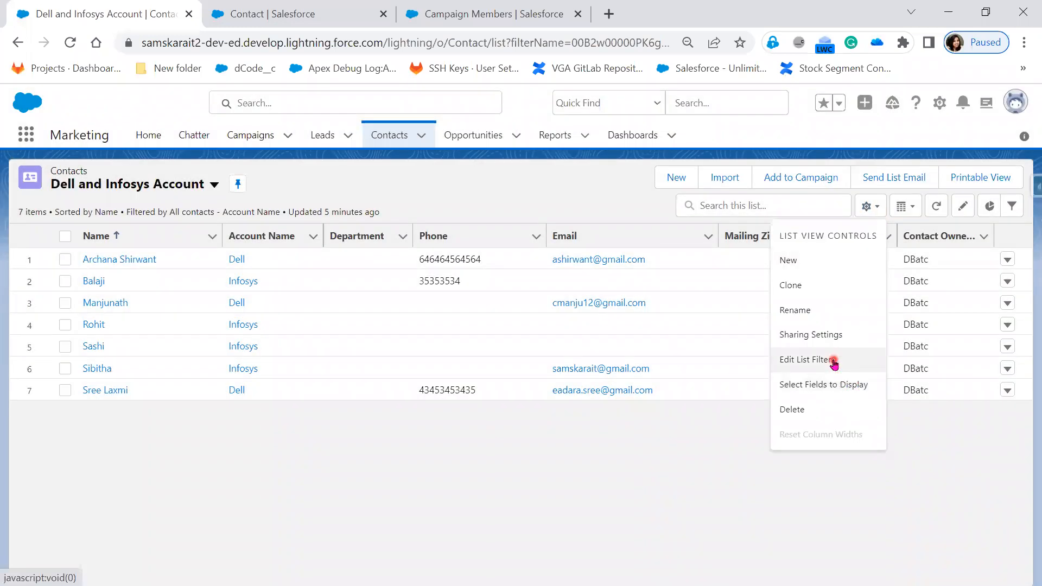
click(830, 360)
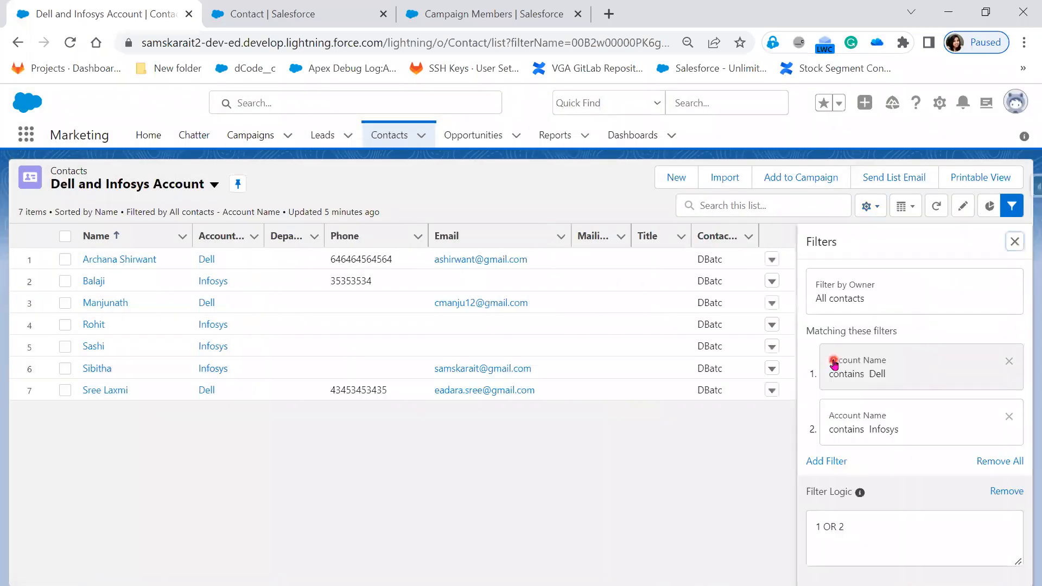
click(1016, 241)
click(879, 209)
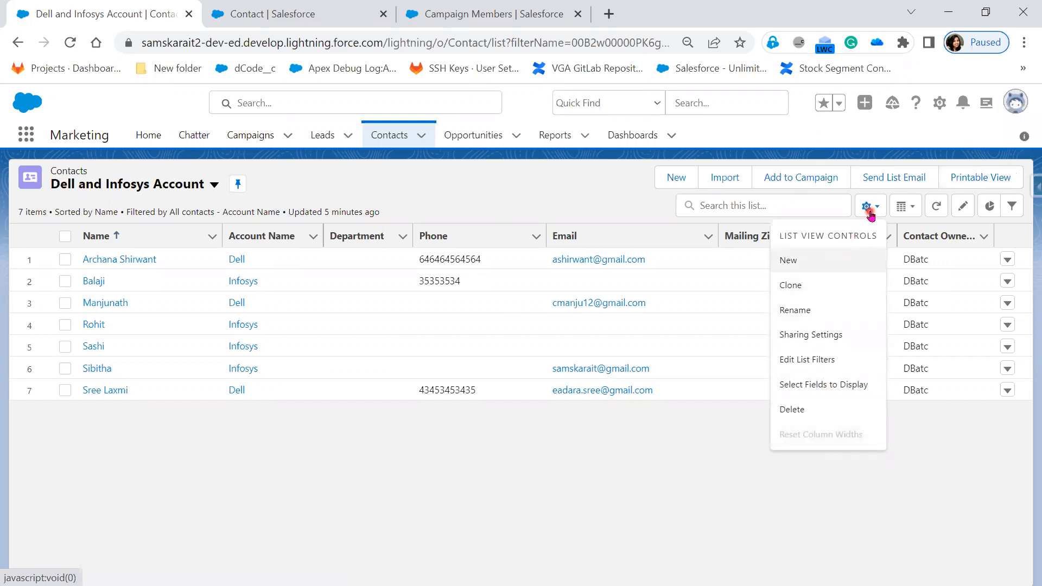
Switch to Salesforce Classic and open the Dell and Infosys Account contact view for editing.
click(1023, 109)
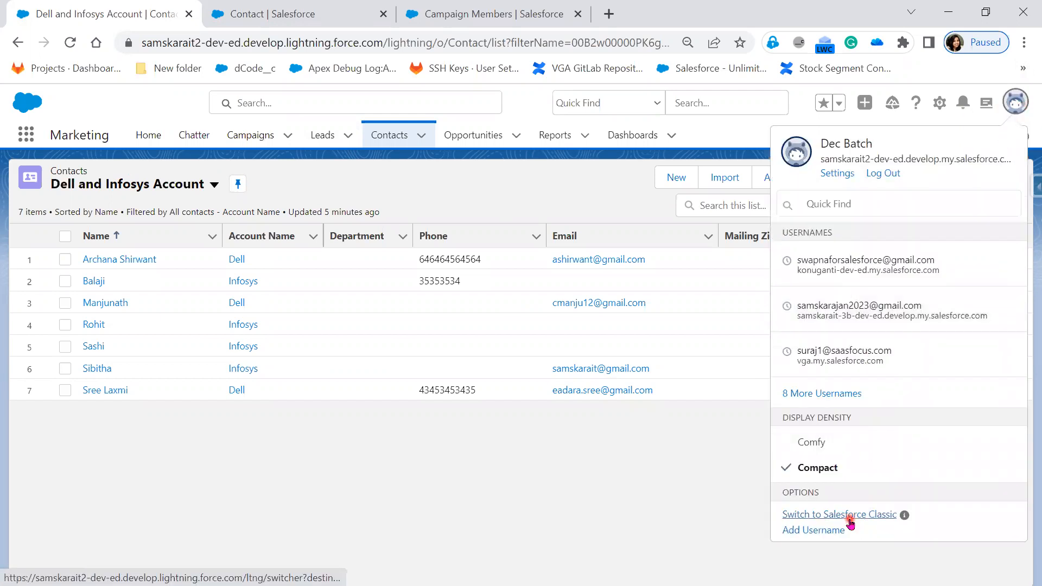
click(850, 519)
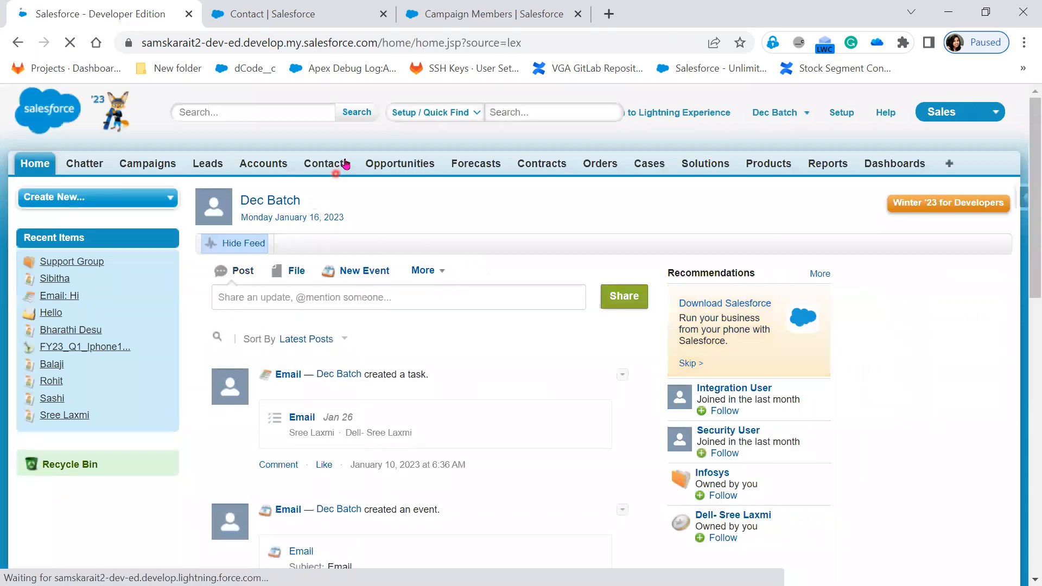
click(346, 164)
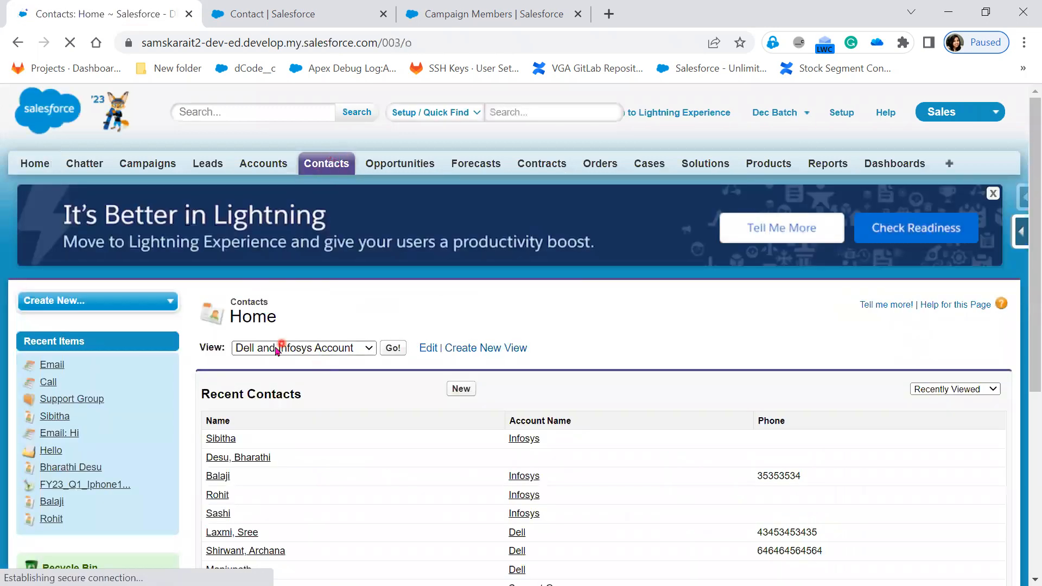
click(427, 349)
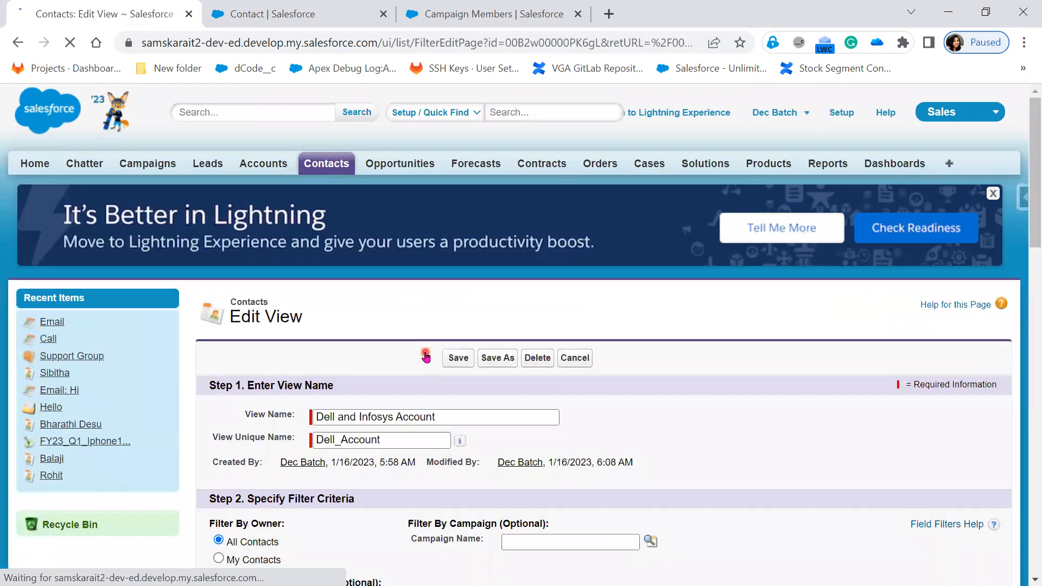
Try restricting the view's visibility to only me, and set it back to all users.
scroll(572, 437, down, 3)
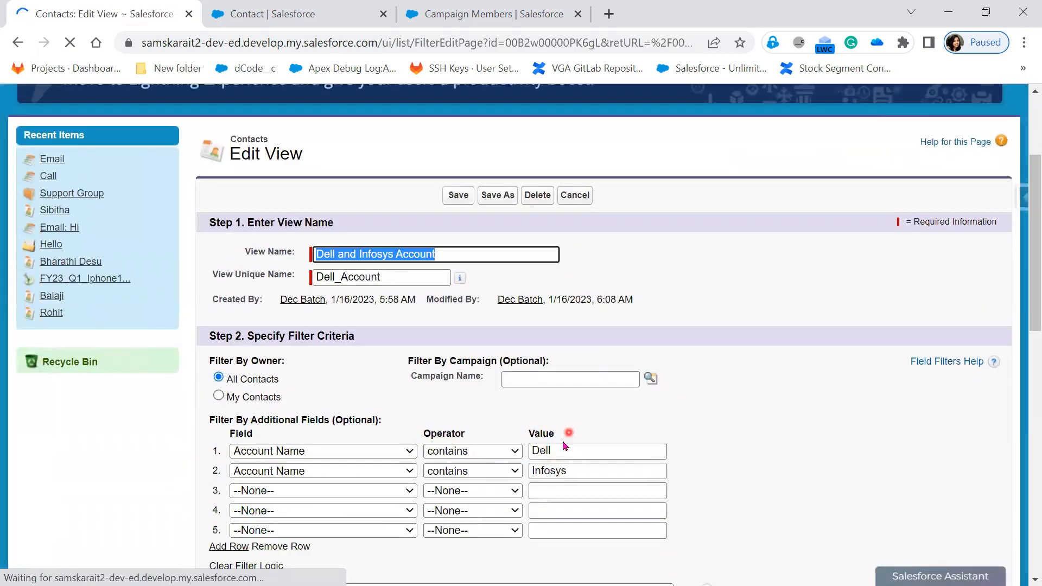
scroll(565, 446, down, 5)
scroll(560, 453, down, 8)
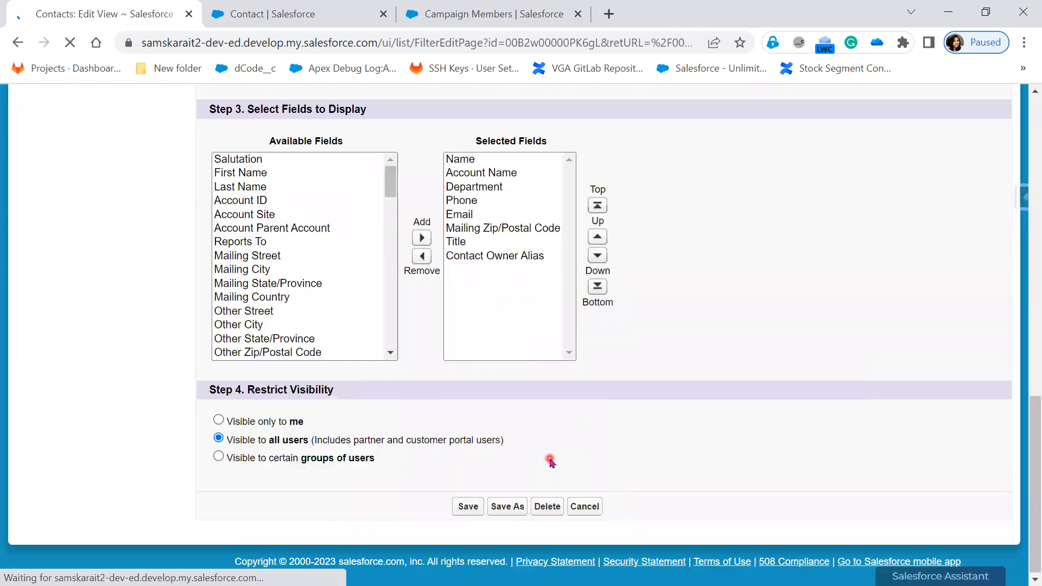
click(218, 419)
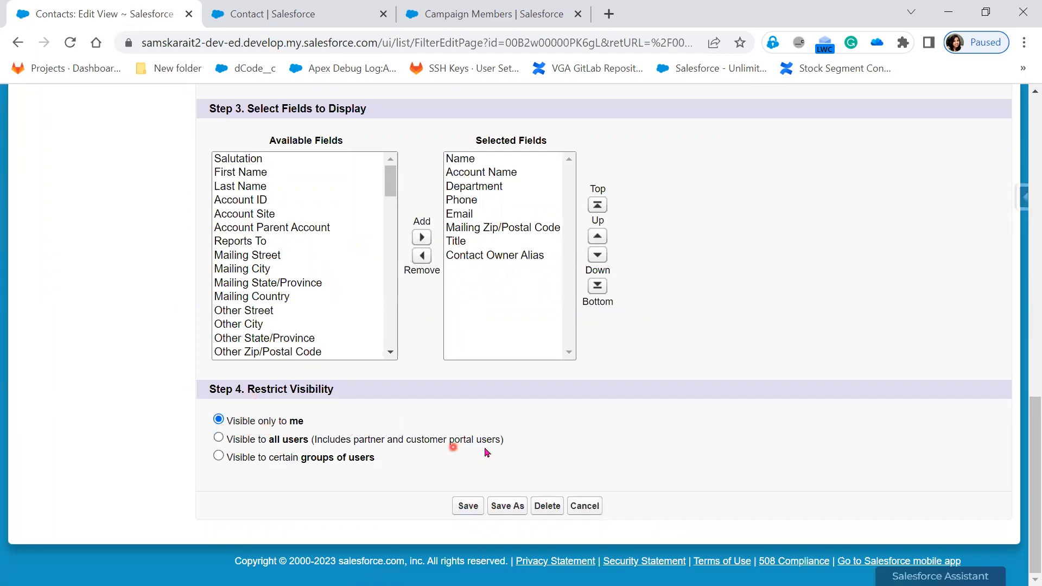
scroll(645, 489, up, 10)
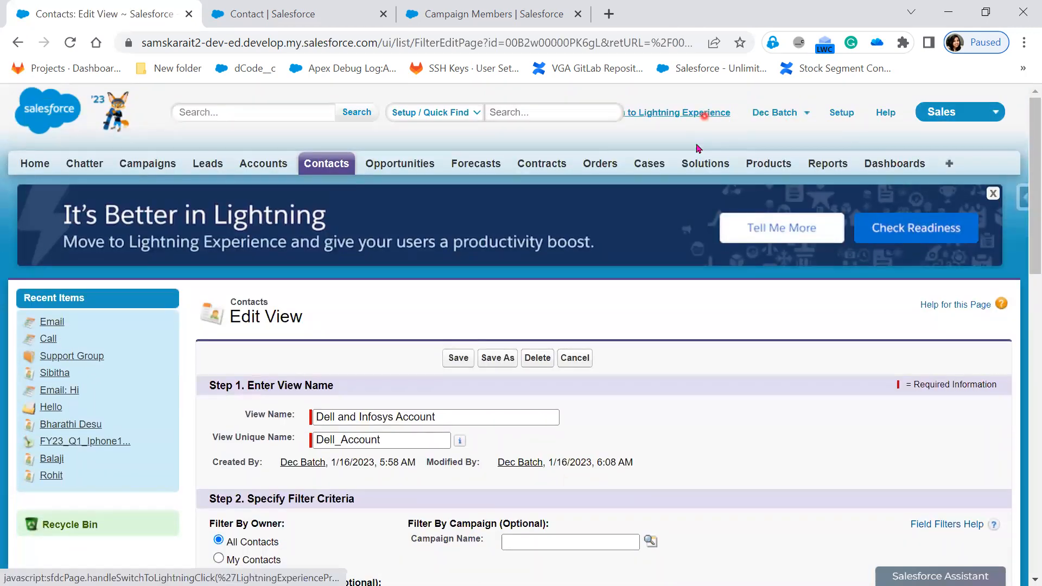
scroll(660, 454, down, 10)
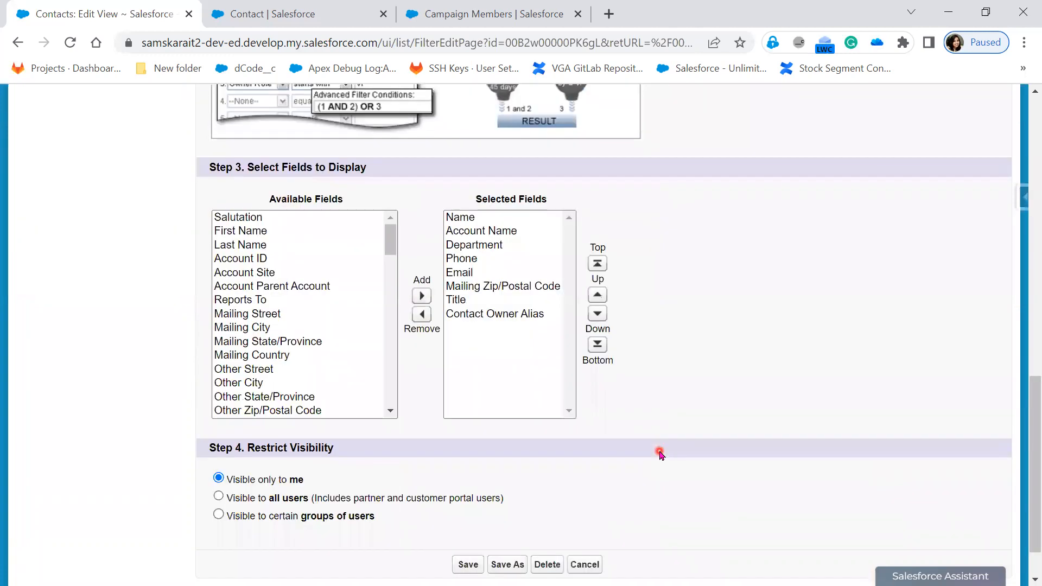
scroll(660, 454, up, 5)
scroll(659, 454, down, 5)
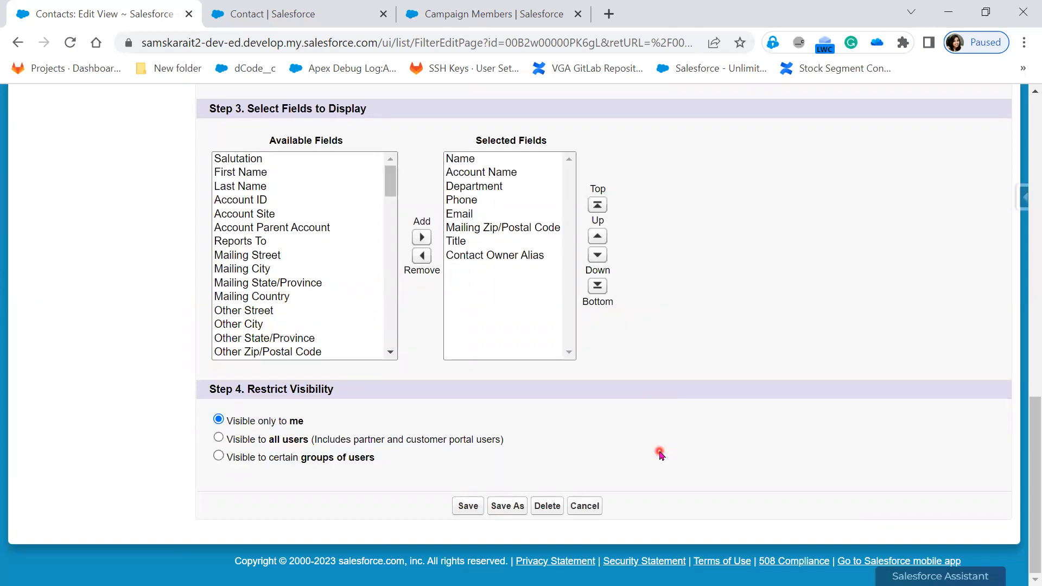
click(245, 447)
Examine the view's filter criteria, filter logic, and its Created By and Modified By details.
scroll(490, 418, up, 7)
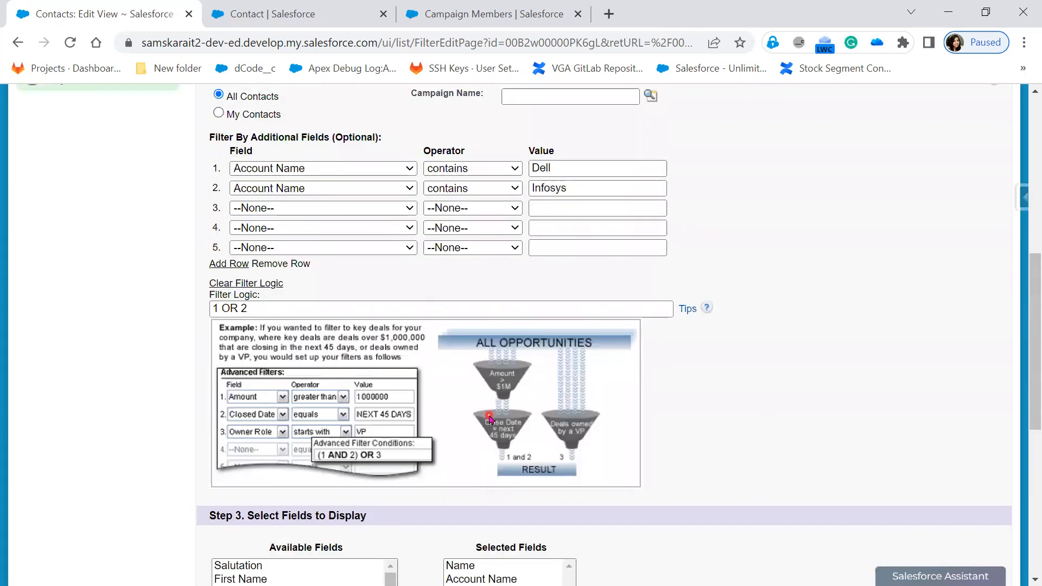
scroll(490, 418, up, 1)
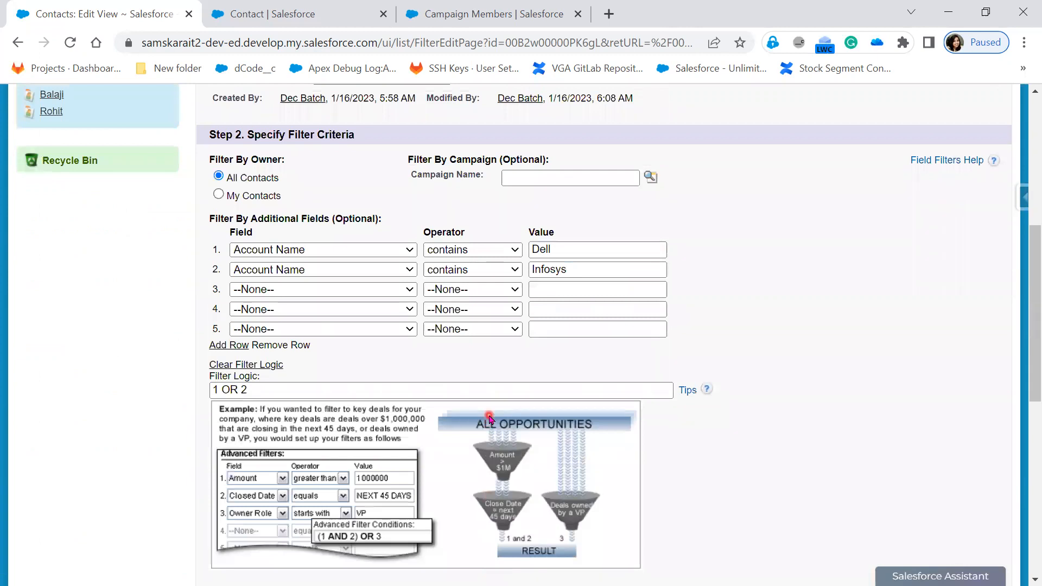
scroll(490, 418, up, 3)
scroll(490, 418, down, 13)
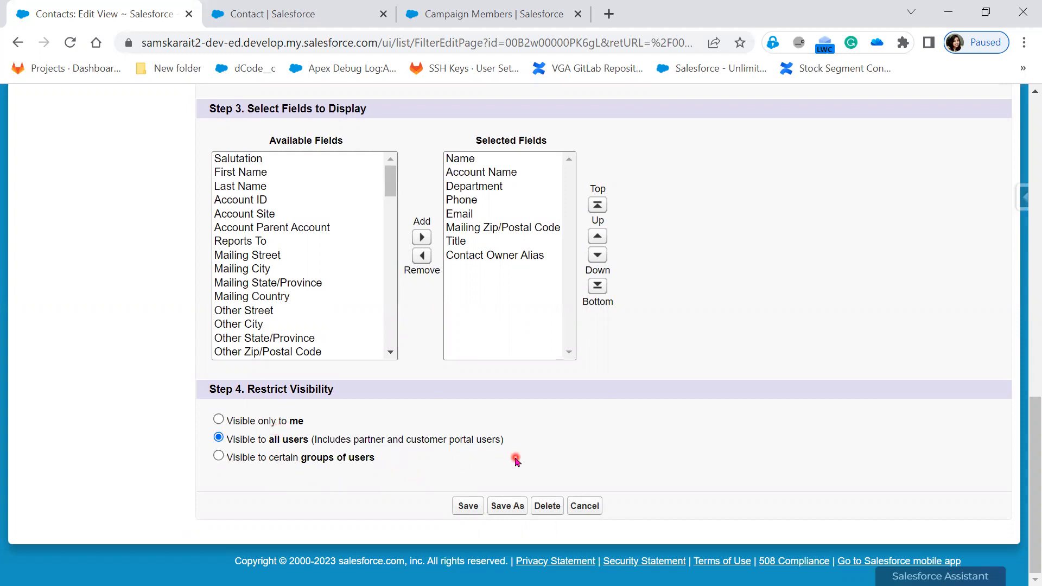
scroll(515, 460, up, 10)
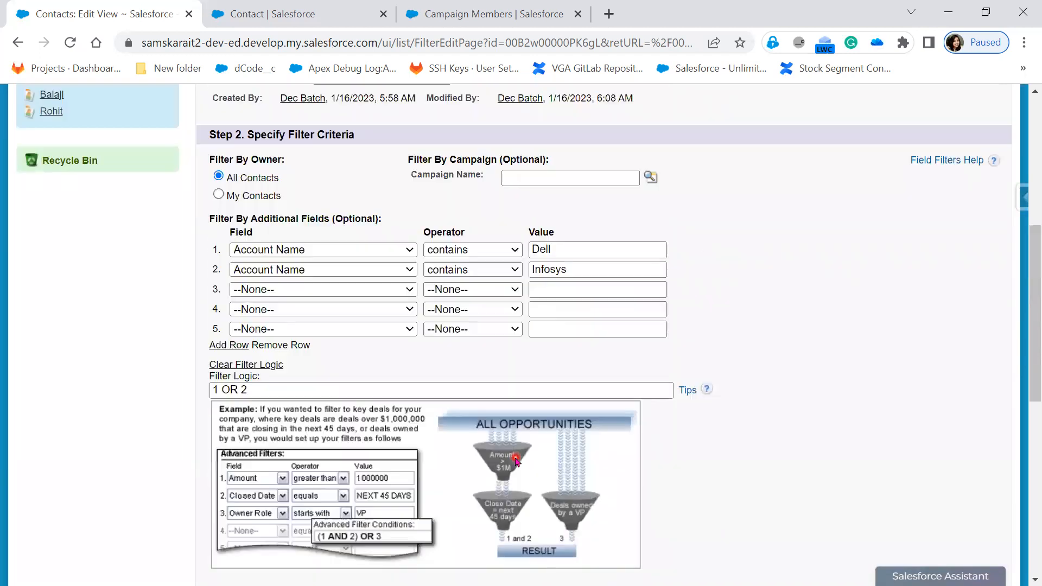
scroll(513, 467, up, 3)
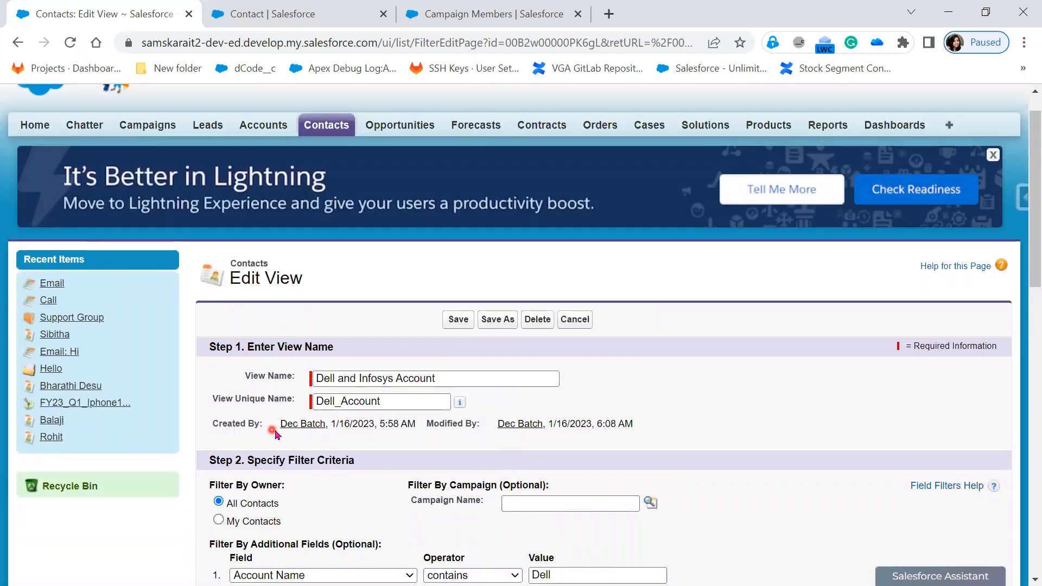
drag(271, 430, 428, 424)
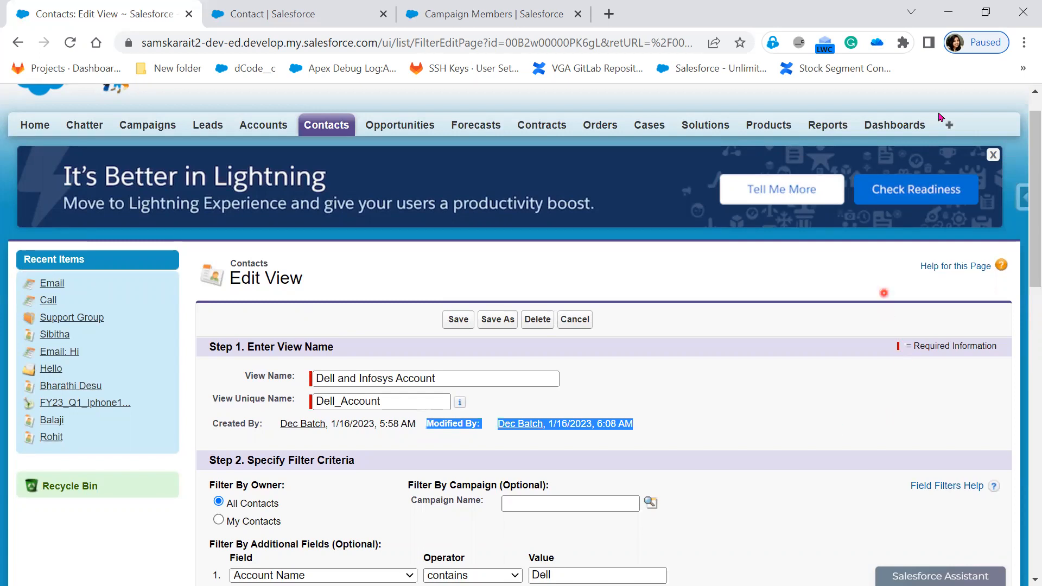
Return to Lightning Experience and open the contacts list.
scroll(946, 329, up, 1)
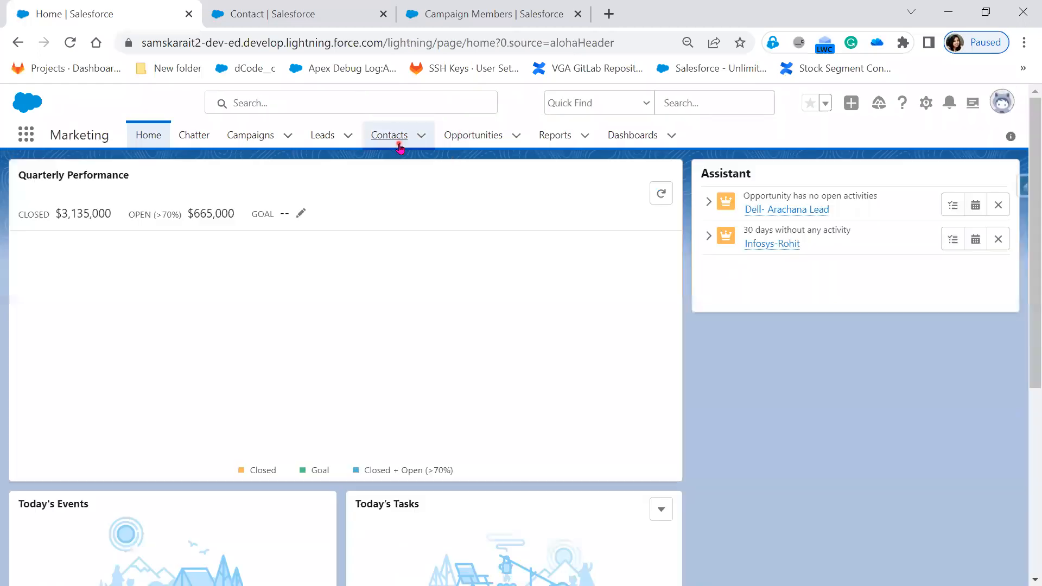
click(399, 146)
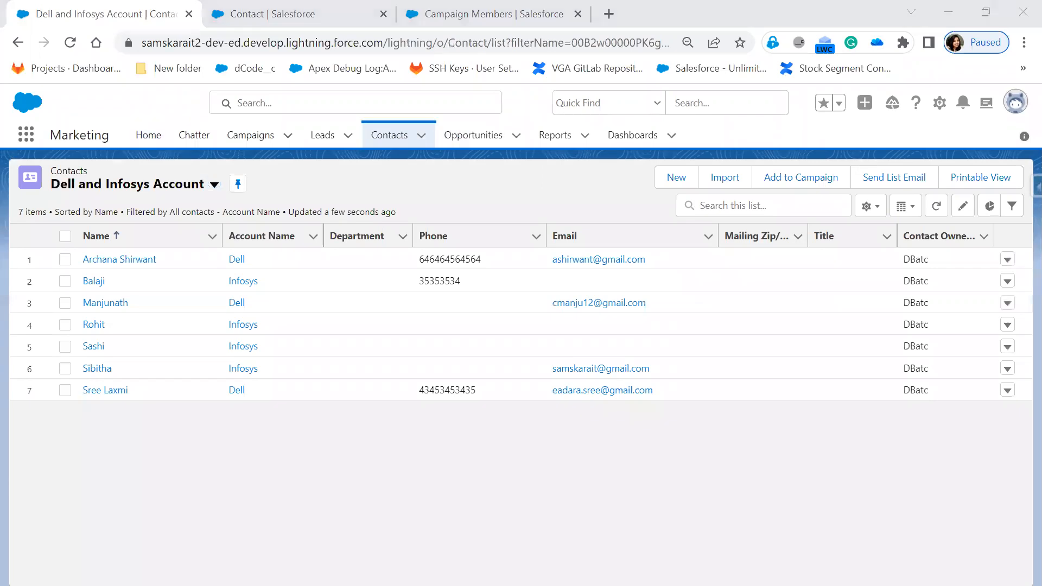
Switch to the PowerPoint slide show and advance to the Sale Cloud slide.
key(alt+Tab)
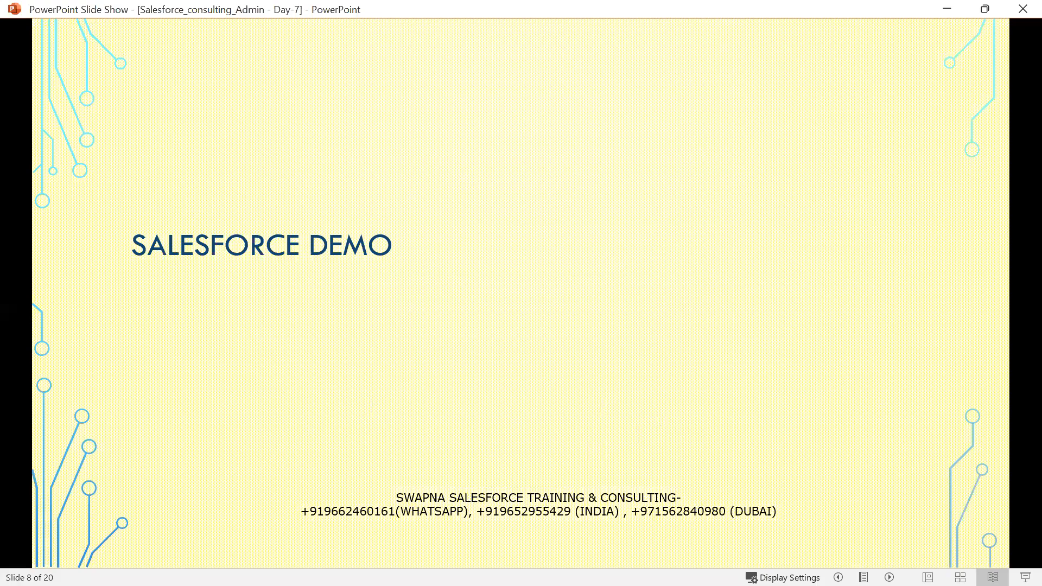
key(Right)
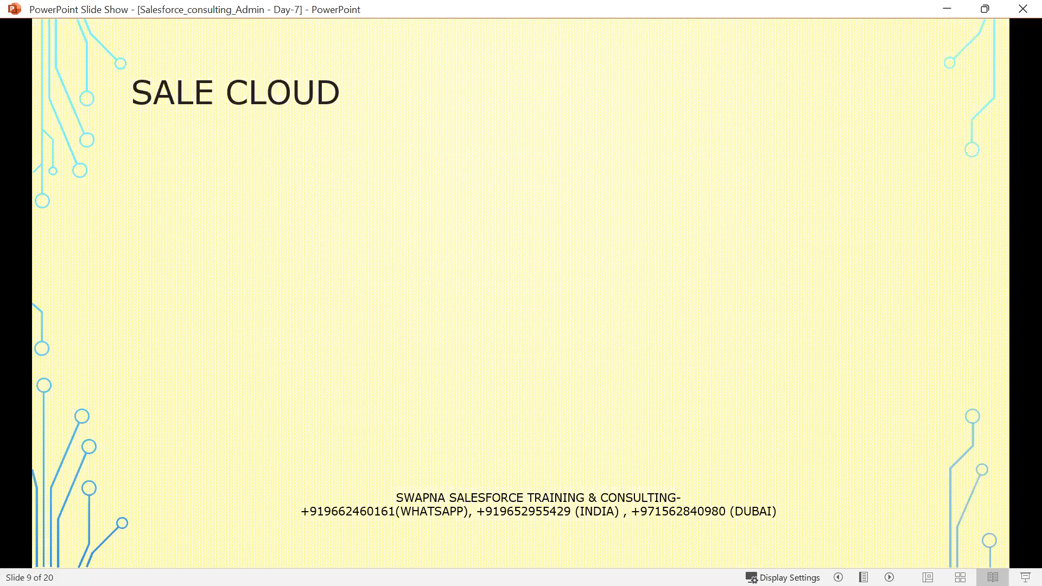
key(alt+Tab)
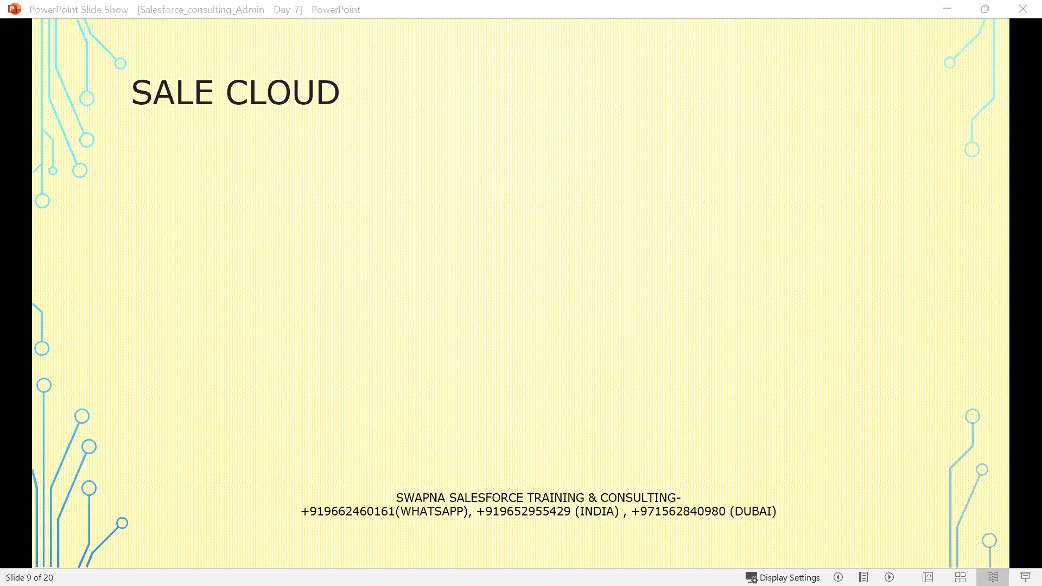
click(214, 93)
text(s)
key(ctrl+z)
Annotate the slide title with the letter "s" between SALE and CLOUD.
click(209, 92)
text(s)
click(206, 169)
click(442, 217)
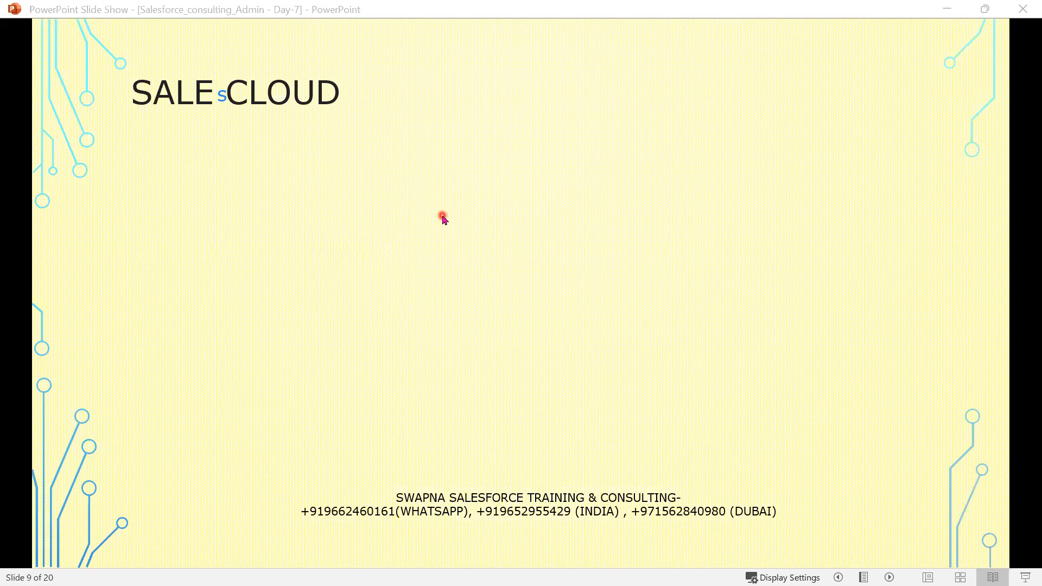
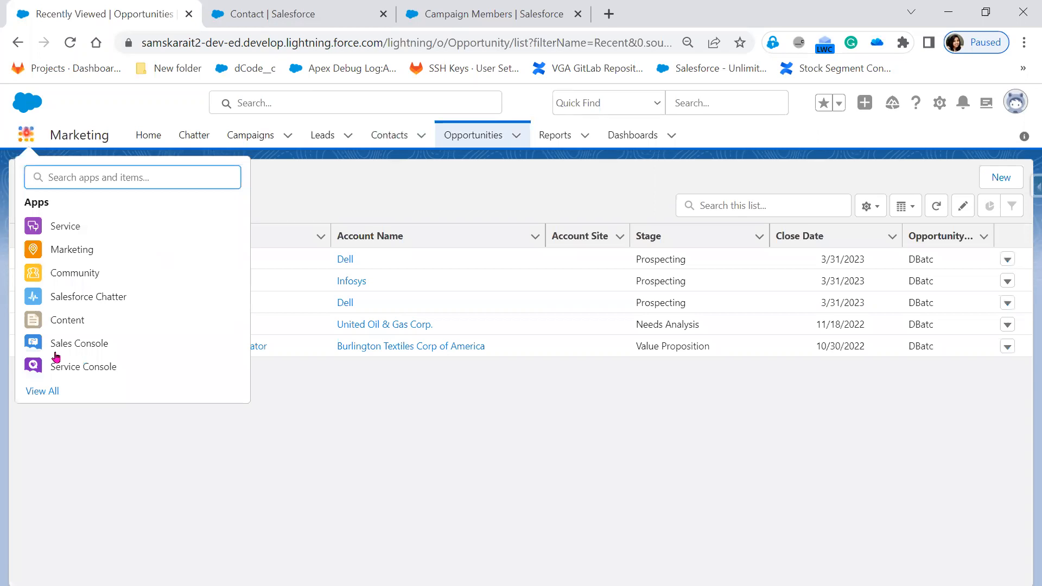
Switch to the Sales app and show its Opportunities list, briefly viewing the first Dell opportunity record.
click(42, 390)
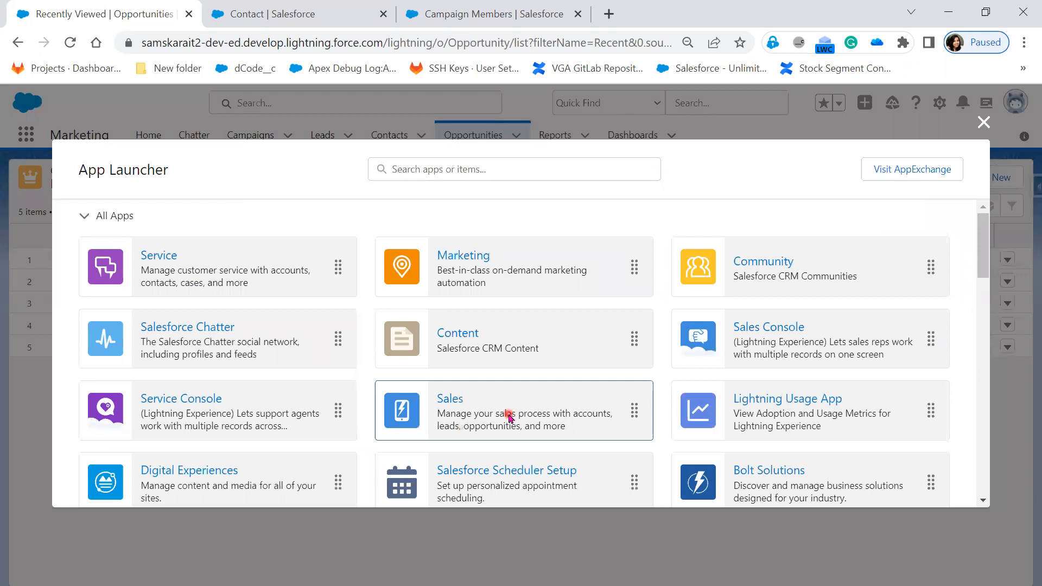
click(510, 416)
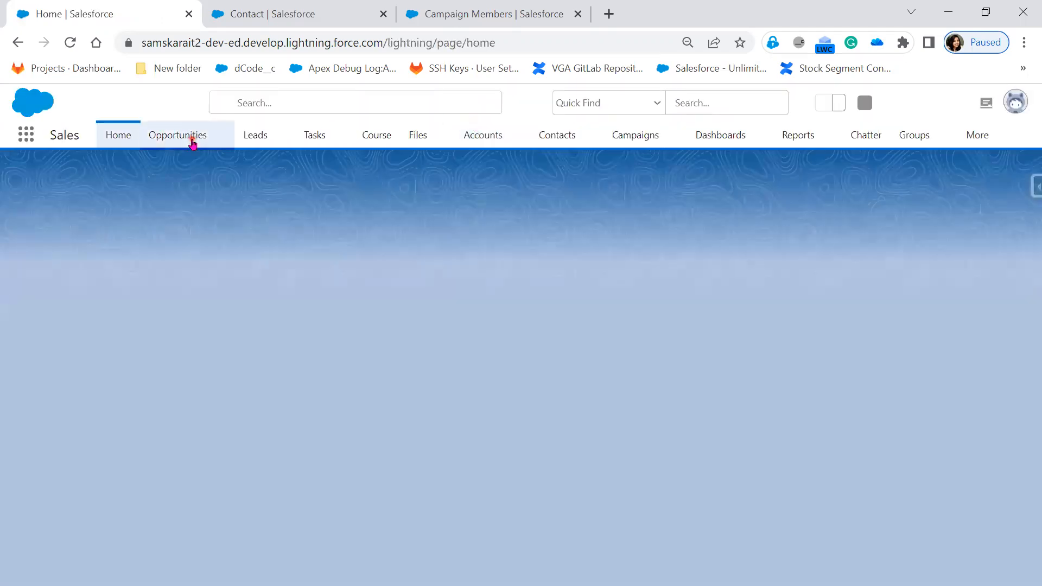
click(193, 142)
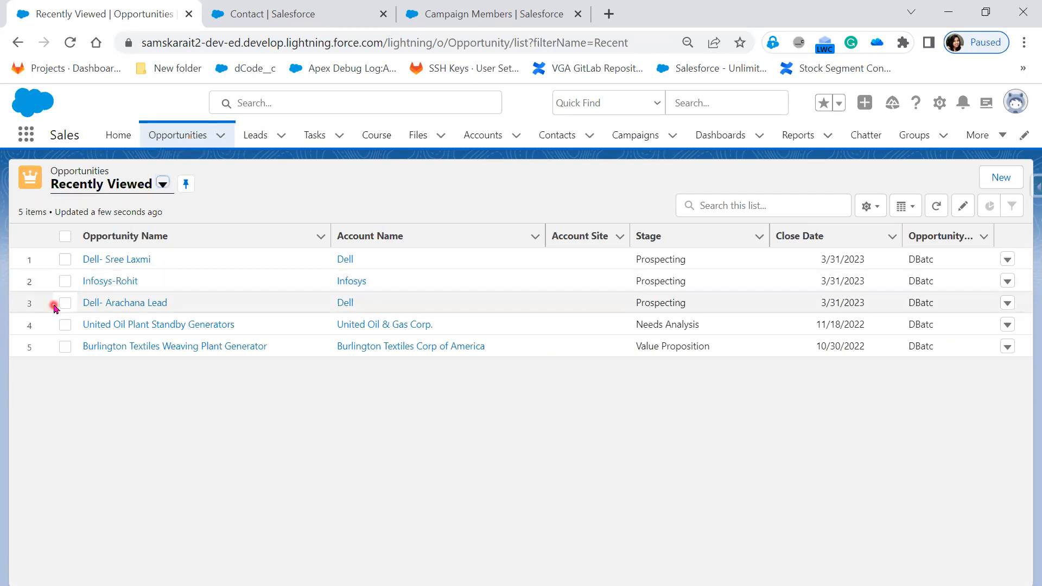
click(104, 259)
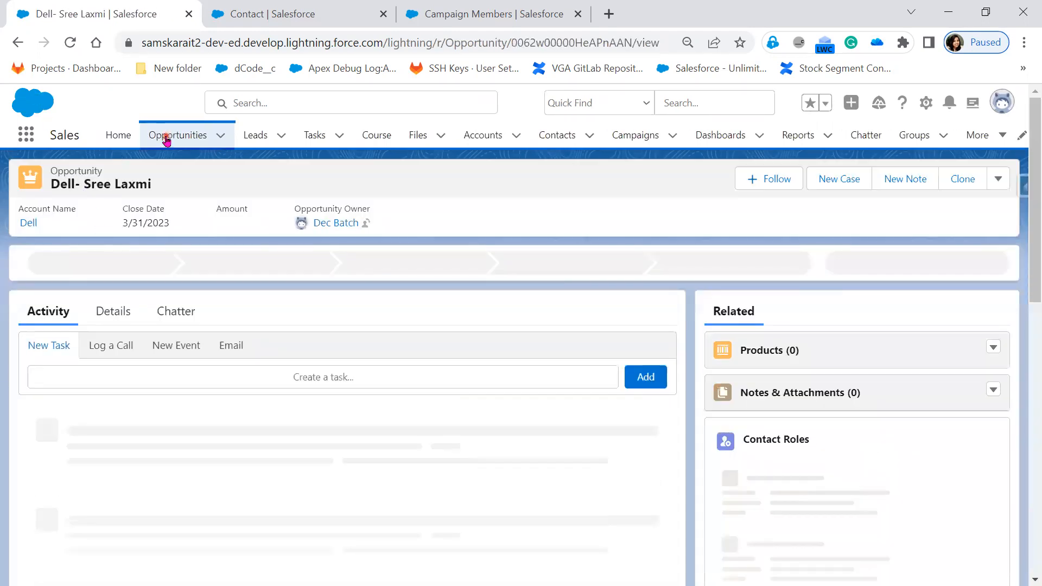
click(166, 139)
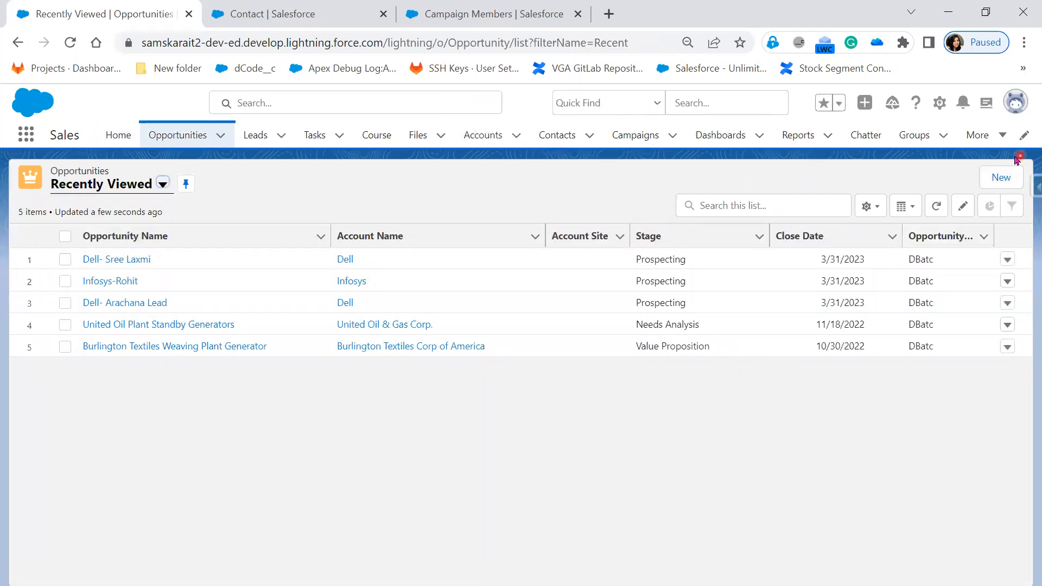
Review the Stage options in a new opportunity form and close the form without saving.
click(1003, 184)
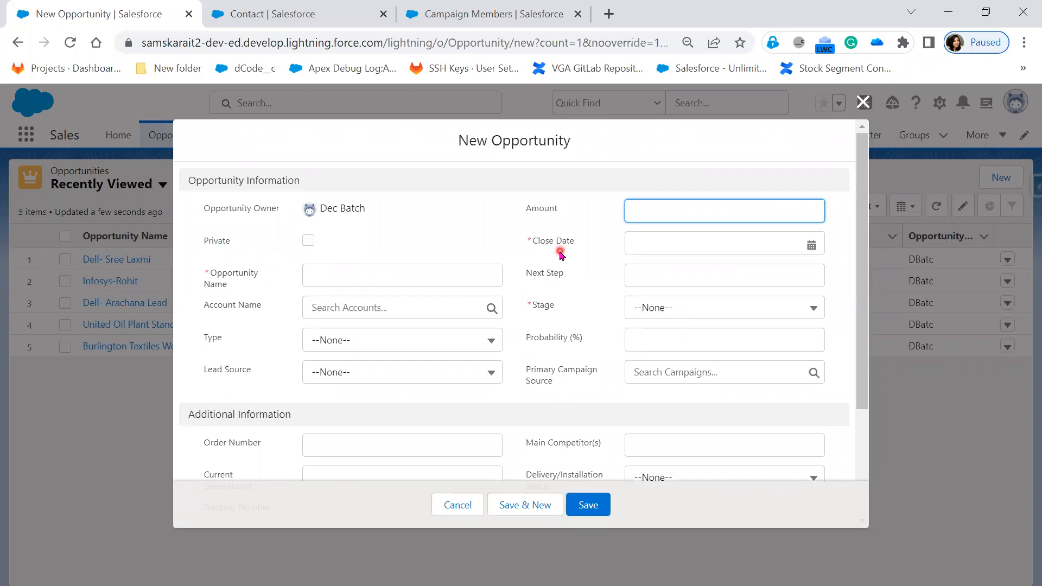
click(680, 317)
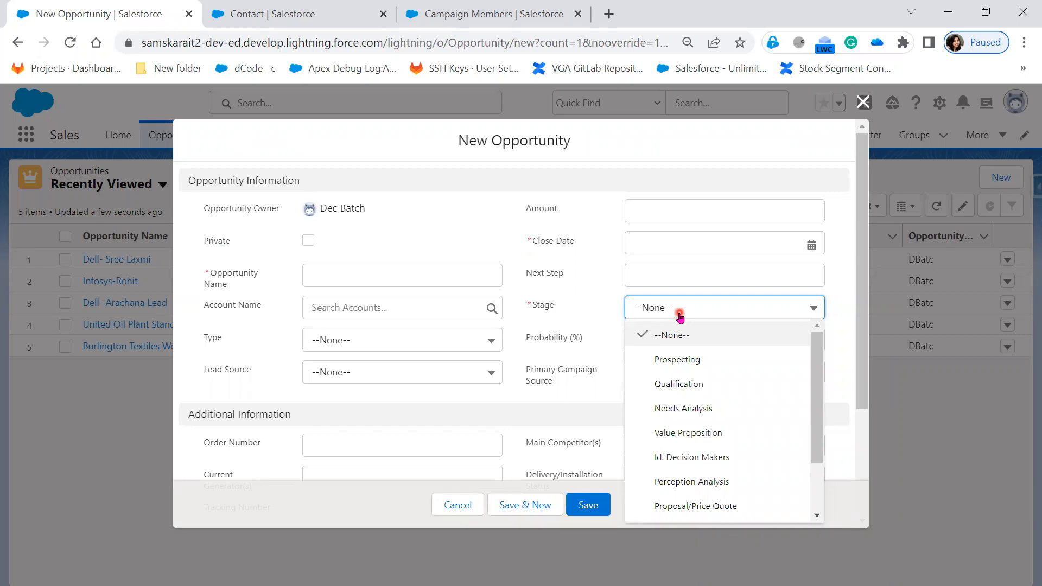
scroll(740, 464, down, 2)
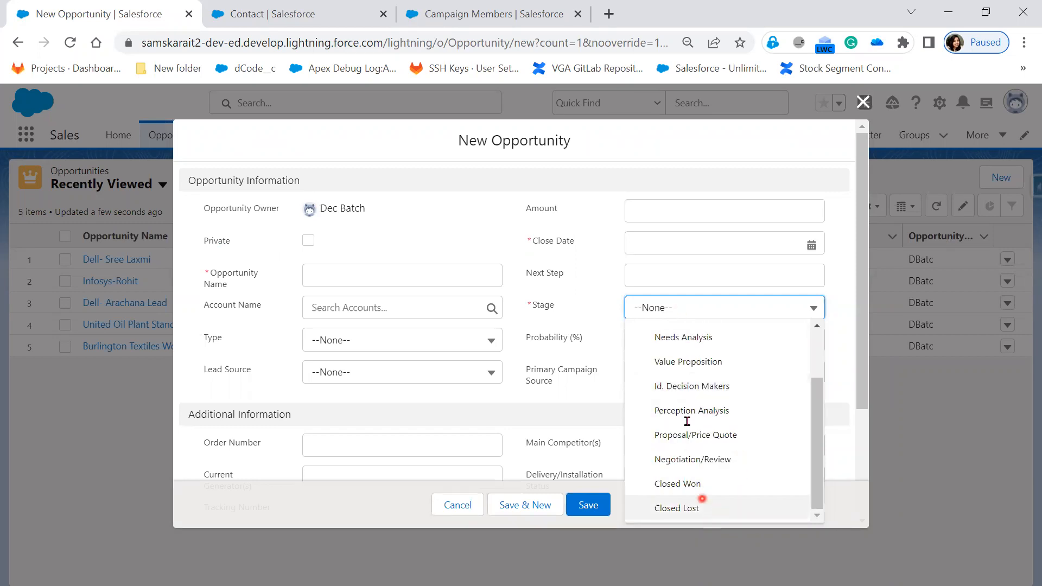
scroll(692, 480, up, 3)
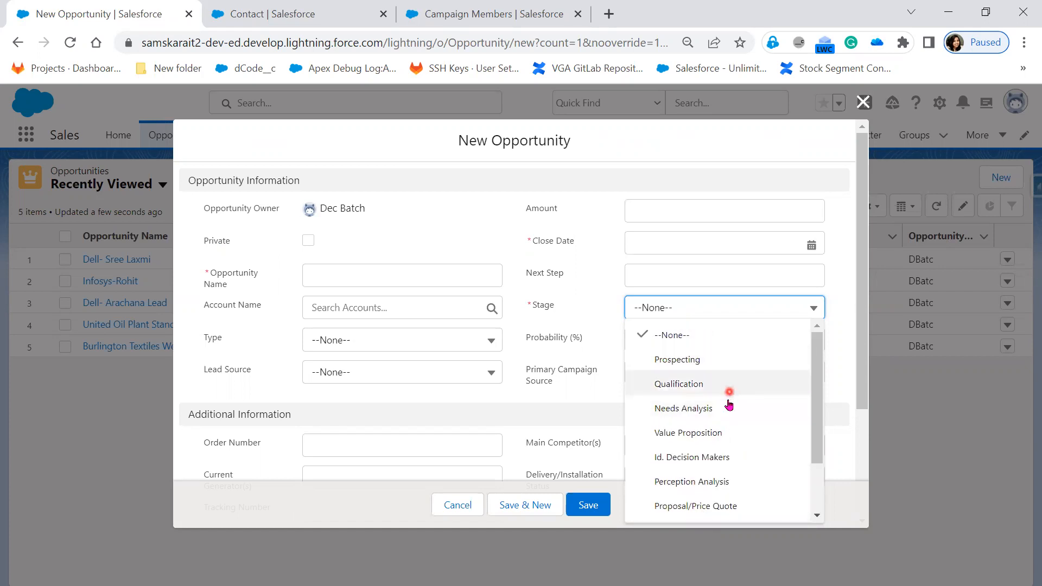
scroll(727, 406, down, 2)
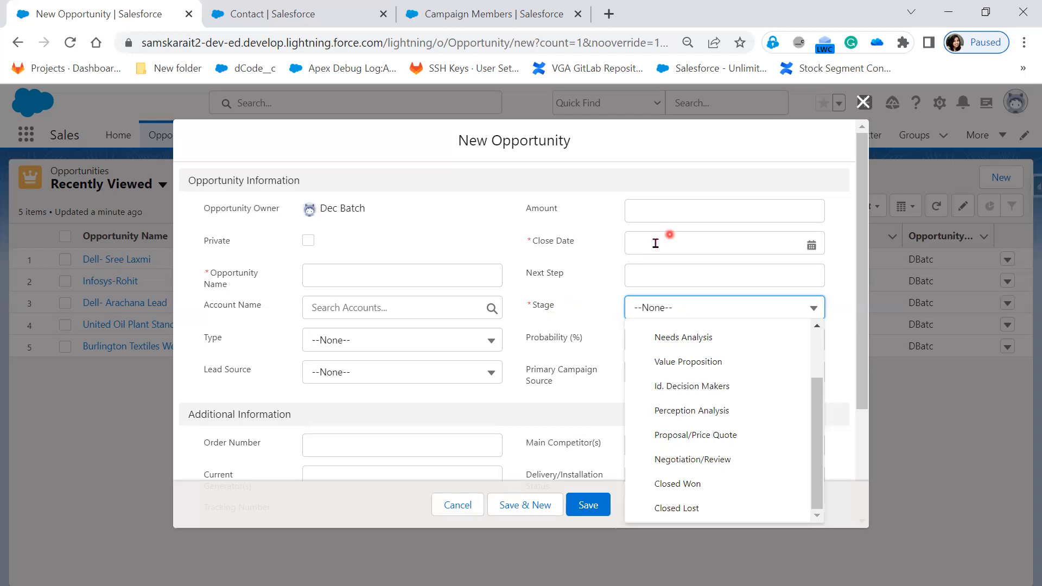
click(864, 102)
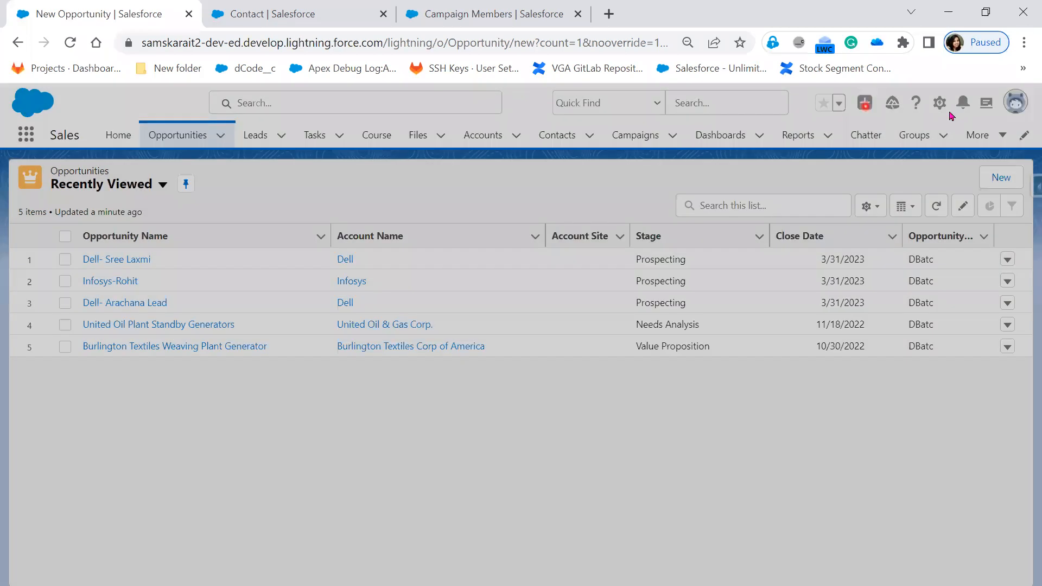
Open the Opportunity object's Stage field in the object setup and show its Opportunity Stages Picklist Values.
click(940, 106)
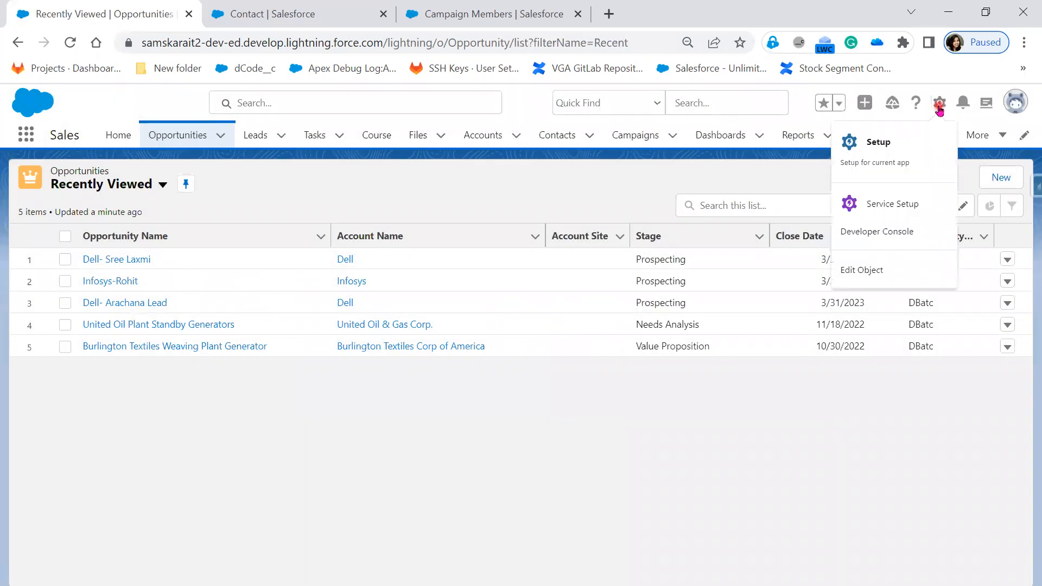
click(875, 274)
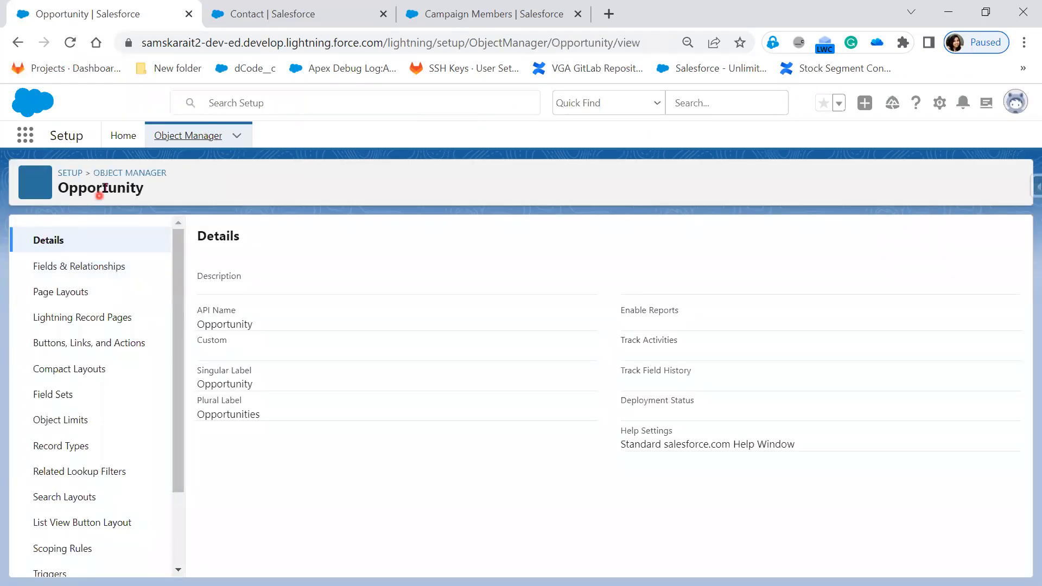
click(97, 267)
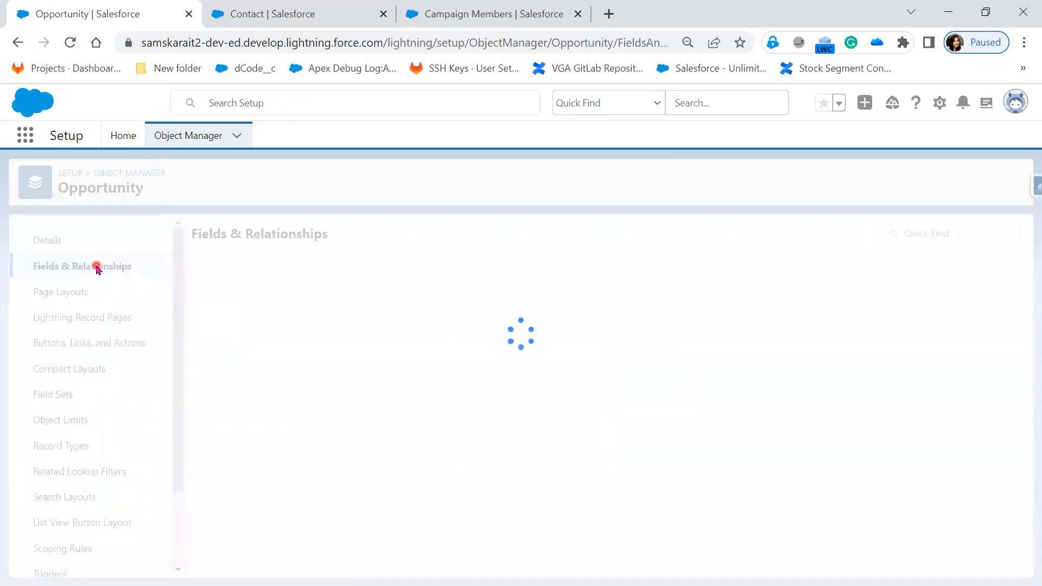
scroll(463, 466, down, 7)
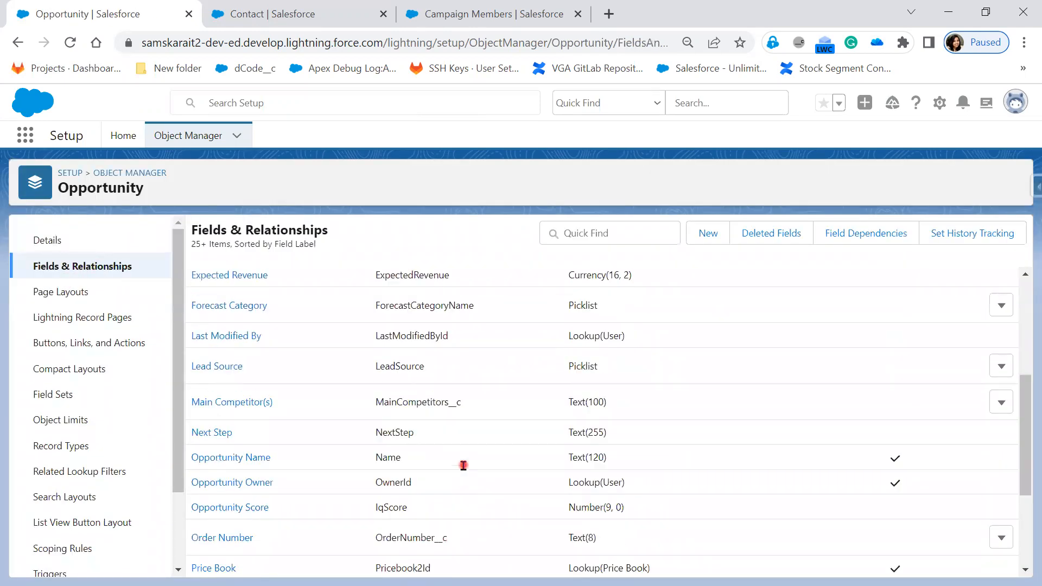
scroll(357, 488, down, 1)
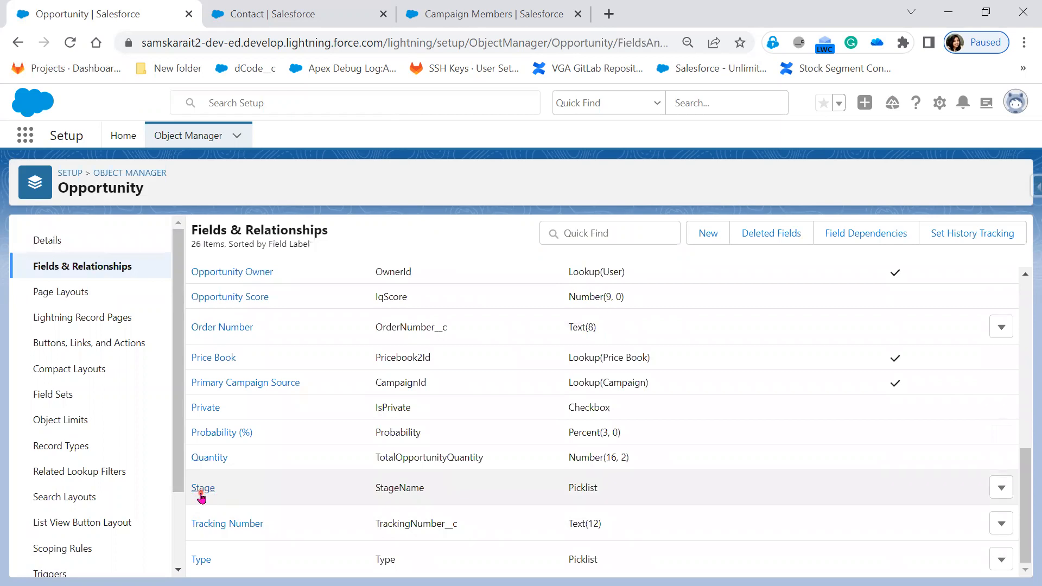
click(201, 492)
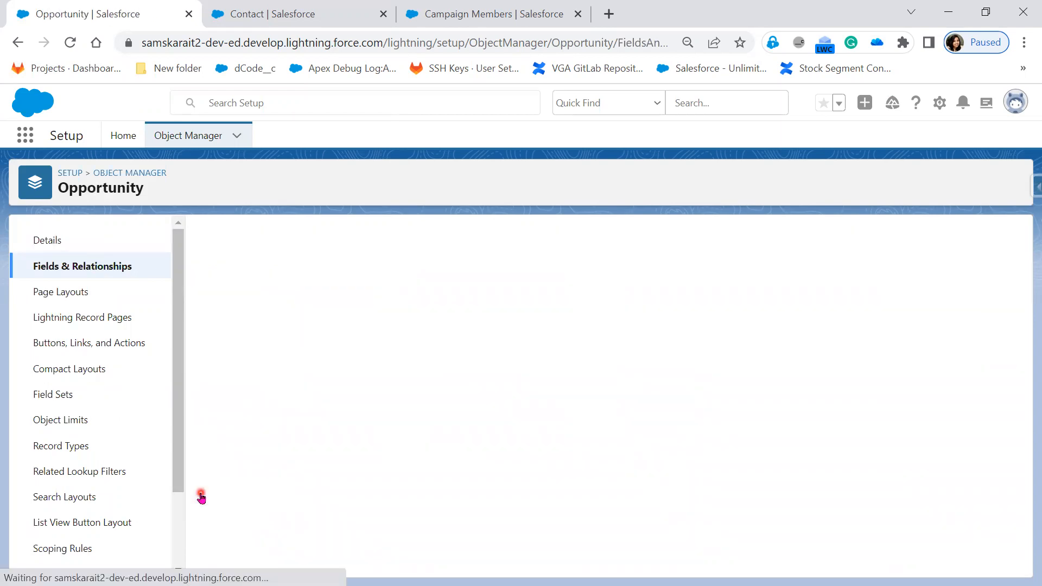
scroll(460, 399, down, 5)
scroll(460, 399, down, 3)
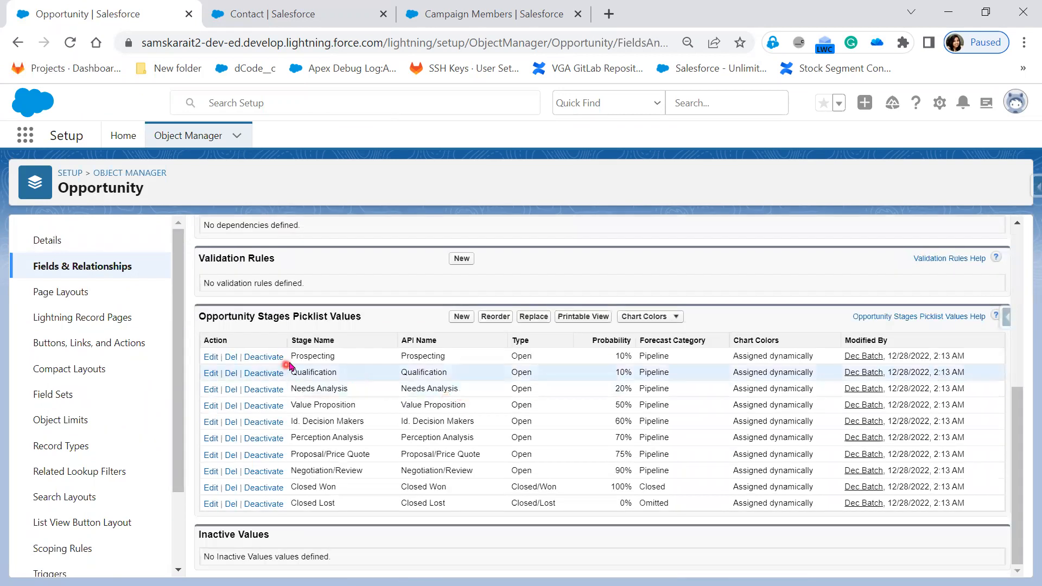
Examine the opportunity stages from Prospecting to Closed Lost, including their API names and Open or Closed types.
drag(293, 356, 337, 357)
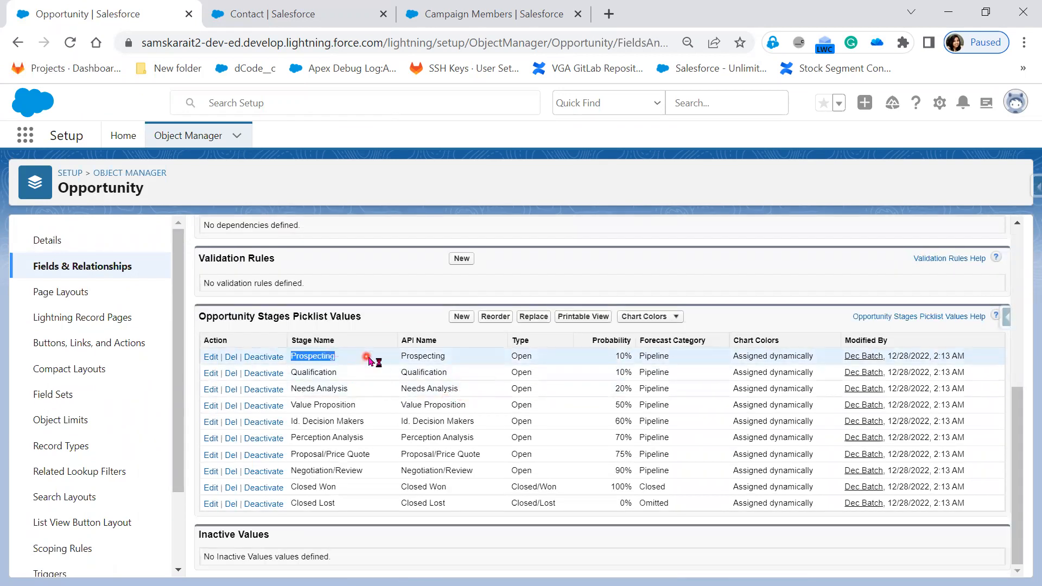
click(403, 357)
drag(402, 356, 448, 374)
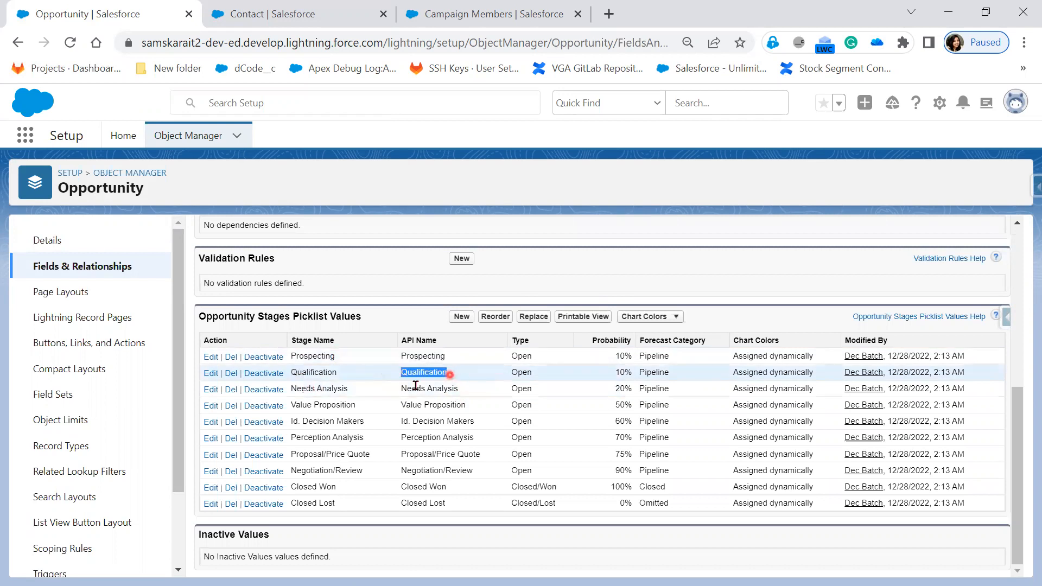
drag(289, 389, 463, 389)
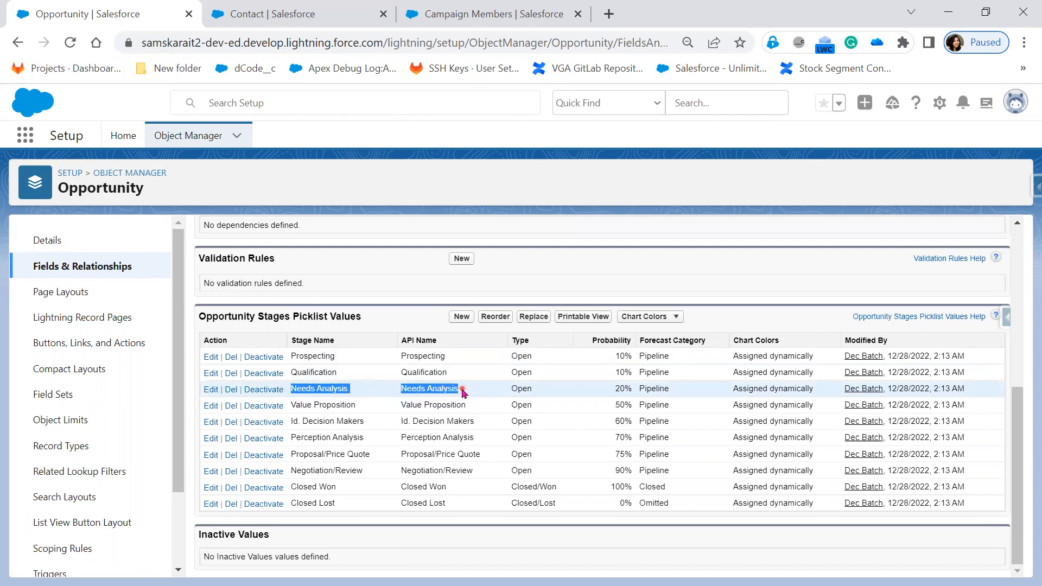
drag(291, 405, 471, 411)
drag(295, 419, 479, 427)
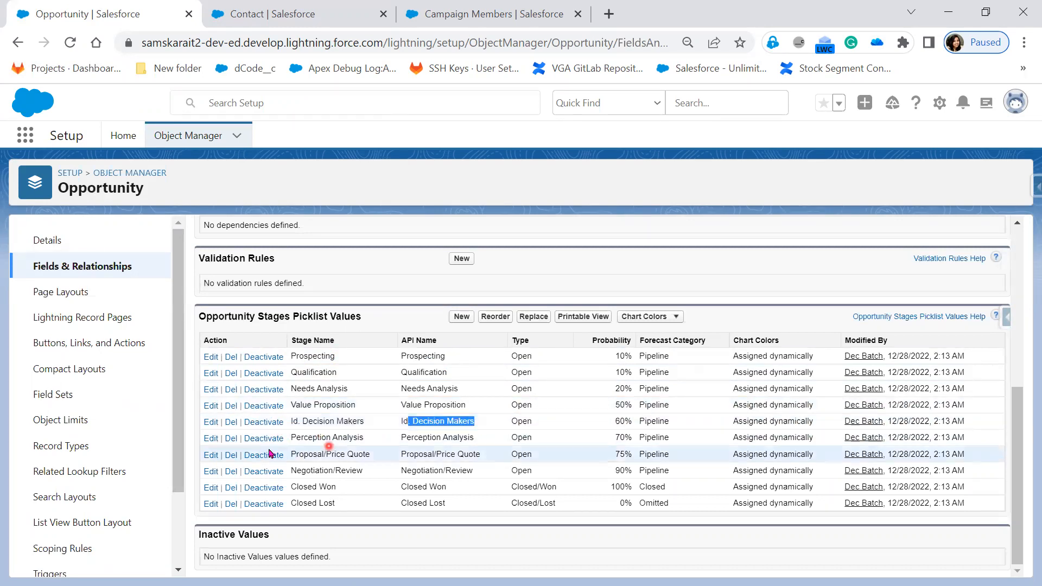
drag(298, 438, 467, 439)
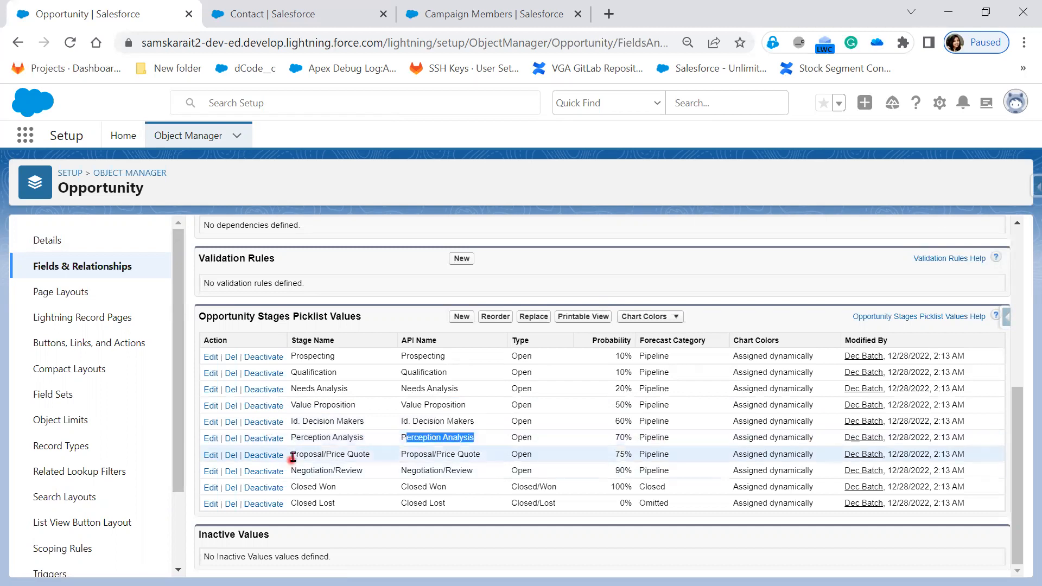
drag(297, 454, 489, 457)
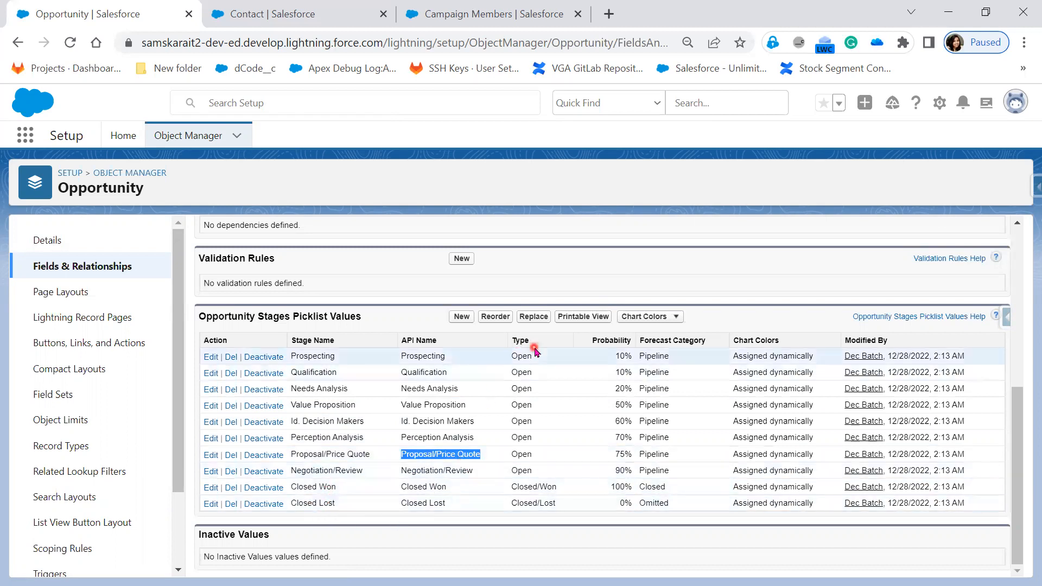
drag(537, 474, 231, 395)
drag(186, 365, 182, 340)
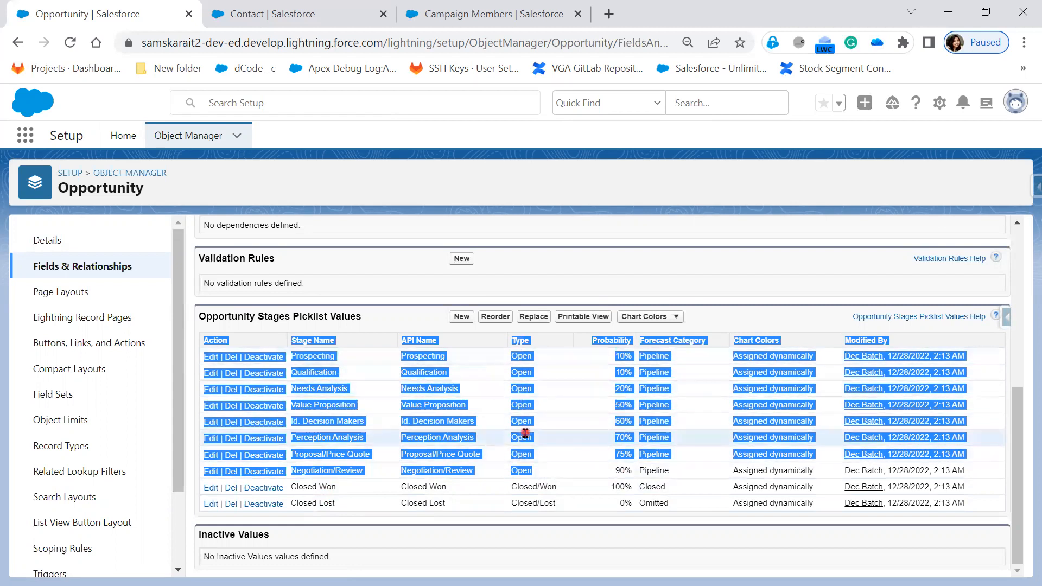
drag(399, 490, 565, 488)
click(548, 486)
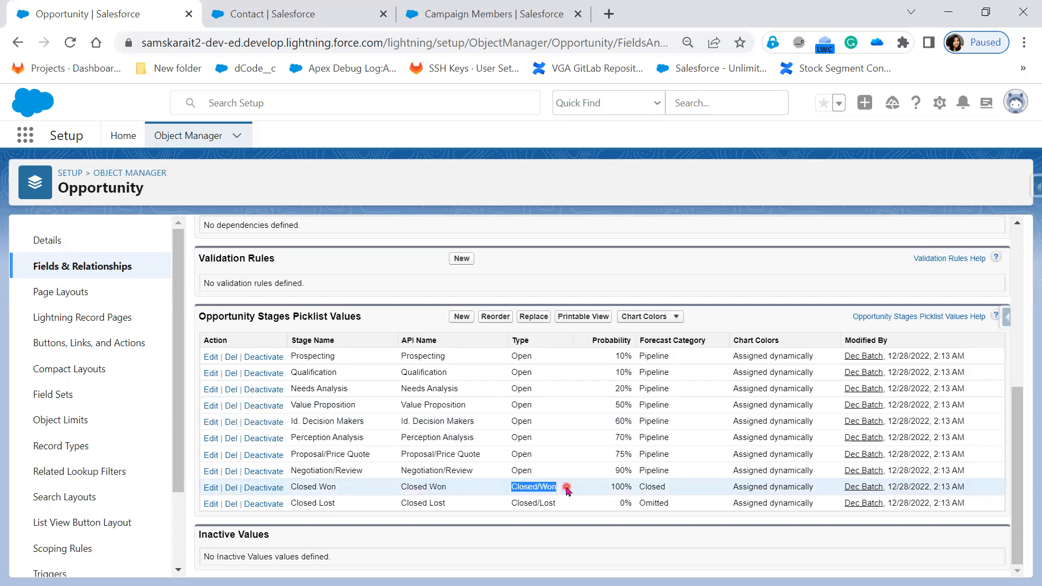
drag(392, 503, 444, 504)
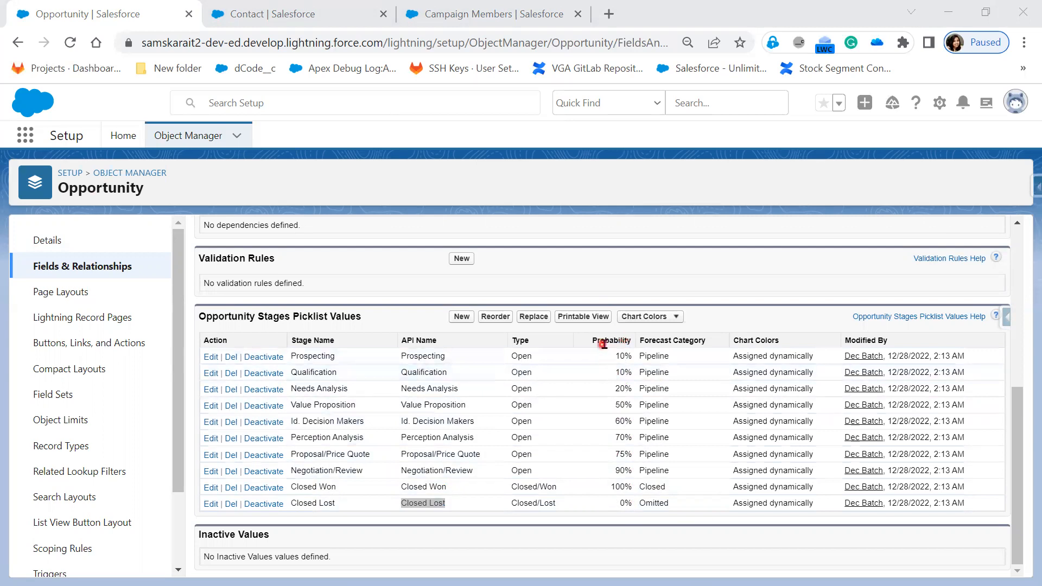
Set the Qualification stage's probability to 15, save it, and check the stage picklist values.
drag(614, 356, 634, 358)
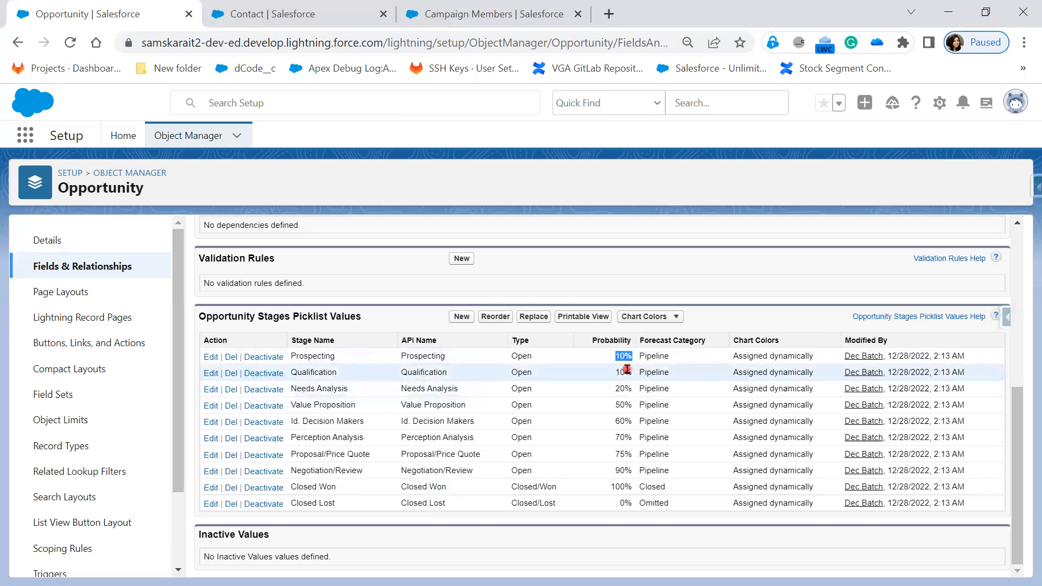
drag(616, 373, 631, 372)
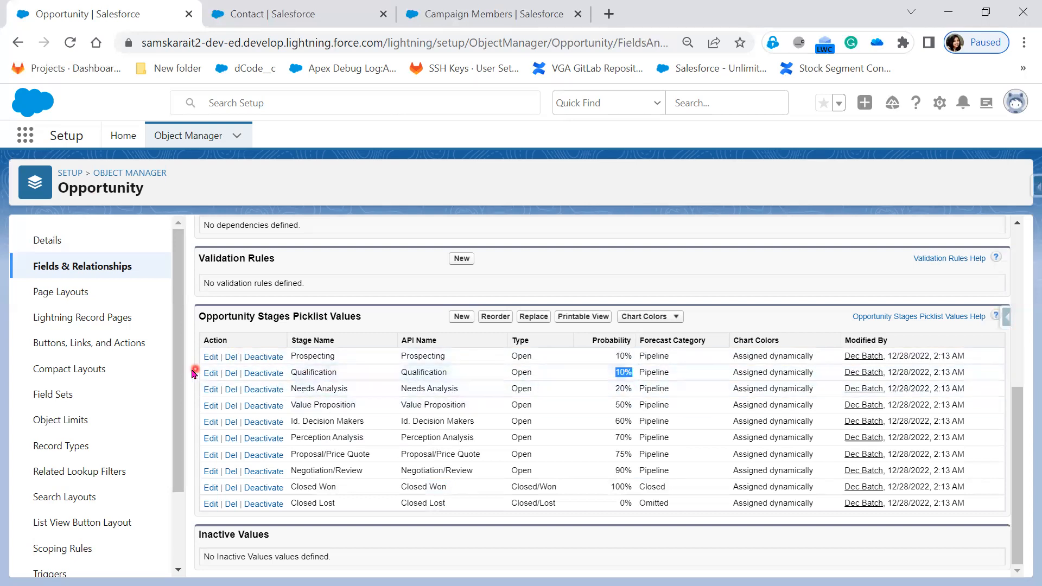
click(210, 374)
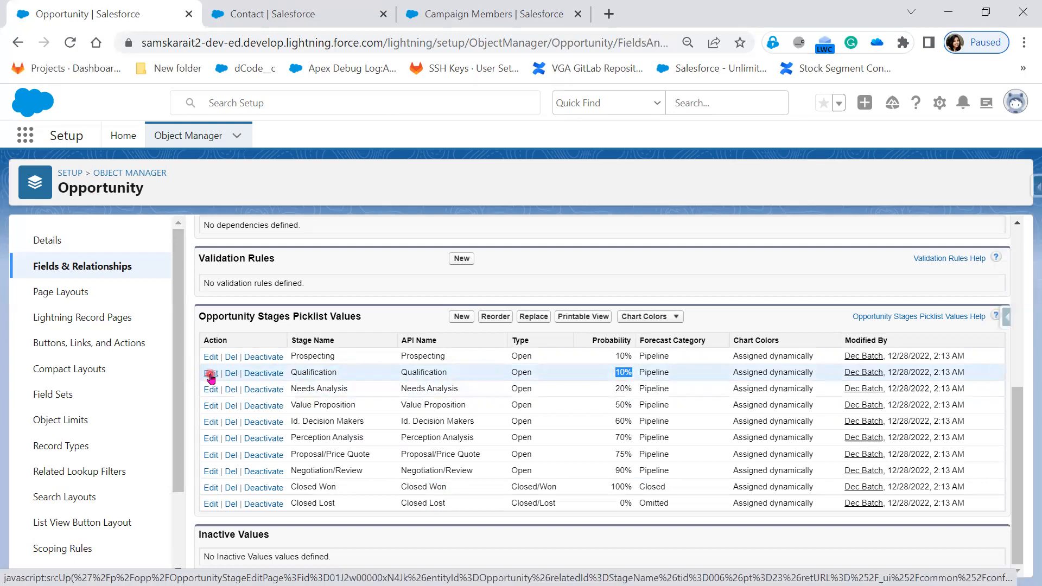
click(210, 374)
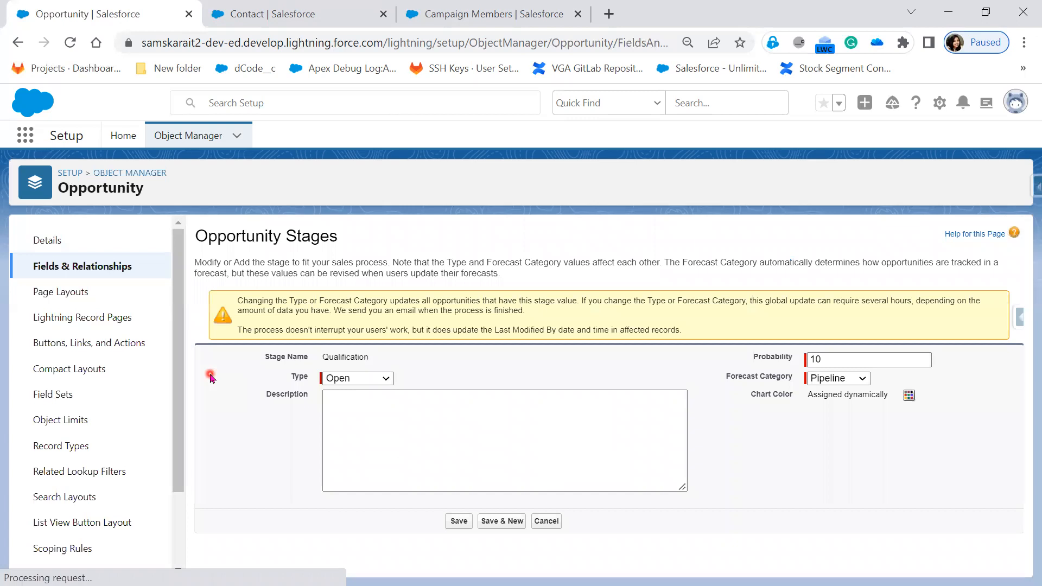
click(842, 360)
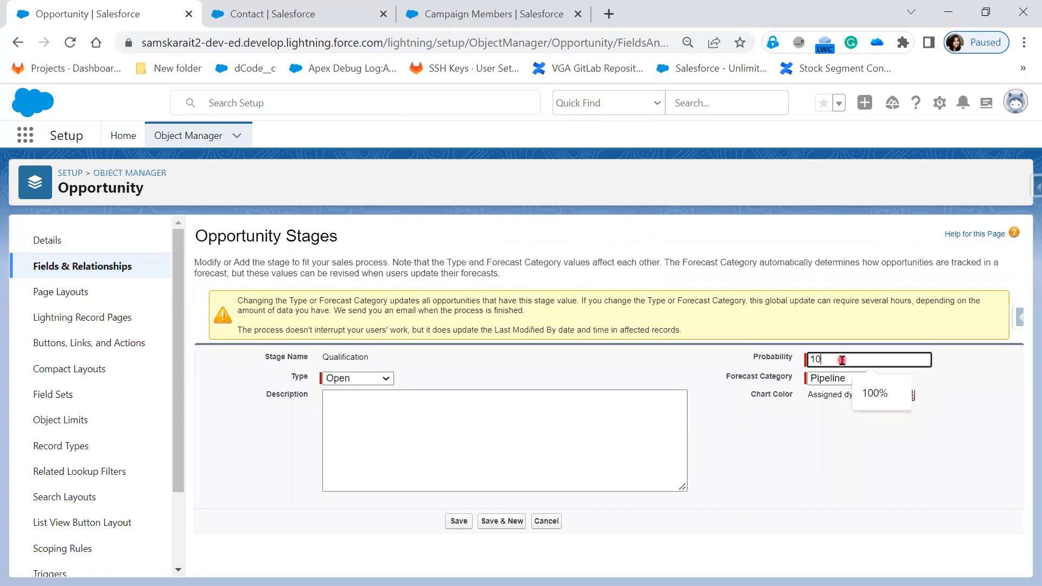
text(5)
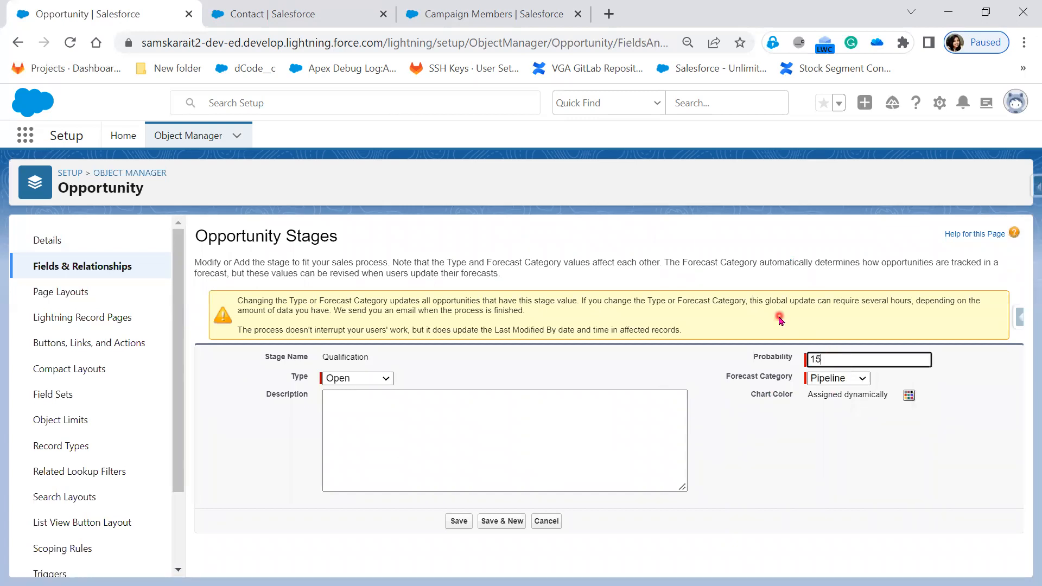
click(456, 525)
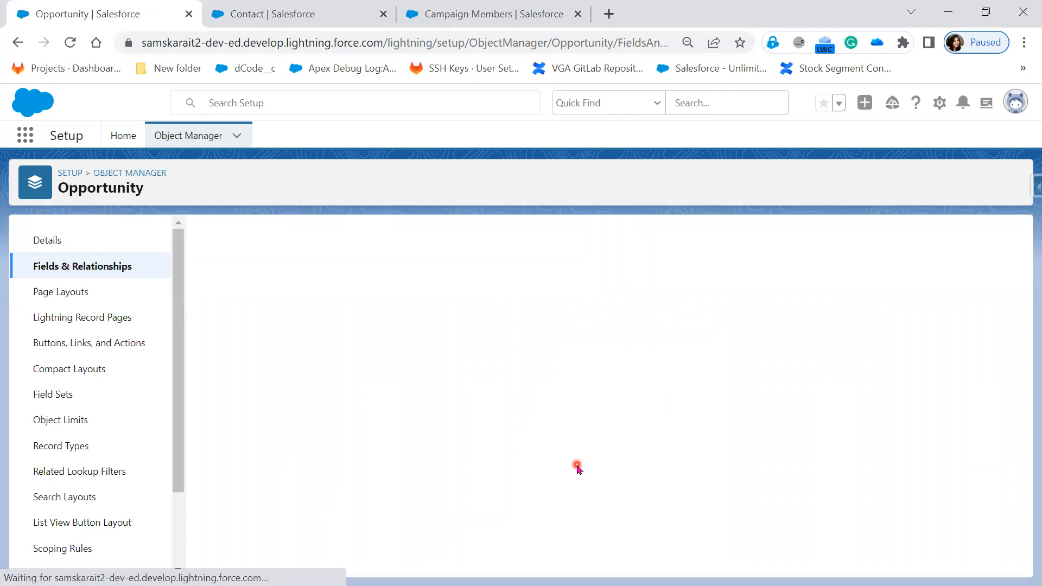
scroll(577, 467, down, 5)
scroll(578, 477, down, 2)
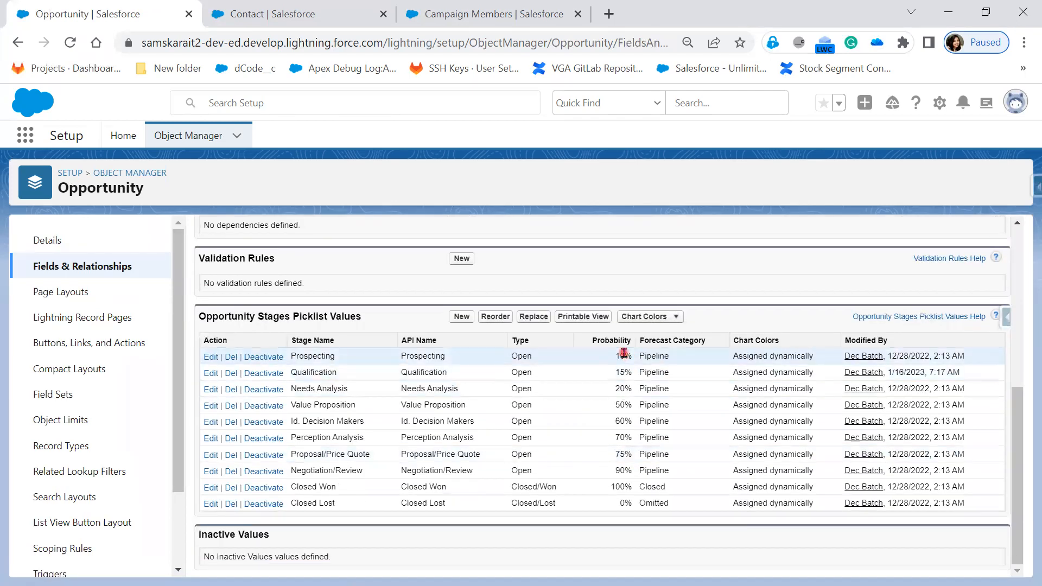
Examine the probability and forecast category of each opportunity stage, including Closed Won and Closed Lost.
double_click(619, 372)
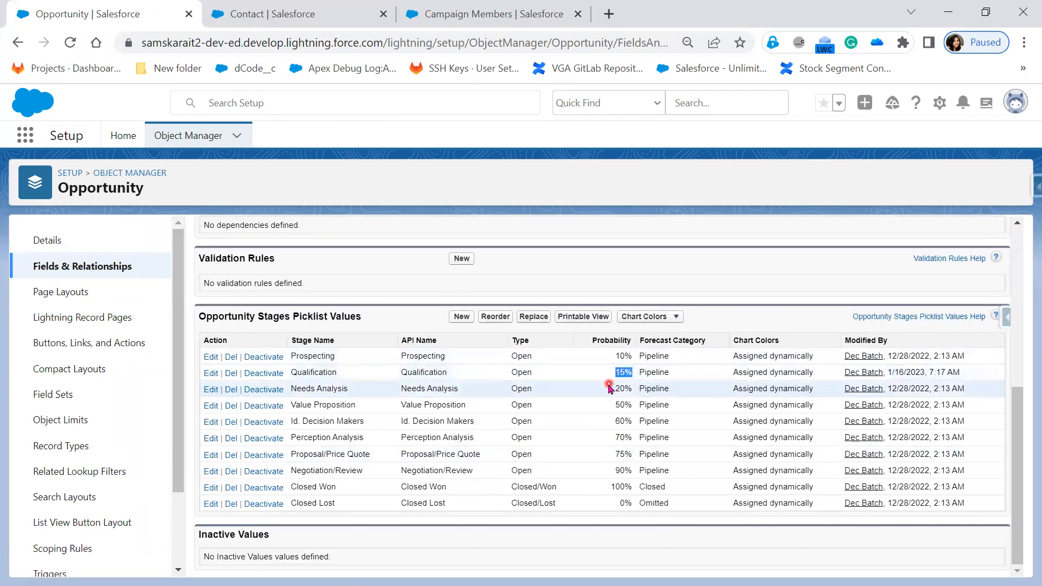
double_click(635, 389)
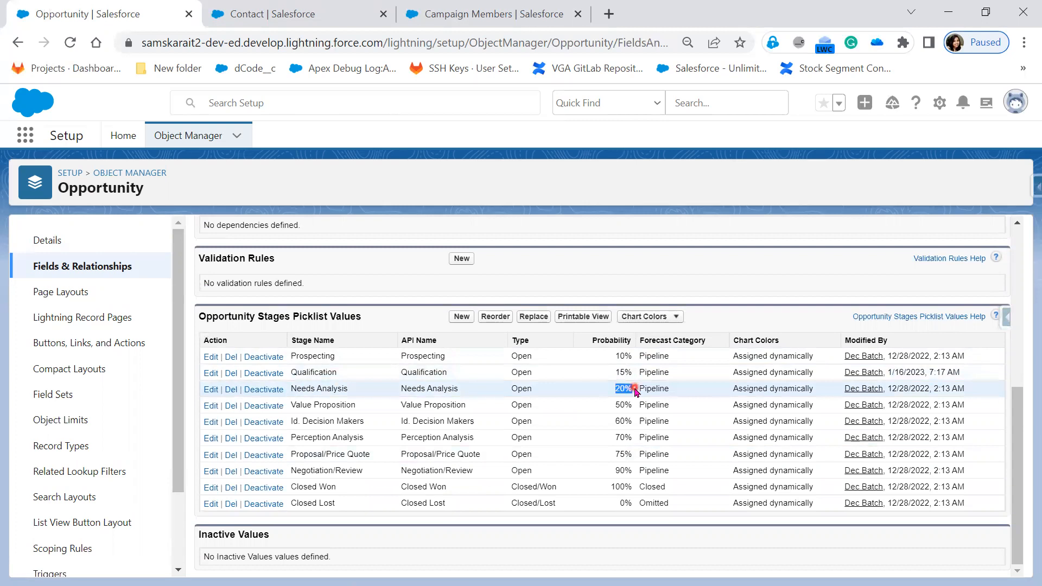
double_click(619, 405)
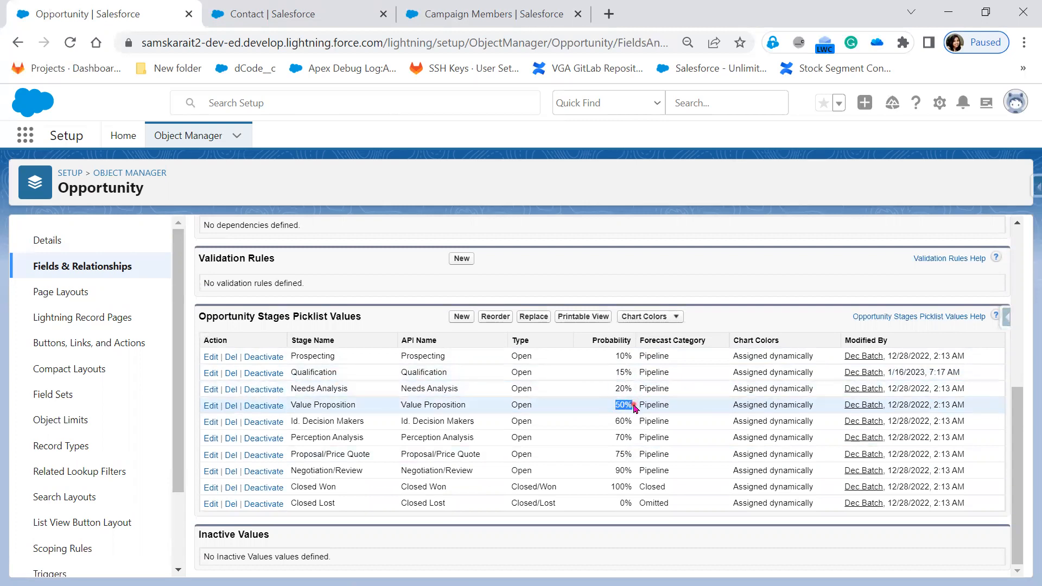
drag(609, 427, 635, 441)
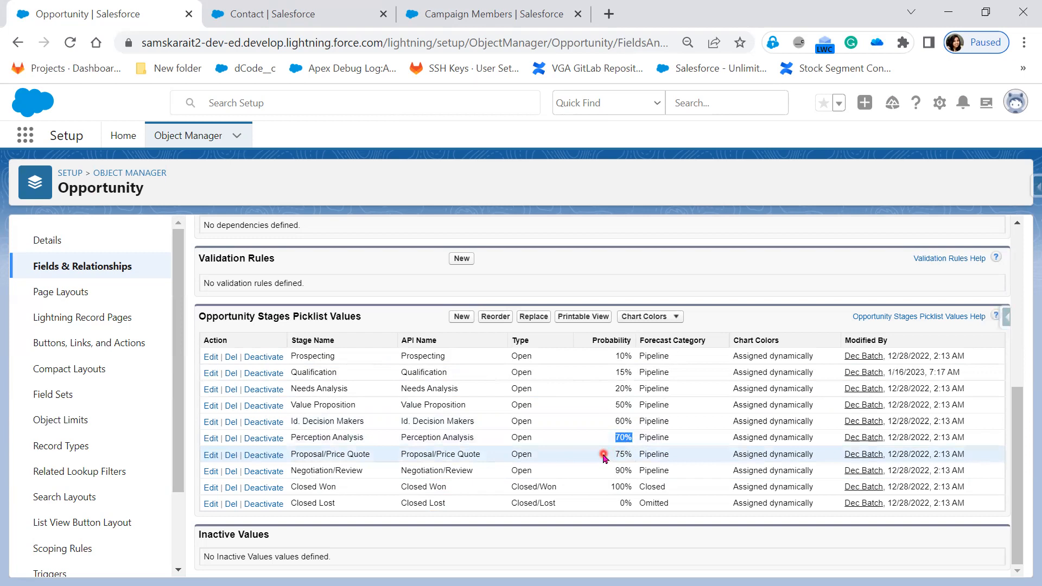
drag(603, 458, 631, 510)
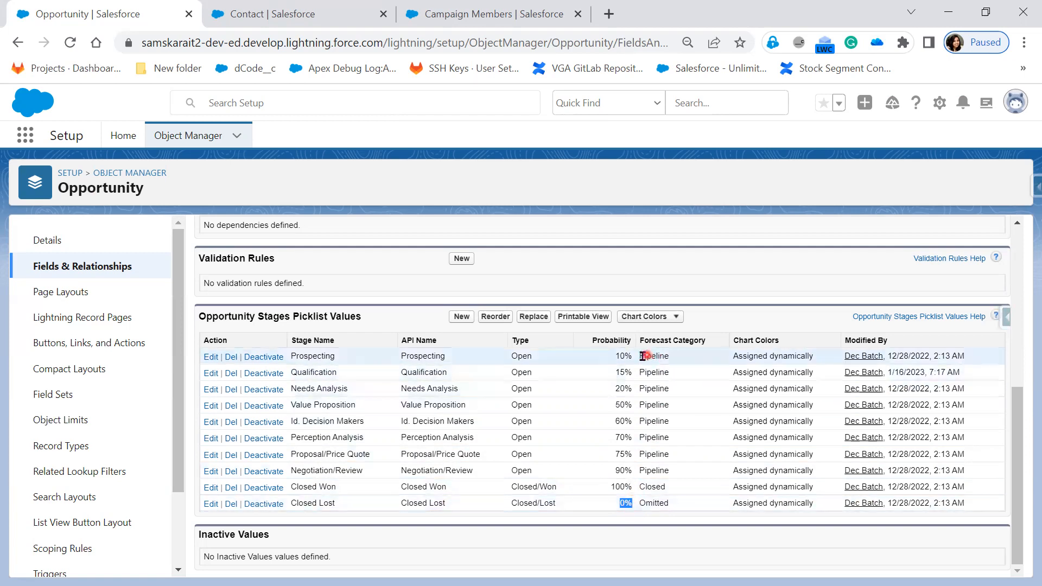
drag(643, 356, 705, 473)
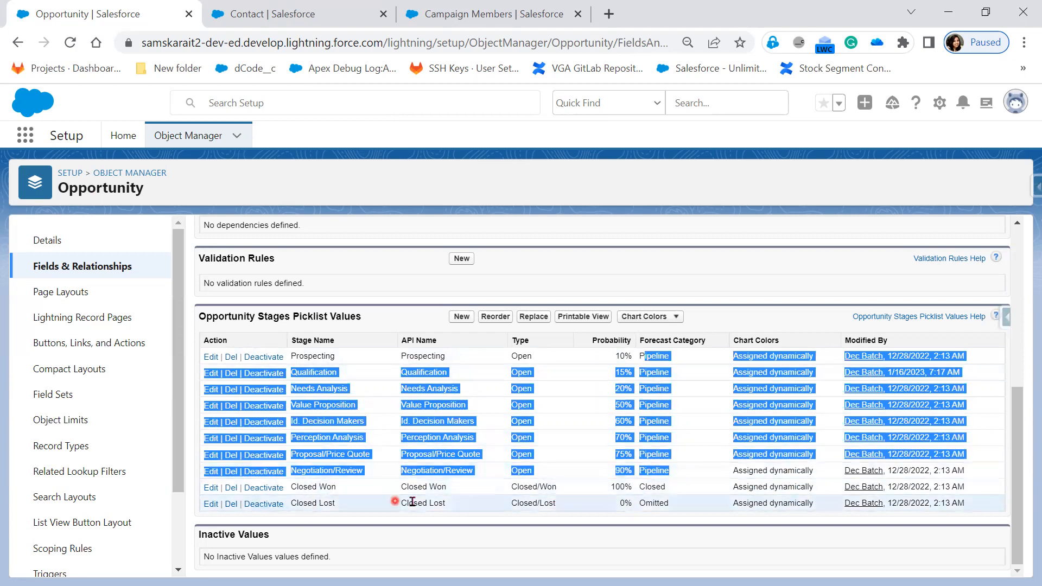
drag(680, 491, 251, 488)
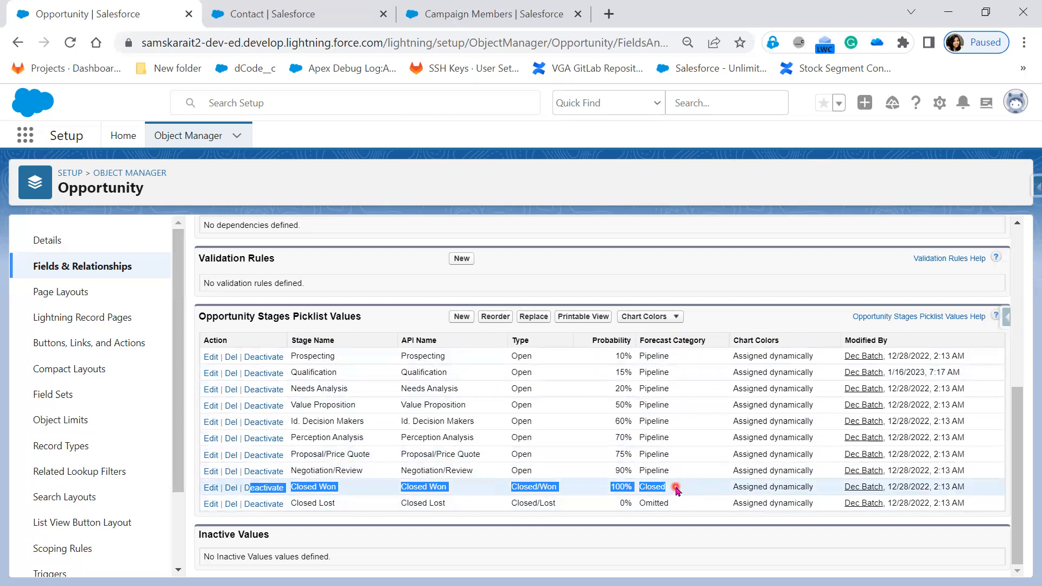
double_click(661, 504)
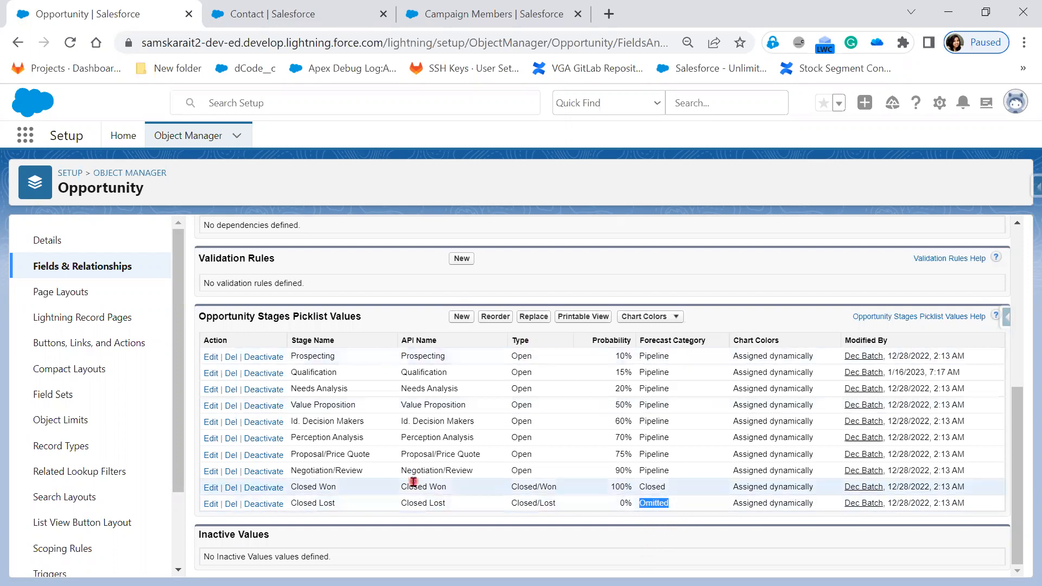
Examine the Stage field's information, including its field label, data type and field name.
scroll(415, 481, up, 6)
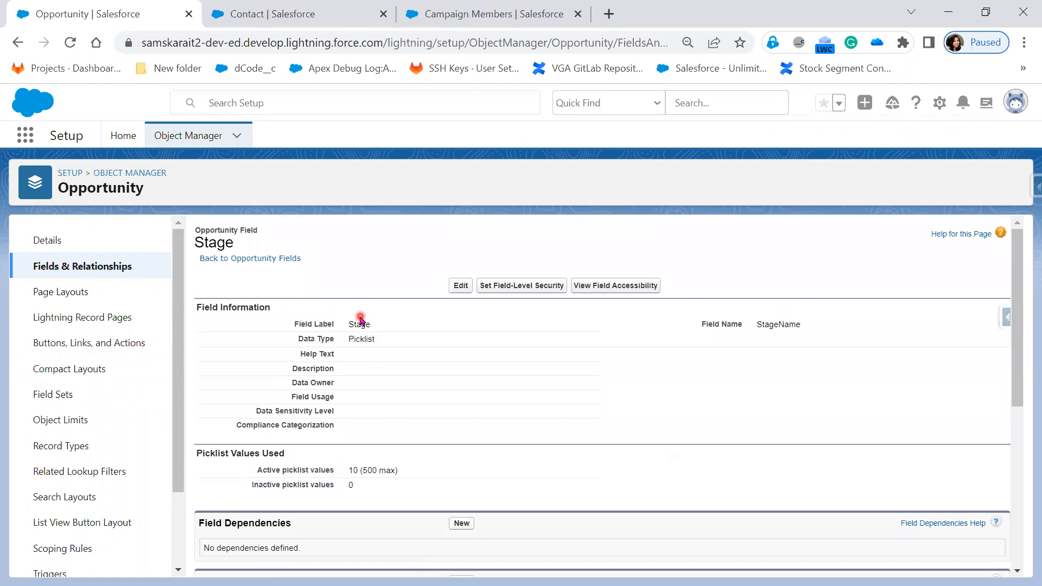
double_click(358, 324)
click(360, 344)
double_click(363, 339)
click(361, 325)
double_click(362, 324)
click(788, 324)
double_click(788, 324)
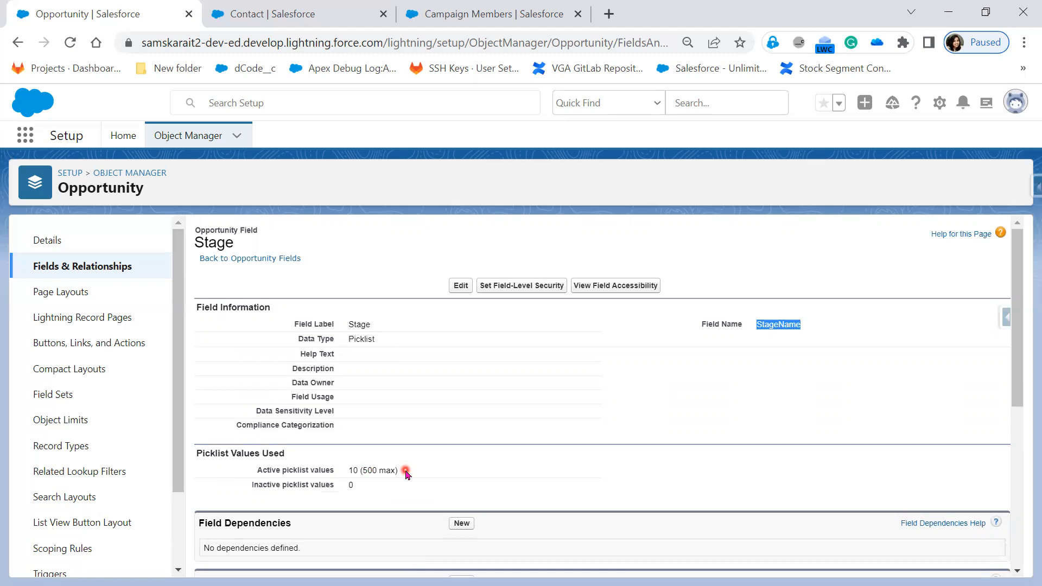
Deactivate the Qualification stage in the Opportunity Stages Picklist Values and confirm the deactivation.
scroll(425, 369, down, 6)
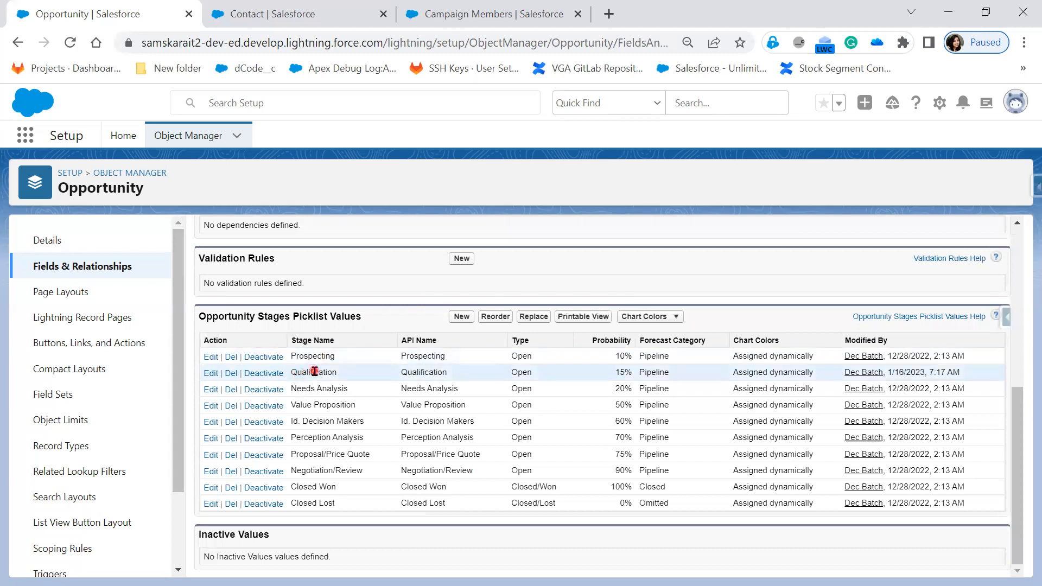
click(263, 373)
click(590, 143)
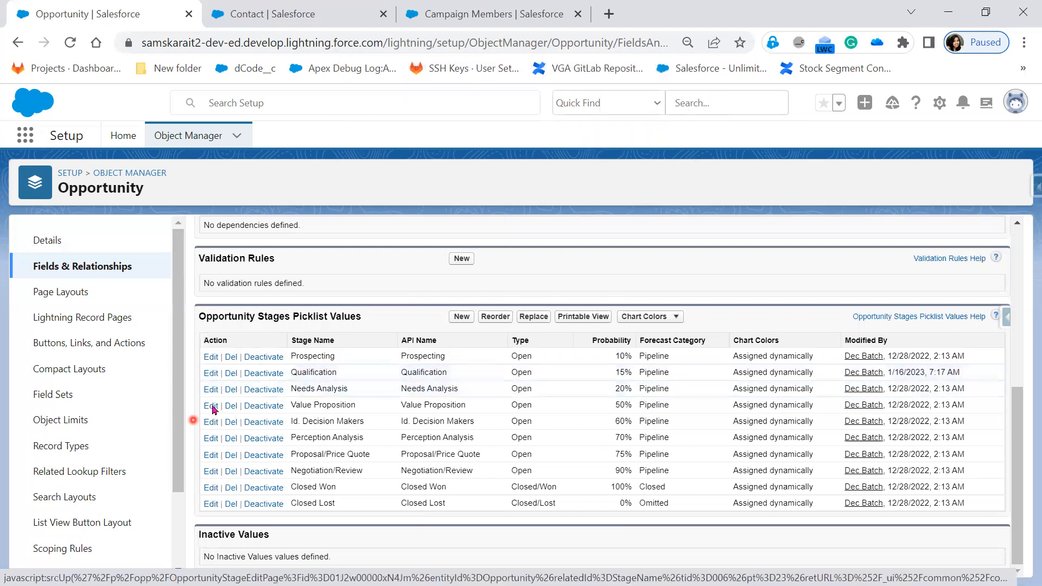
click(270, 374)
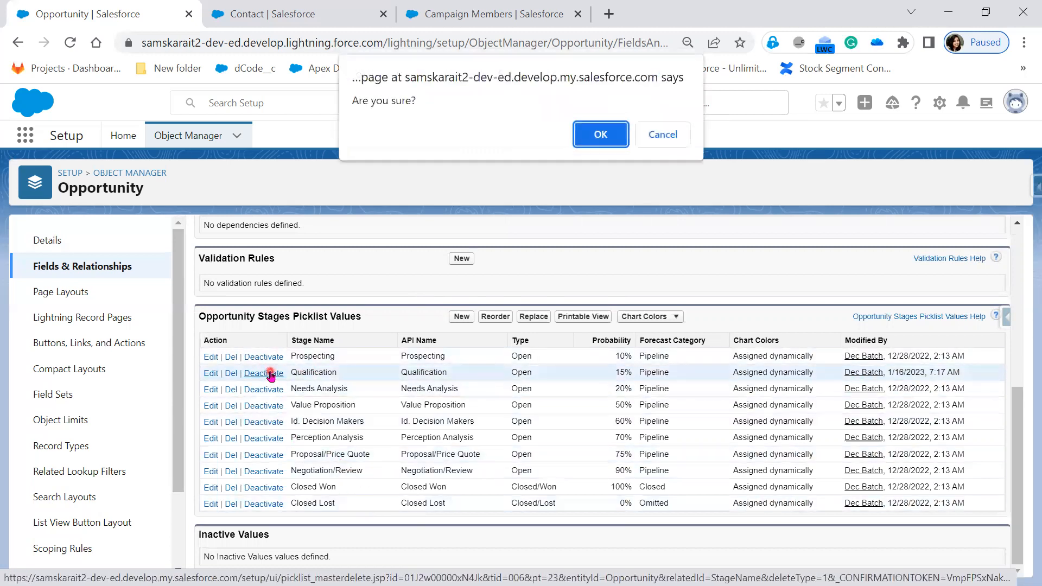
click(610, 145)
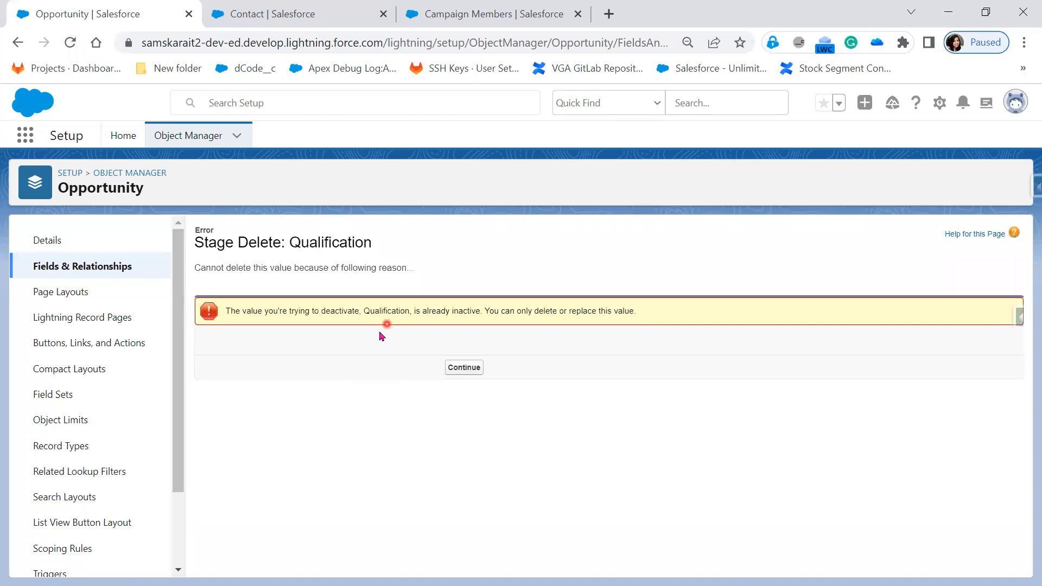
Return to the Stage field's page and check its Inactive Values list and picklist value usage.
key(alt+Left)
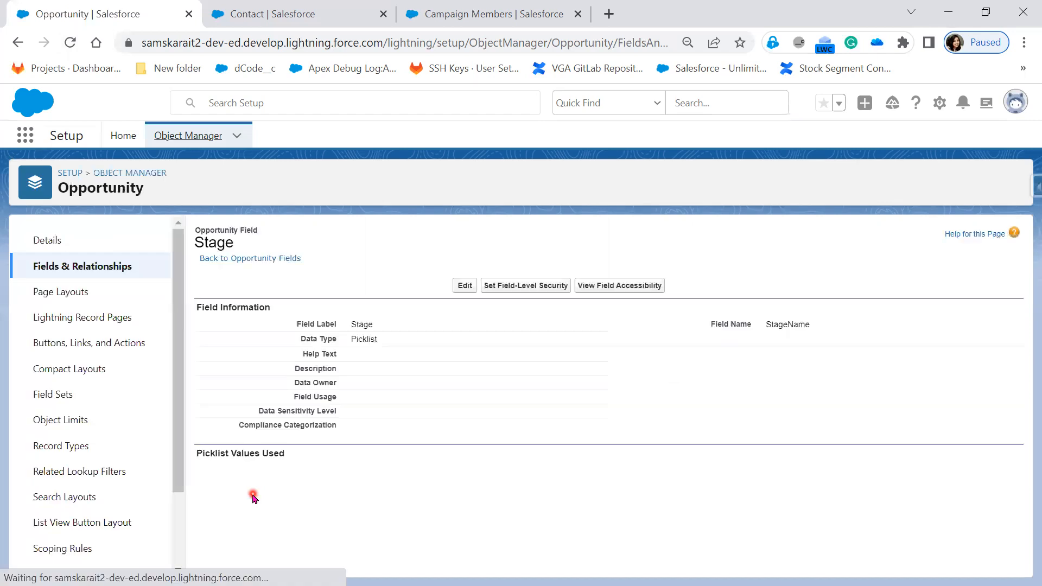
scroll(253, 491, down, 4)
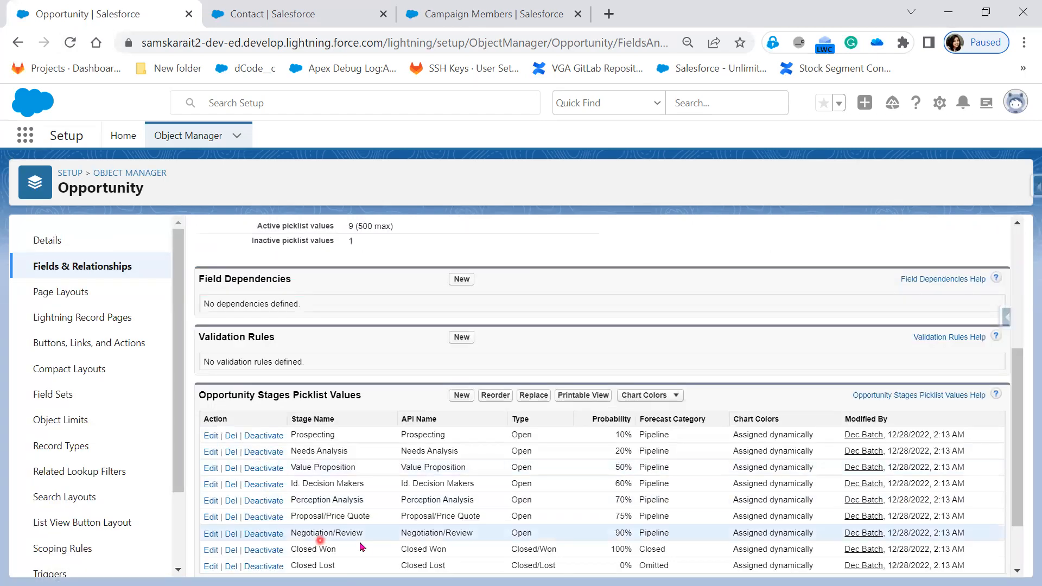
scroll(348, 547, down, 2)
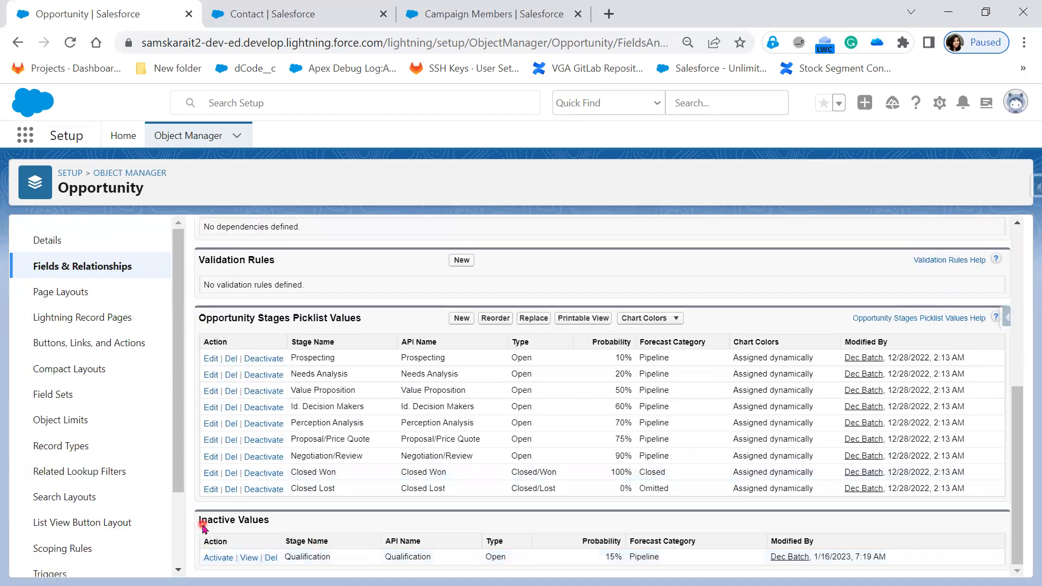
drag(198, 523, 297, 532)
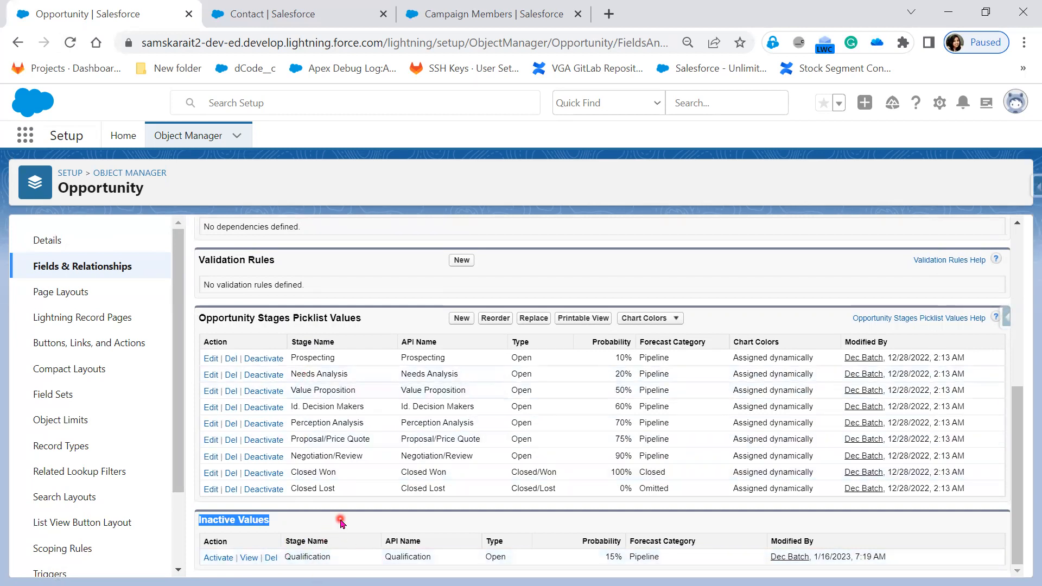
scroll(340, 522, up, 6)
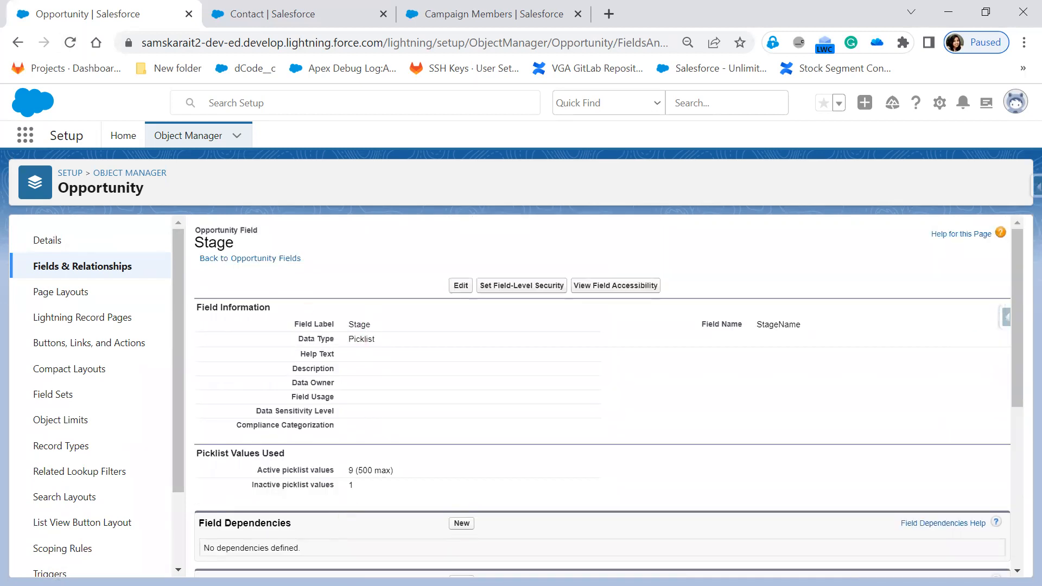
Duplicate the Stage field's browser tab and take the original tab back to the Opportunity object's Fields & Relationships list.
right_click(132, 12)
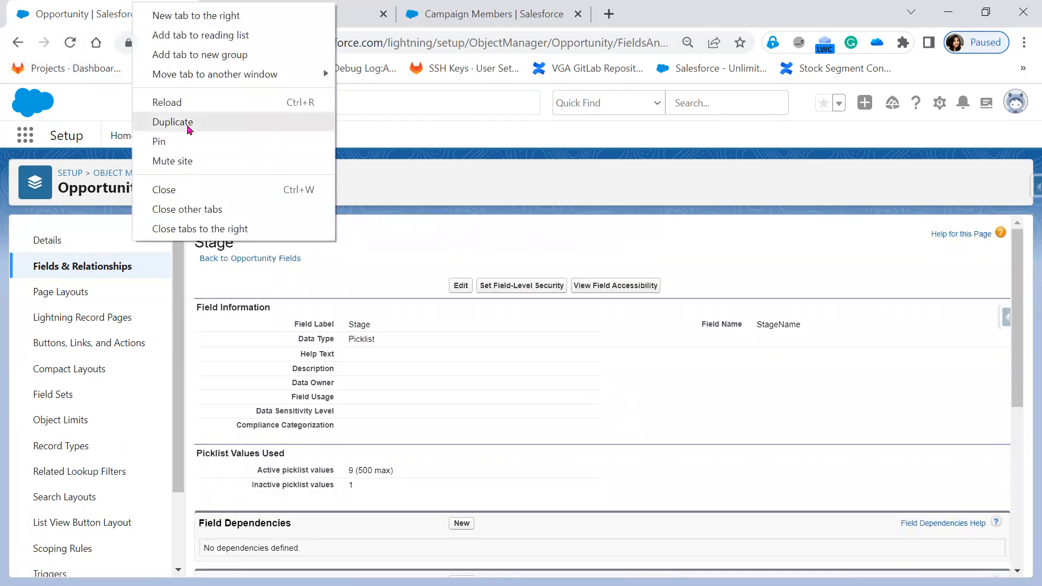
click(172, 121)
click(60, 17)
click(19, 47)
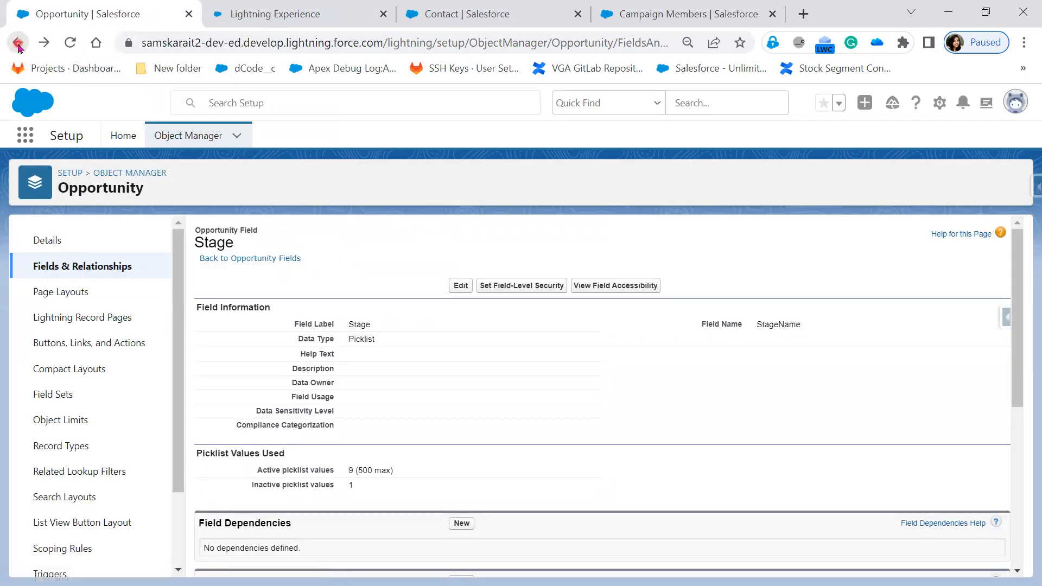
click(135, 82)
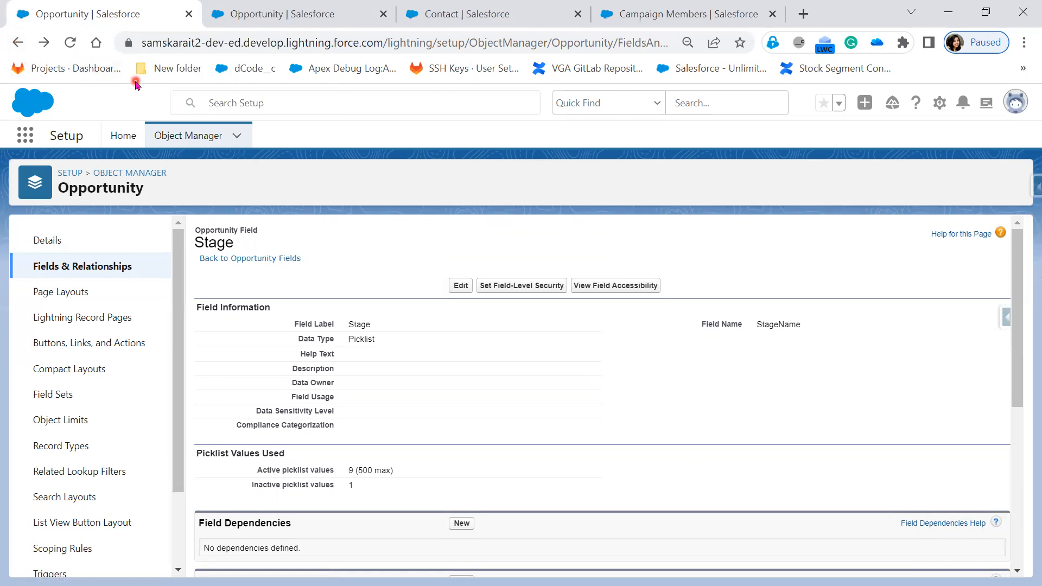
click(19, 46)
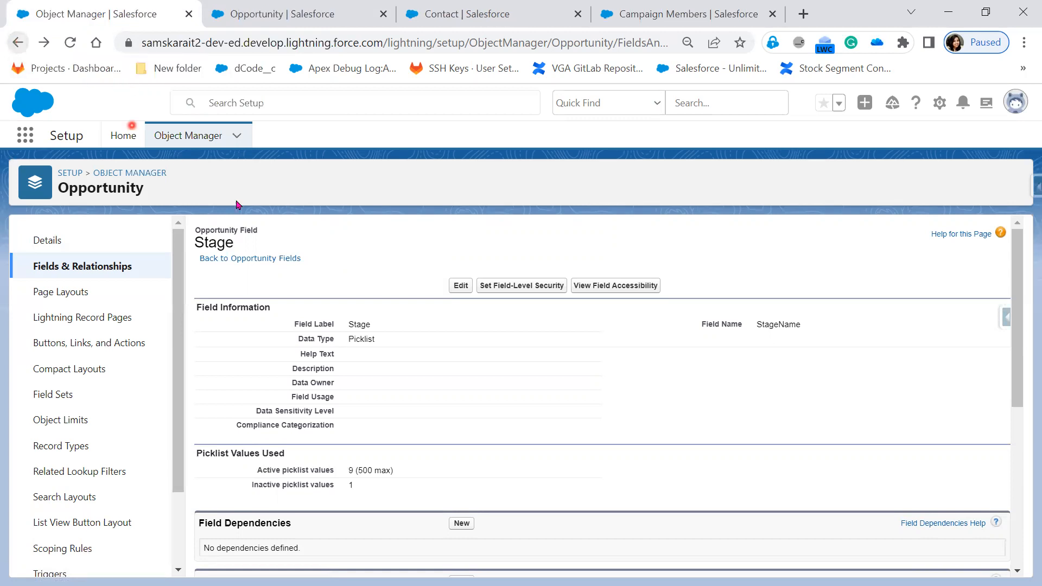
click(17, 44)
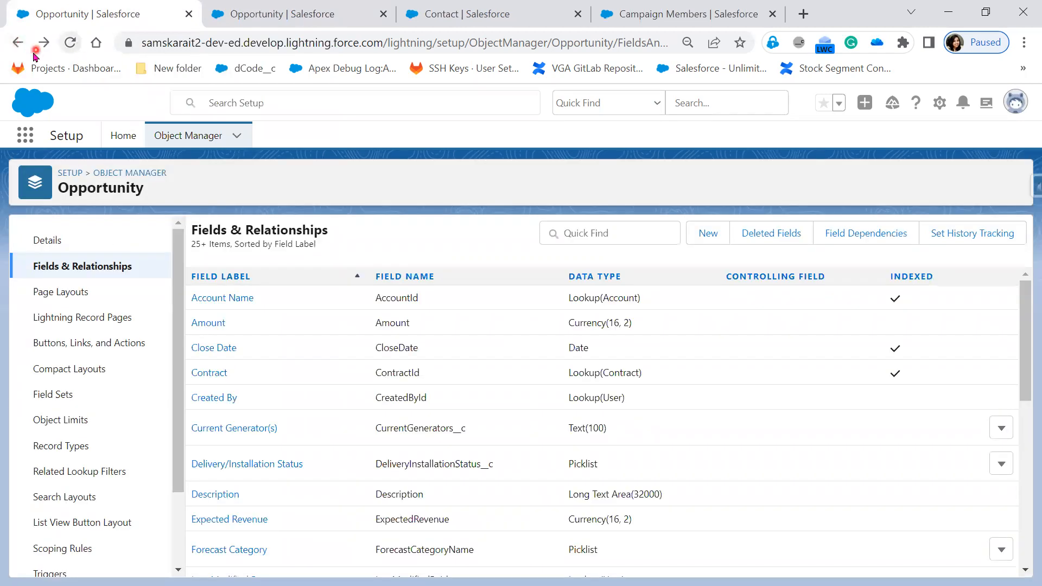
Find the Sales app among all available apps and open it.
click(22, 136)
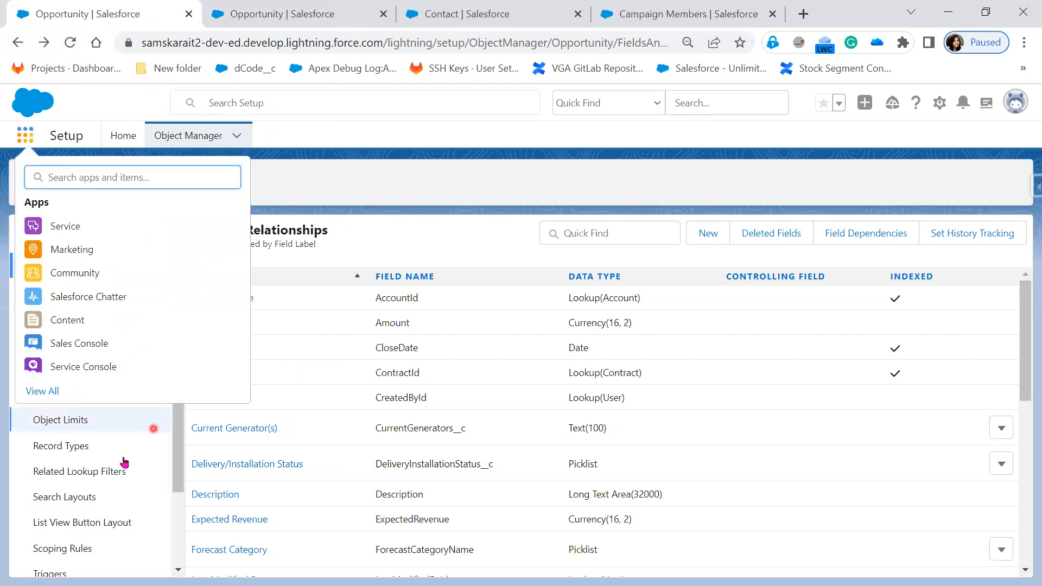
click(38, 391)
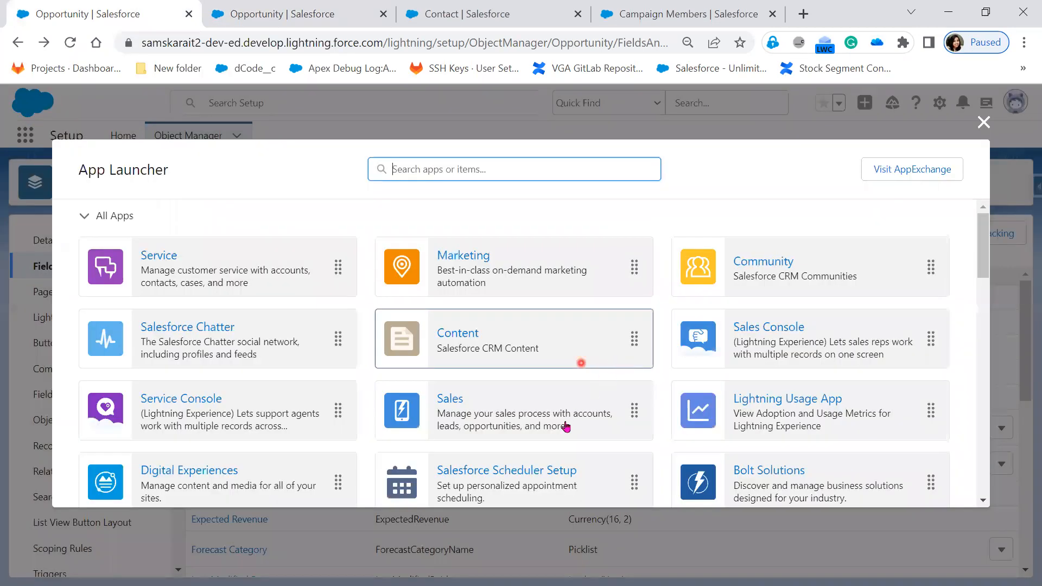
scroll(570, 358, down, 3)
scroll(496, 340, up, 3)
click(470, 404)
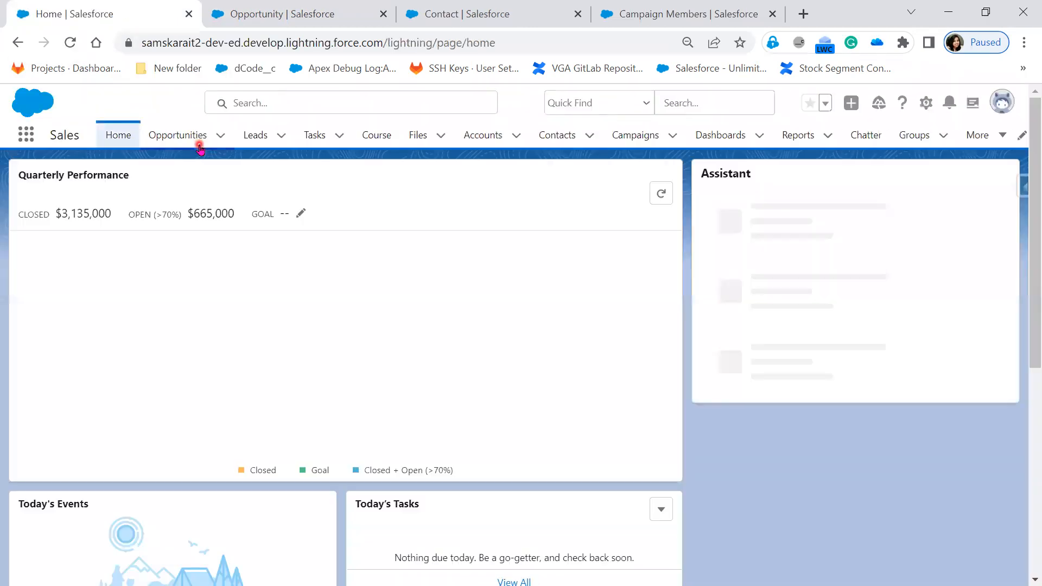
Start a new opportunity from the Opportunities list and show the options of its Stage field.
click(200, 146)
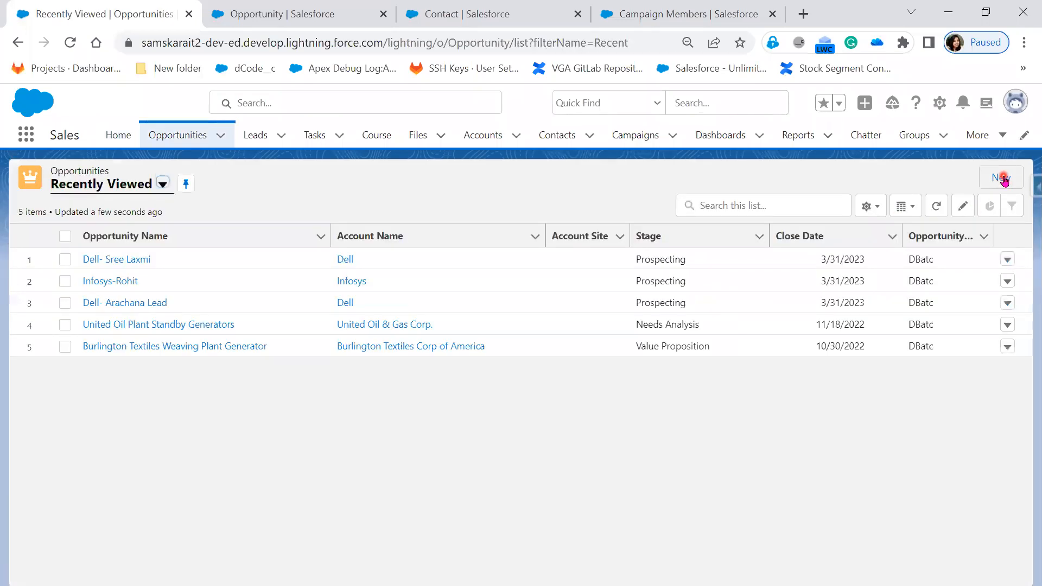
click(1002, 179)
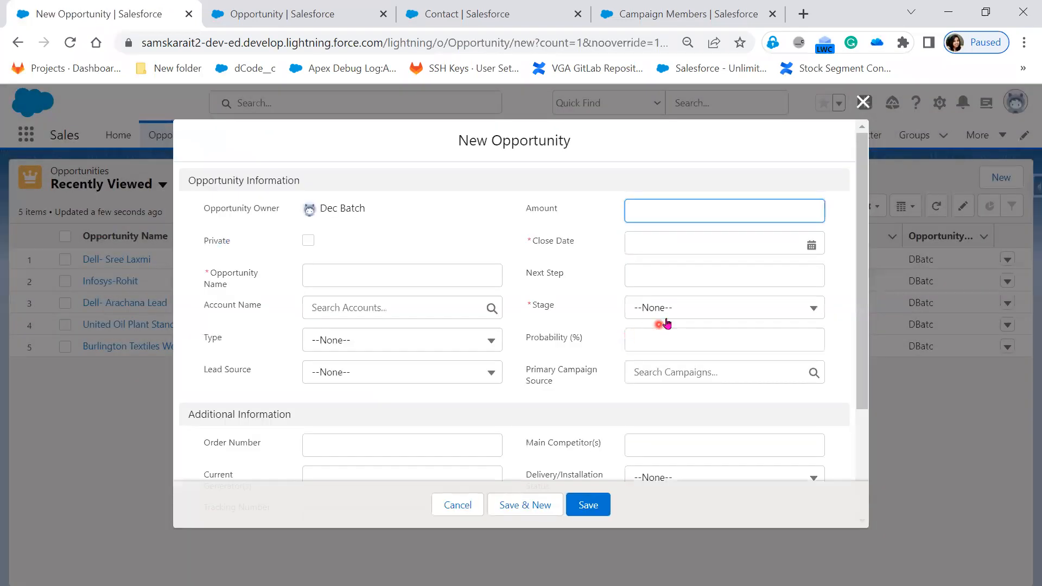
click(667, 316)
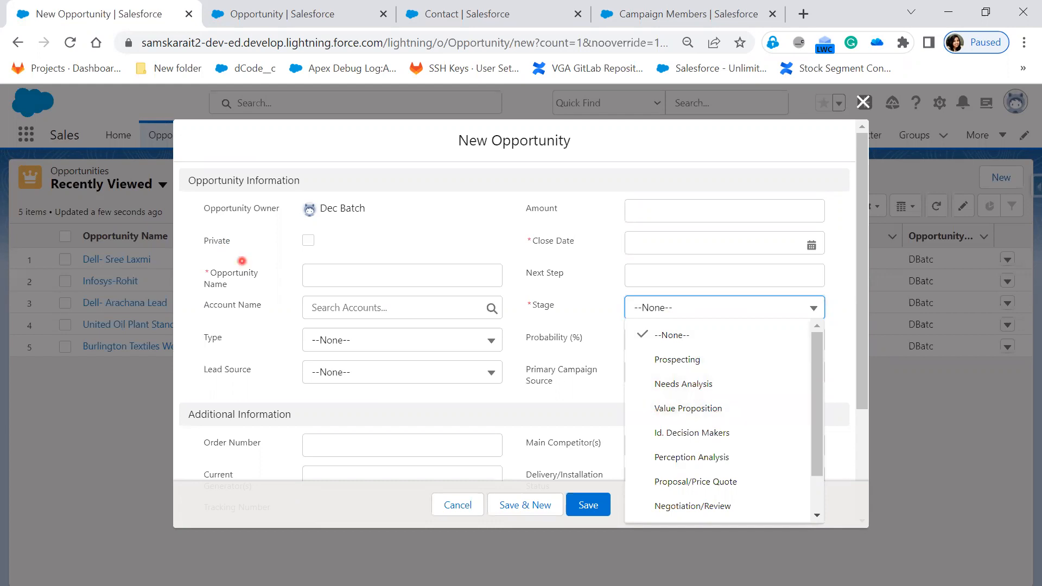
Switch to the tab with the Stage field setup and review its inactive picklist value usage and the opportunity stage lists.
click(292, 29)
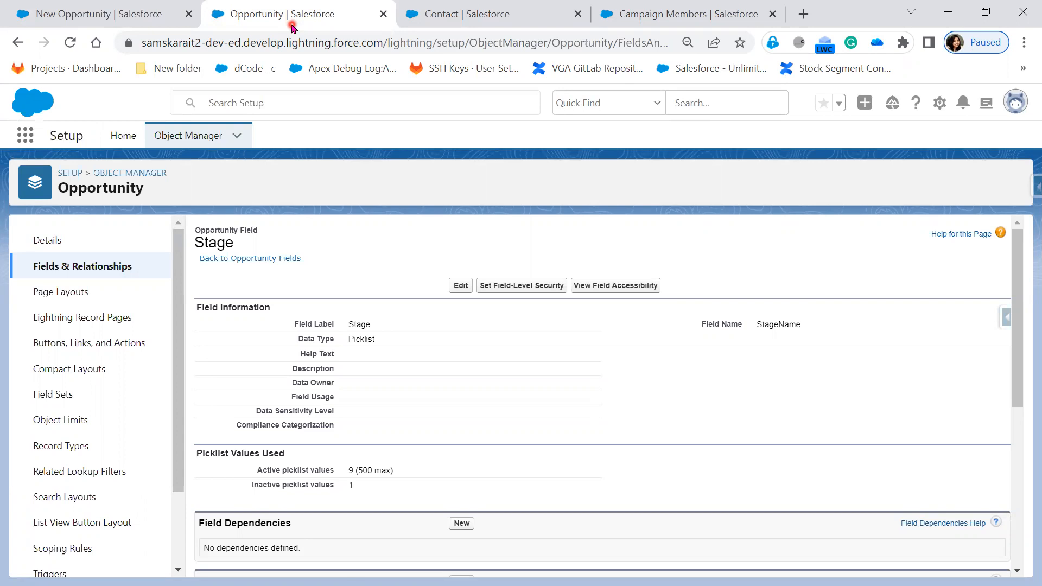
scroll(360, 454, down, 5)
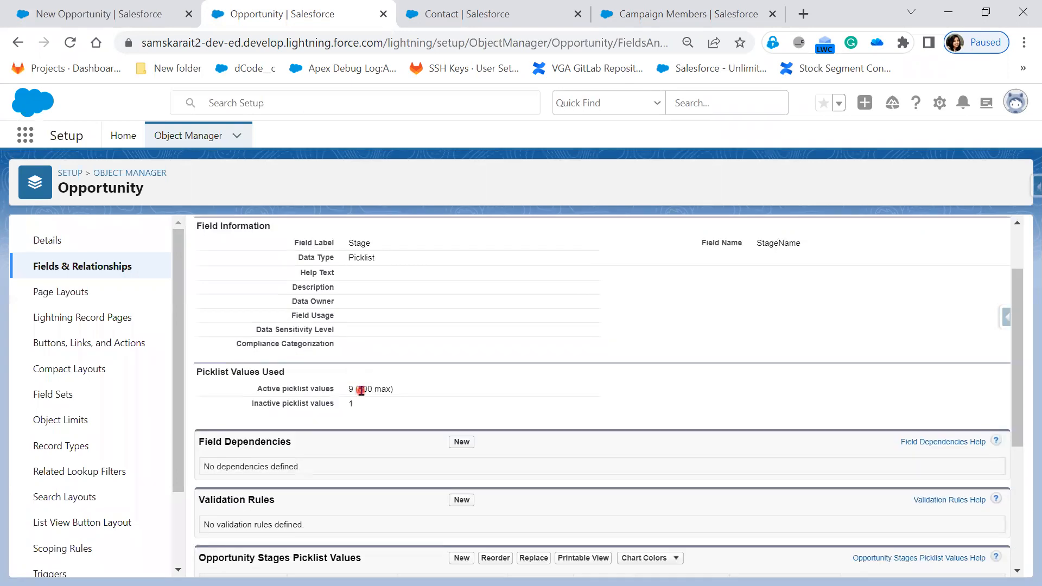
scroll(244, 518, down, 2)
scroll(244, 519, up, 5)
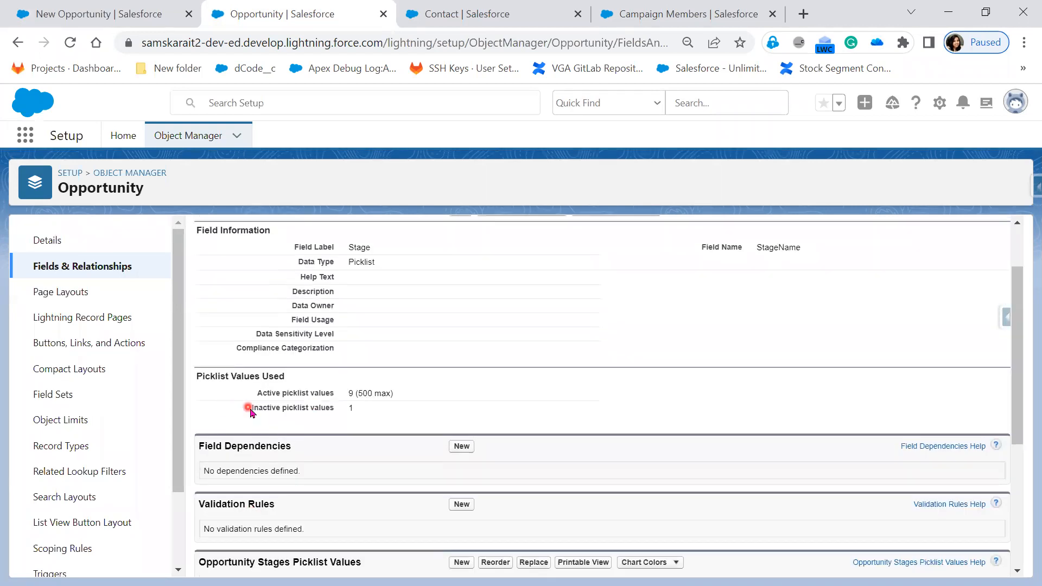
mouse_move(270, 413)
mouse_down()
mouse_move(379, 432)
mouse_move(335, 401)
mouse_move(359, 415)
mouse_up()
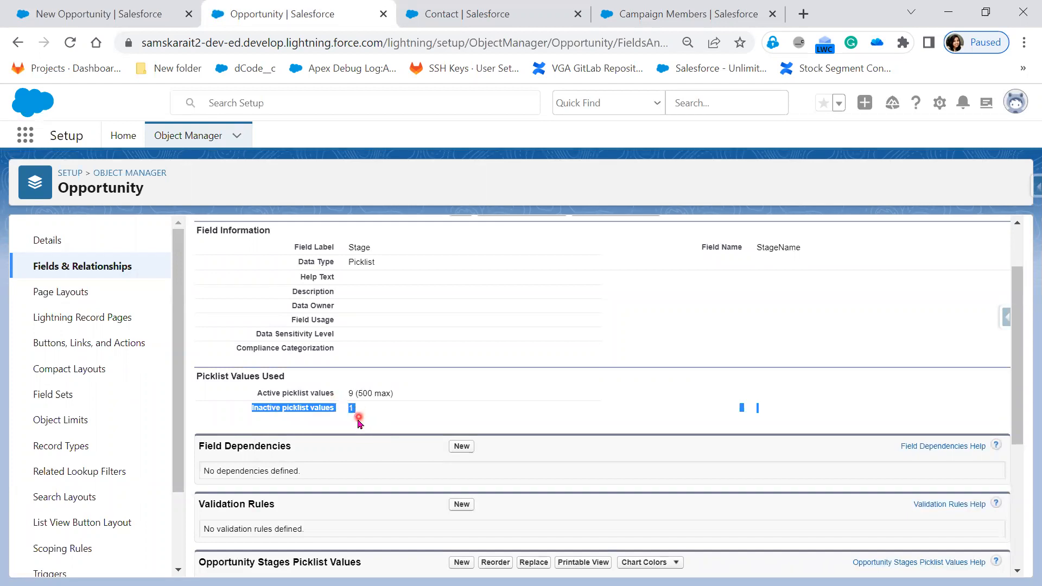
scroll(356, 419, down, 5)
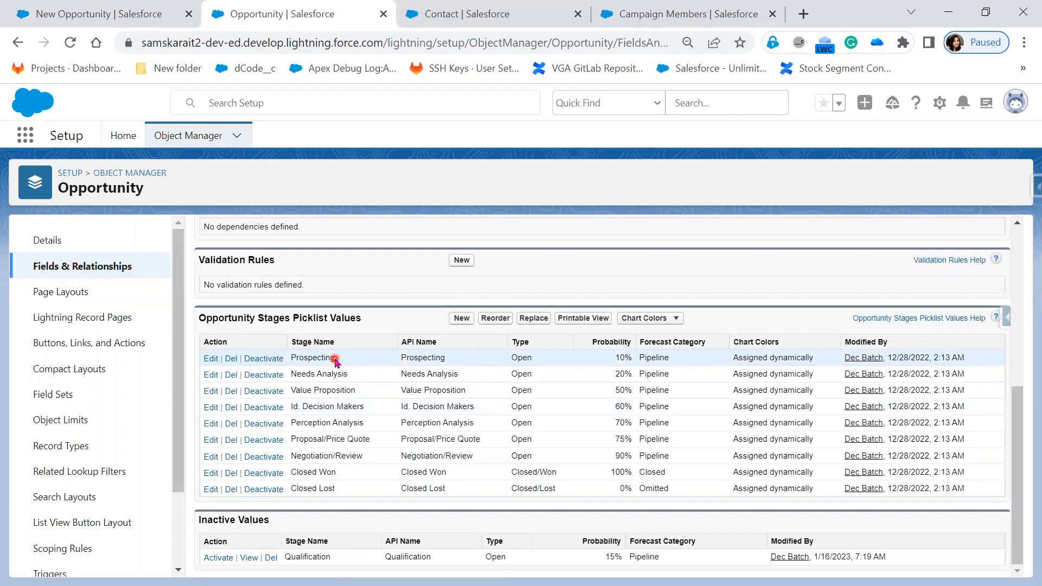
Review the Stage field's label and field name, and read through its list of active opportunity stages.
click(461, 320)
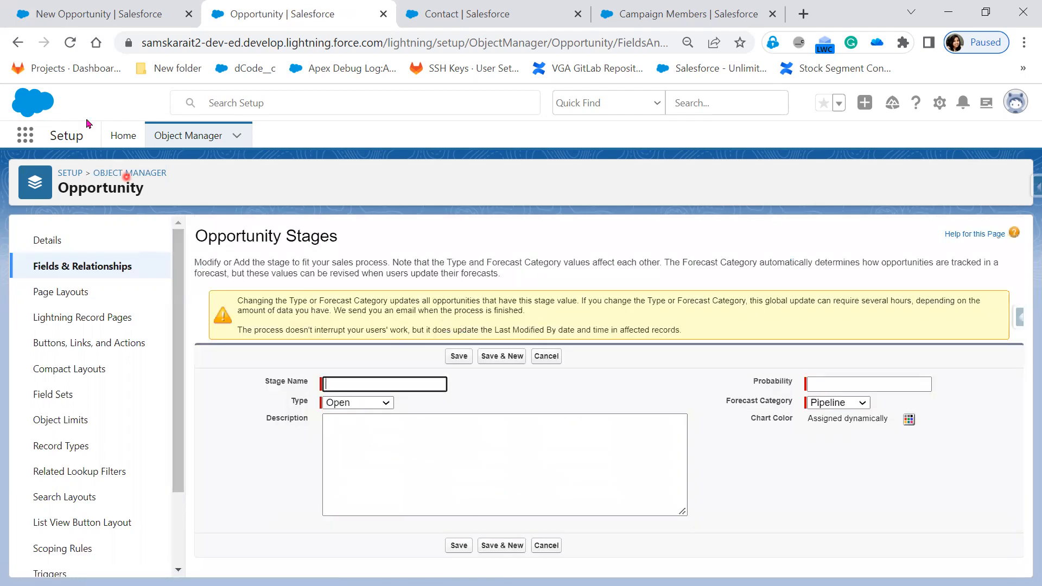
click(15, 43)
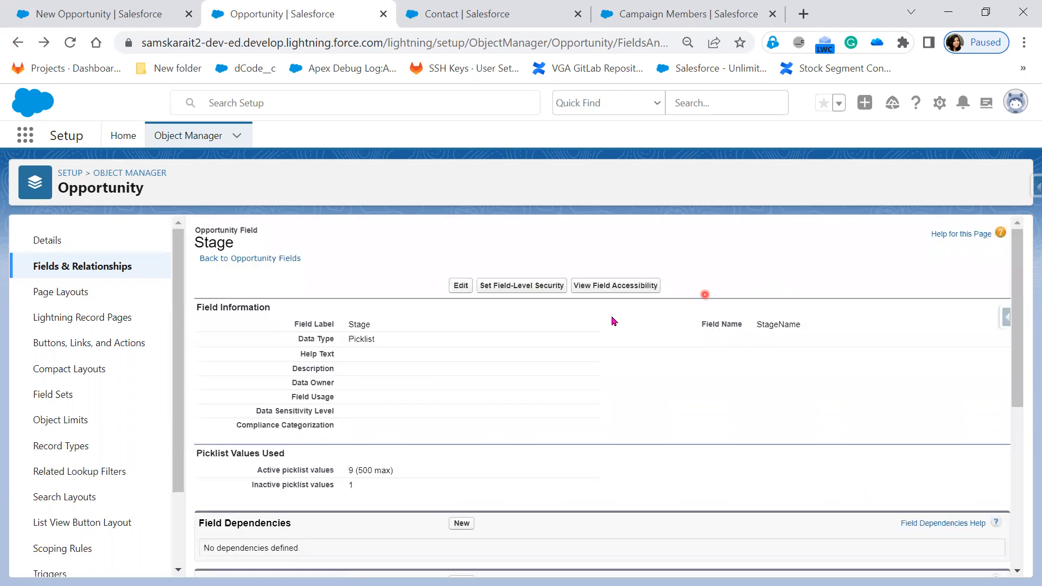
double_click(350, 324)
double_click(795, 325)
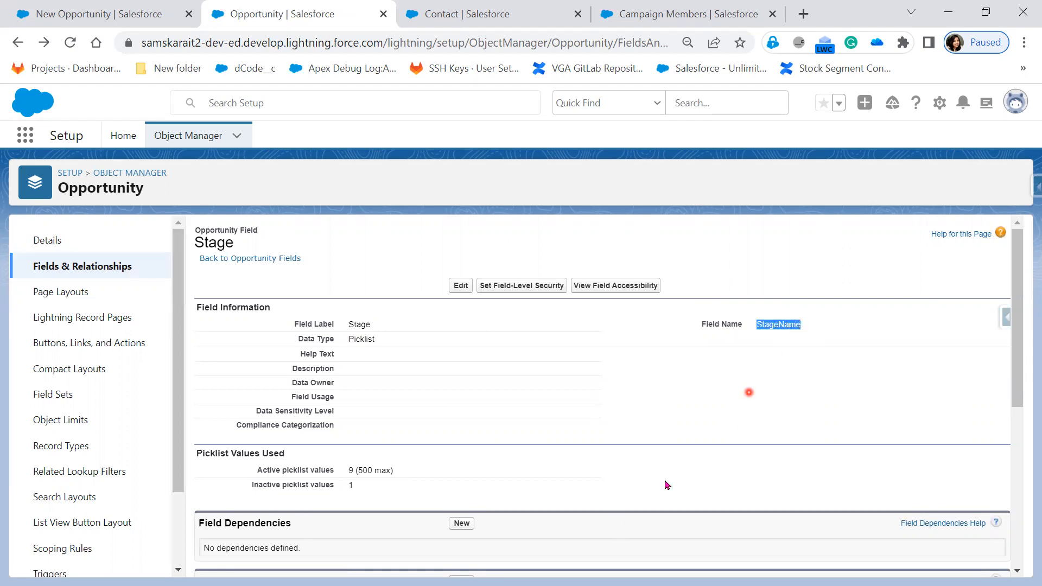
scroll(617, 522, down, 5)
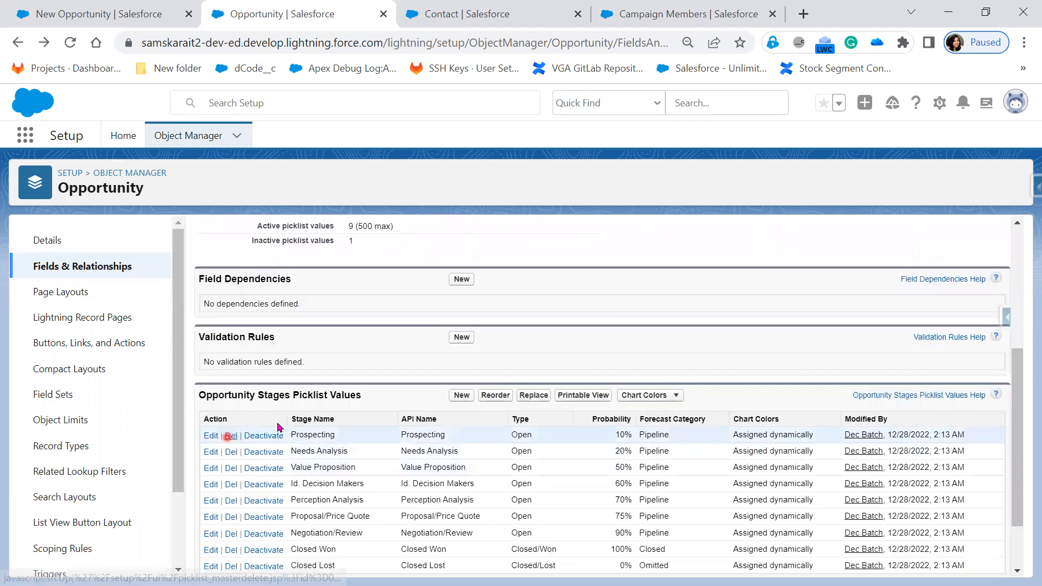
scroll(432, 482, down, 1)
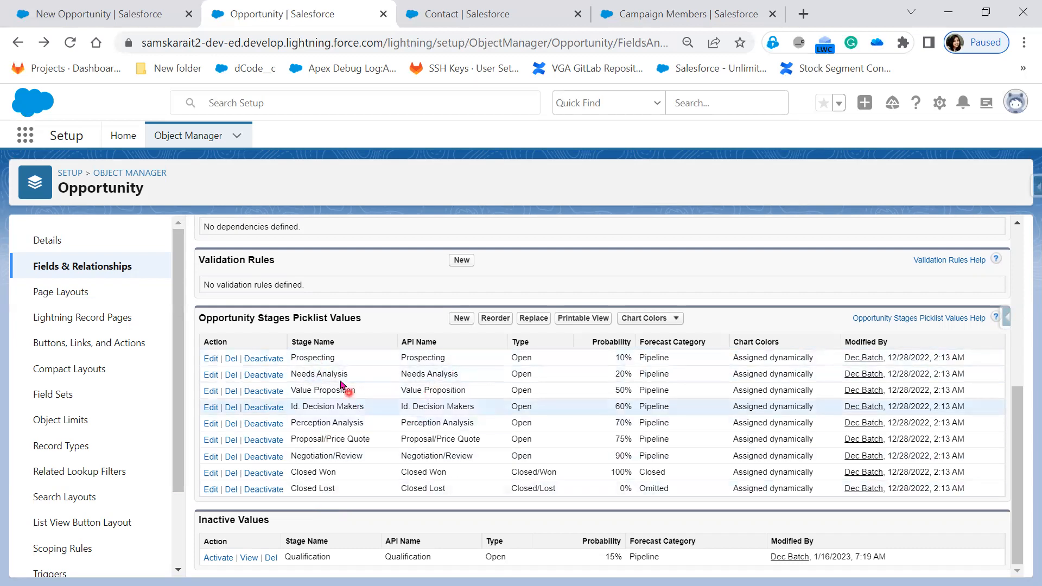
drag(291, 357, 381, 495)
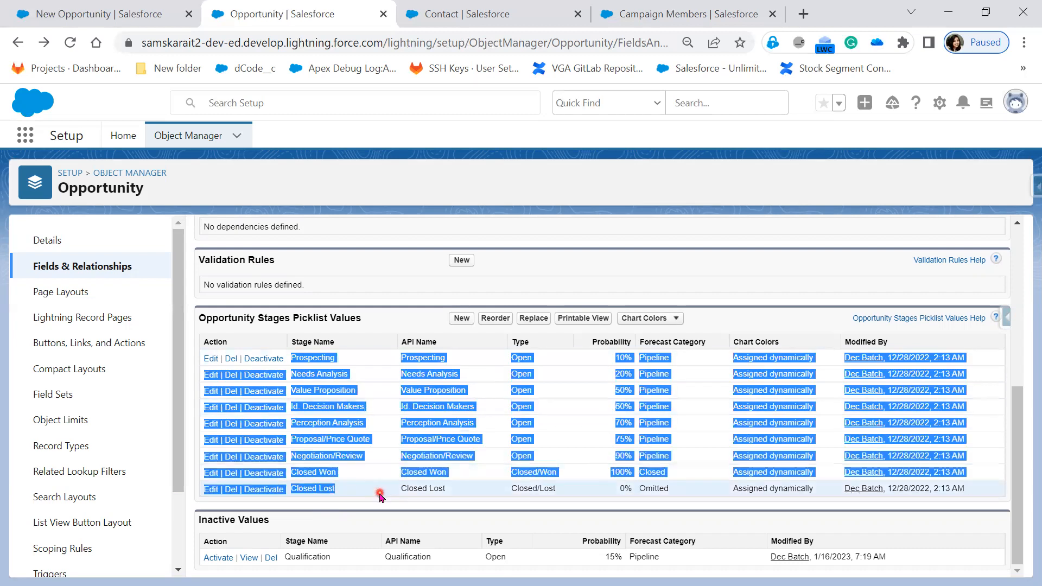
Start a new opportunity stage named Initial Discussion with a probability of 5% and the type Open.
click(455, 320)
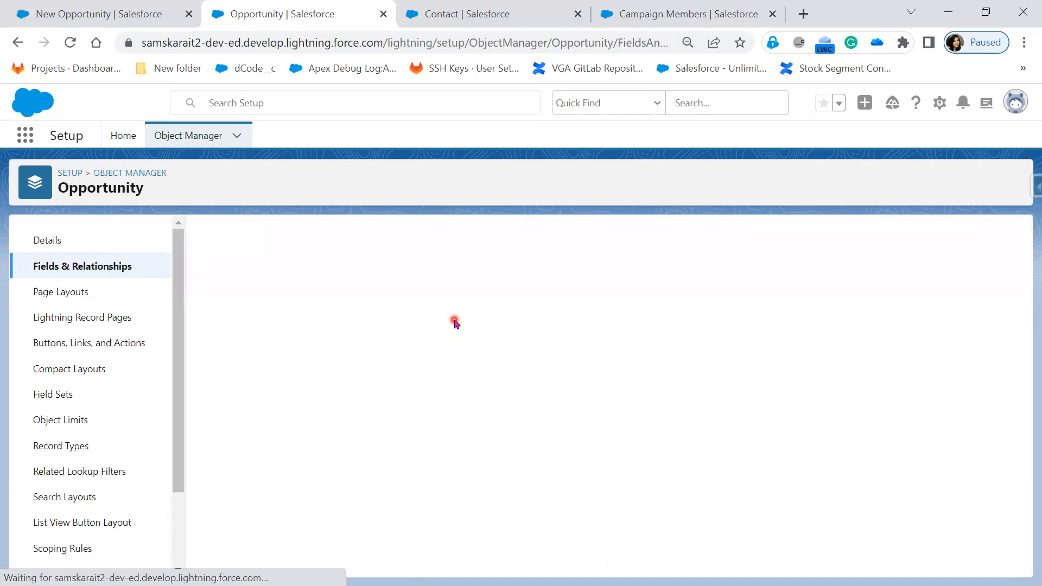
click(361, 385)
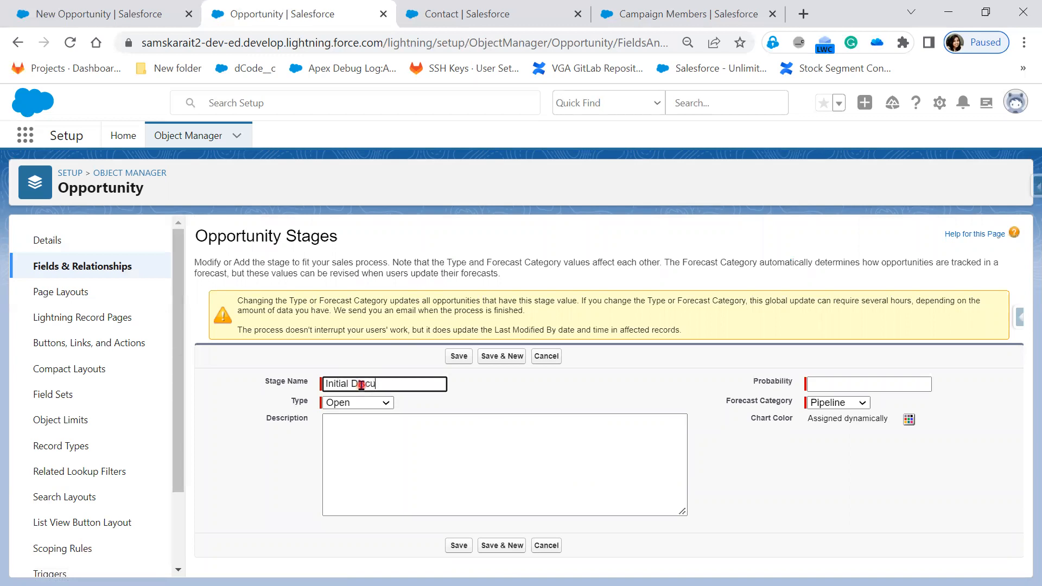
key(Tab)
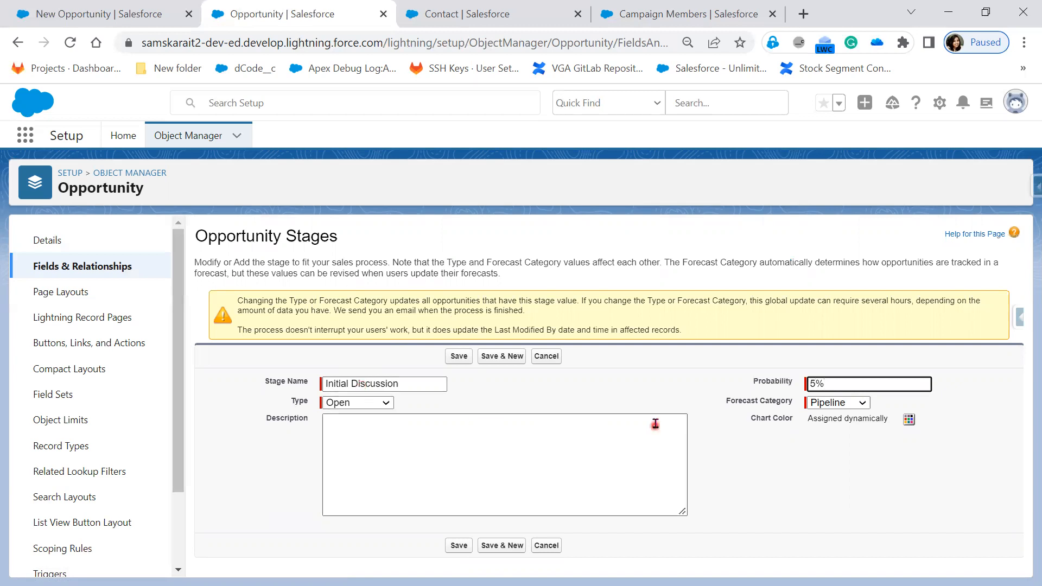
click(387, 404)
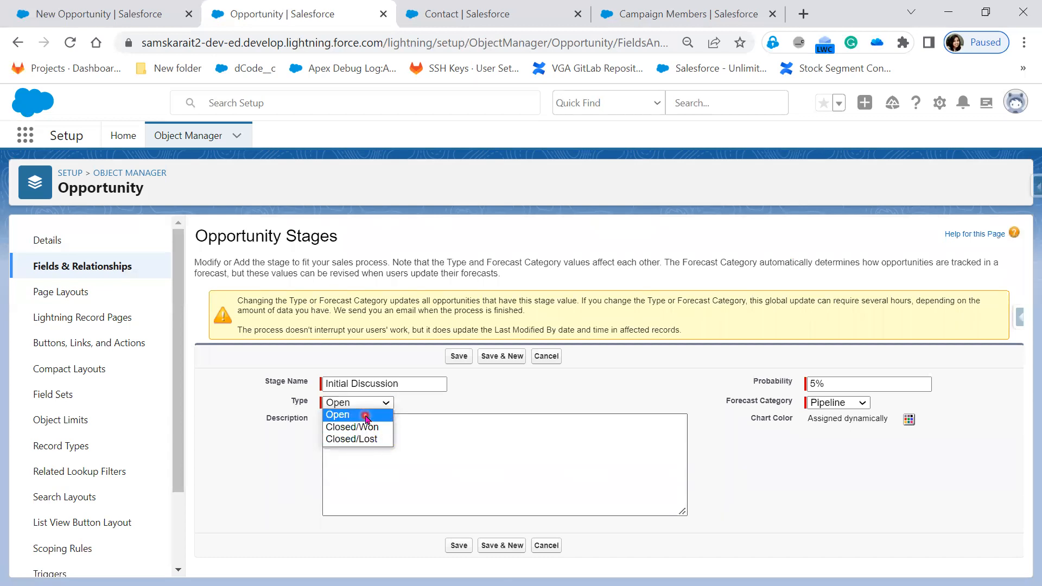
click(365, 416)
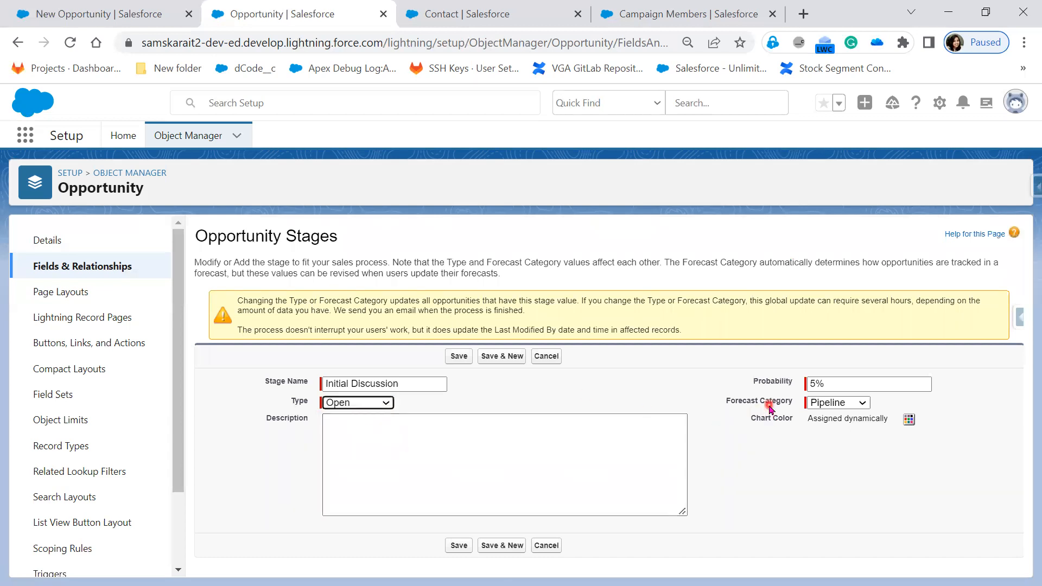
Keep Pipeline as the forecast category, describe the stage as an initial conversation with the customer, and save it to the stage list.
click(859, 403)
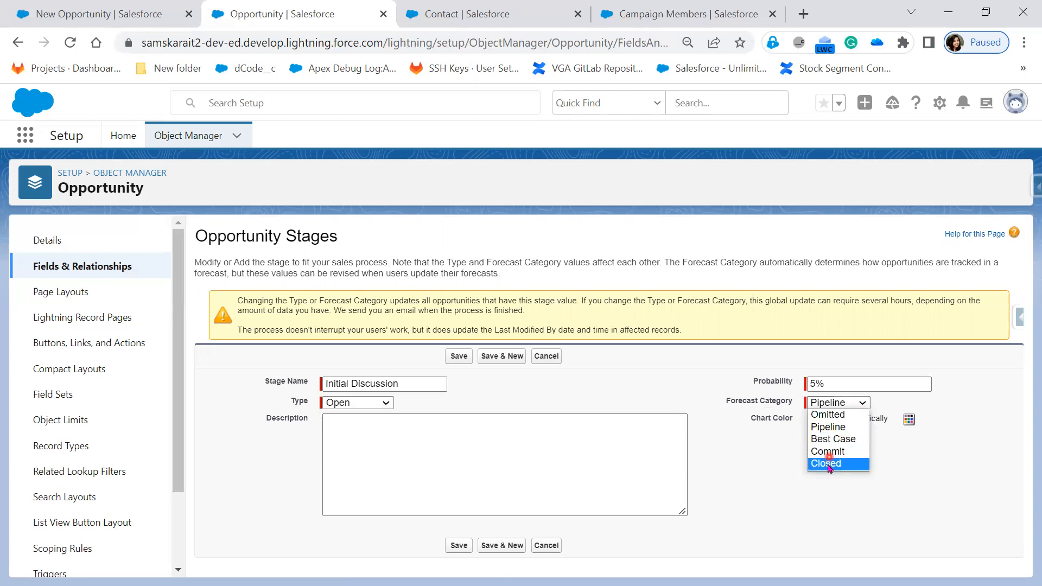
click(969, 480)
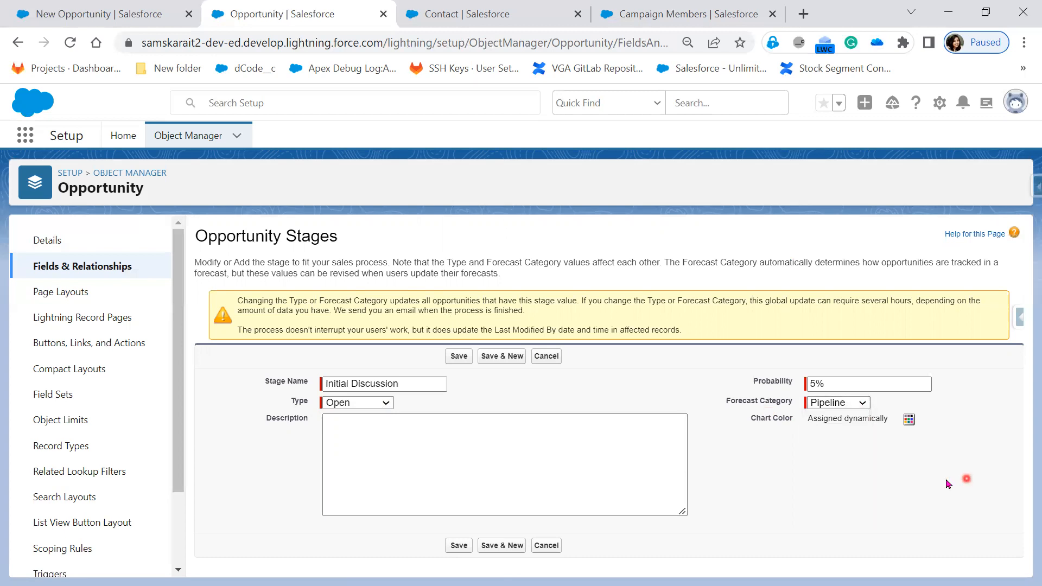
click(447, 491)
click(426, 445)
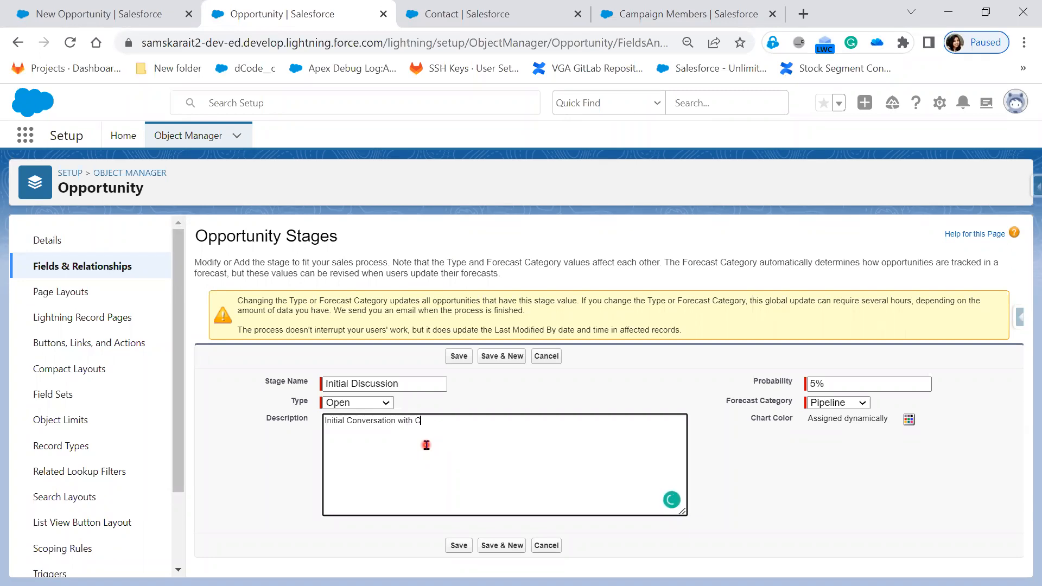
text(omer)
click(462, 358)
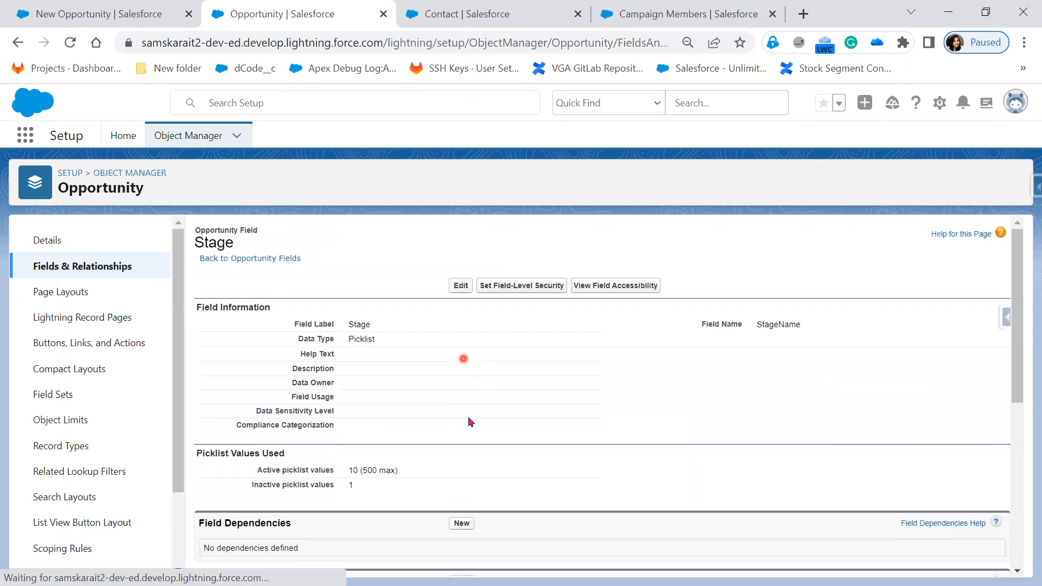
scroll(464, 361, down, 6)
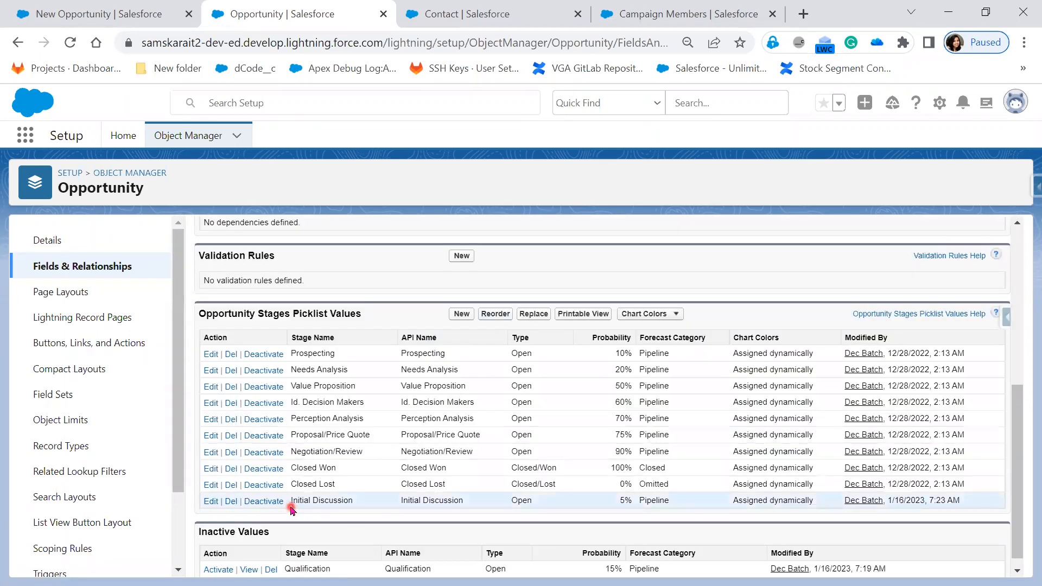
drag(293, 499, 359, 500)
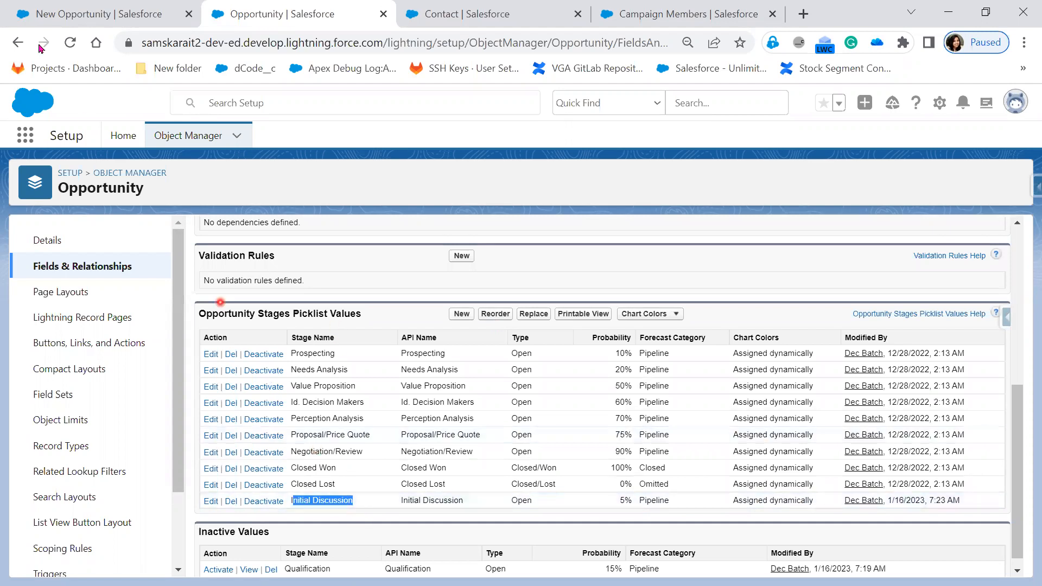
Discard the open opportunity form in the Sales app tab, start a new one and look for Initial Discussion among its Stage options.
click(71, 17)
click(864, 102)
click(1001, 177)
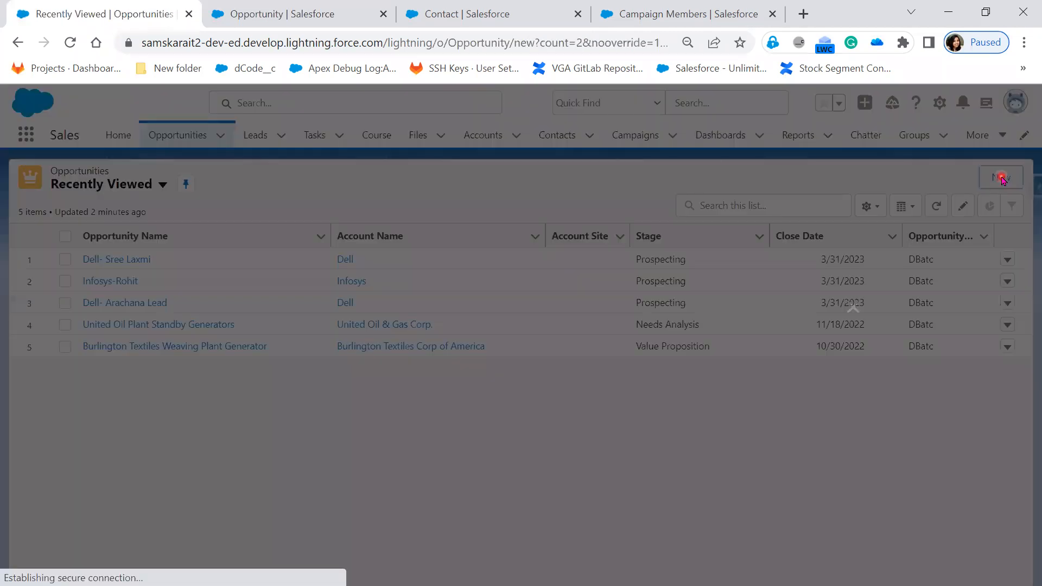
click(770, 315)
scroll(782, 511, down, 2)
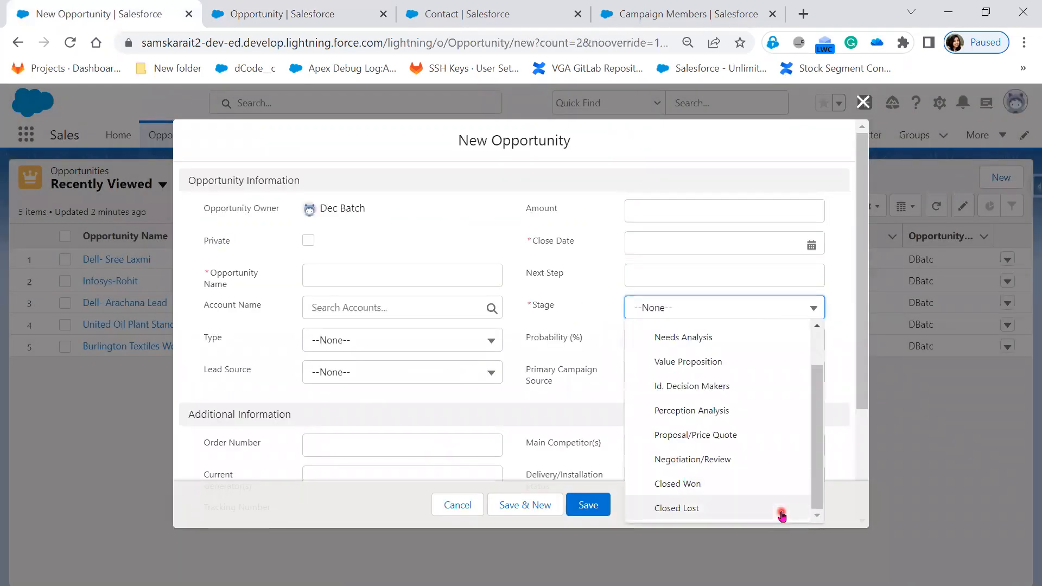
scroll(782, 504, up, 2)
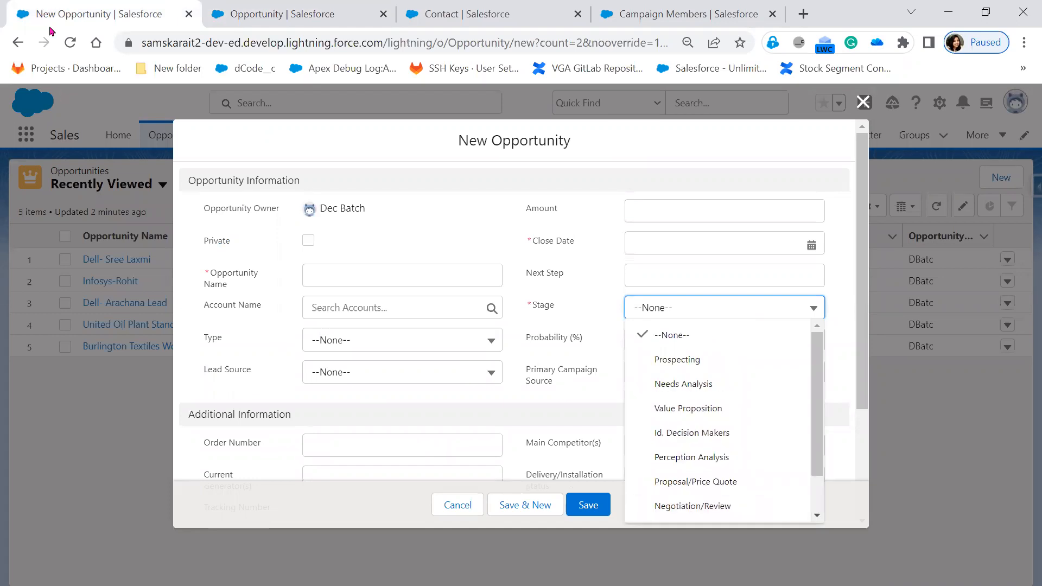
Reload the new opportunity page and look through the Stage options again for Initial Discussion.
click(70, 44)
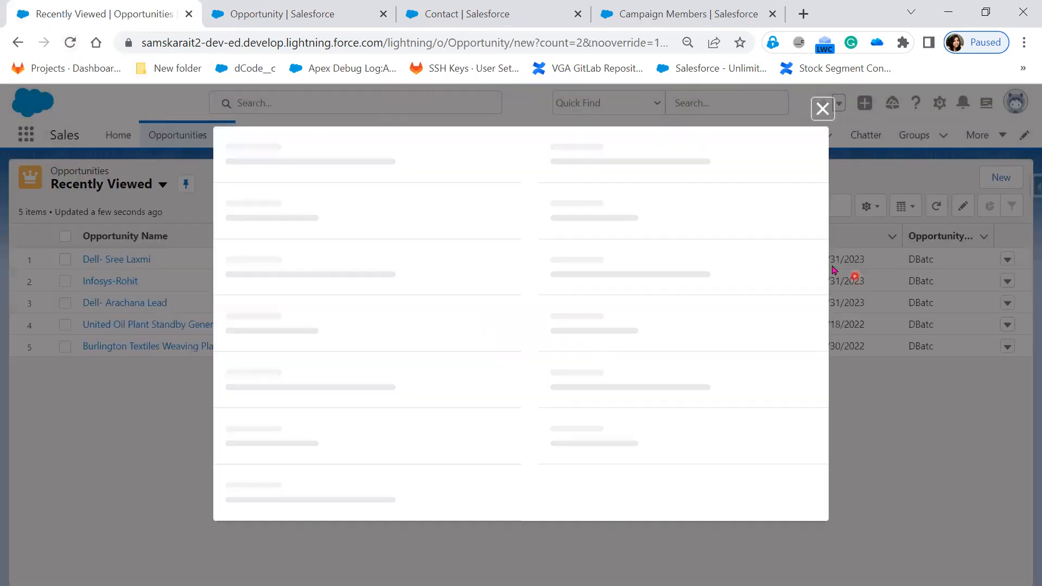
click(689, 318)
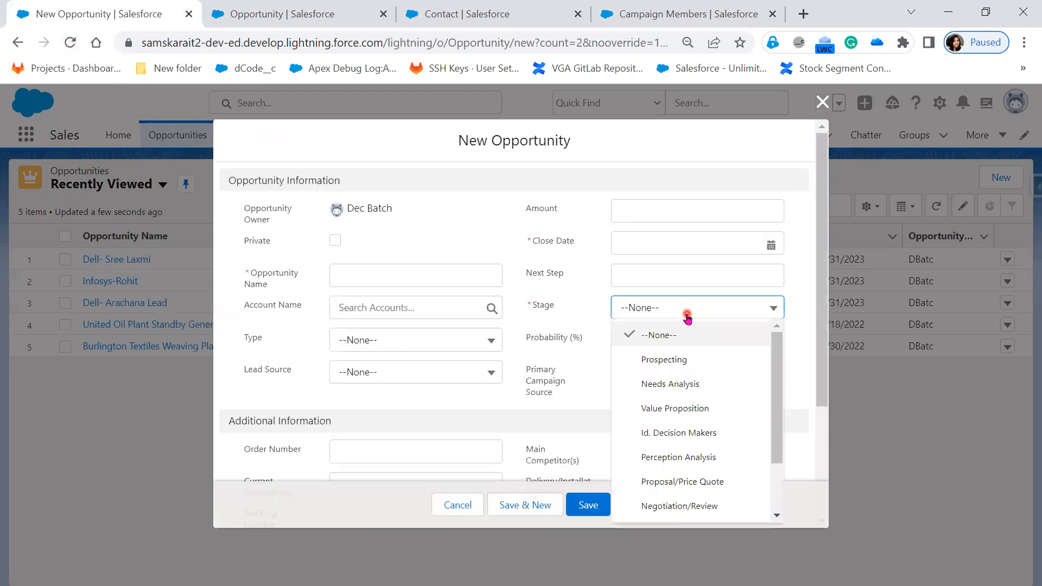
scroll(711, 515, down, 2)
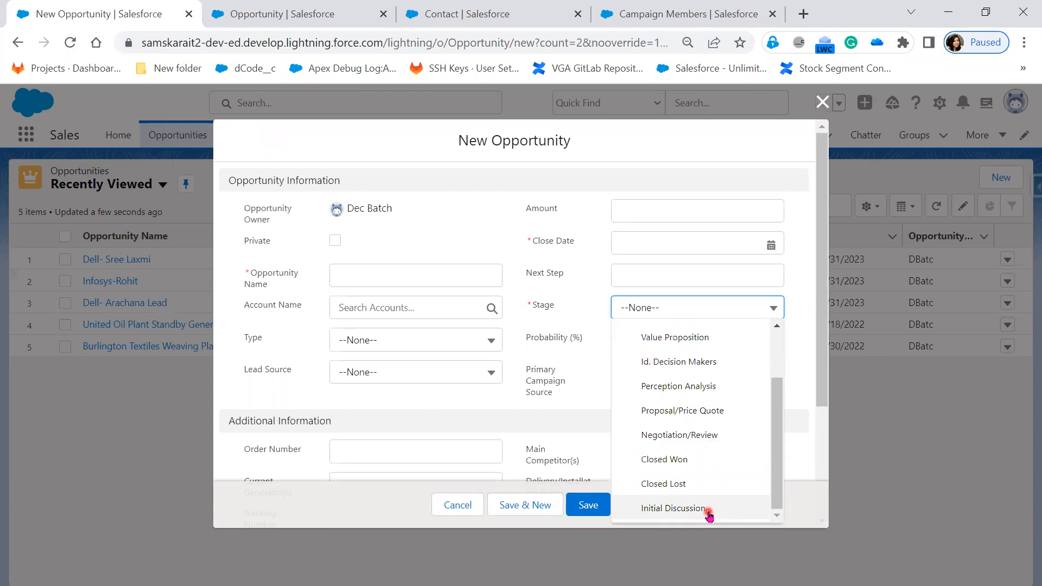
scroll(709, 514, up, 2)
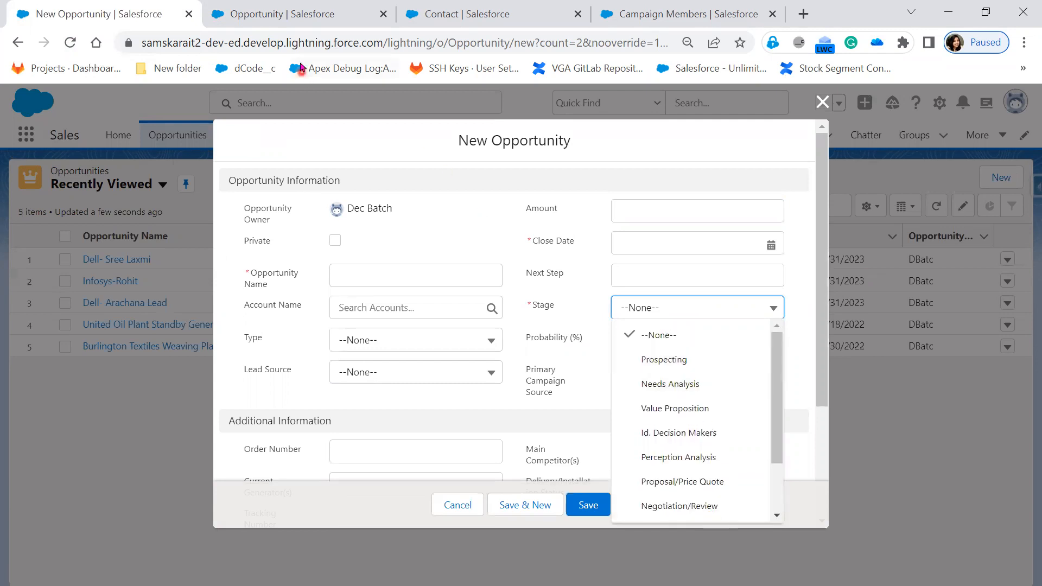
Return to the Stage field setup tab and compare the probability of Initial Discussion with those of the other stages.
click(299, 16)
drag(619, 500, 635, 506)
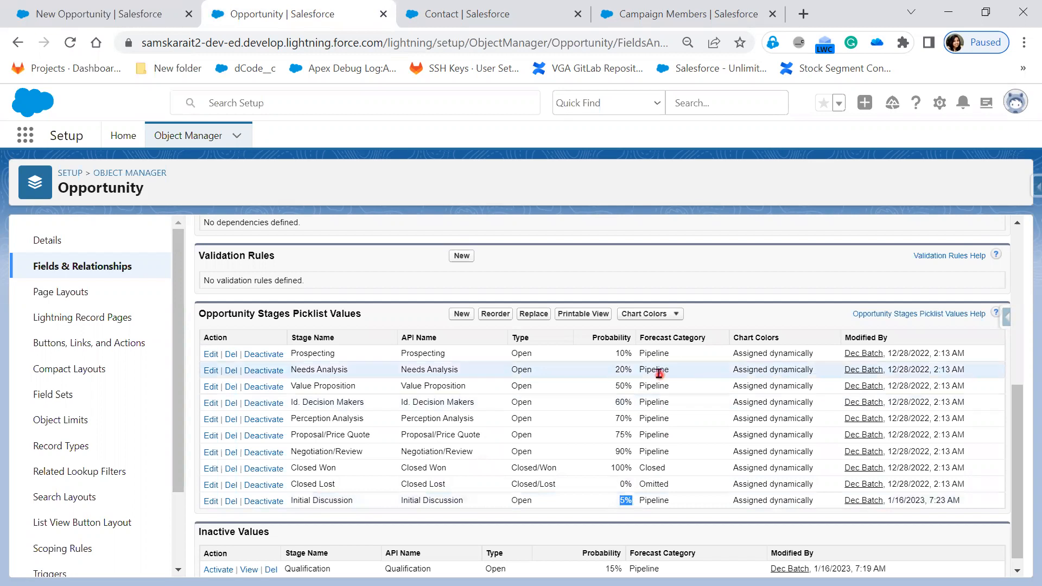
drag(601, 354, 635, 405)
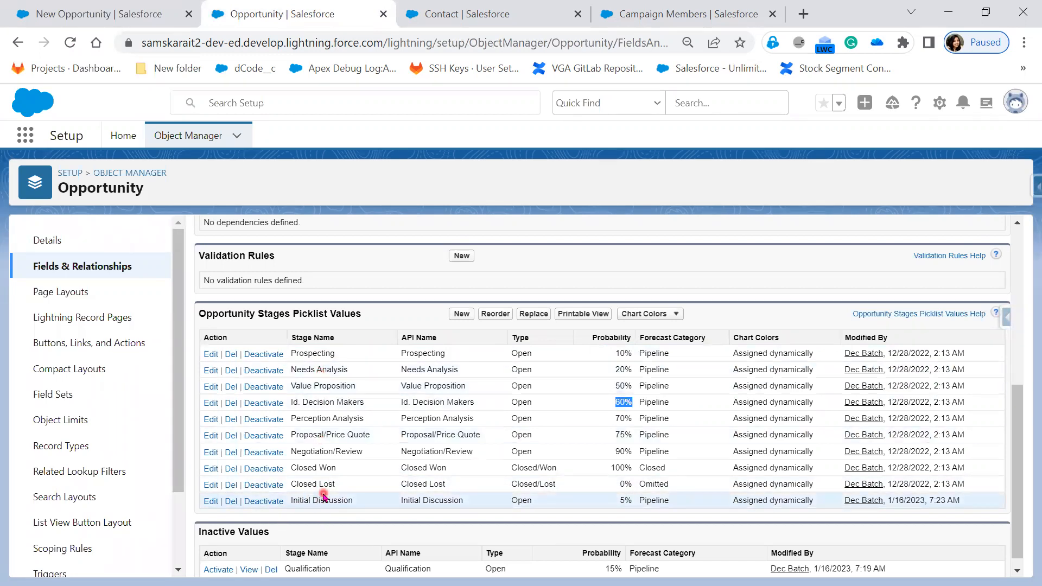
Reorder the Stage picklist values so that Initial Discussion comes first, above Prospecting, and save the order.
click(503, 316)
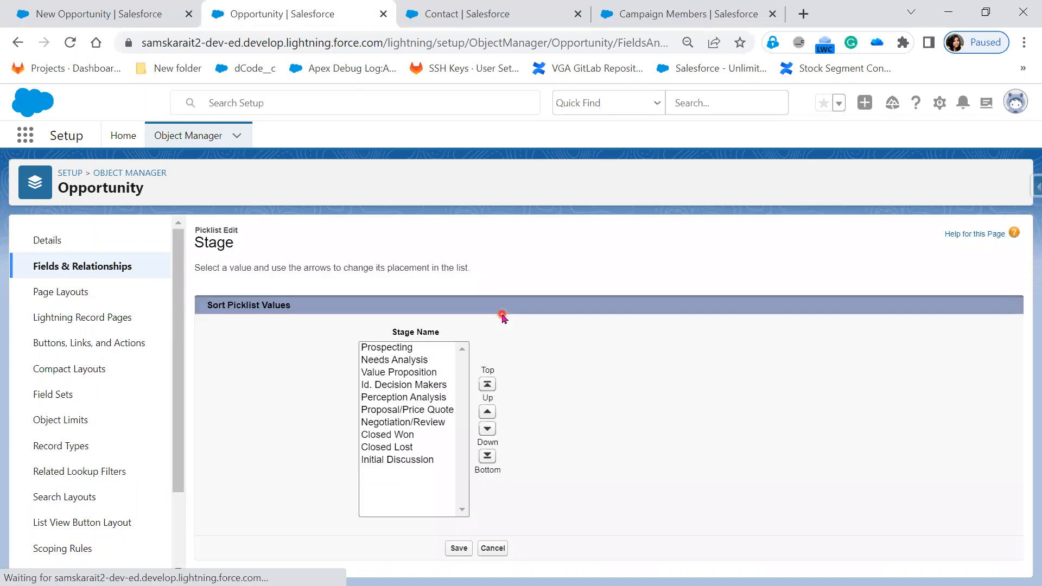
click(417, 460)
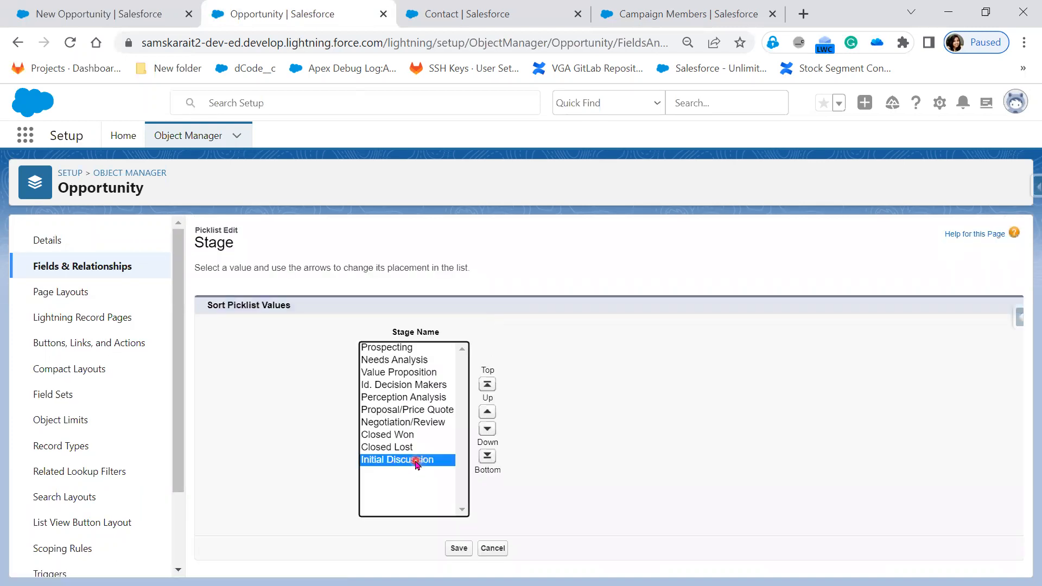
double_click(487, 413)
triple_click(487, 413)
triple_click(487, 412)
click(488, 413)
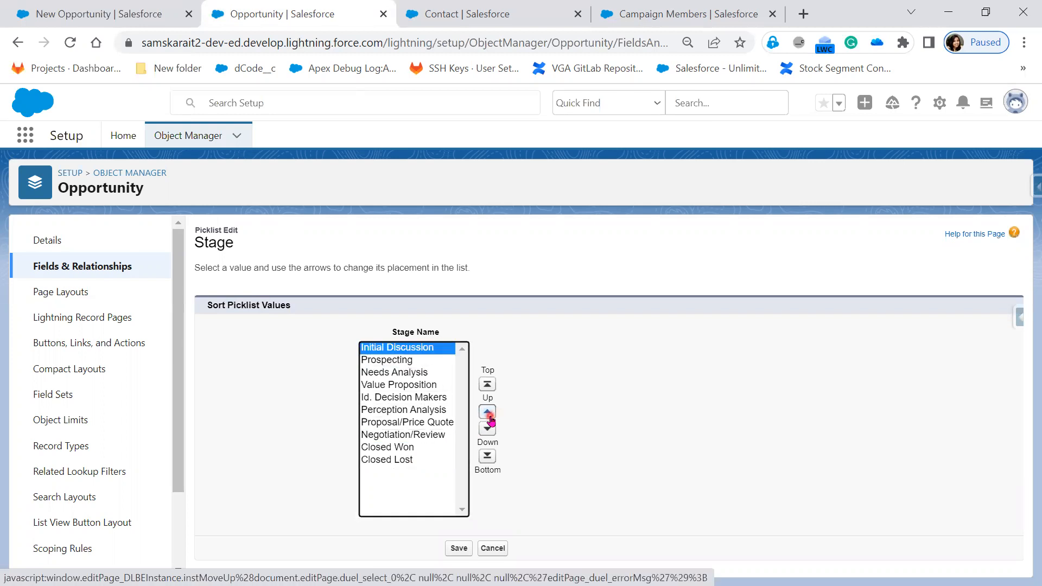
click(459, 549)
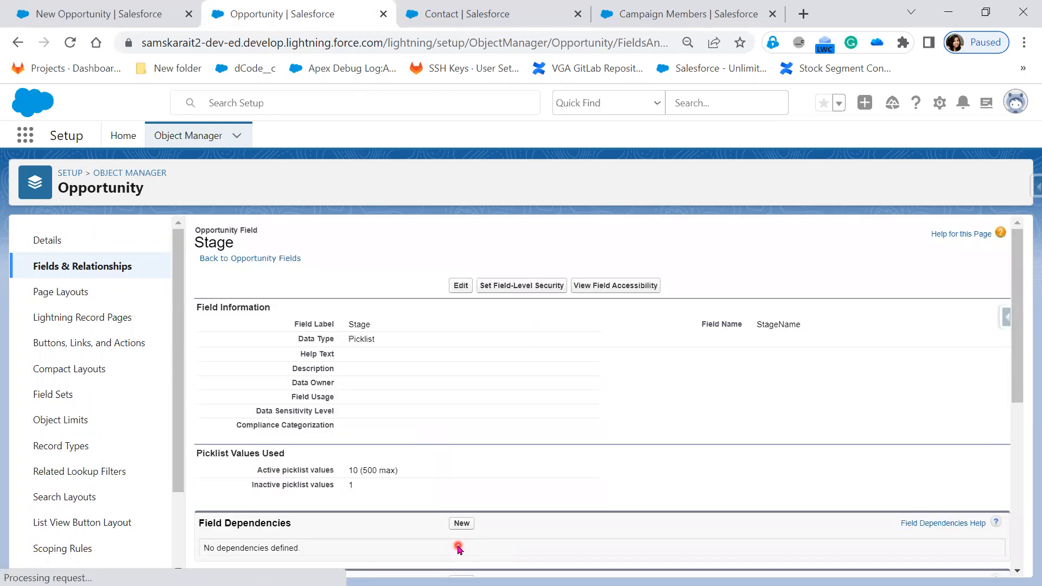
Check the order and probabilities of the first stages in the reordered list, and switch back to the new opportunity form's tab.
scroll(414, 510, down, 5)
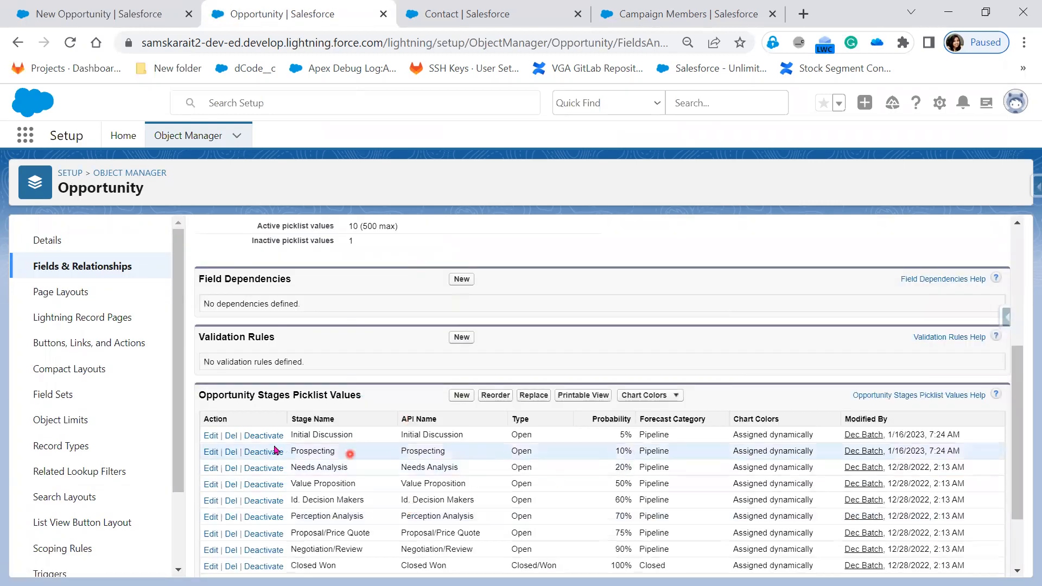
drag(311, 435, 354, 436)
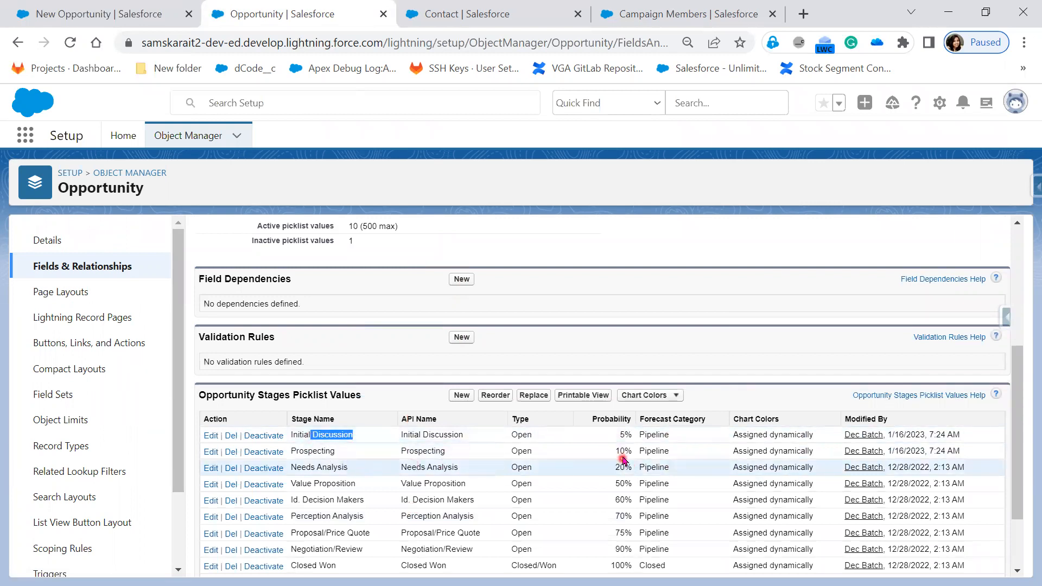
click(623, 450)
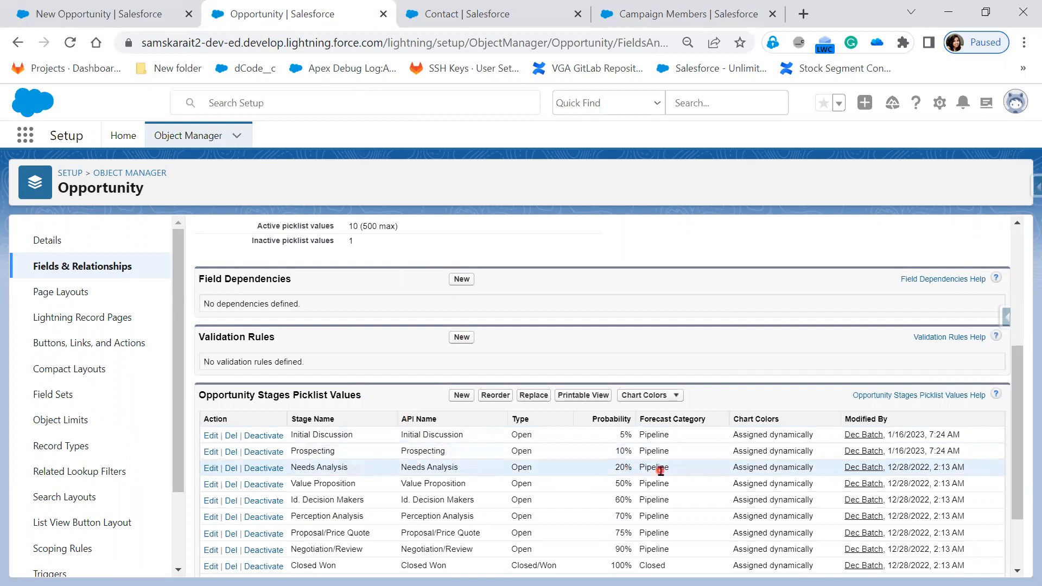
double_click(618, 471)
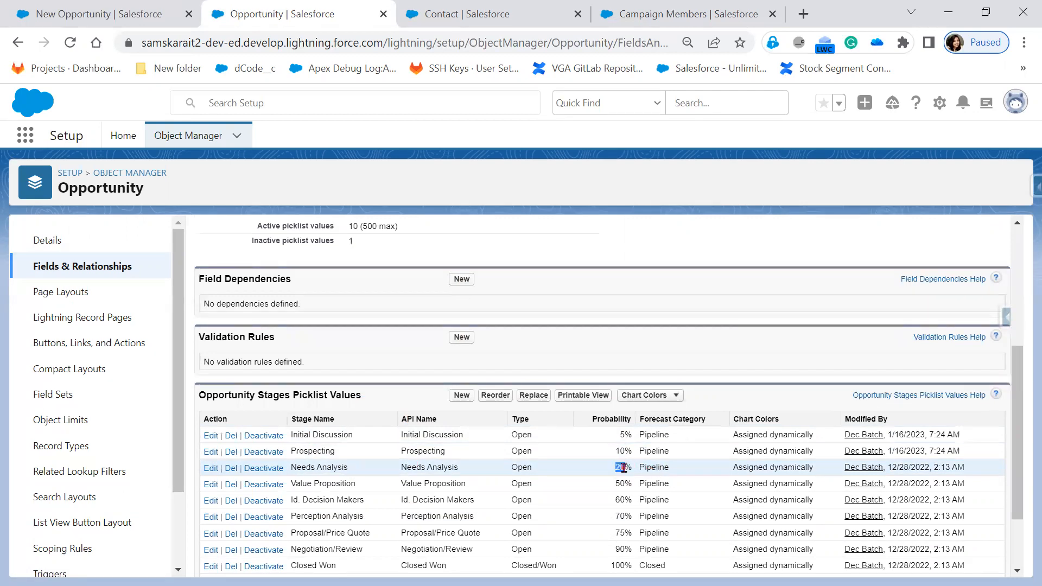
click(153, 15)
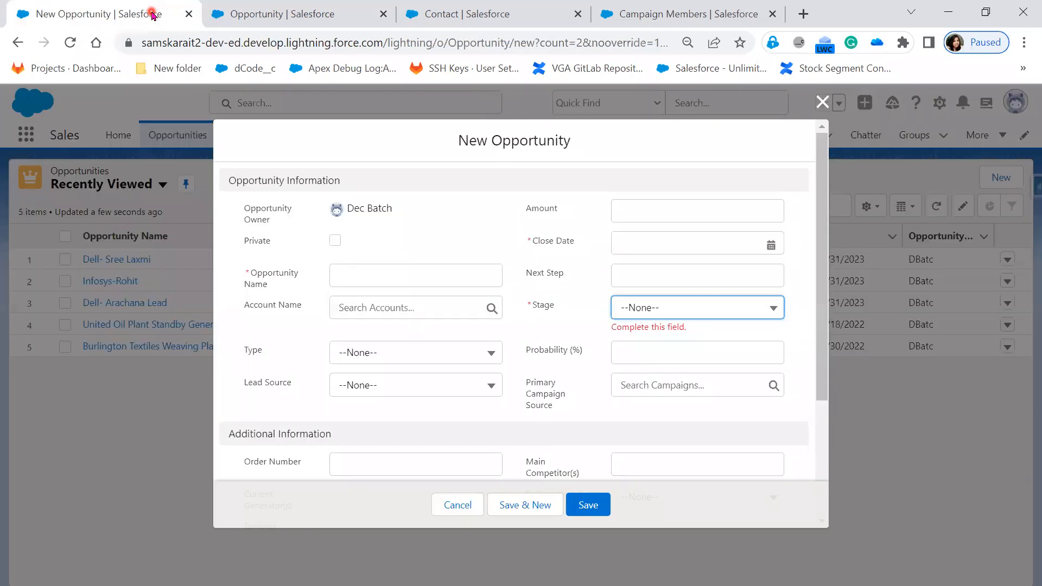
Discard the open opportunity form, start a new opportunity, and choose the Initial Discussion stage to check its default probability.
click(823, 103)
click(72, 48)
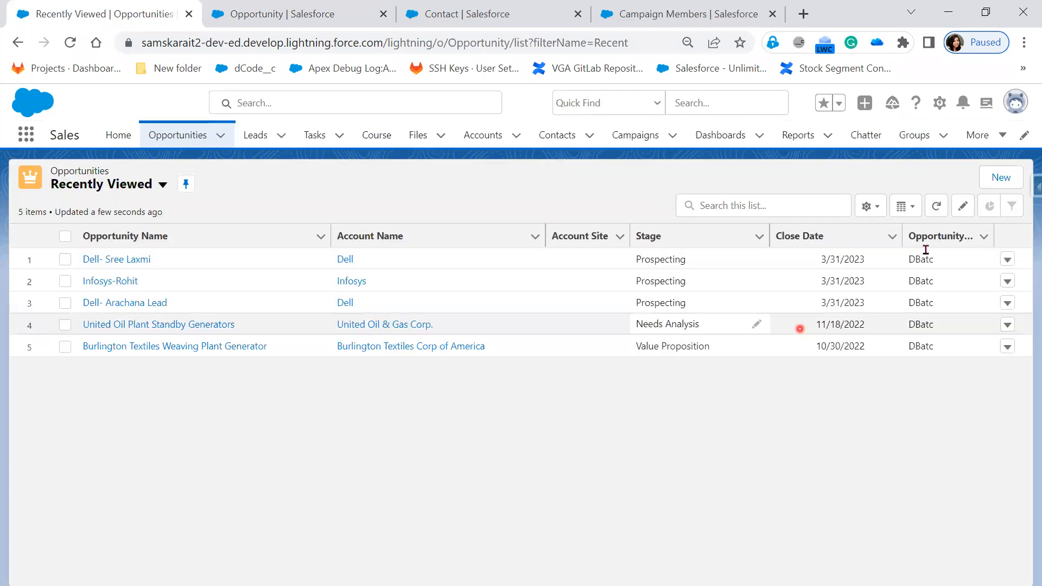
click(1001, 179)
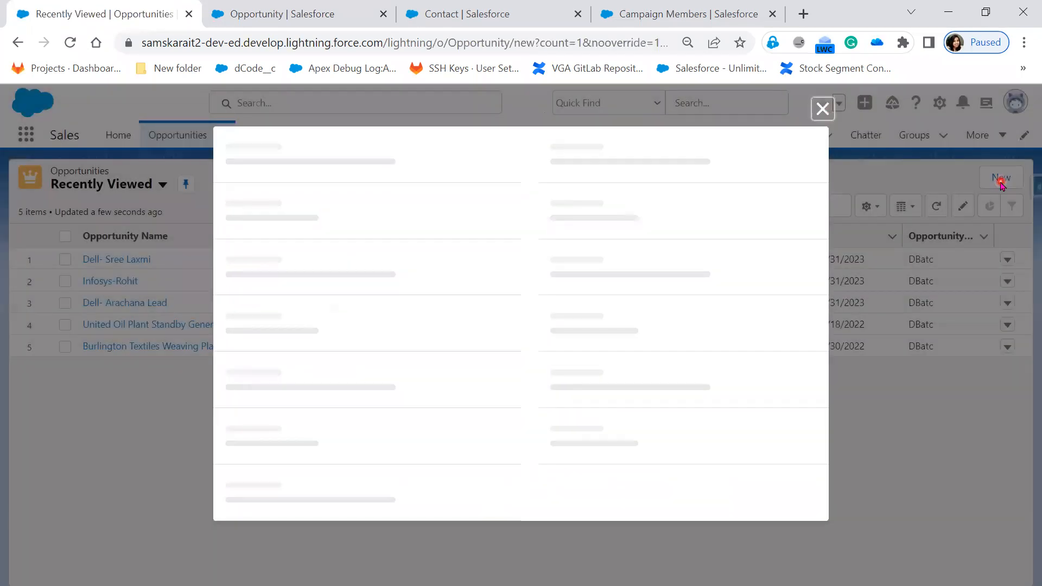
click(673, 323)
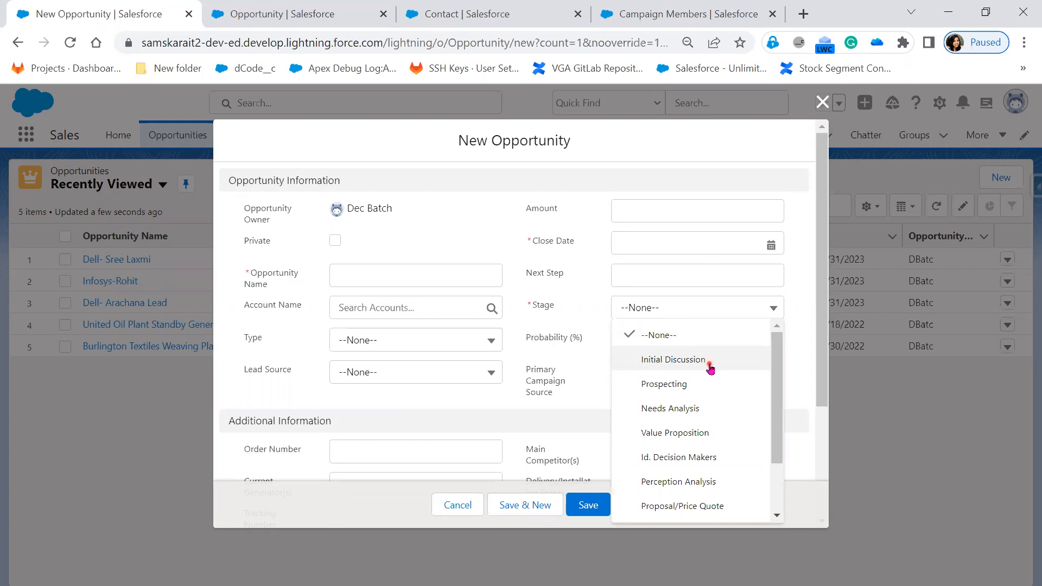
click(674, 359)
click(523, 360)
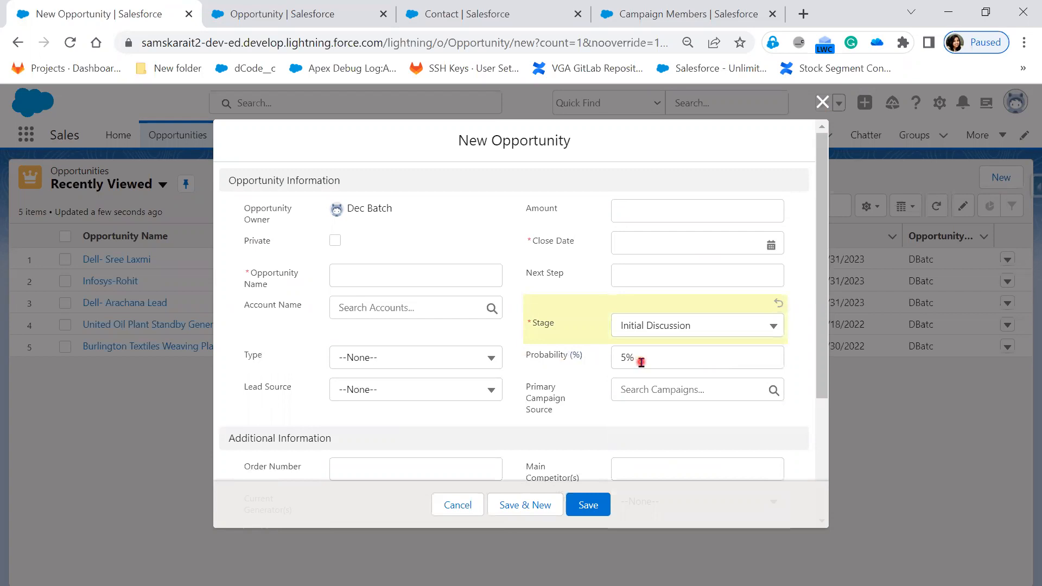
Switch the Stage to Prospecting and Needs Analysis in turn to compare how the Probability value follows each choice.
click(679, 330)
click(669, 402)
click(650, 362)
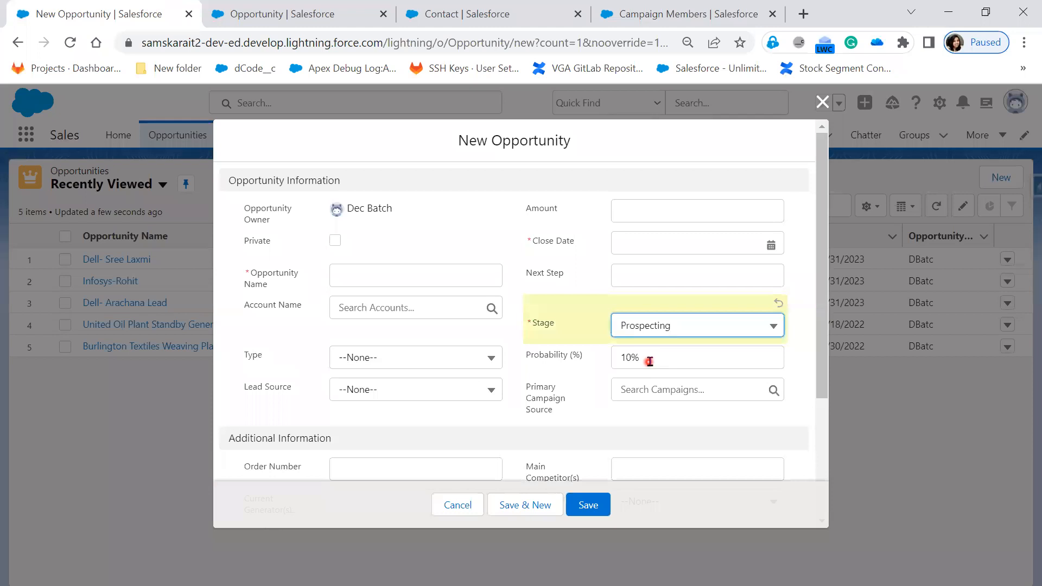
click(695, 328)
click(687, 424)
click(645, 362)
drag(595, 358, 528, 358)
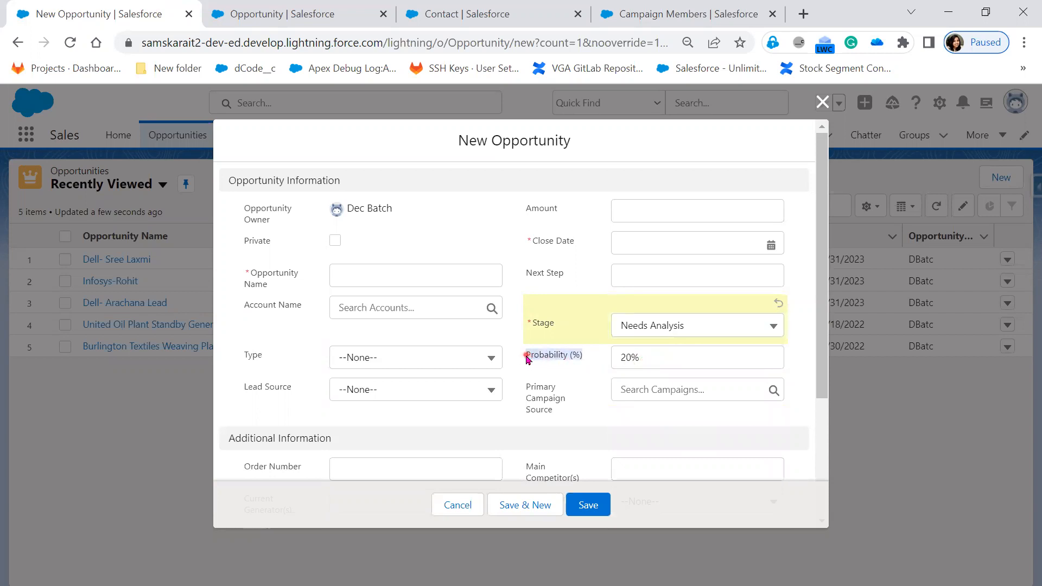
click(526, 359)
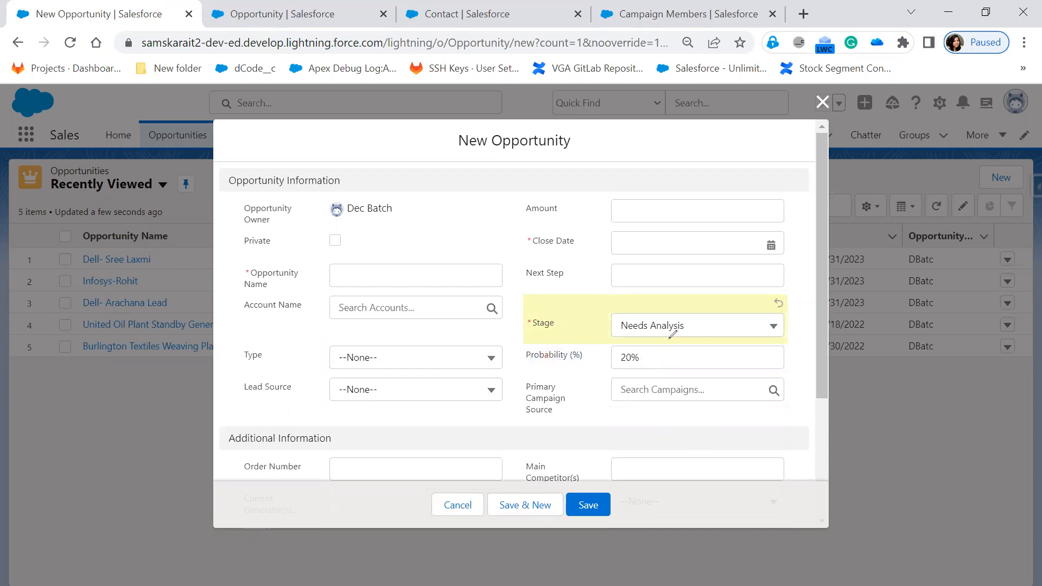
mouse_move(577, 362)
mouse_down()
mouse_move(546, 343)
mouse_move(551, 371)
mouse_move(585, 344)
mouse_move(570, 321)
mouse_up()
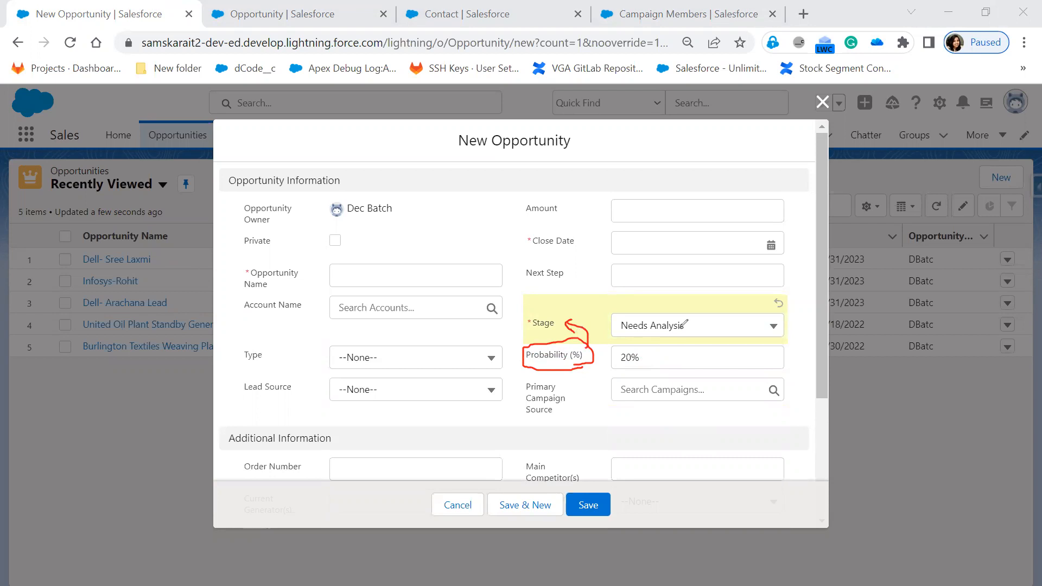
drag(691, 321, 710, 323)
Set the Stage to Value Proposition and back to Needs Analysis, checking the Probability field for each.
click(714, 325)
click(688, 449)
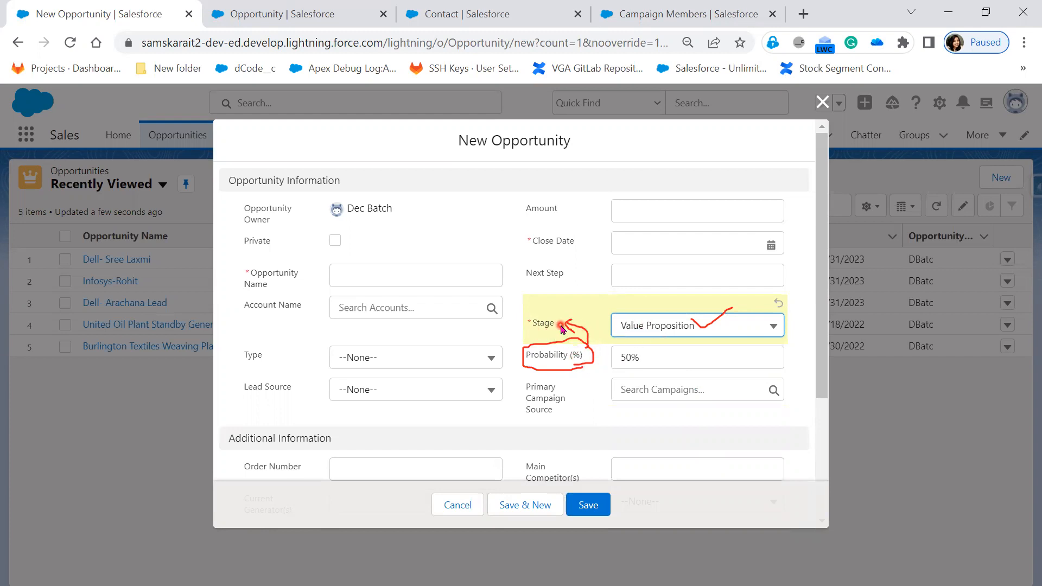
click(649, 332)
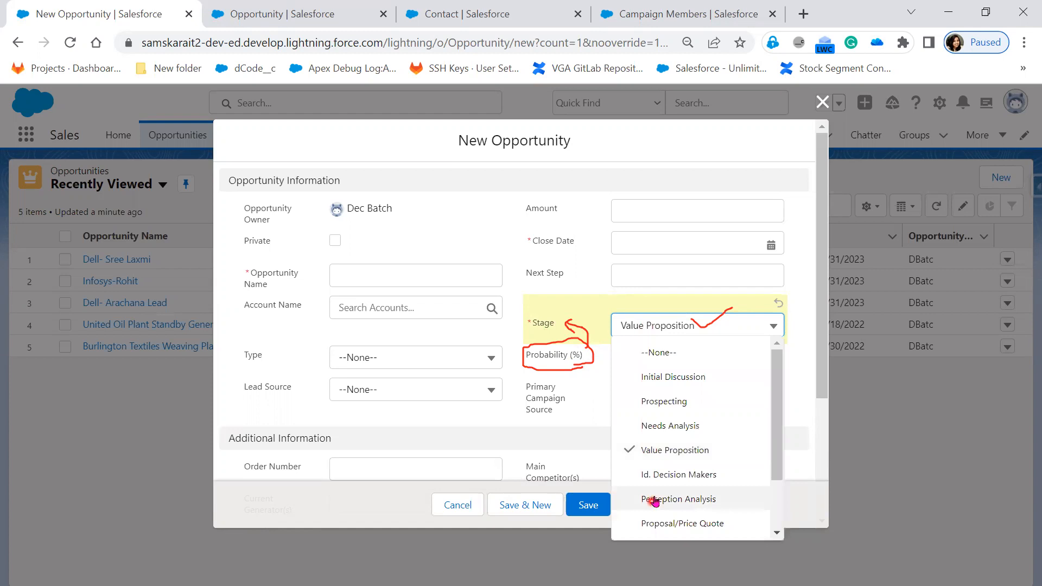
click(669, 424)
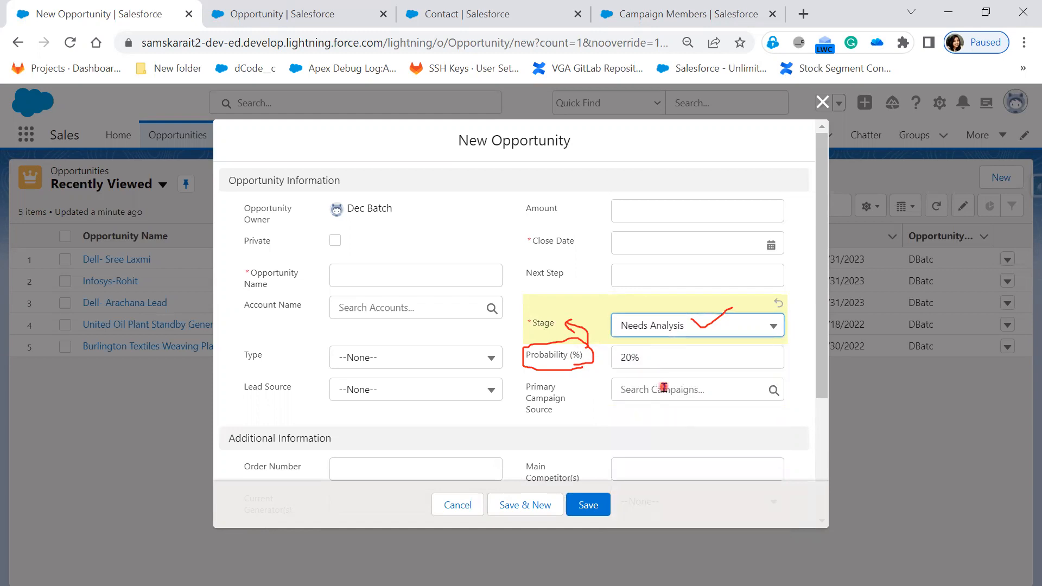
click(665, 362)
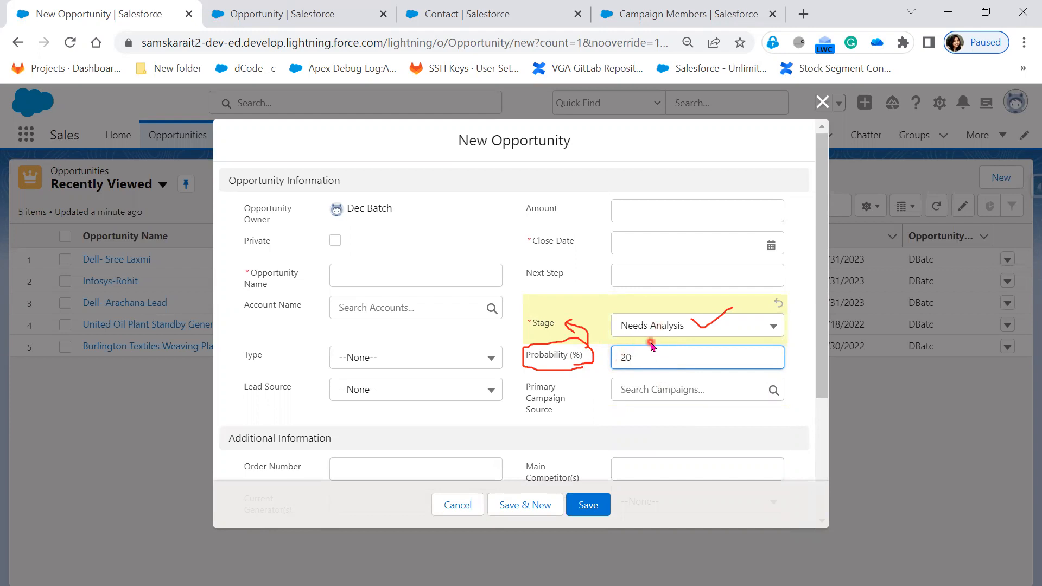
Compare the default probabilities of the Value Proposition and Id. Decision Makers stages by choosing each in the Stage field.
click(671, 330)
click(683, 450)
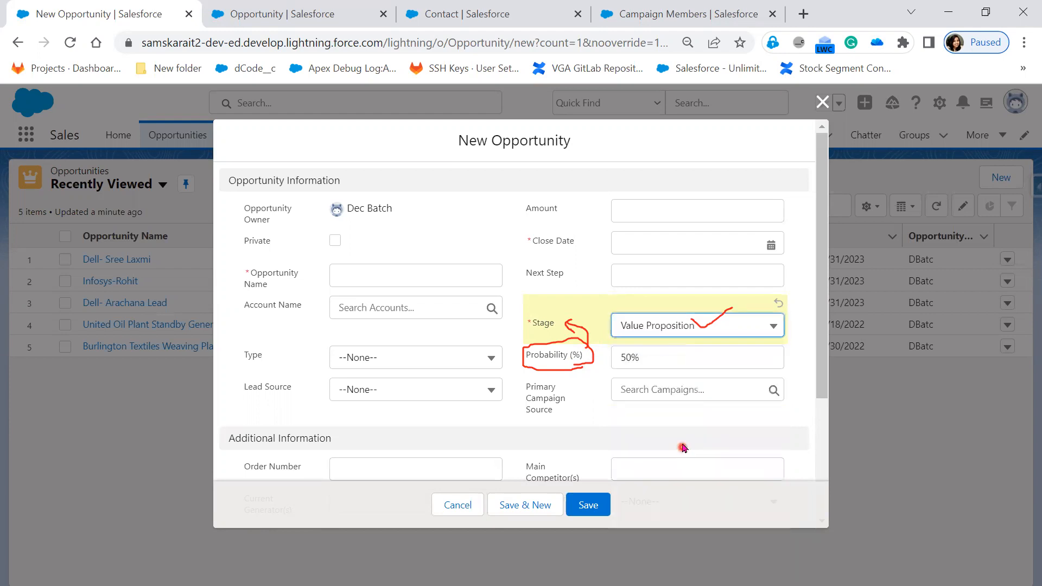
click(670, 355)
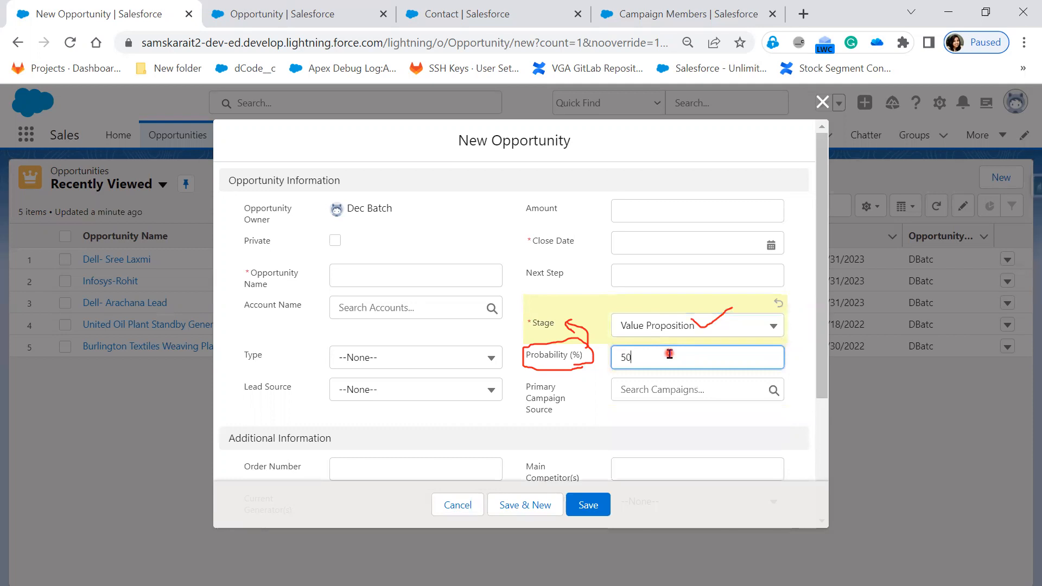
click(658, 326)
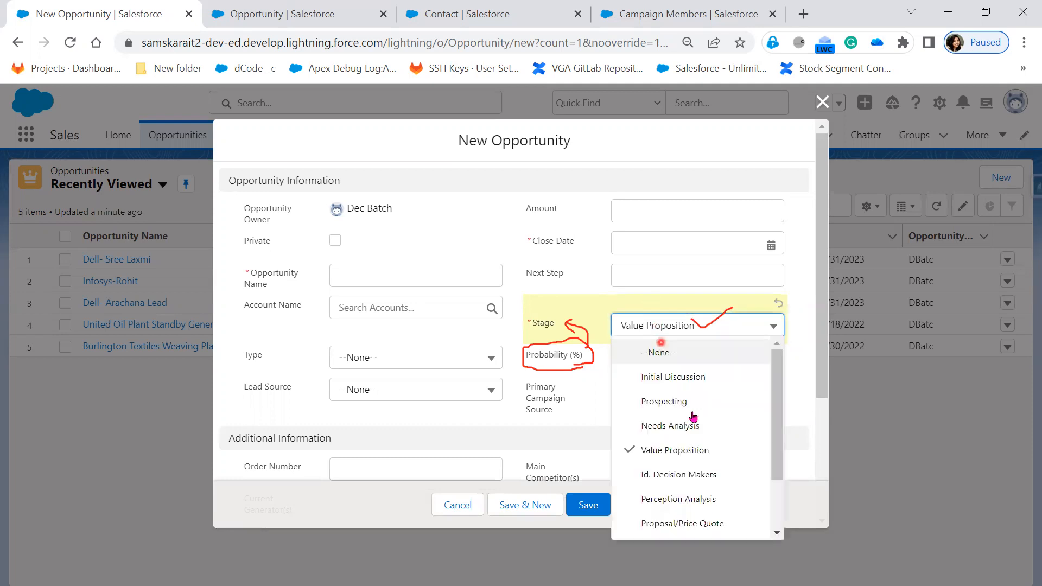
click(697, 482)
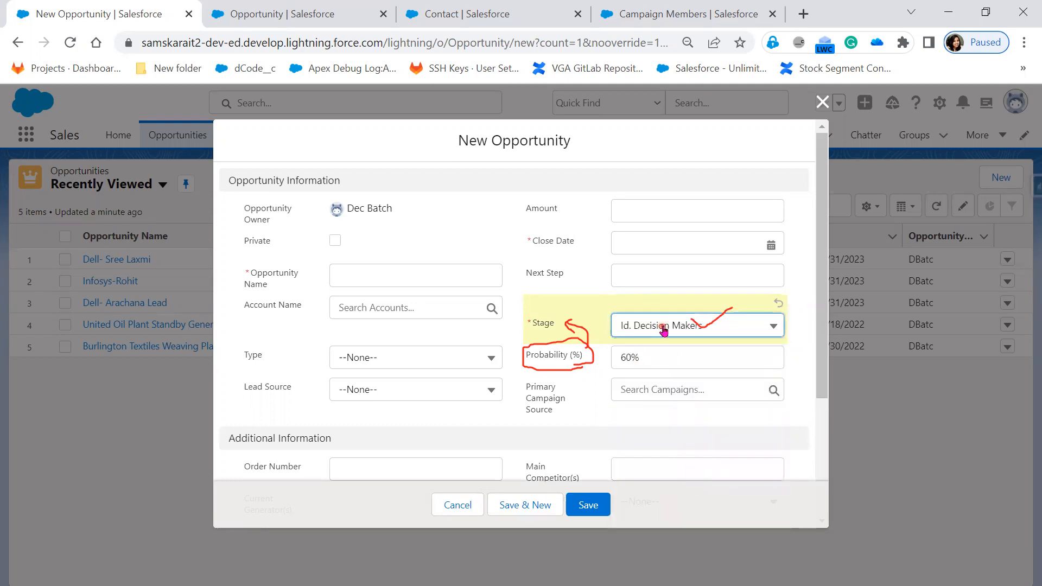
Try the Value Proposition stage with a manually entered probability of 55, and cancel the new opportunity without saving.
click(662, 326)
click(680, 461)
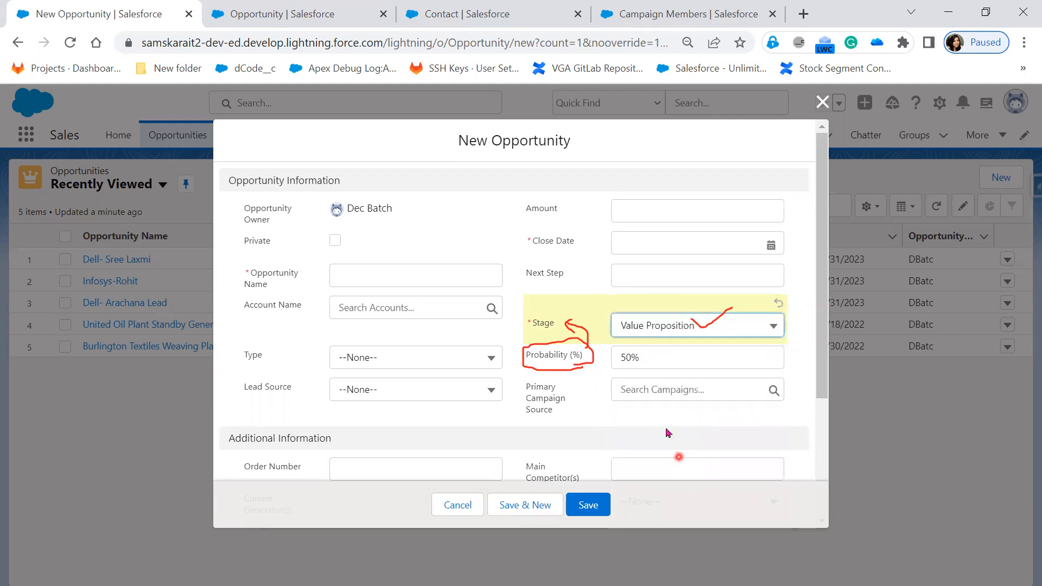
click(663, 352)
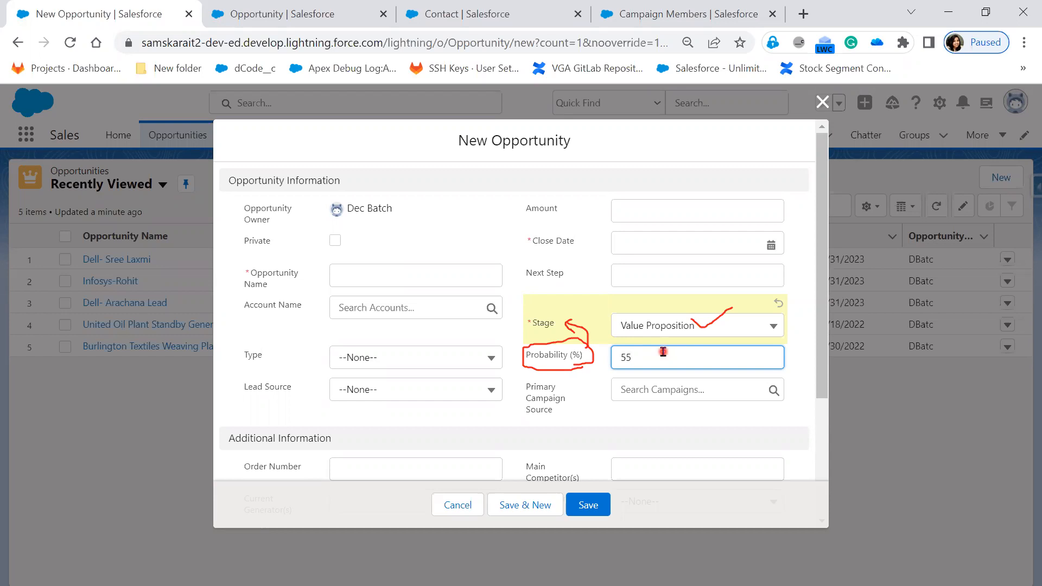
click(669, 326)
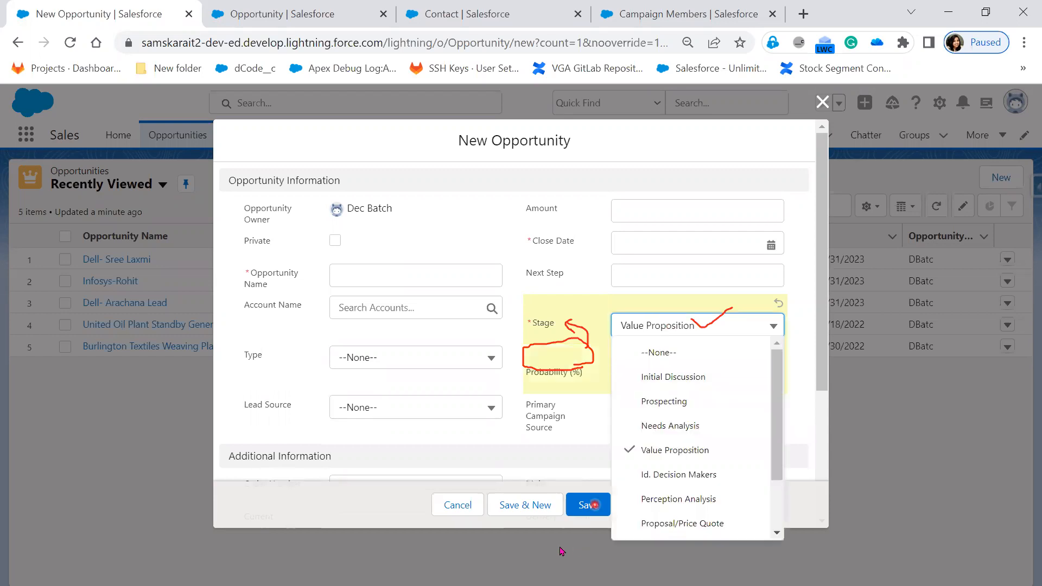
click(439, 505)
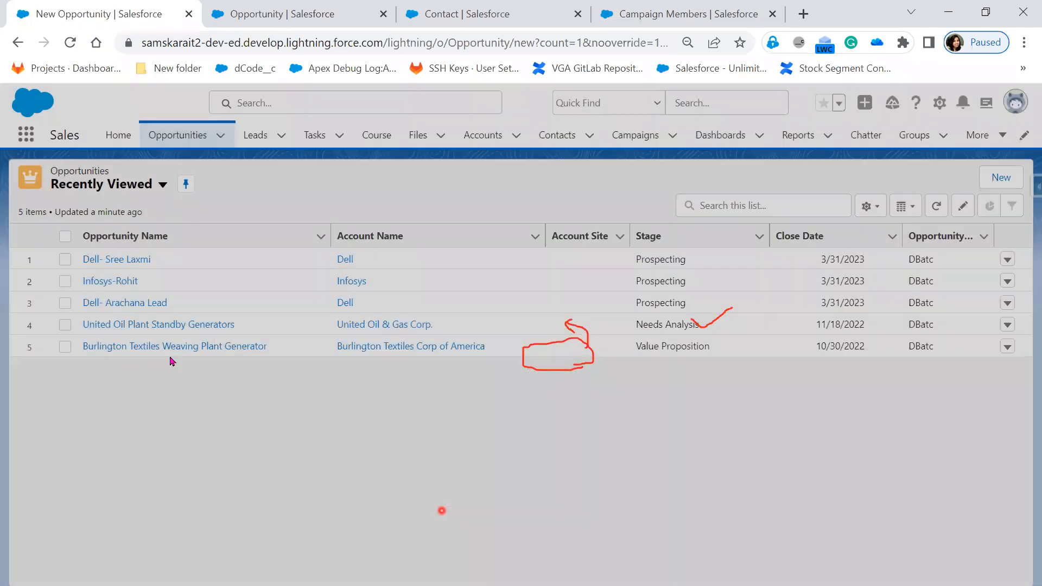
Open the first Dell opportunity in the Recently Viewed list and examine its stage path and its Stage and Probability details.
click(123, 260)
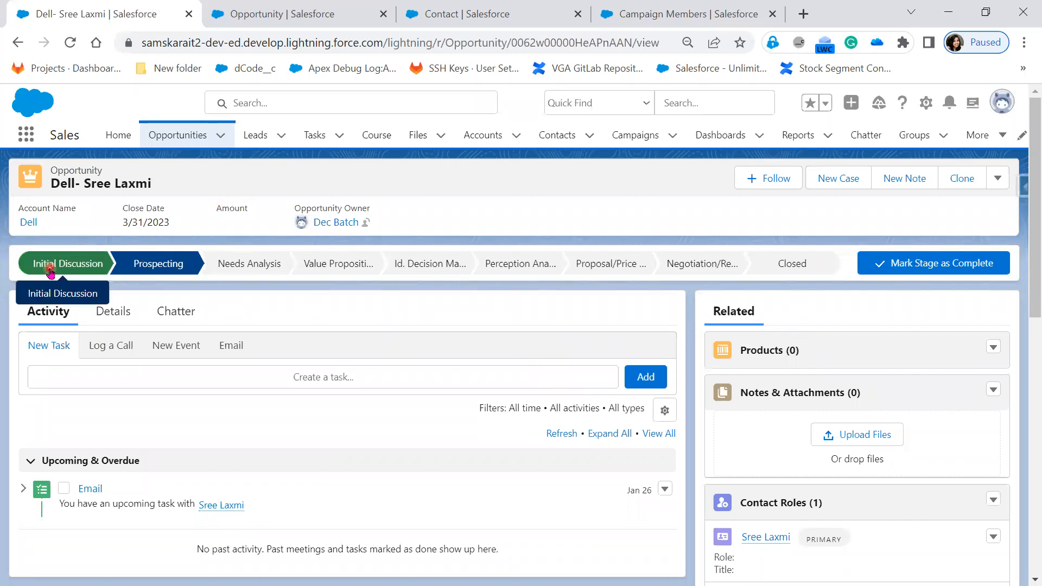
click(112, 315)
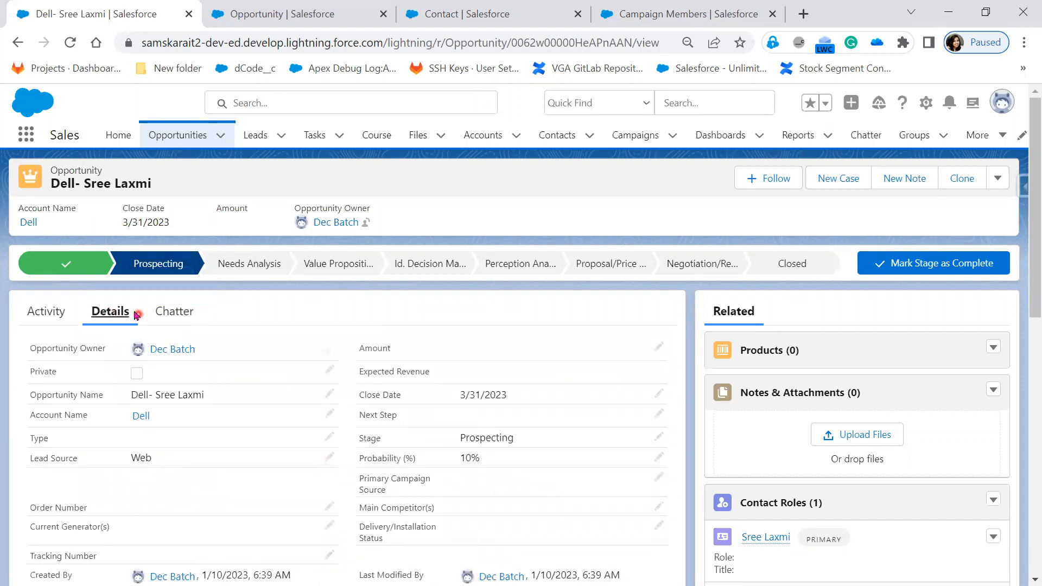
scroll(509, 536, down, 2)
scroll(509, 536, down, 1)
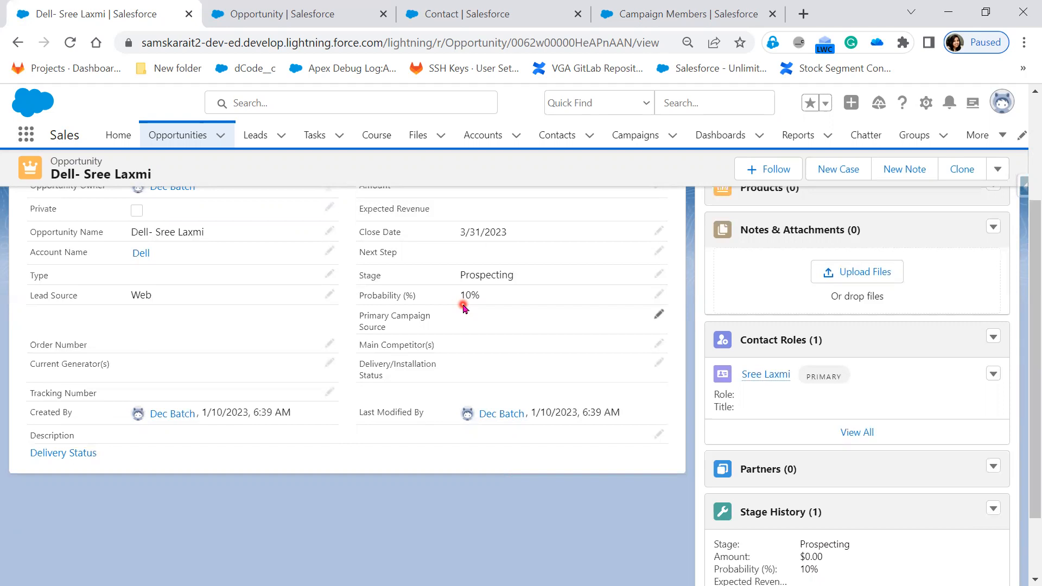
scroll(463, 308, up, 2)
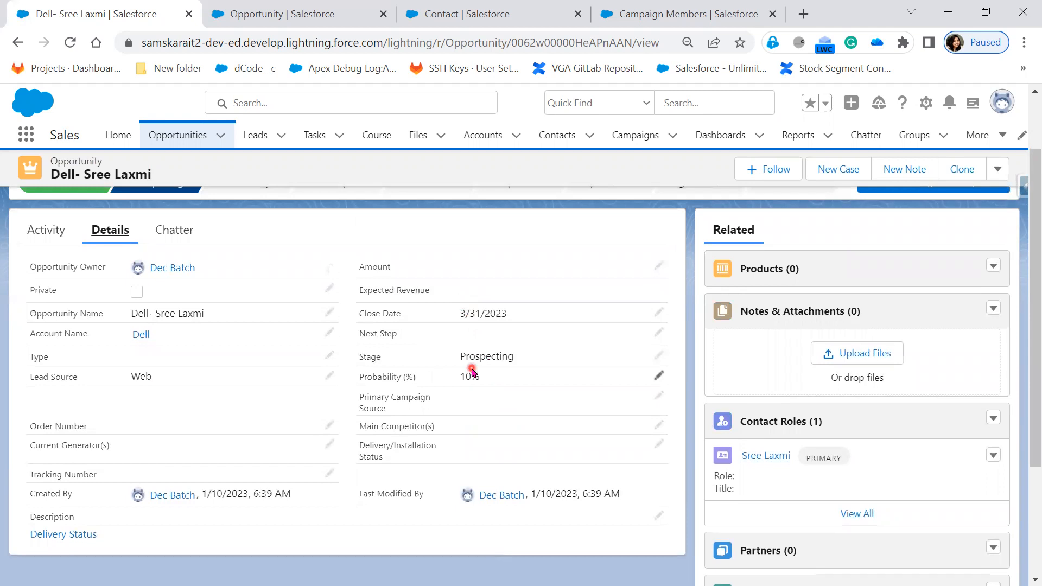
scroll(175, 276, up, 2)
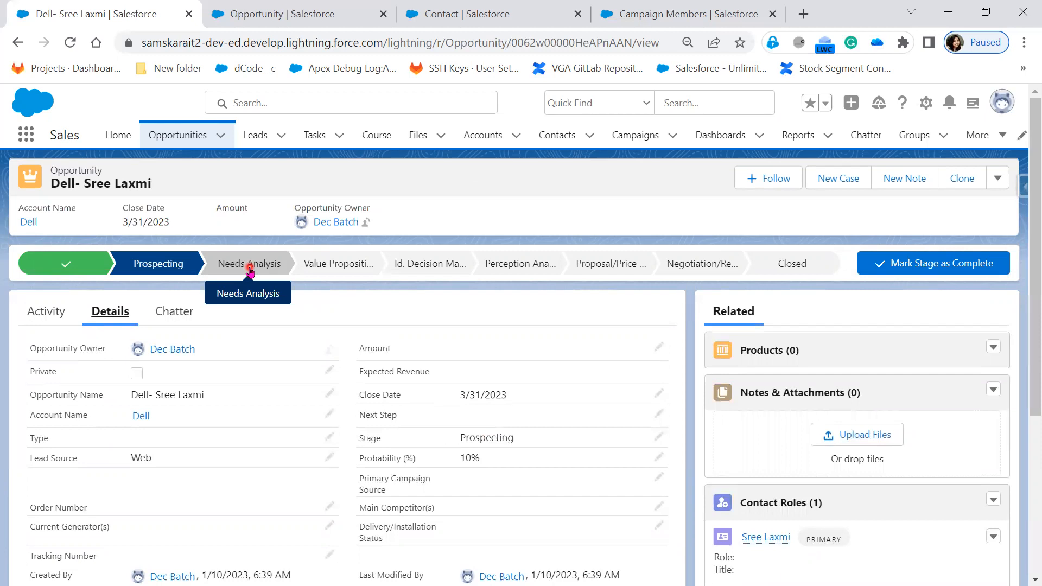
Mark Needs Analysis as the current stage of the Dell opportunity.
click(250, 266)
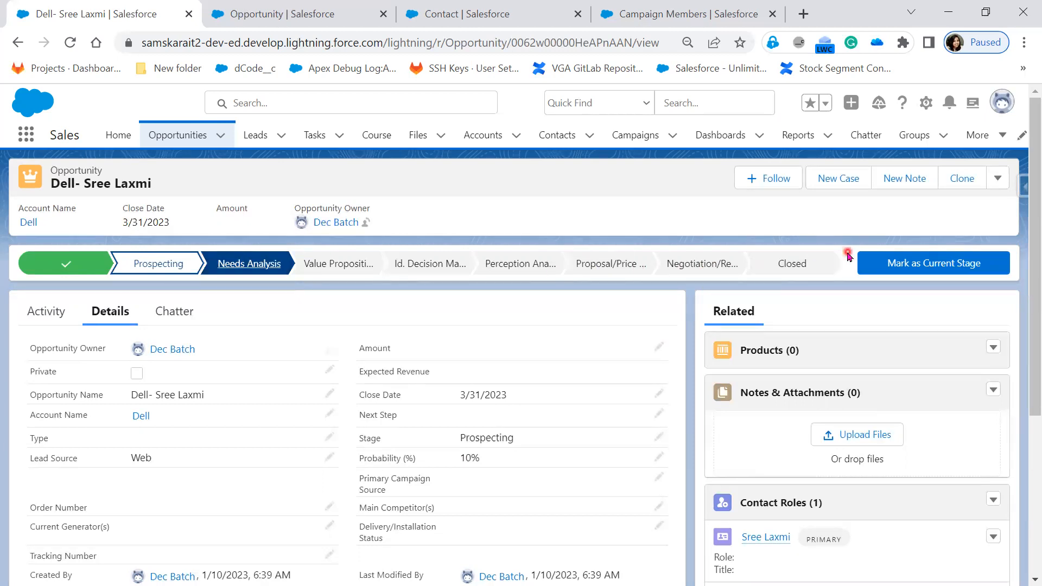
click(896, 266)
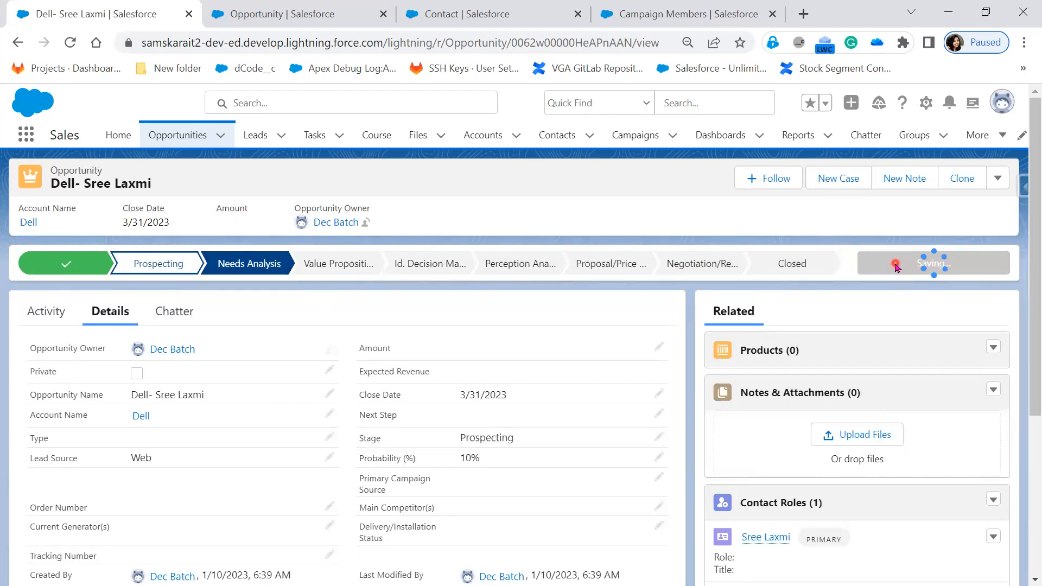
Close the Dell opportunity with the closed stage Closed Lost and save it.
click(774, 266)
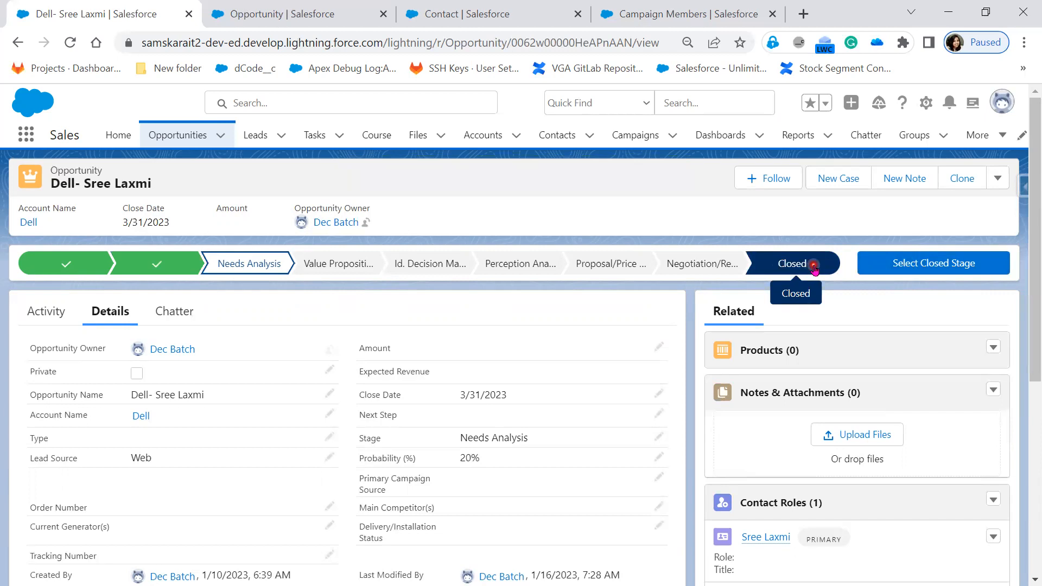
click(896, 270)
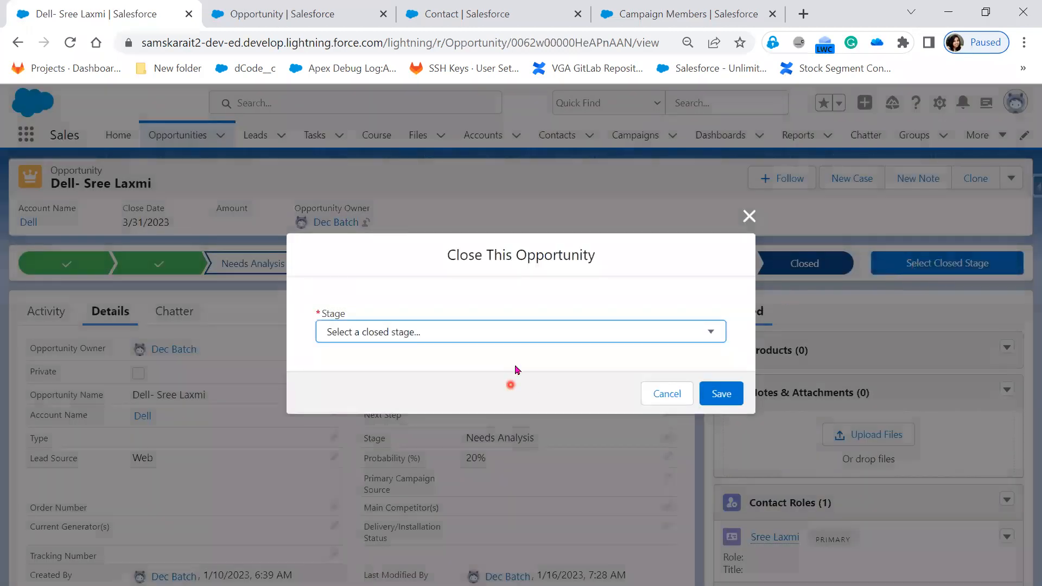
click(548, 324)
click(463, 369)
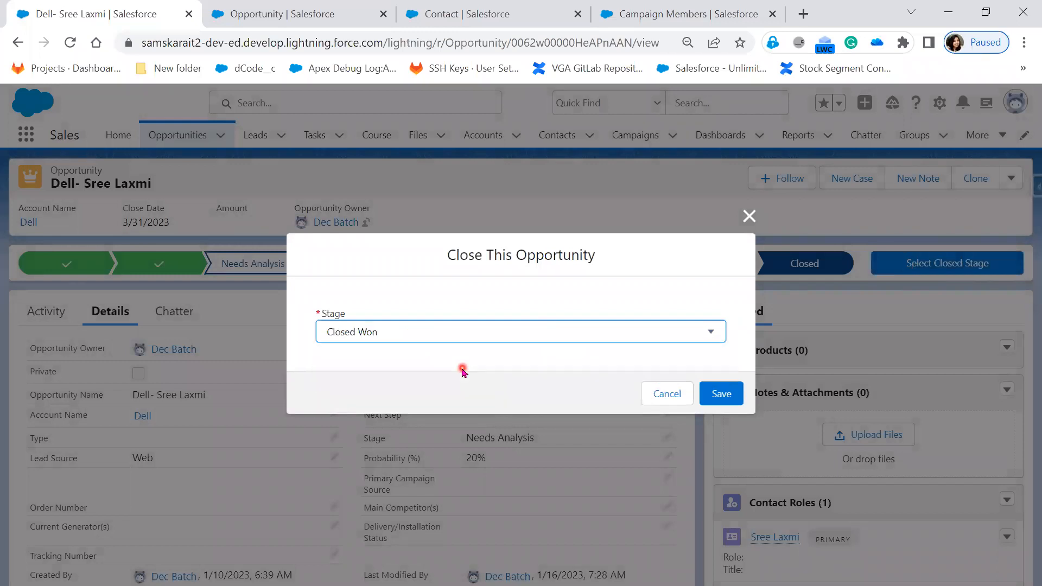
click(727, 395)
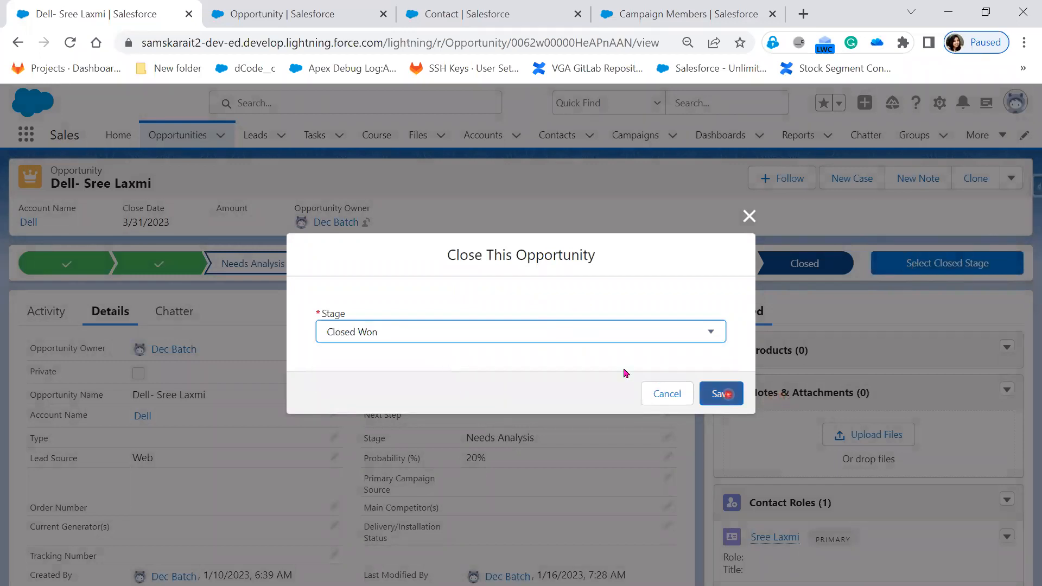
click(566, 336)
click(505, 374)
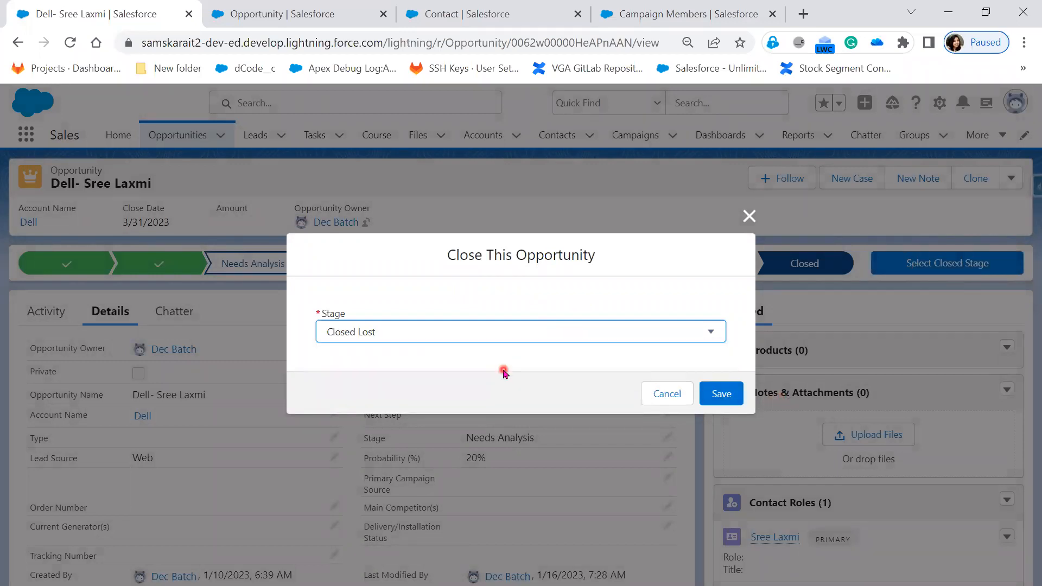
click(725, 395)
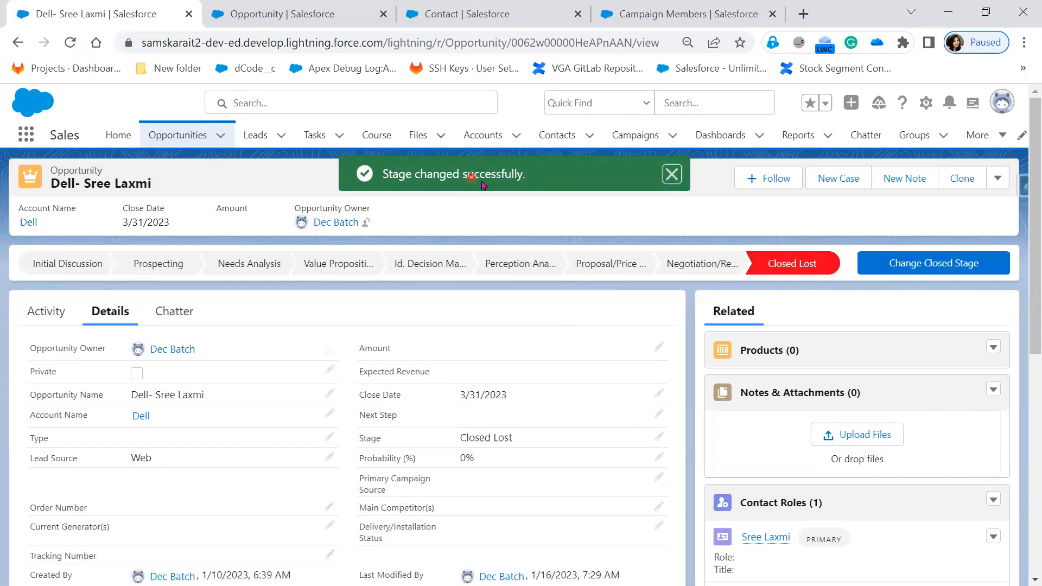
Change the Dell opportunity's closed stage to Closed Won and save it.
click(907, 269)
click(574, 331)
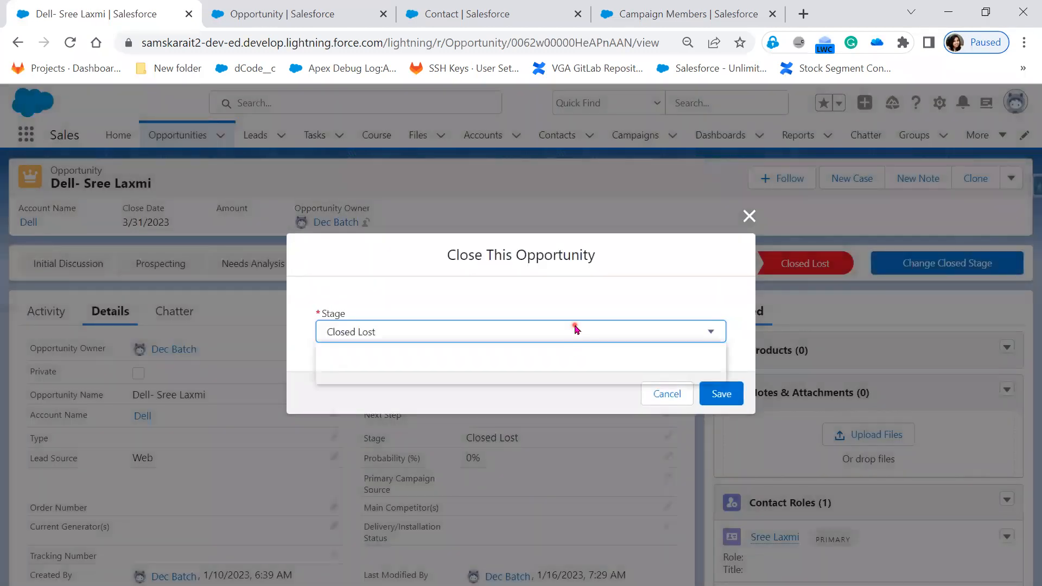
click(437, 364)
click(717, 397)
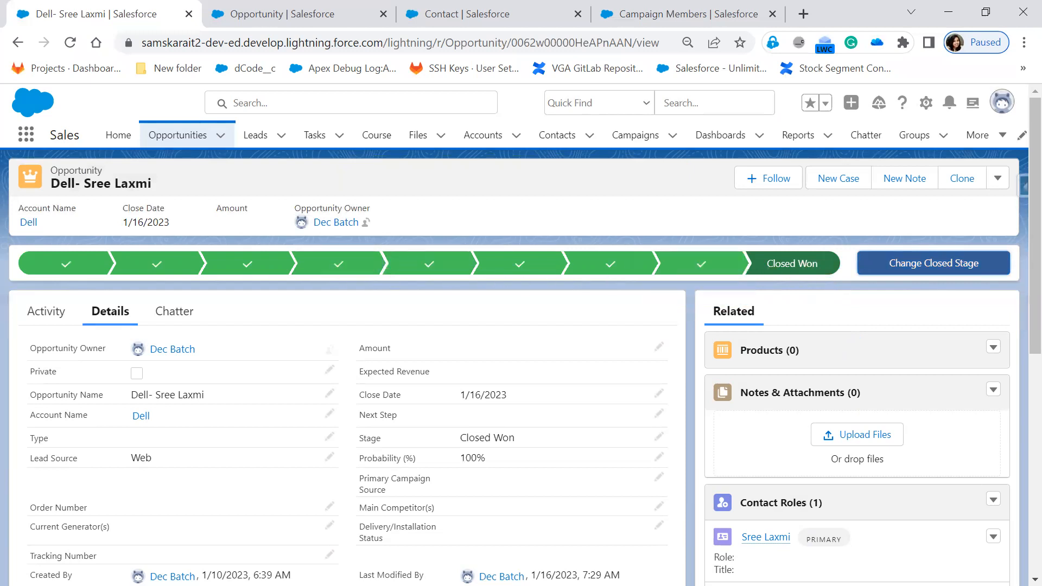
key(alt+Tab)
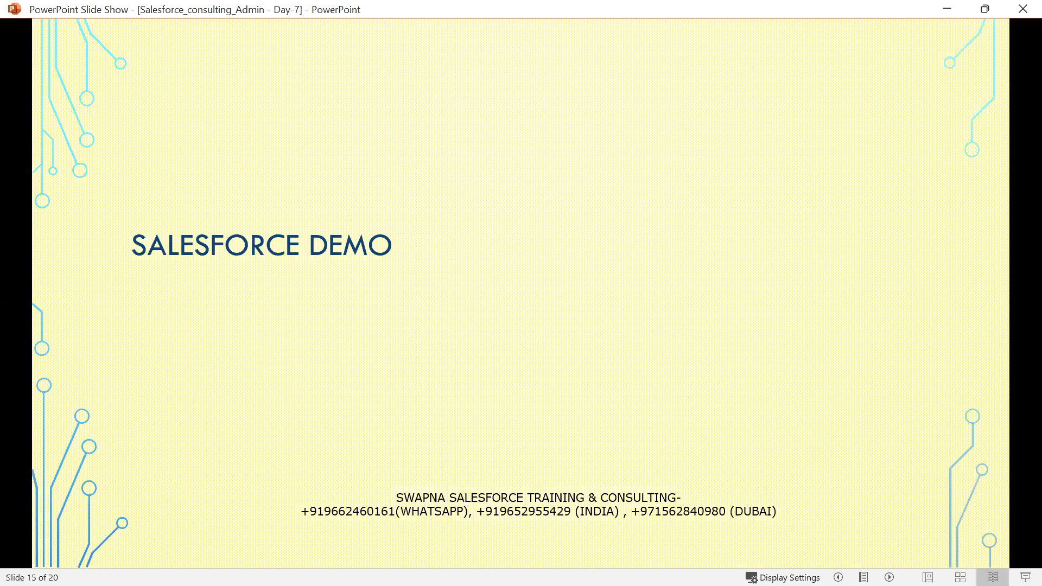
key(alt+Tab)
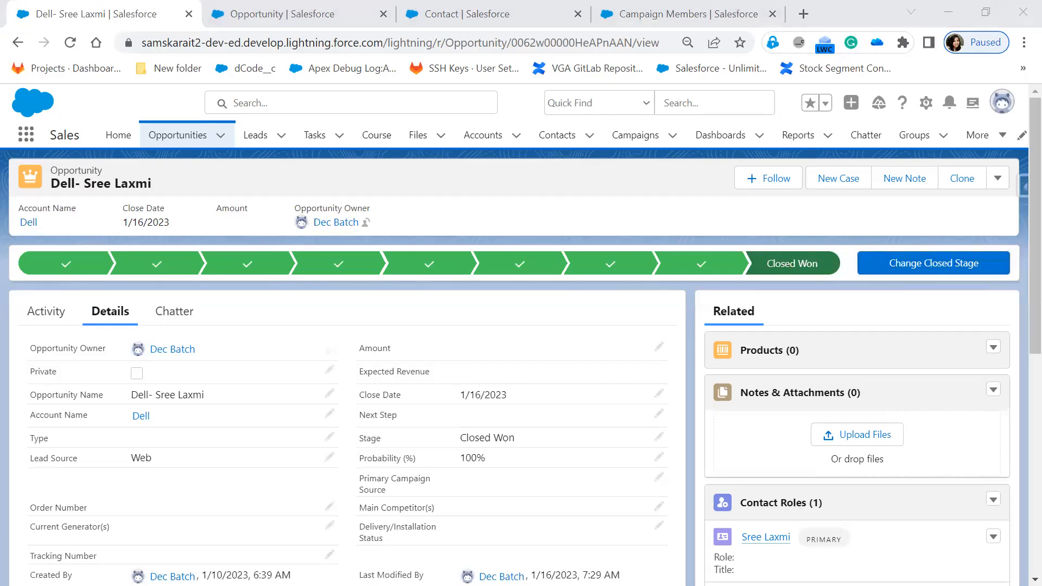
Switch to the PowerPoint slide show and reveal the "What is an Opportunity ?" question slide through its options and answer.
key(alt+Tab)
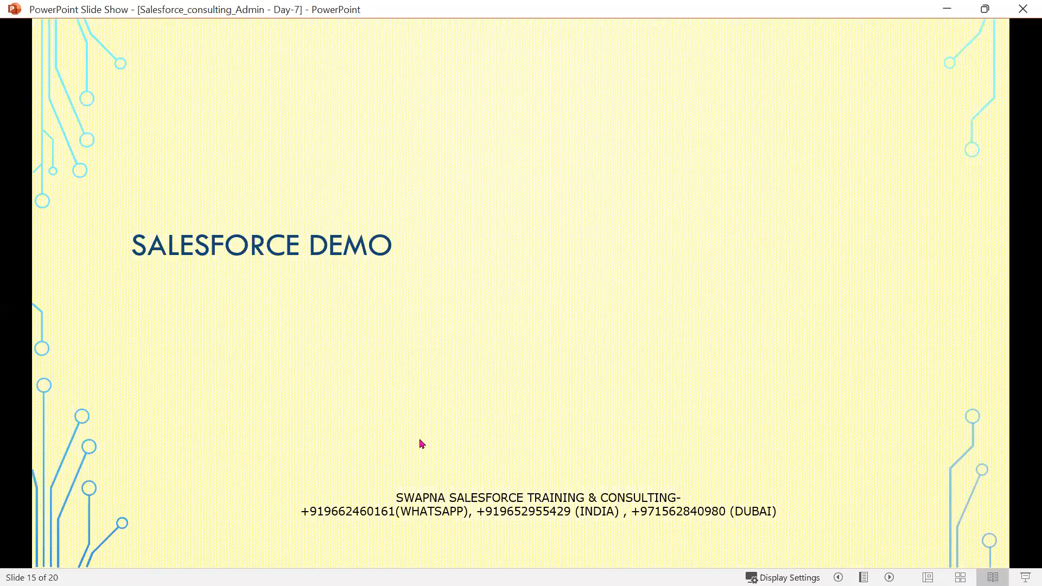
click(643, 438)
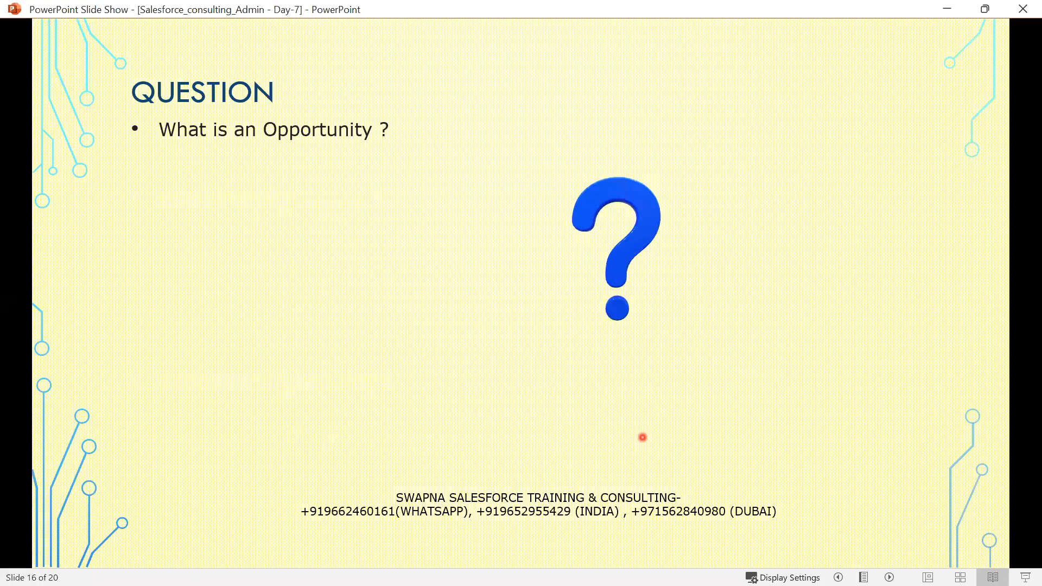
click(249, 363)
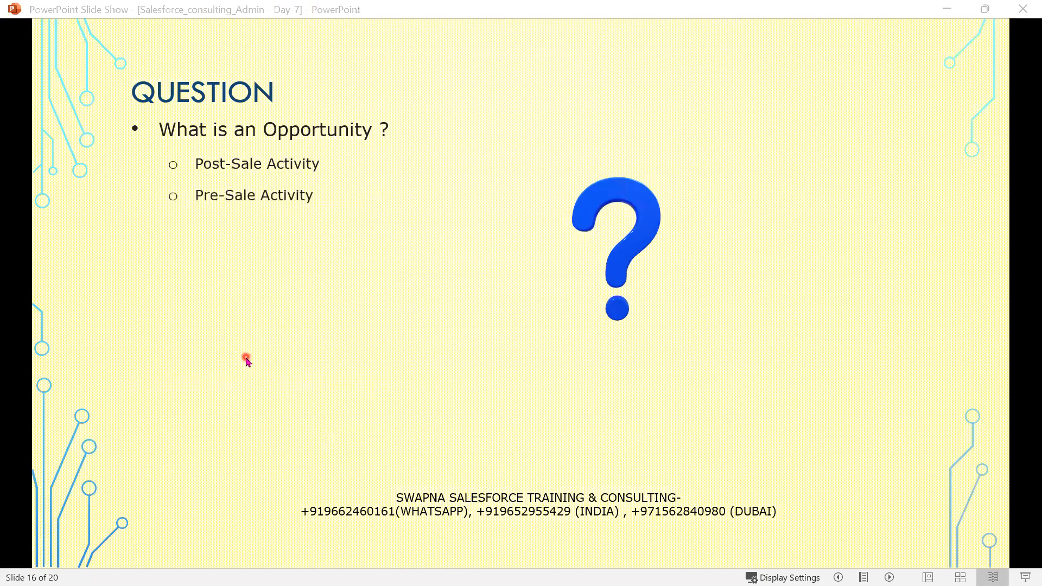
click(247, 361)
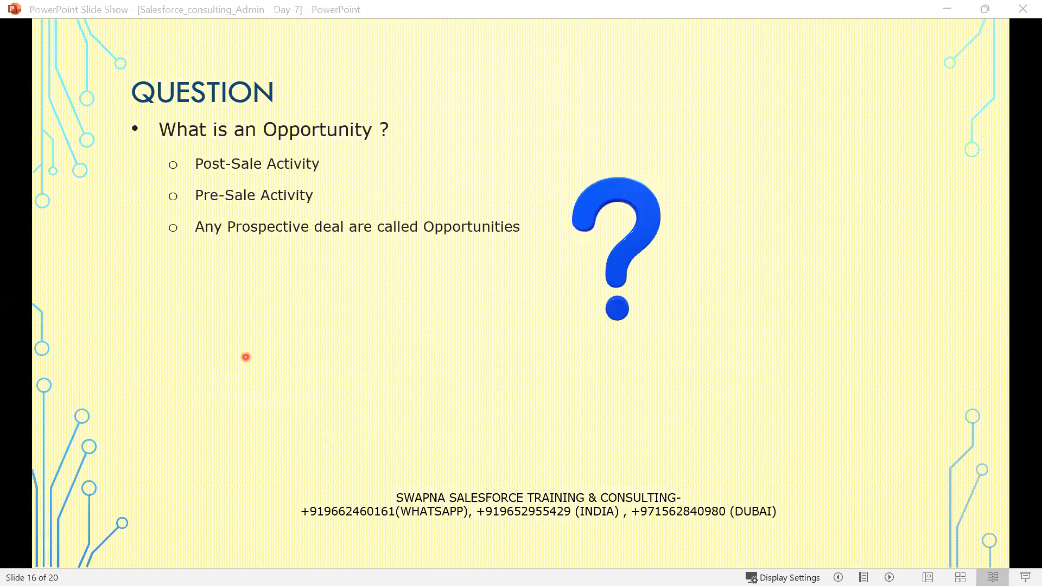
key(Right)
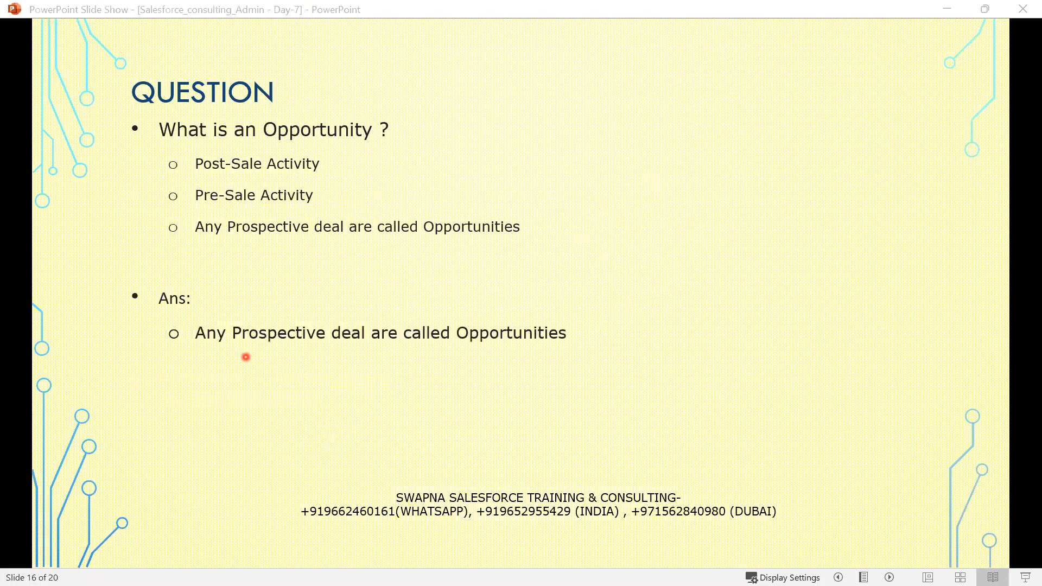
Advance to the following question slide and reveal its question about the default Sales pipeline in Salesforce.
key(Right)
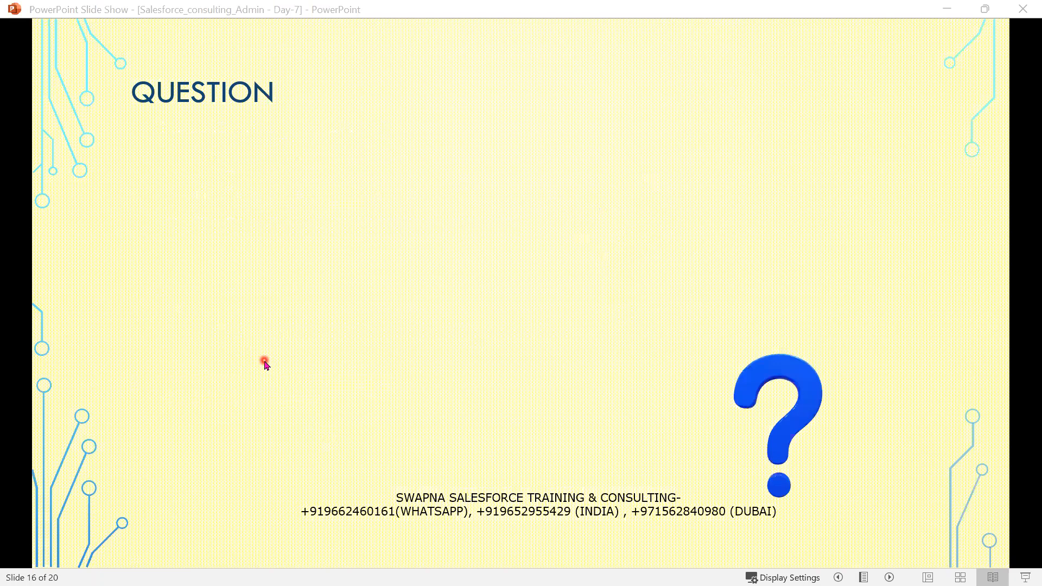
key(Right)
key(Right)
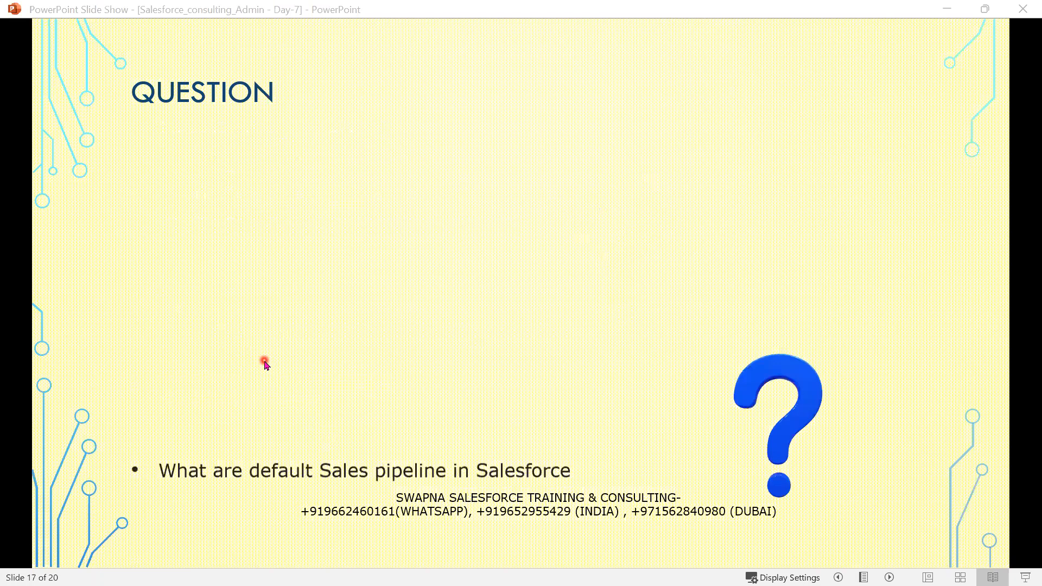